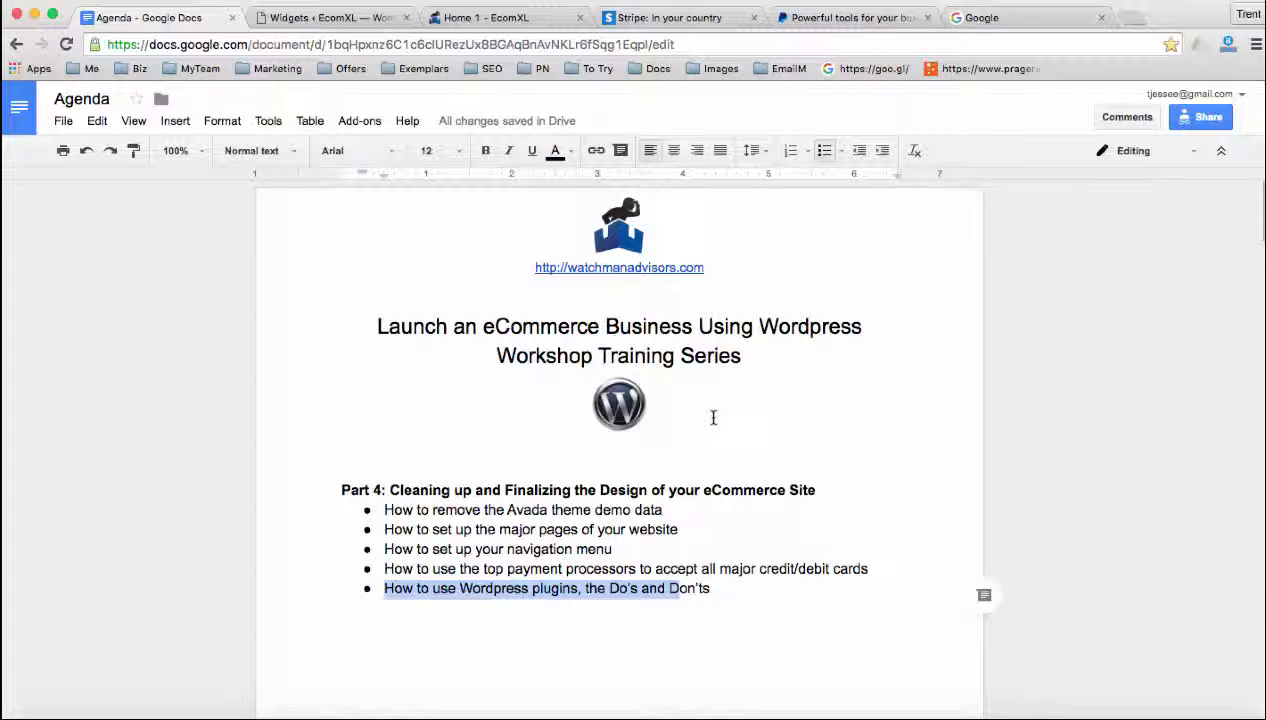
Review the Part 4 agenda bullets, highlighting the demo data, navigation menu and payment processor topics
click(379, 526)
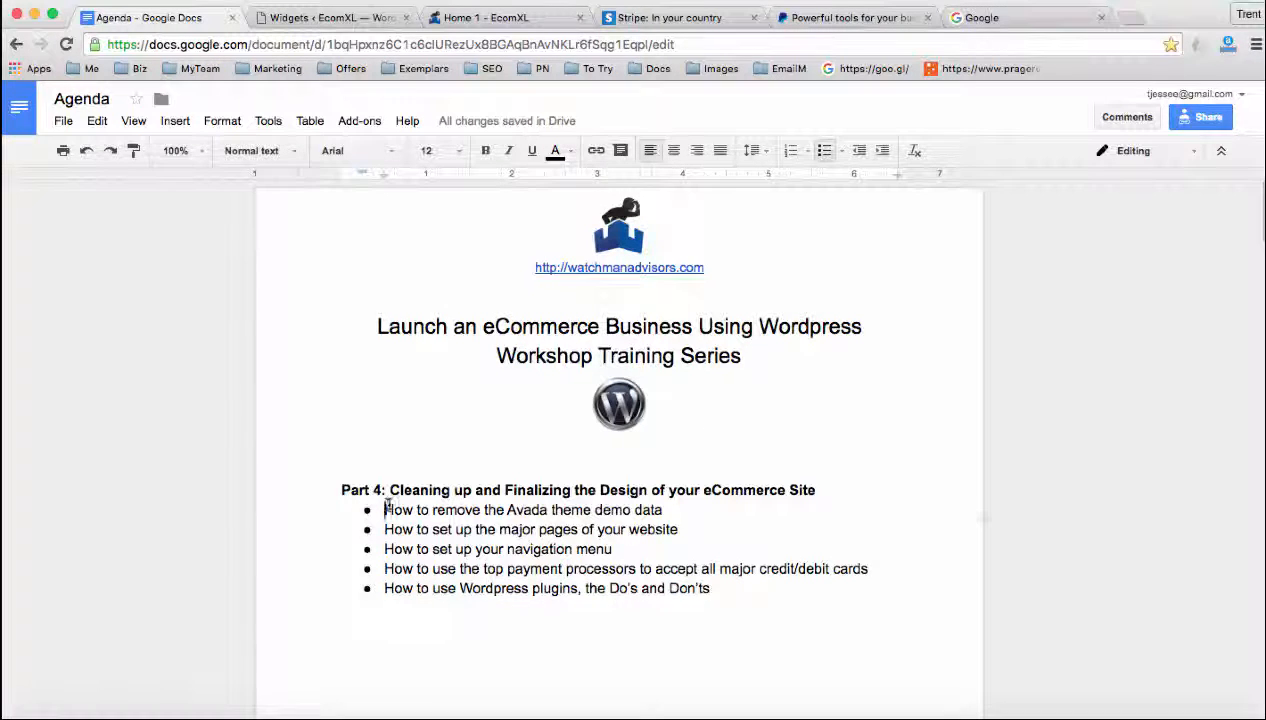
drag(386, 508, 666, 508)
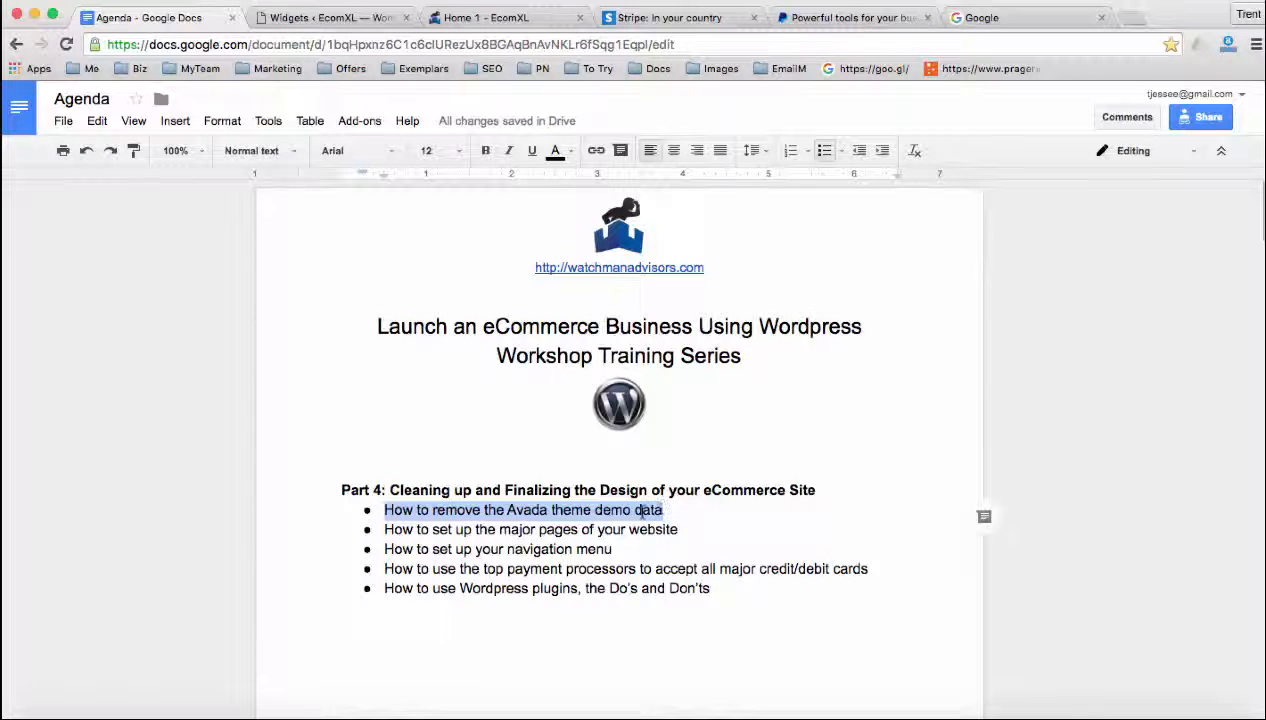
click(493, 529)
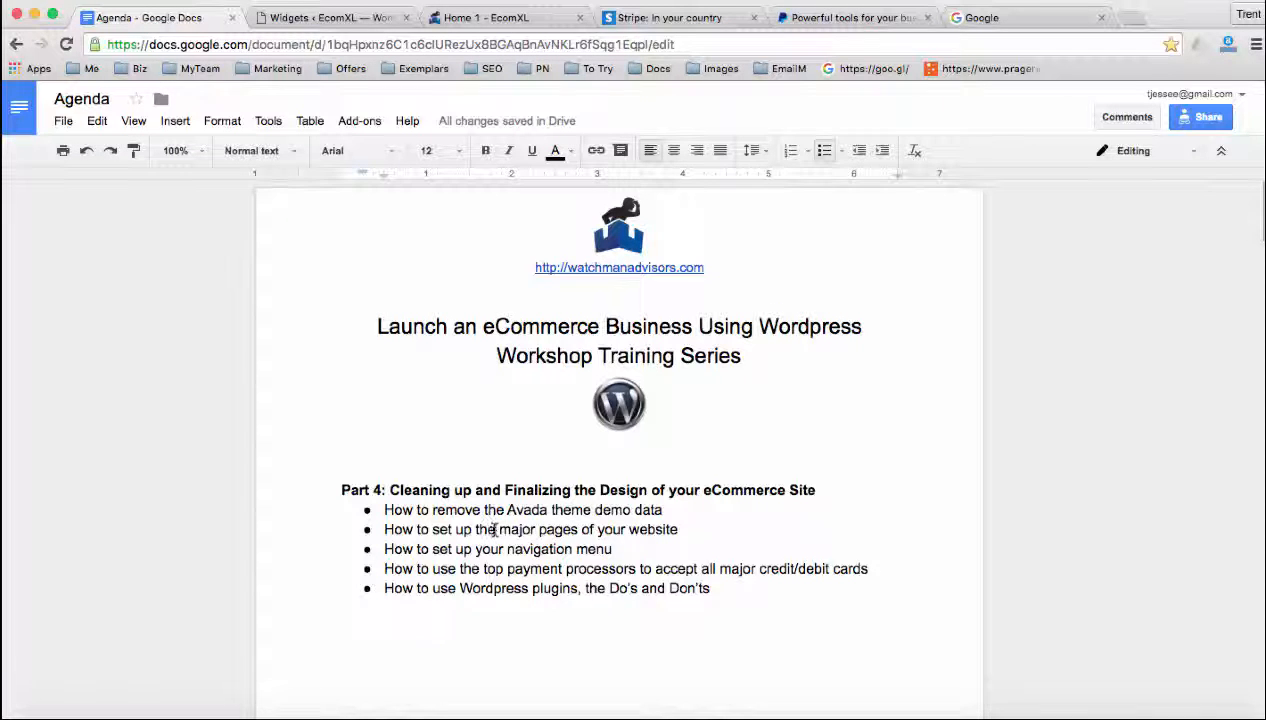
drag(474, 548, 609, 548)
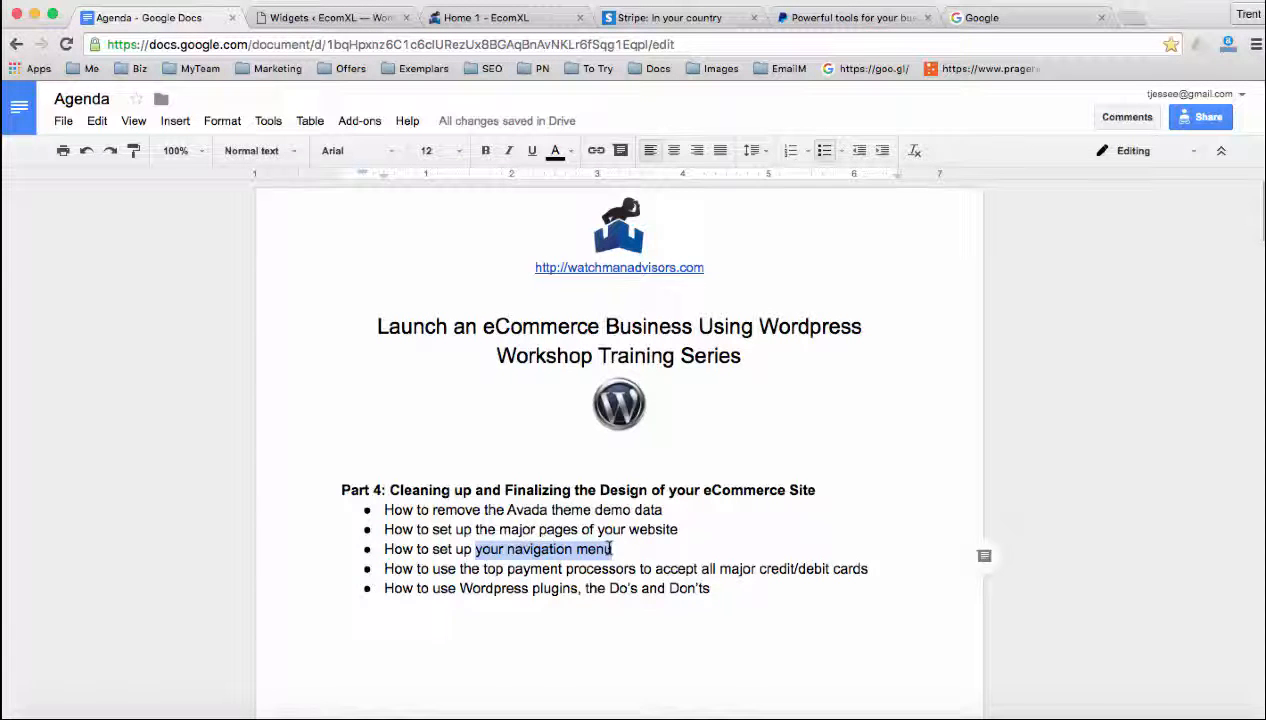
click(611, 549)
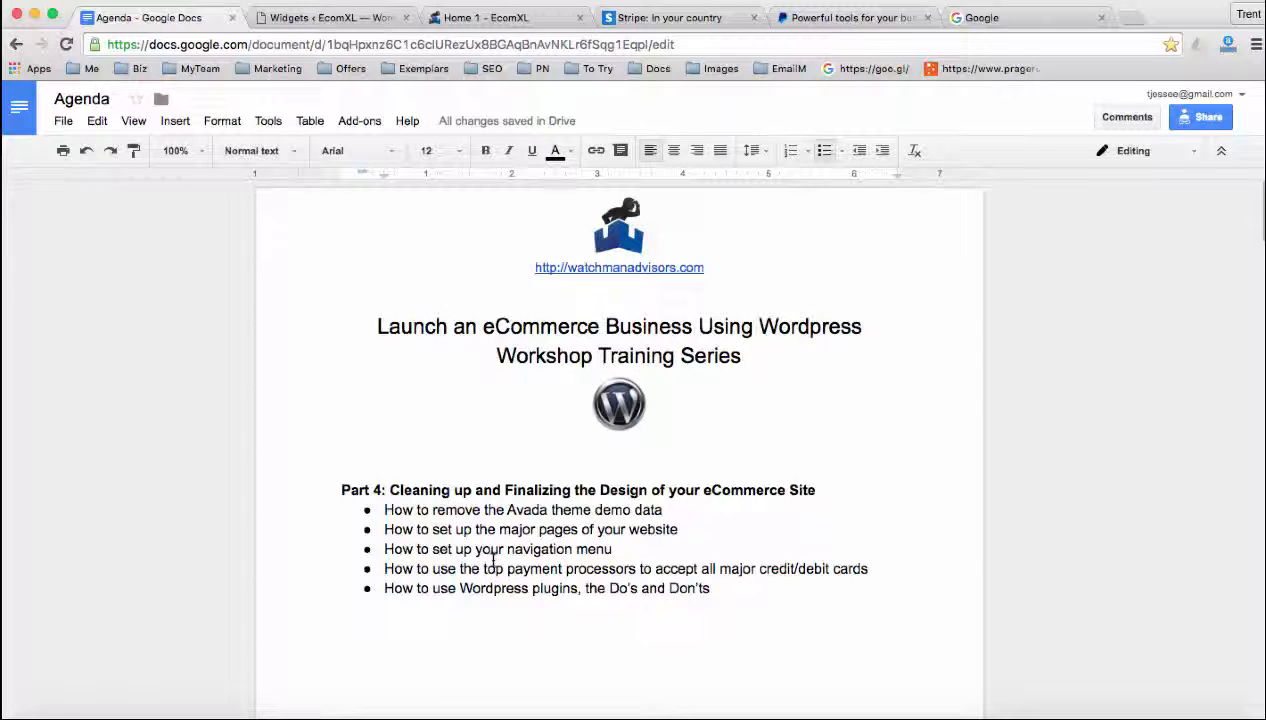
drag(484, 568, 865, 564)
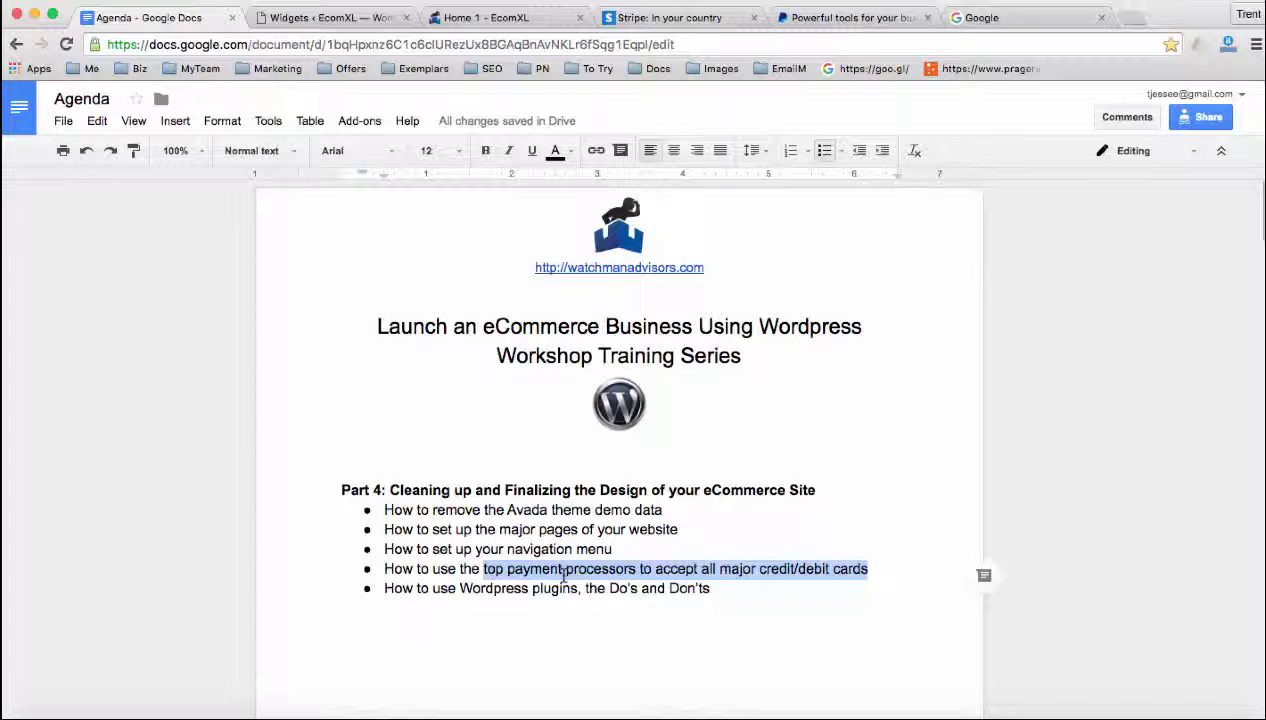
click(460, 588)
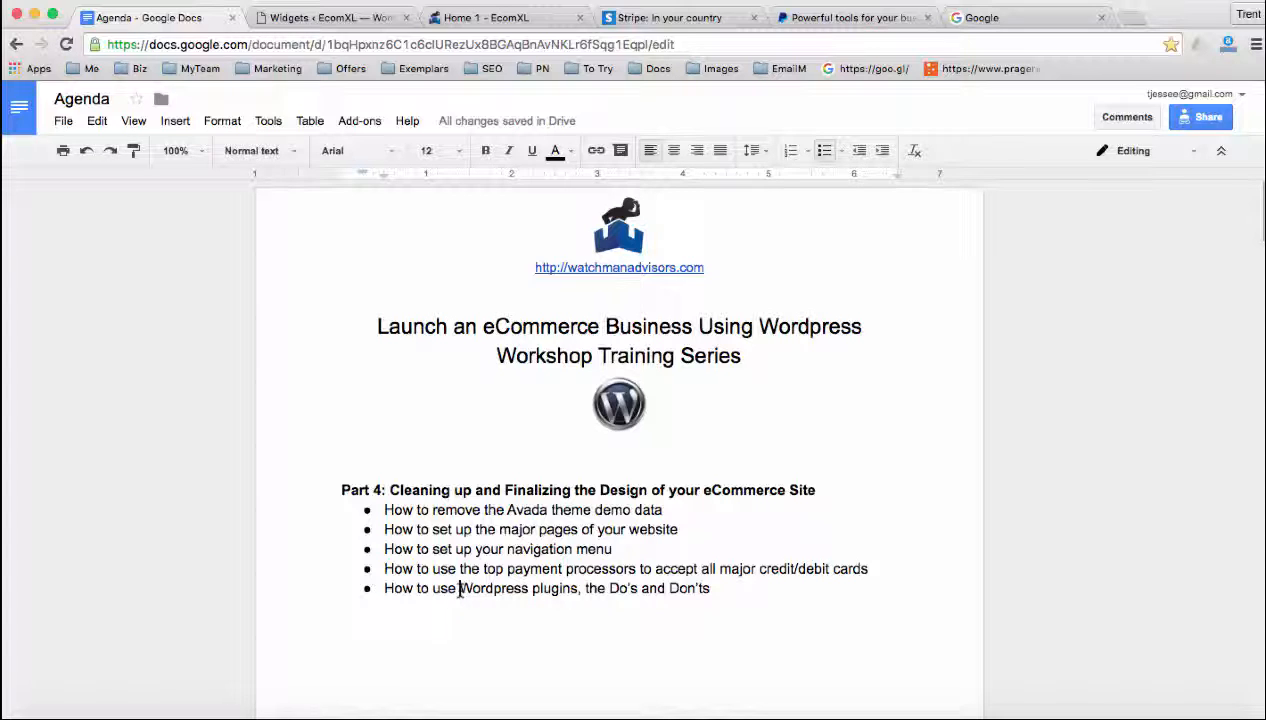
Switch to the EcomXL storefront home page and examine its slider, category banners, Best Seller products and brand logos
click(332, 20)
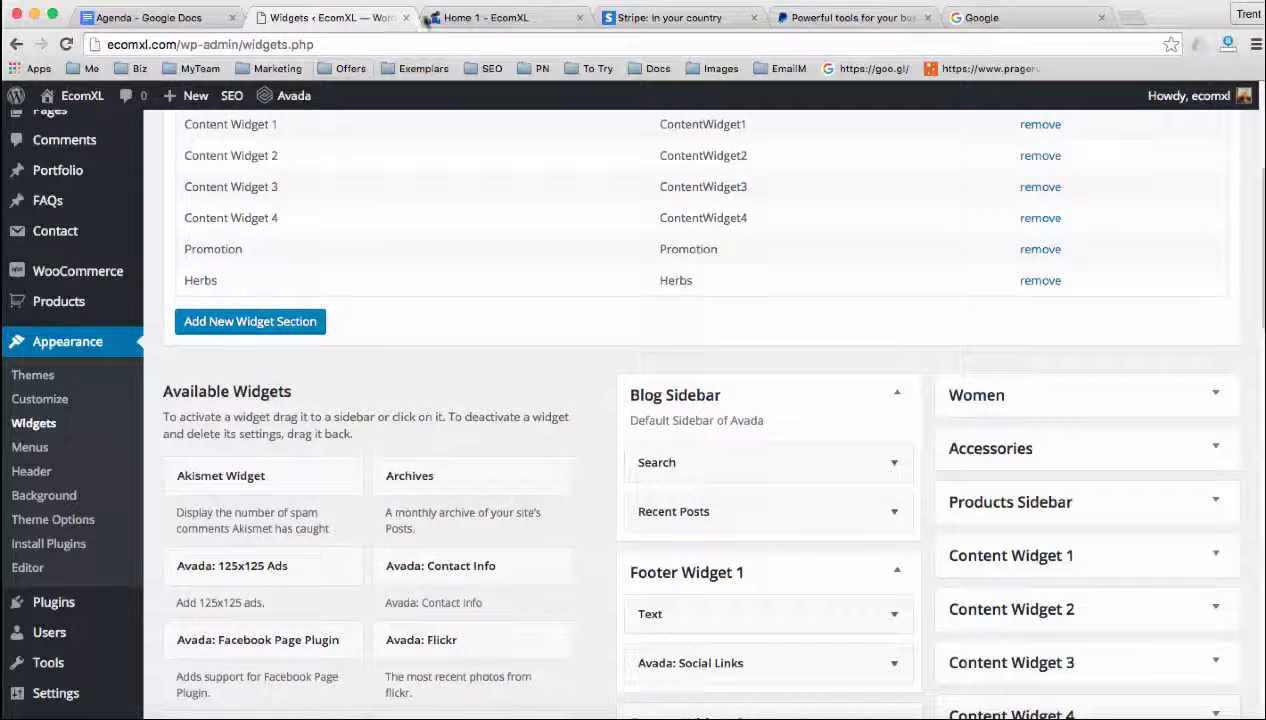
click(486, 18)
scroll(409, 233, up, 10)
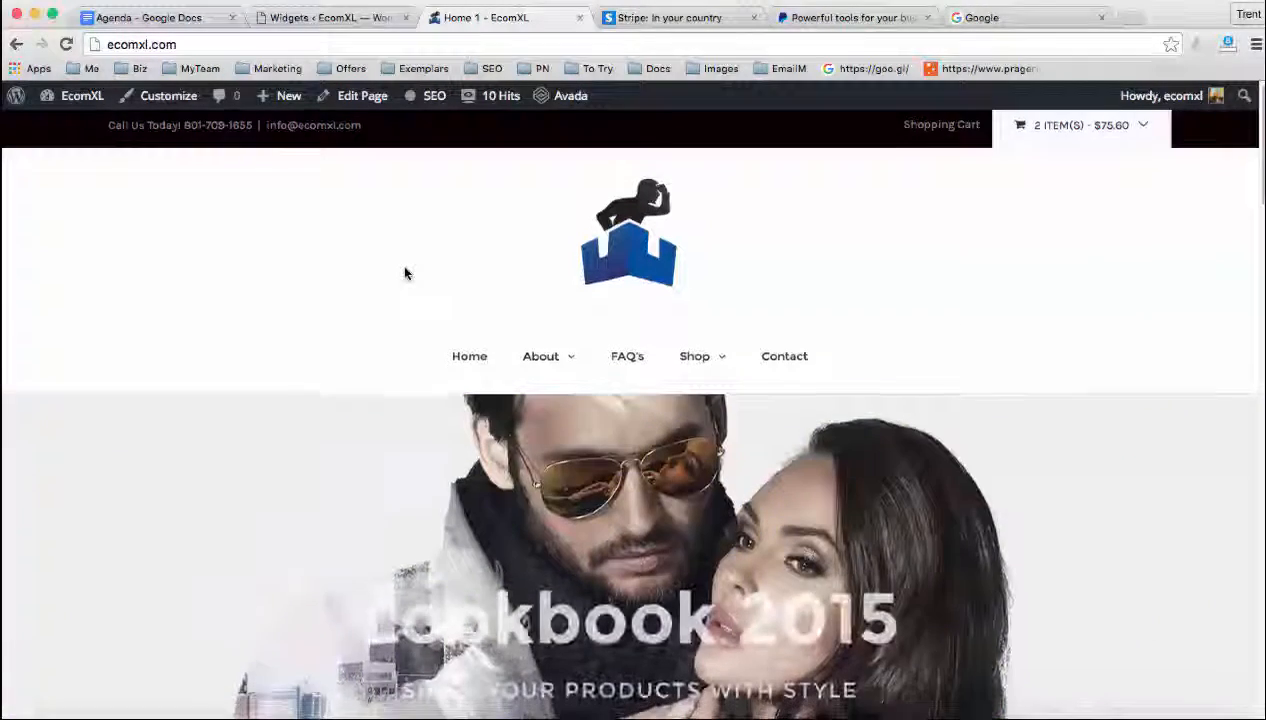
scroll(385, 293, down, 1)
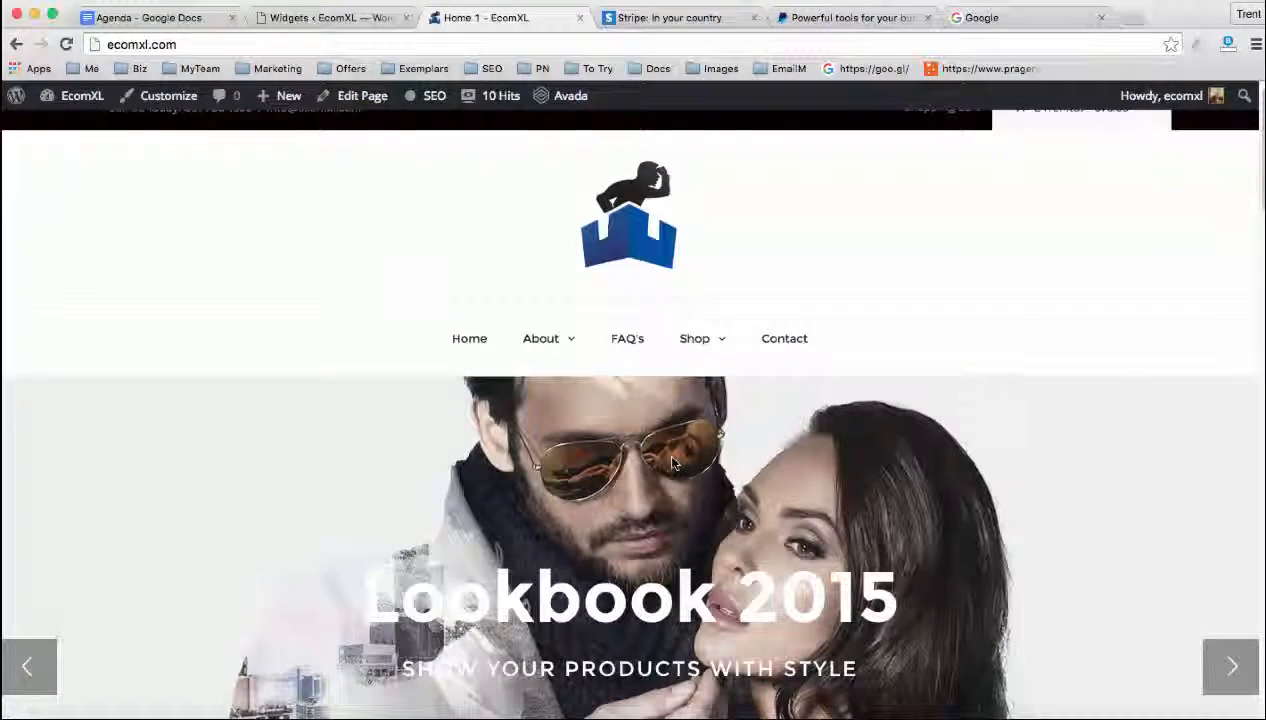
scroll(673, 462, down, 1)
scroll(673, 462, down, 3)
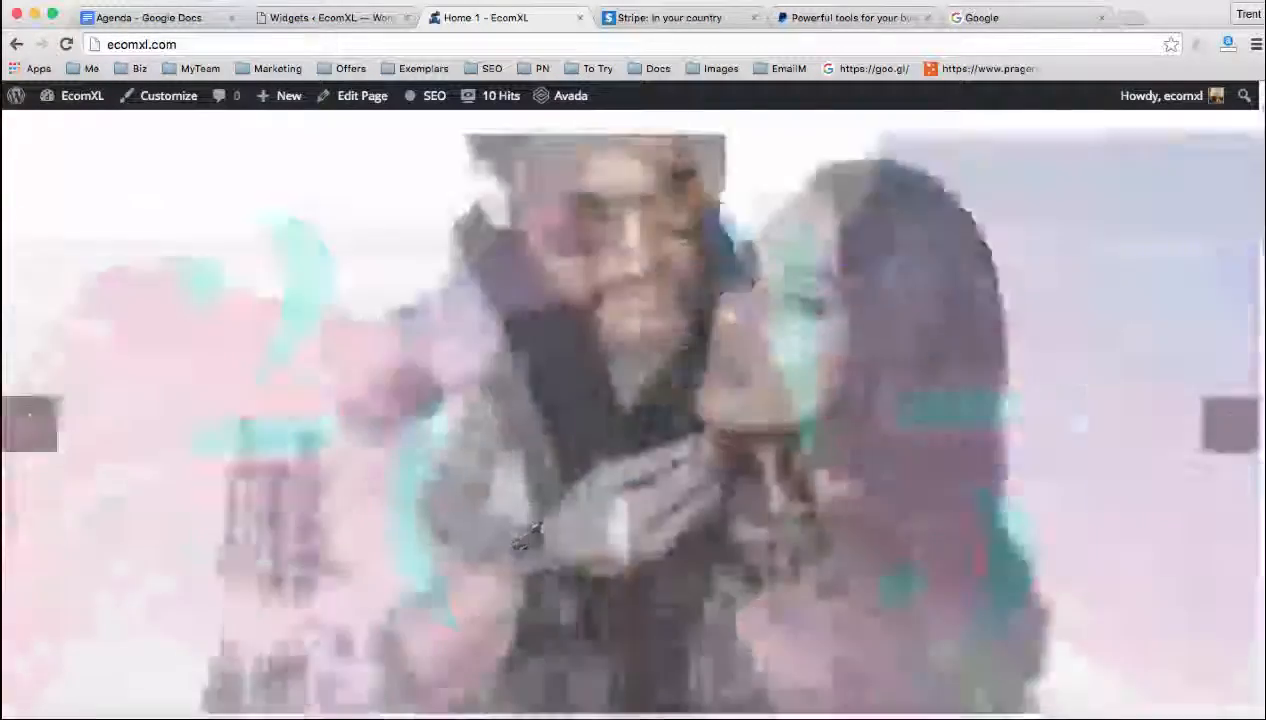
scroll(673, 462, up, 6)
scroll(673, 462, down, 8)
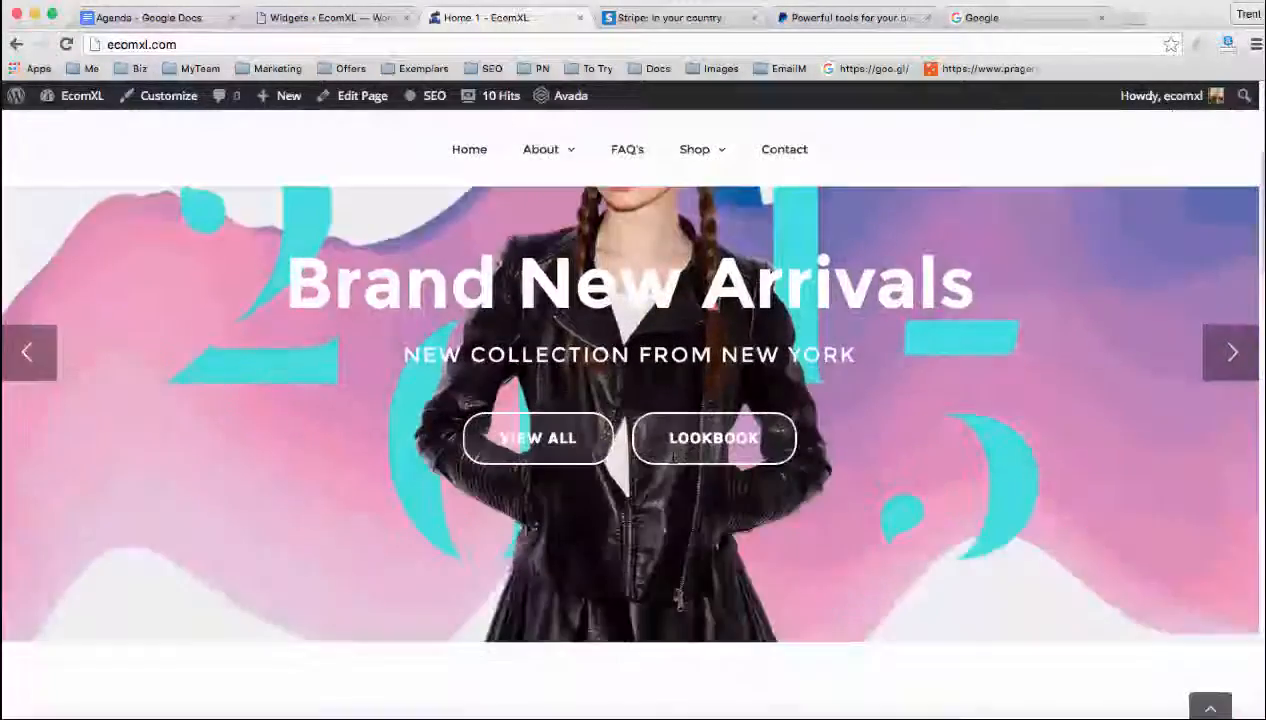
scroll(672, 455, down, 10)
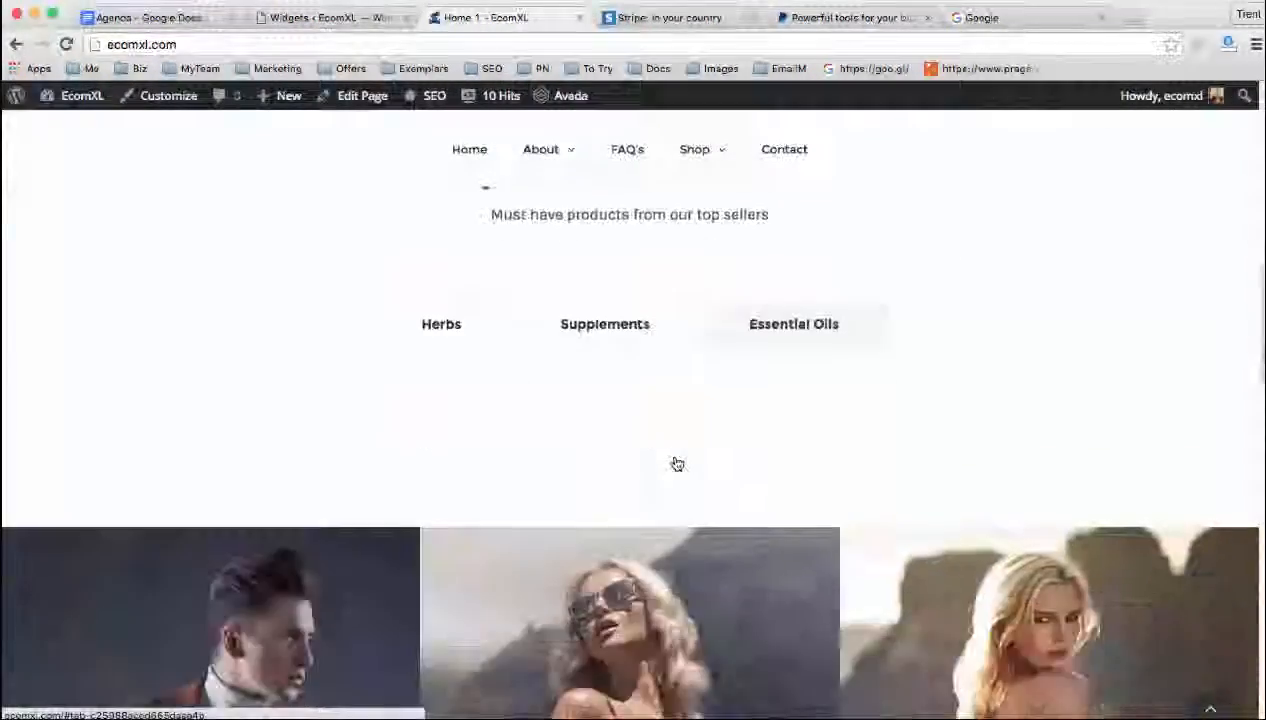
scroll(704, 500, down, 3)
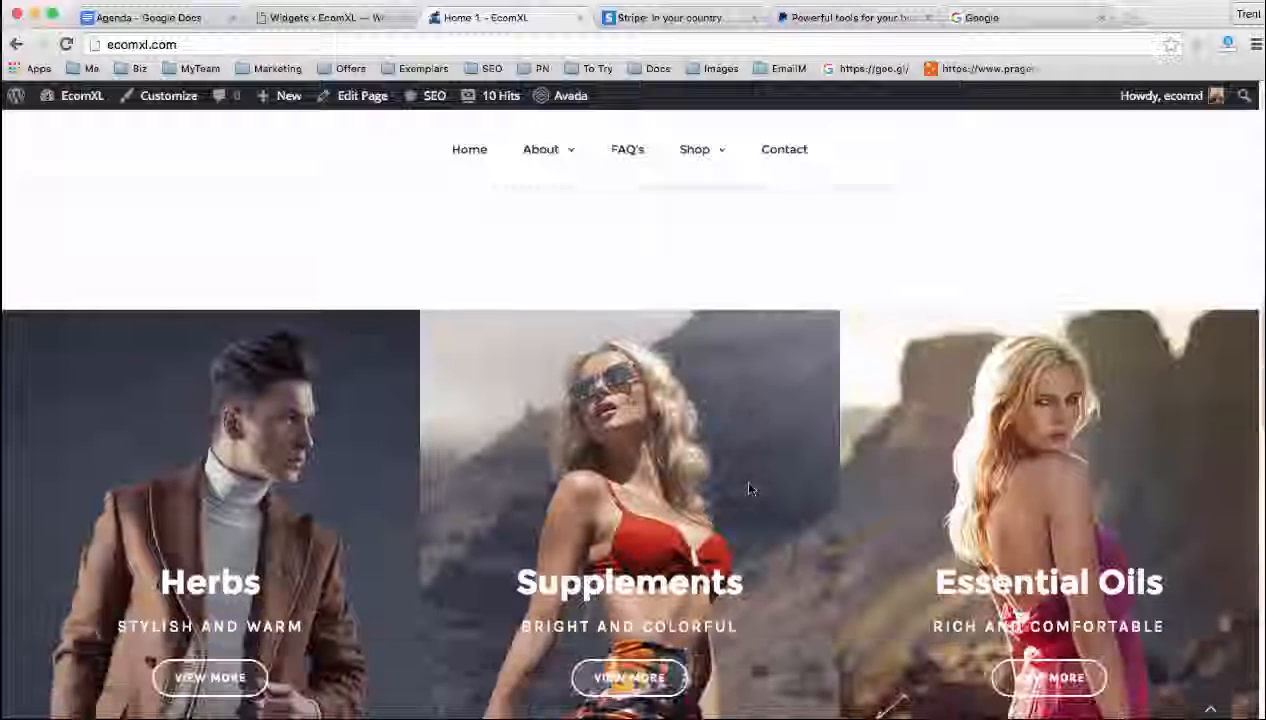
scroll(750, 488, up, 4)
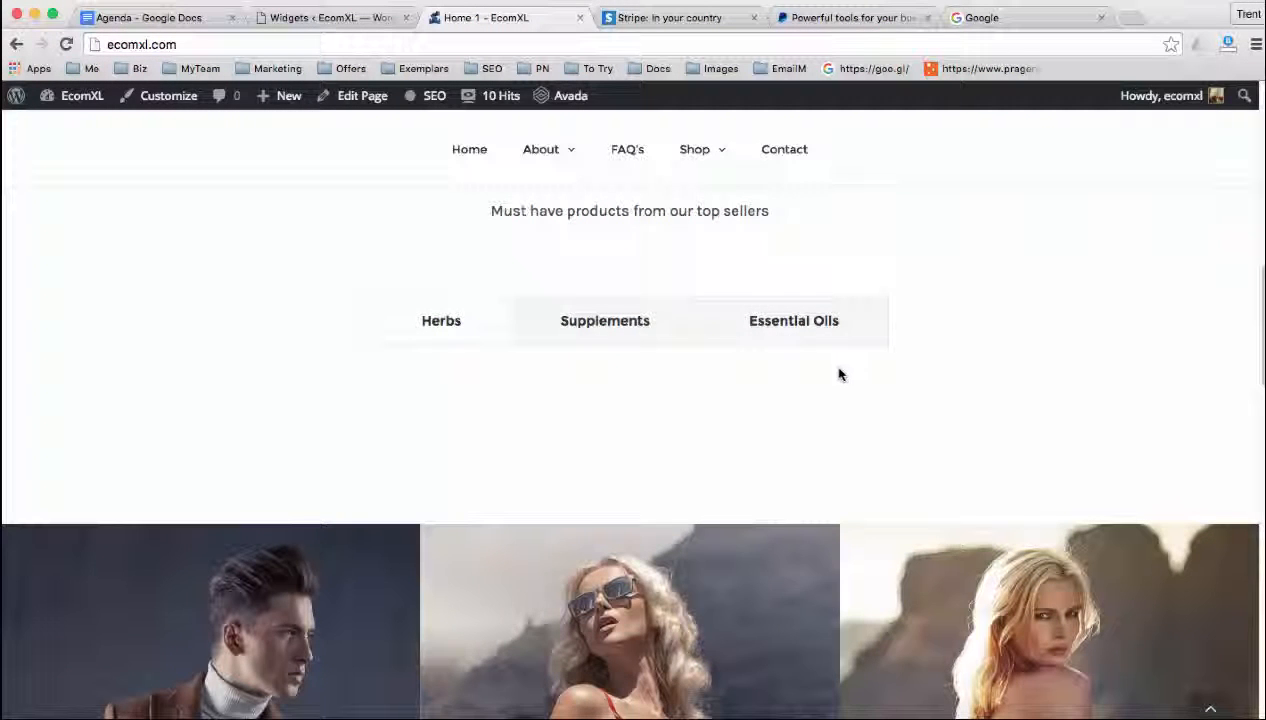
scroll(839, 372, down, 1)
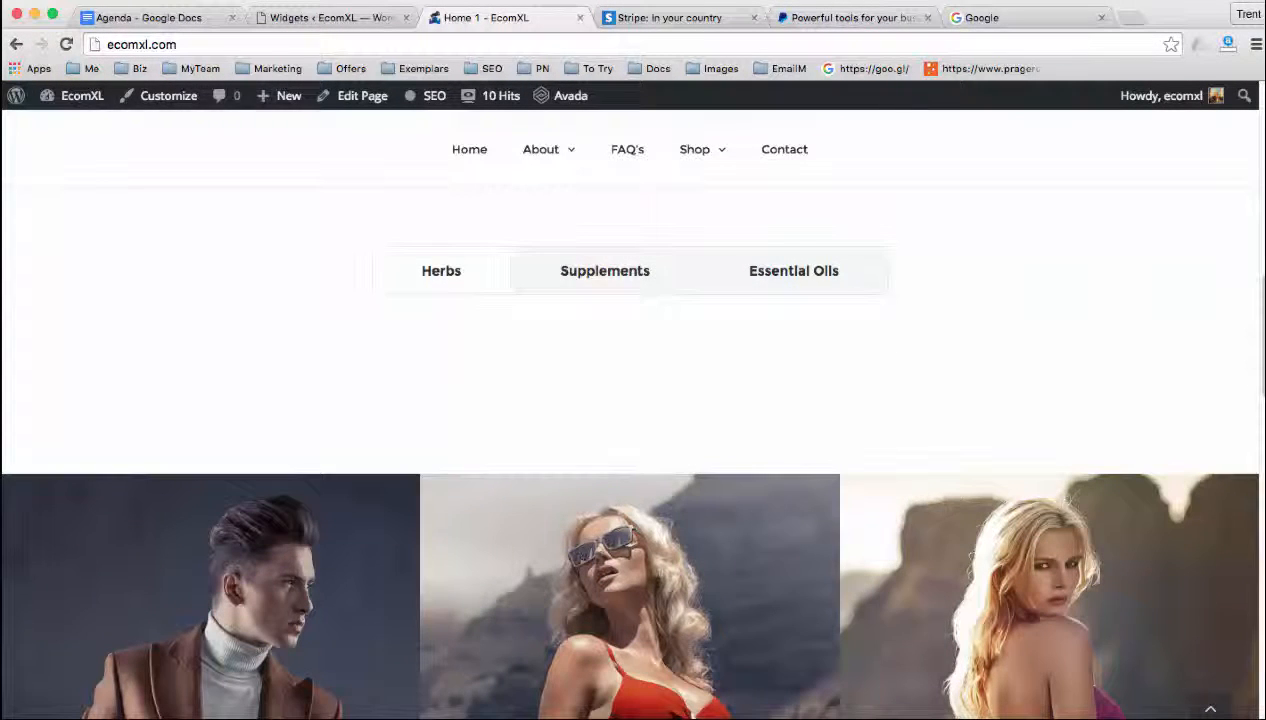
scroll(763, 514, down, 5)
scroll(763, 514, down, 8)
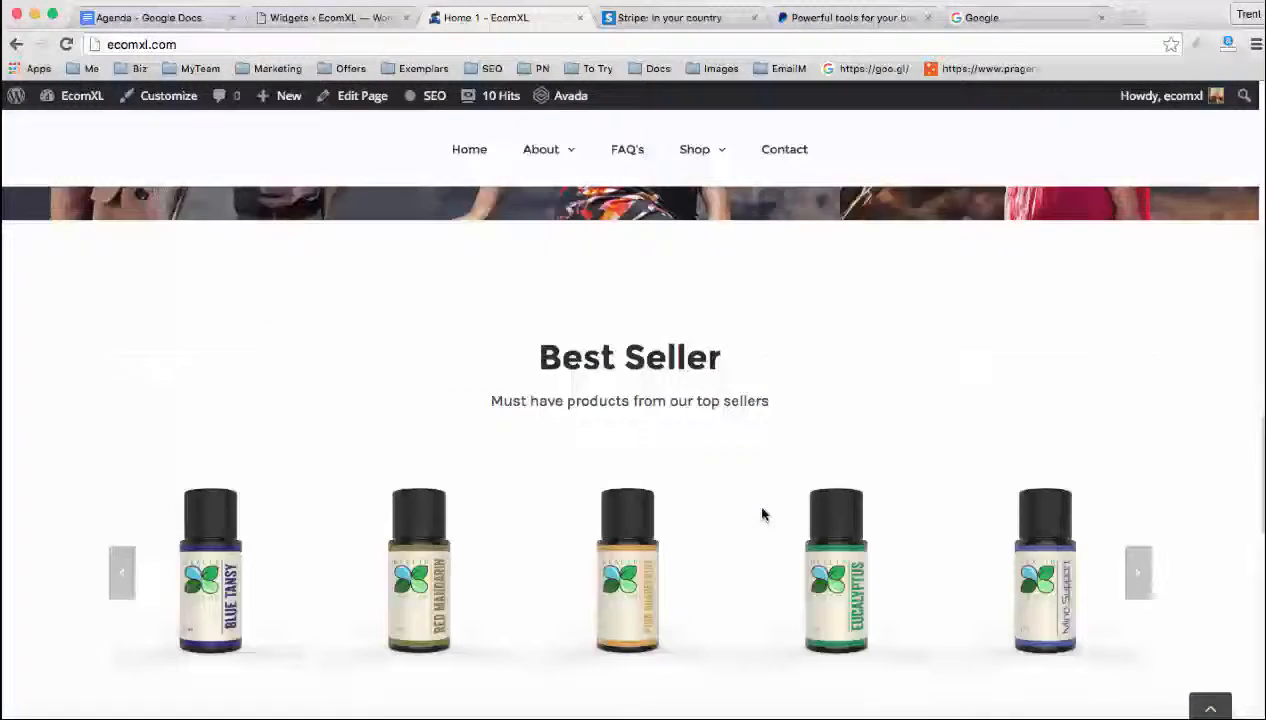
scroll(760, 514, down, 6)
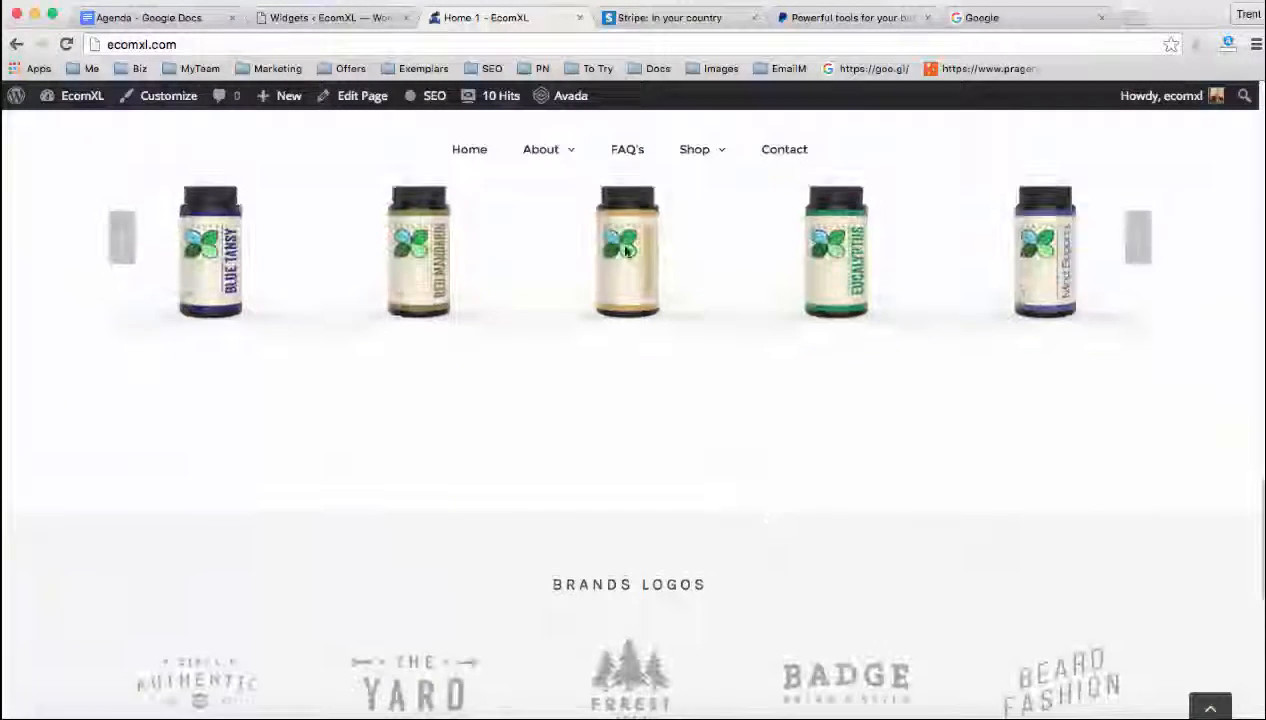
Open the store's Shop page and look through the product grid for leftover Avada demo products
click(693, 154)
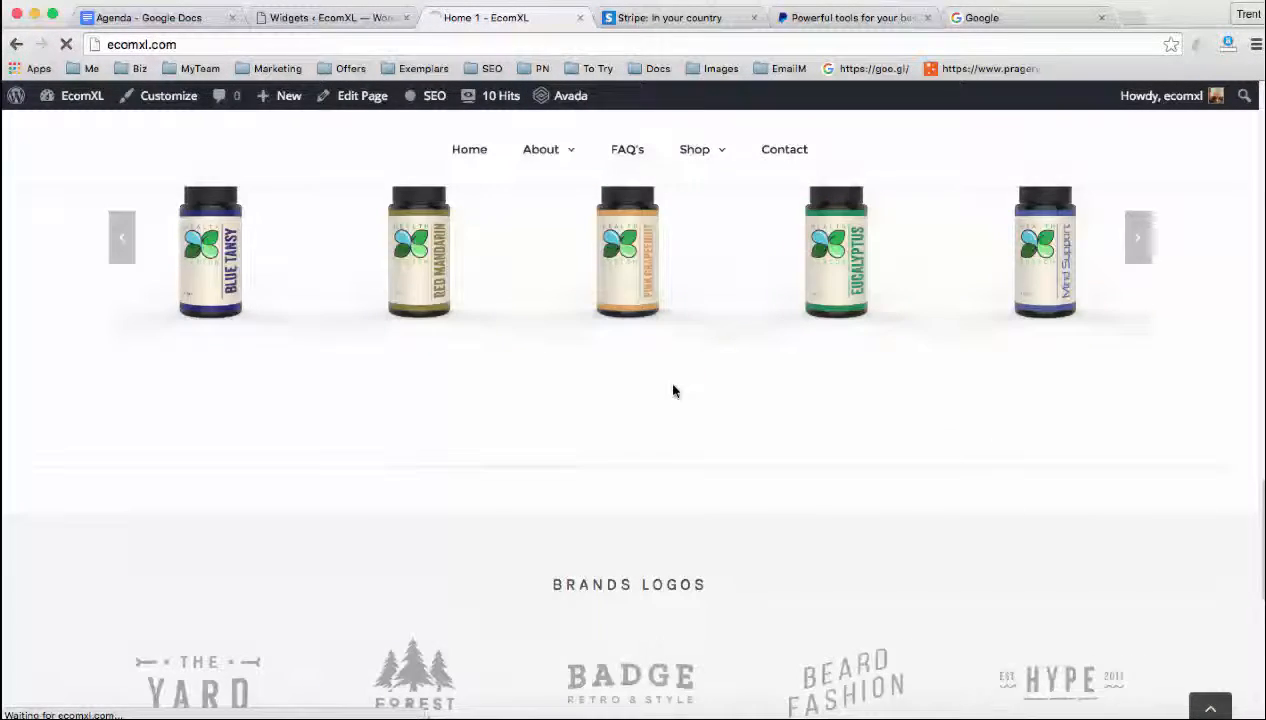
scroll(702, 416, down, 2)
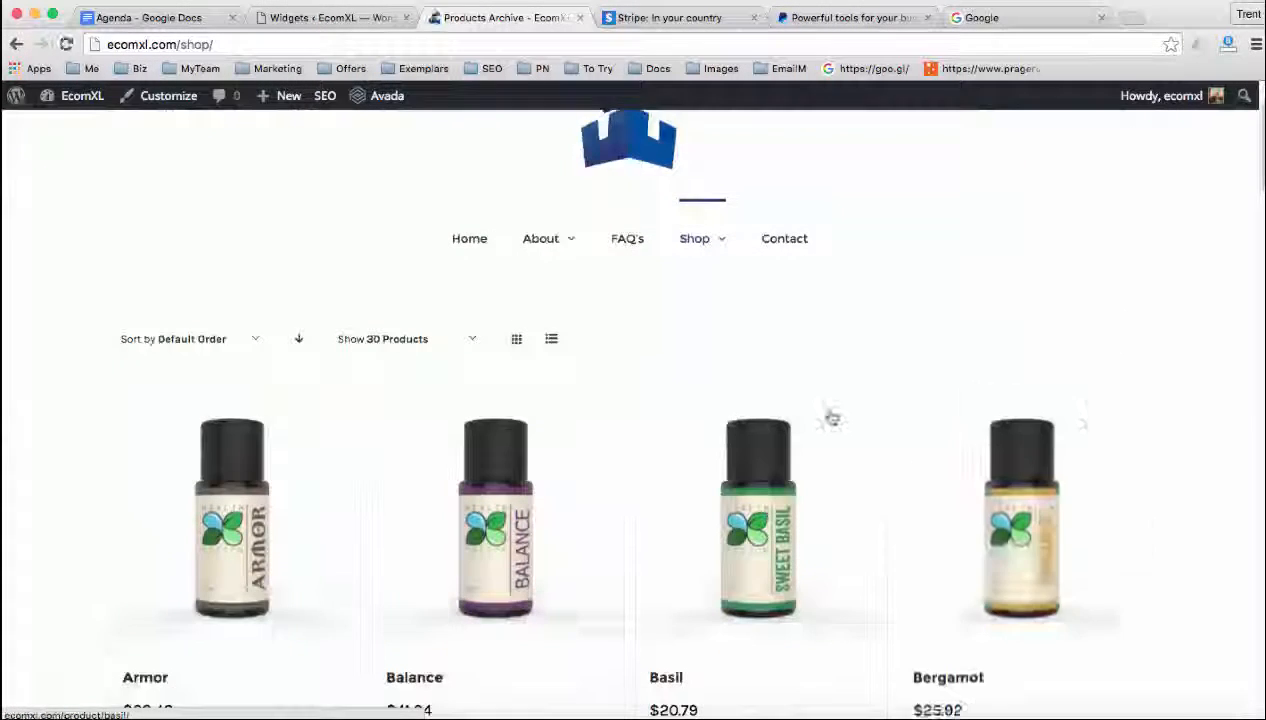
scroll(835, 420, down, 6)
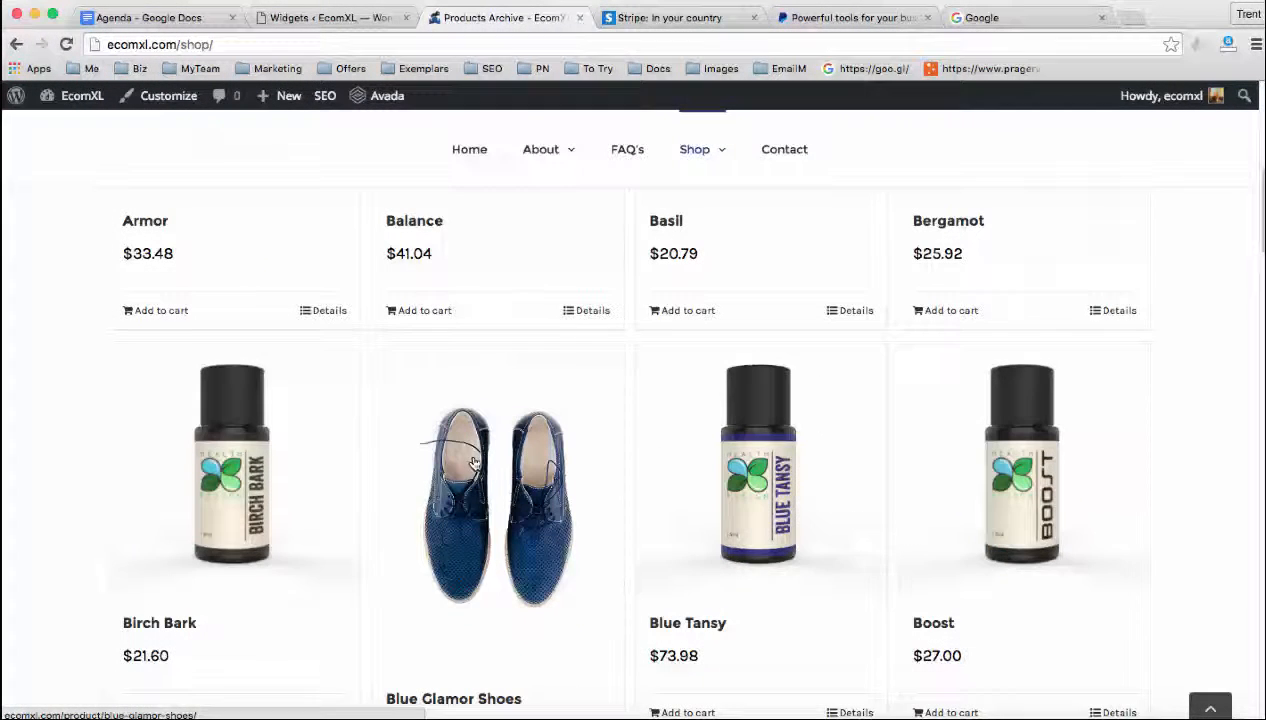
scroll(490, 463, down, 1)
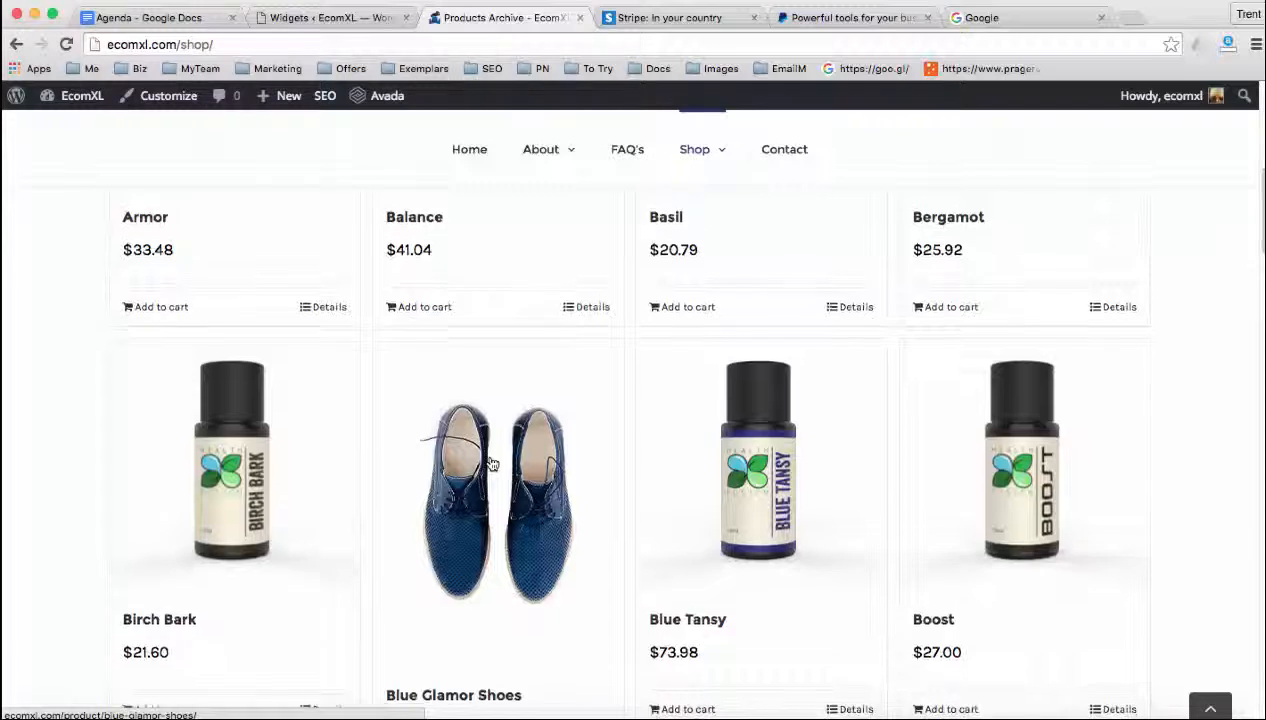
scroll(490, 463, down, 2)
scroll(483, 467, down, 4)
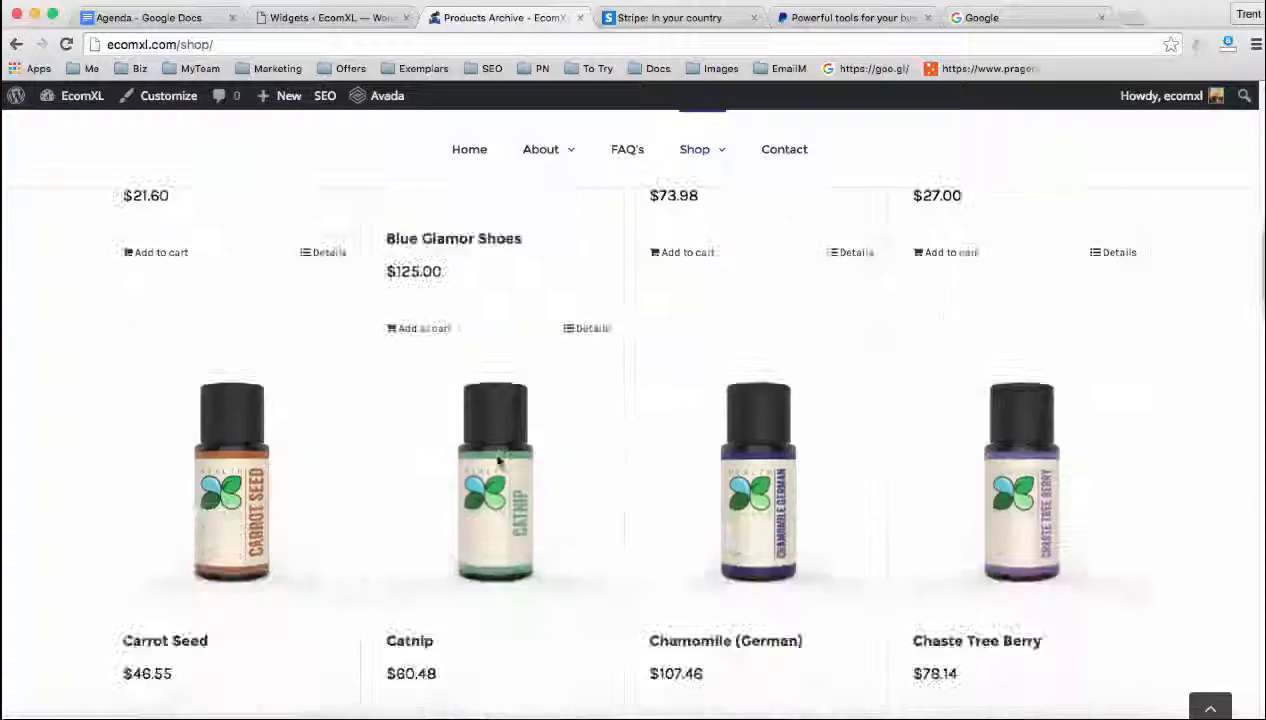
scroll(498, 460, down, 10)
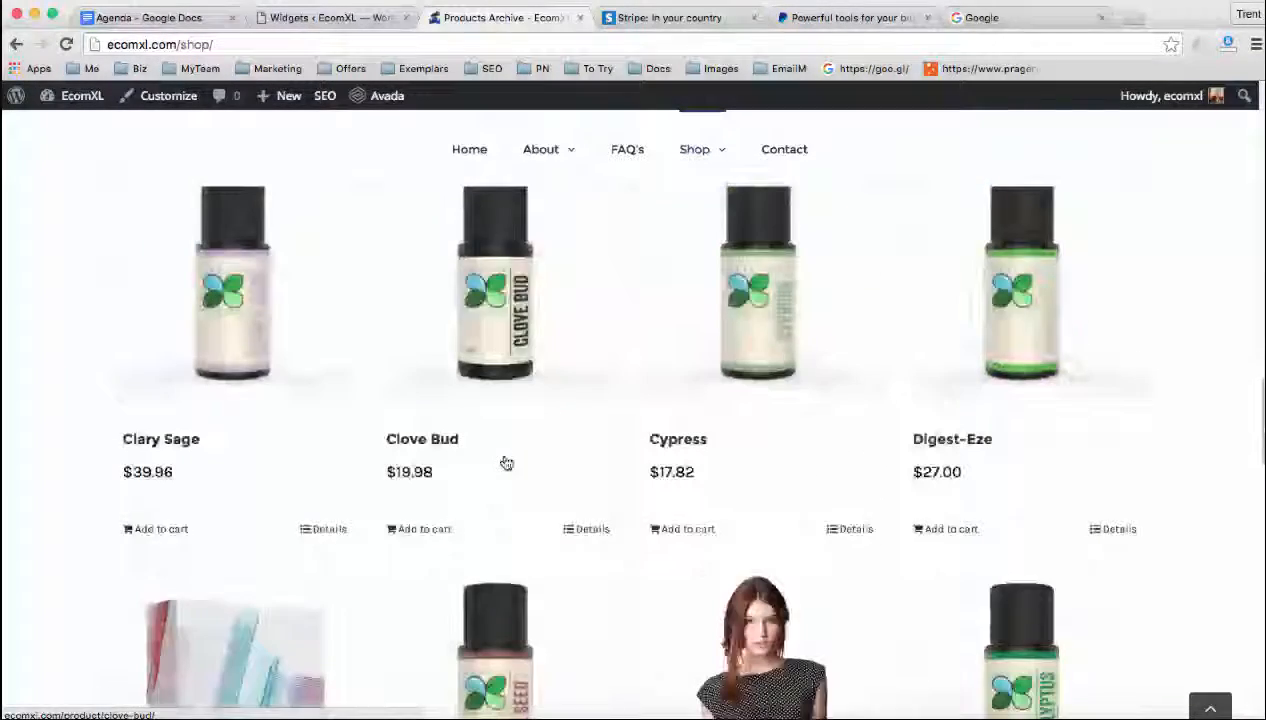
scroll(506, 463, down, 2)
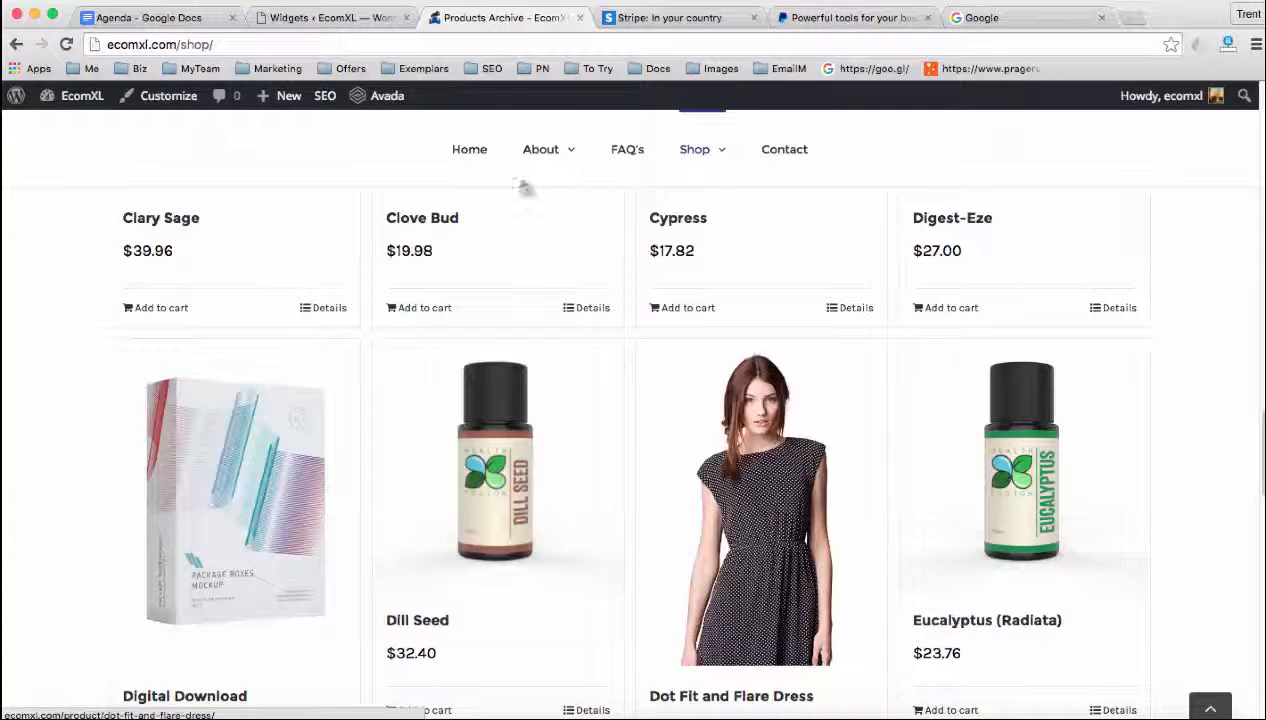
Return to the EcomXL WordPress admin and open the list of all store products
click(337, 20)
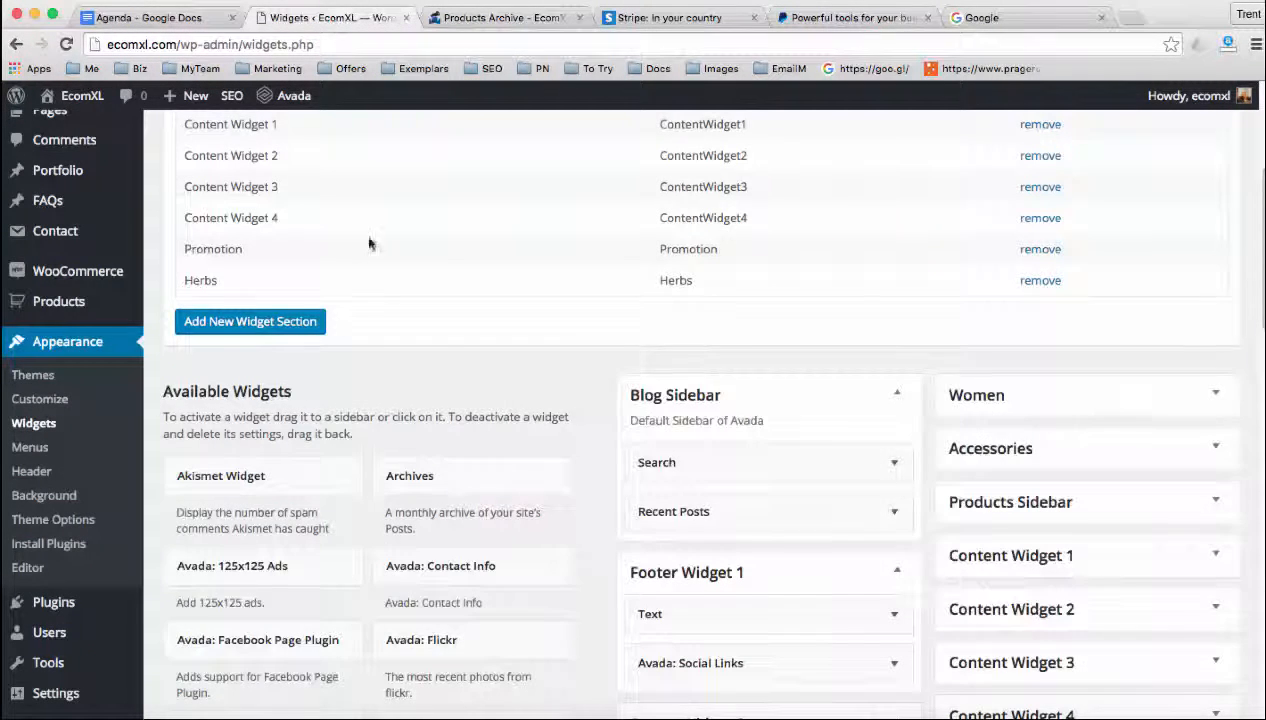
scroll(403, 320, up, 1)
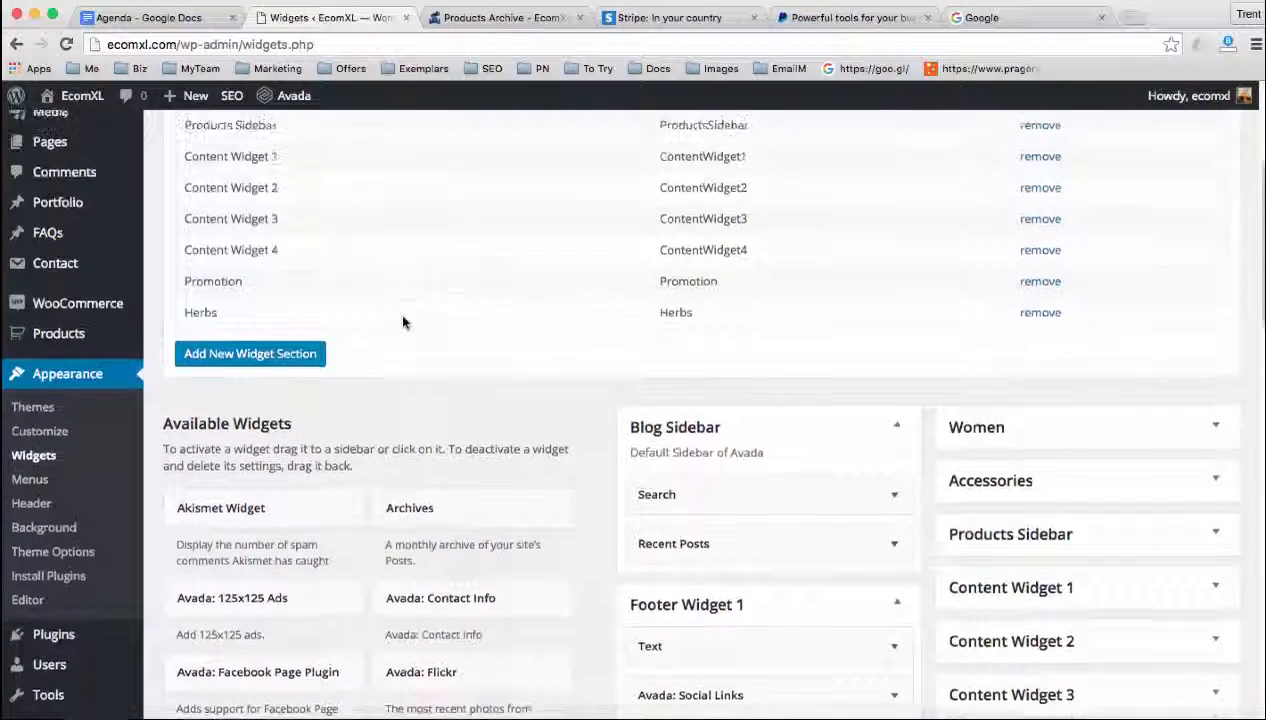
scroll(403, 320, up, 5)
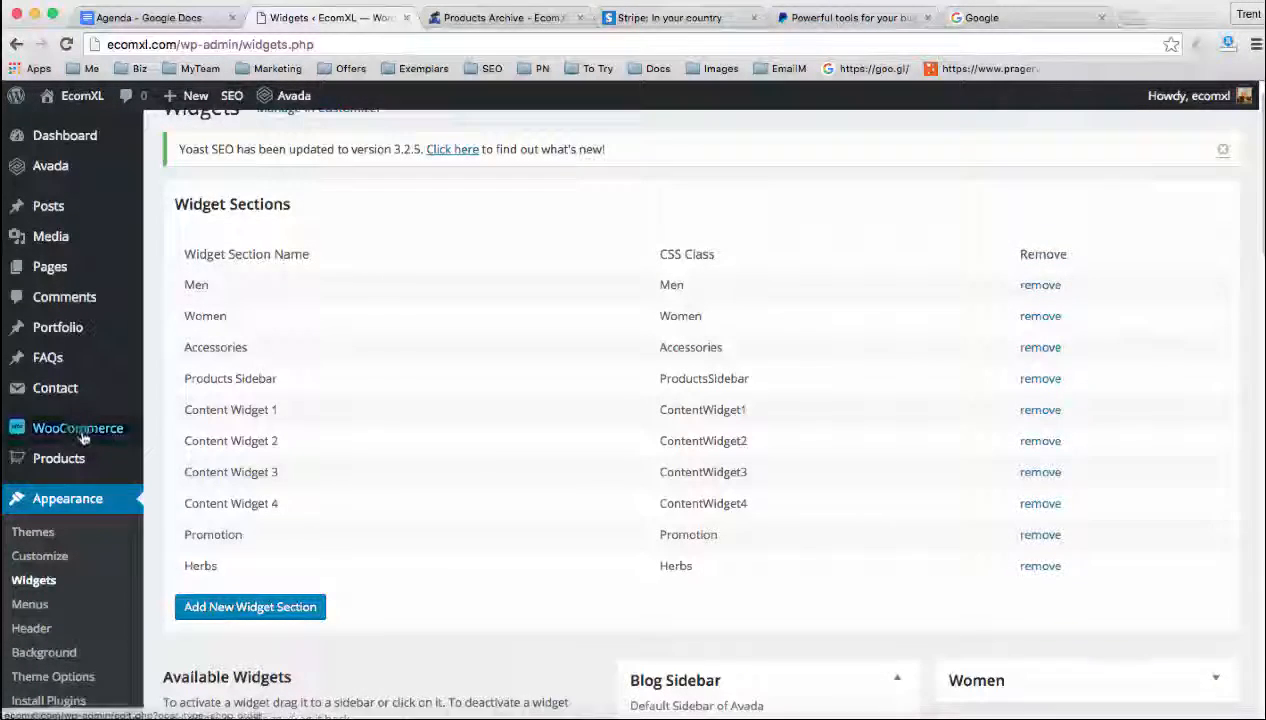
mouse_move(66, 460)
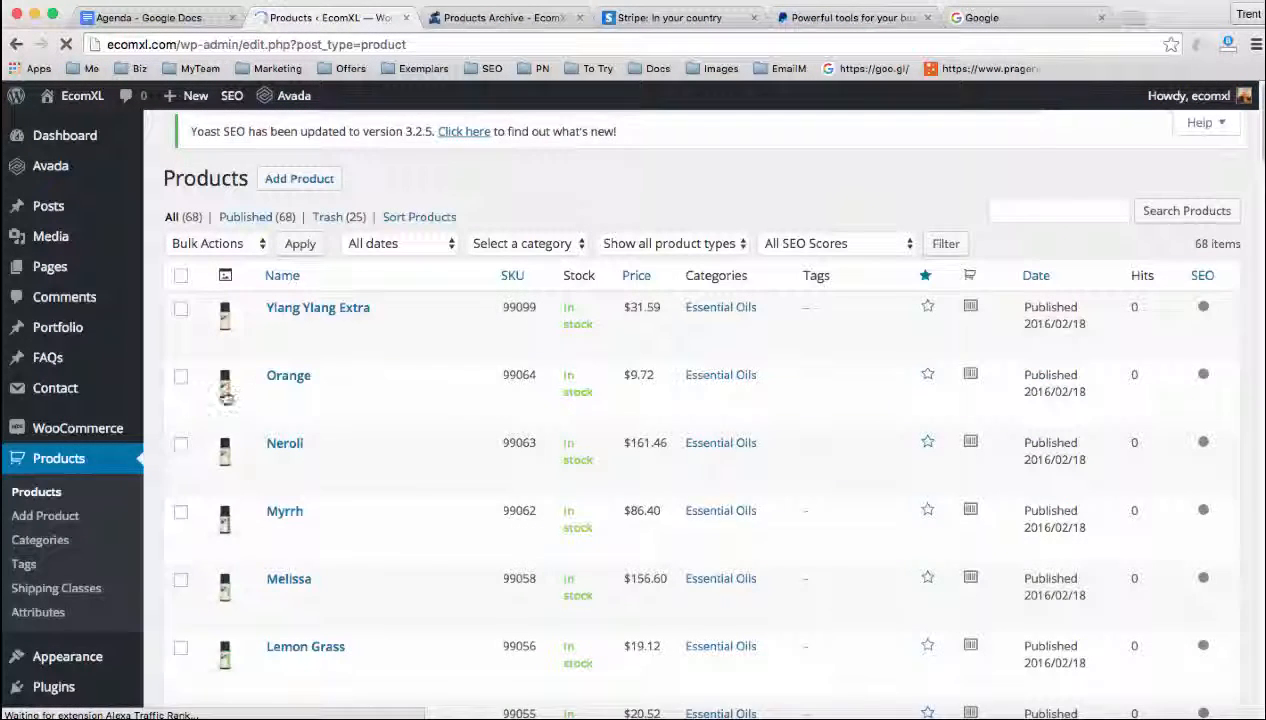
Select the Patchouli and Digital Download products in the product list and move both to the trash
scroll(452, 523, down, 5)
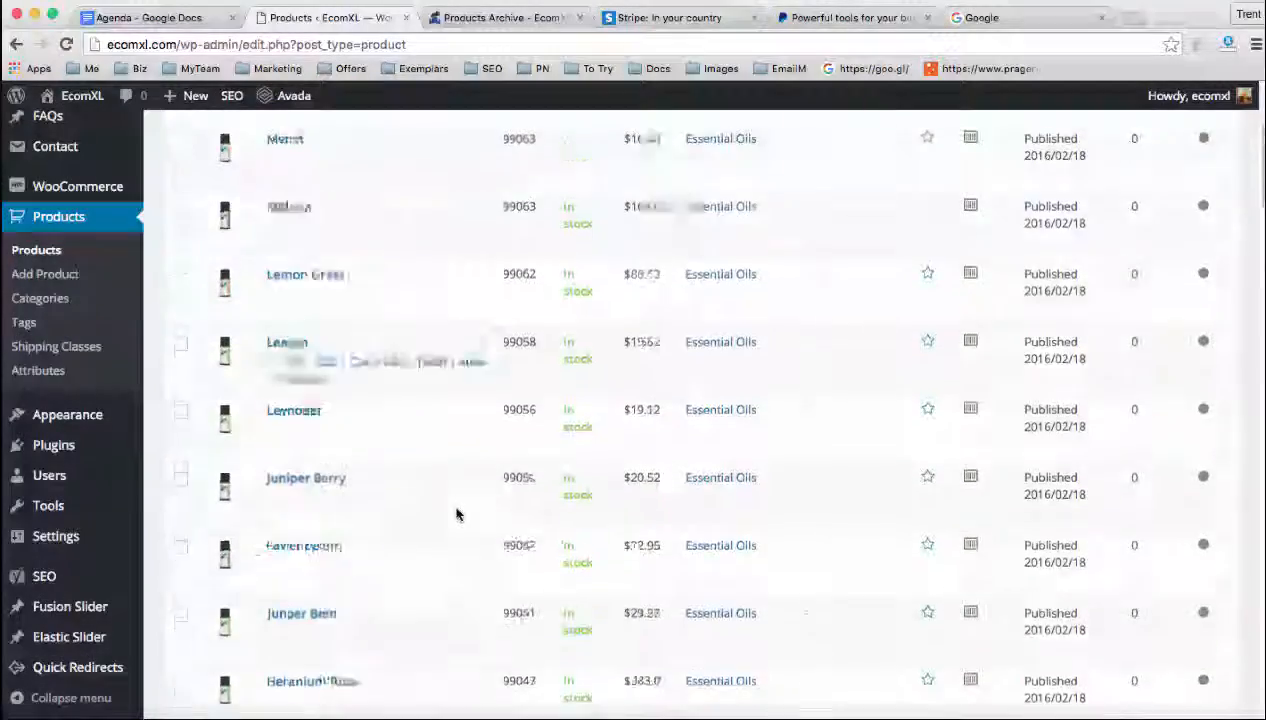
scroll(456, 514, down, 15)
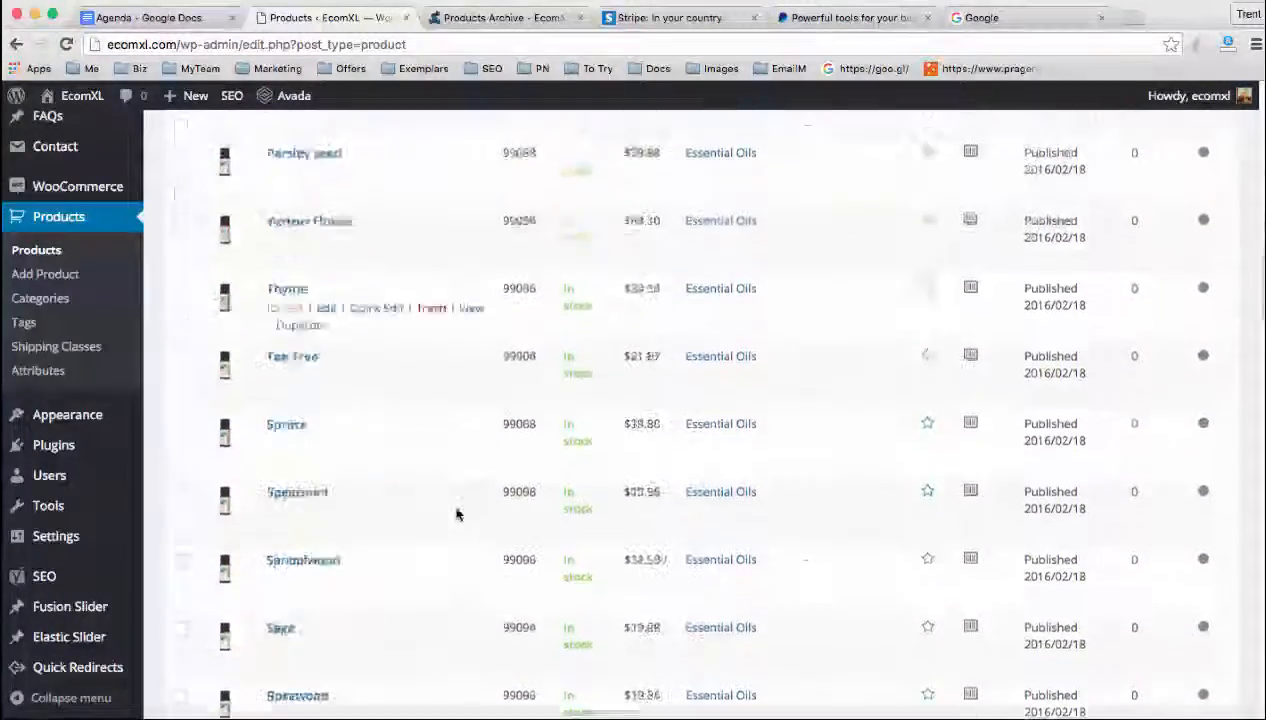
scroll(456, 514, down, 6)
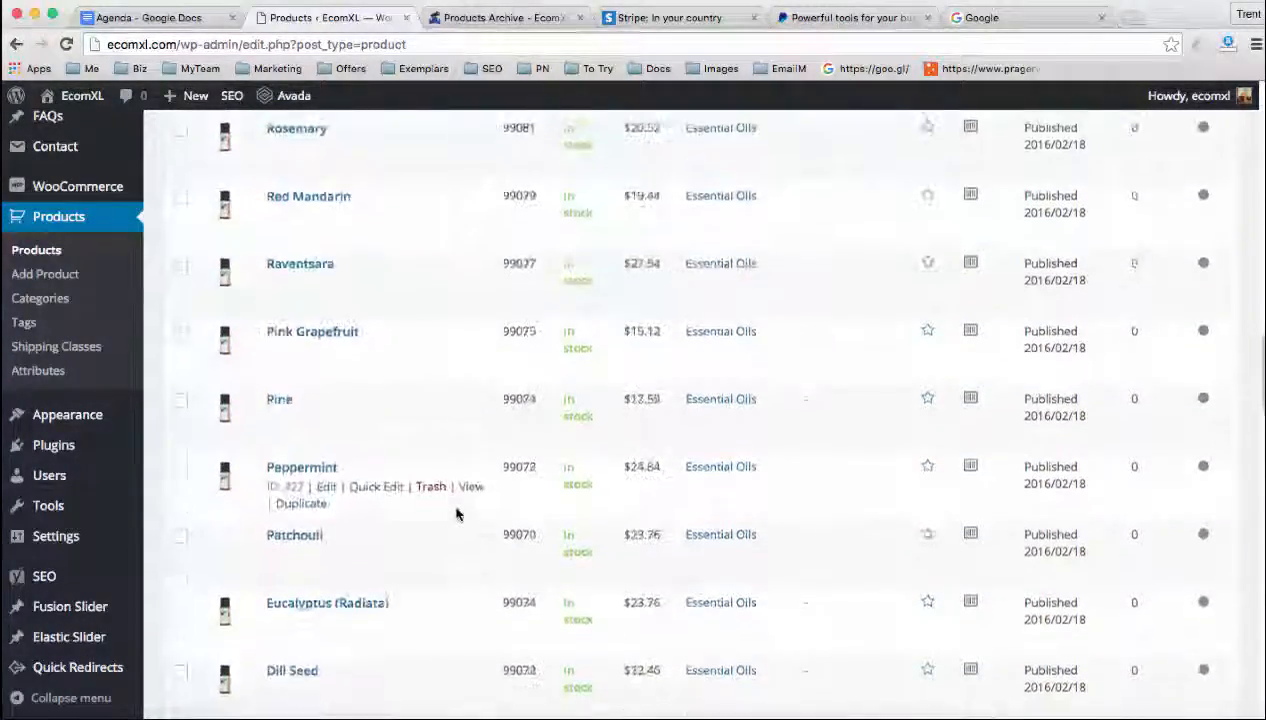
scroll(454, 503, down, 1)
click(180, 350)
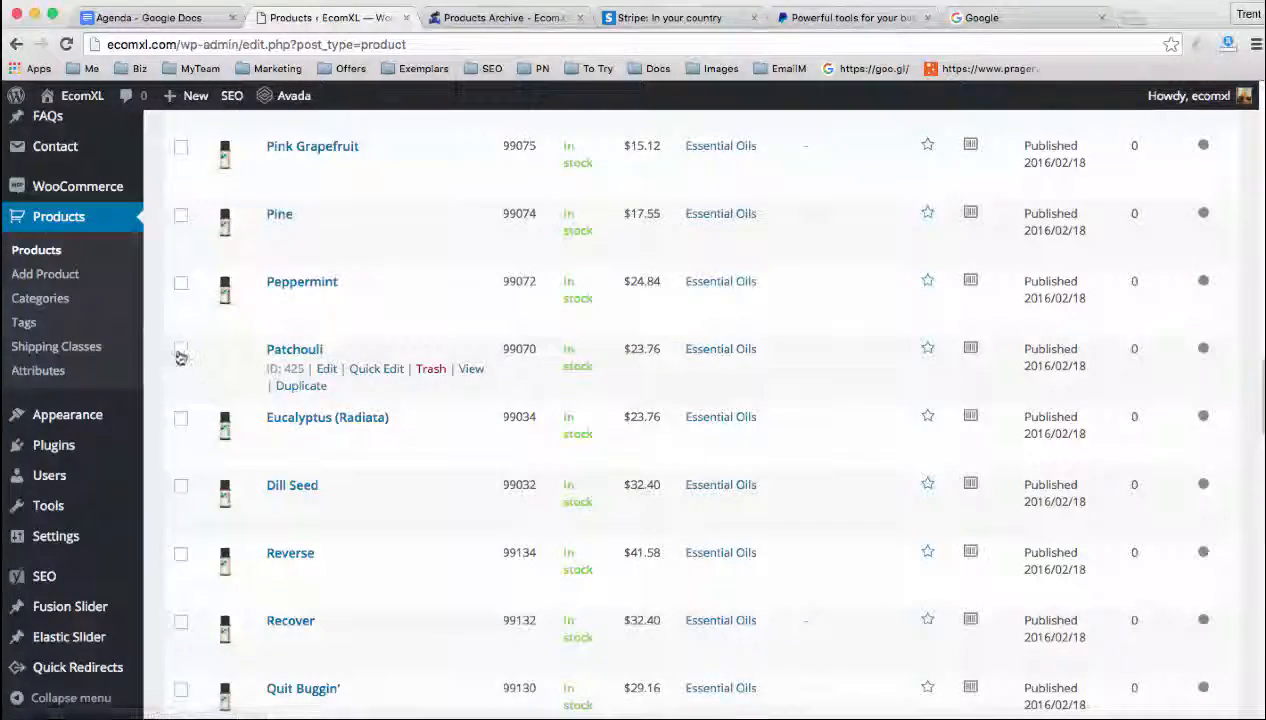
scroll(340, 441, down, 7)
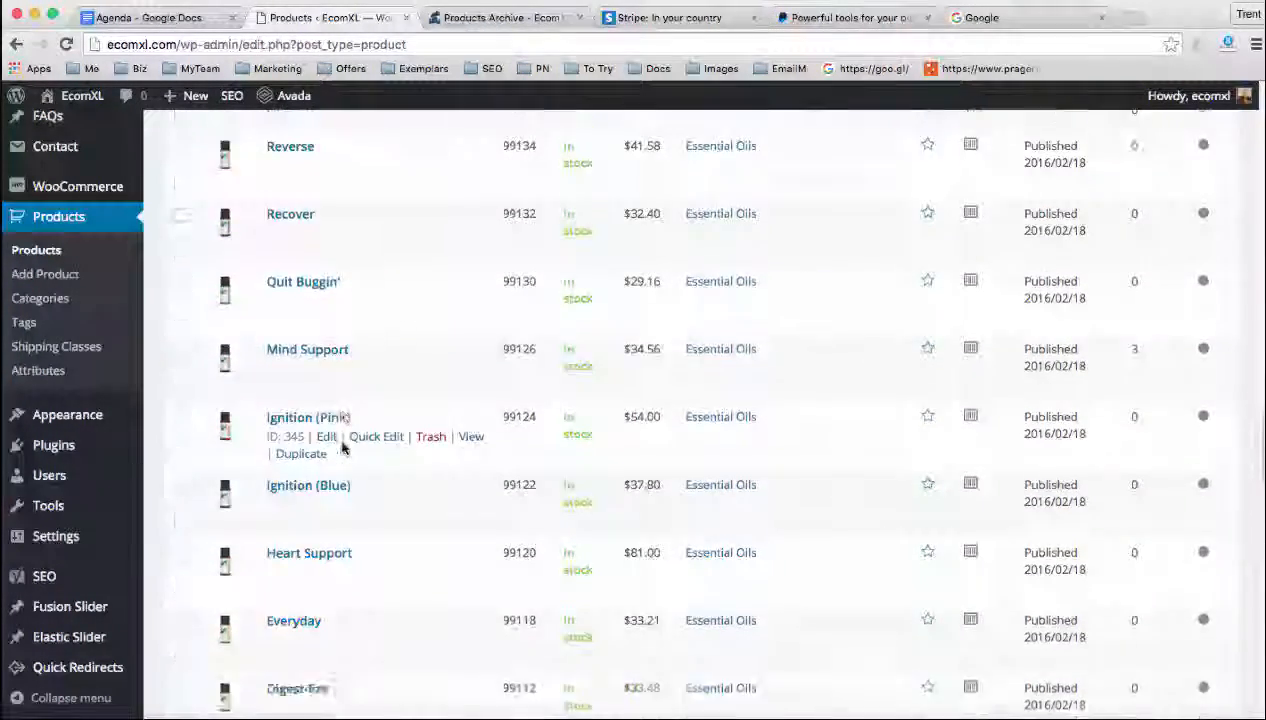
scroll(342, 448, down, 13)
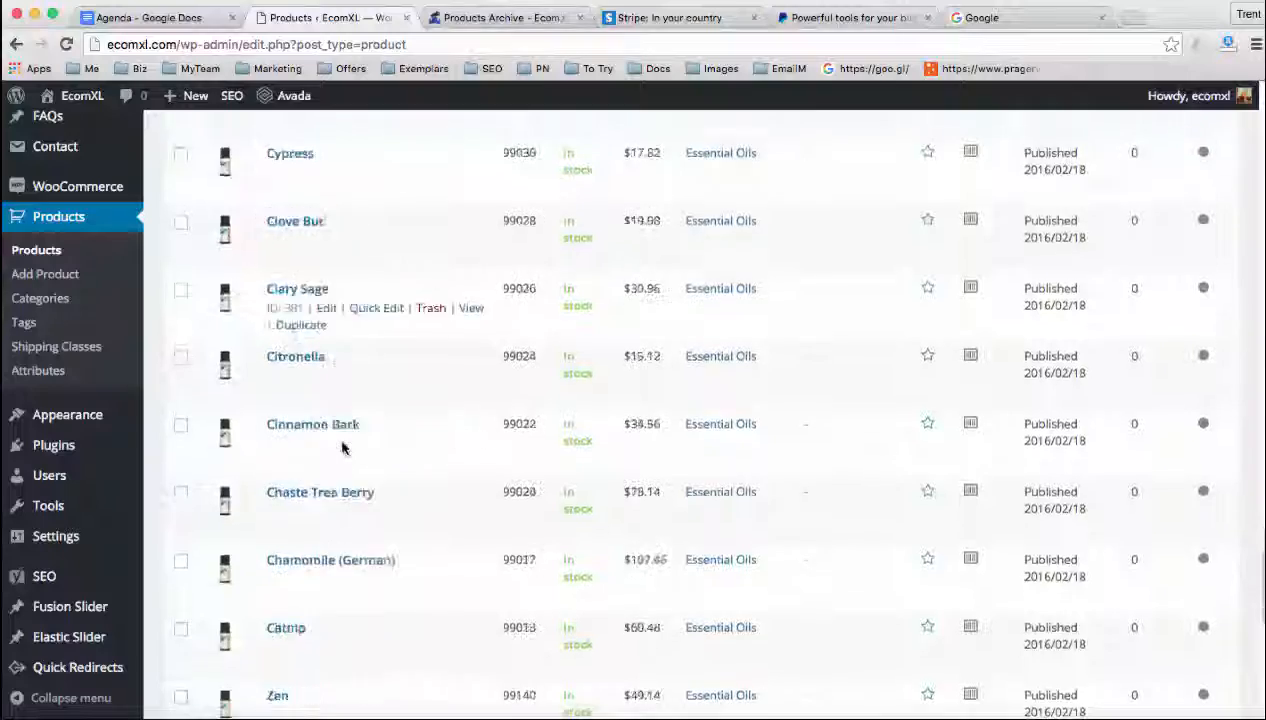
scroll(342, 448, down, 7)
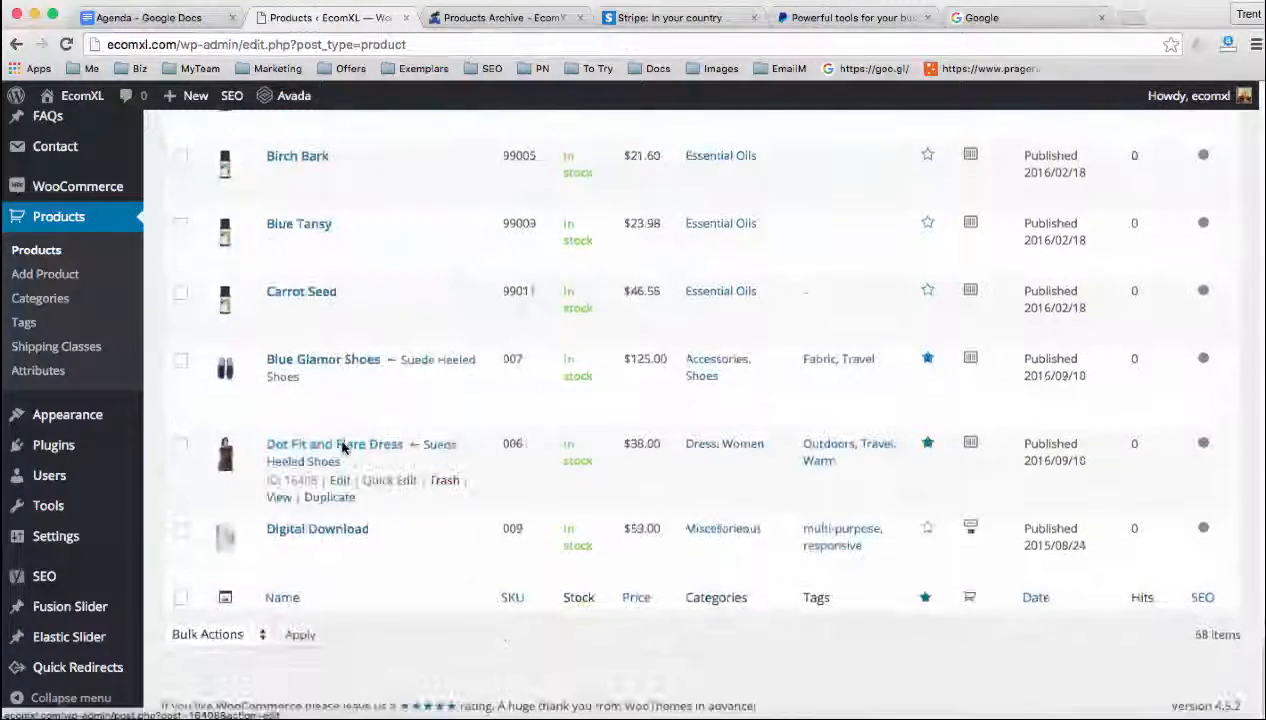
click(182, 531)
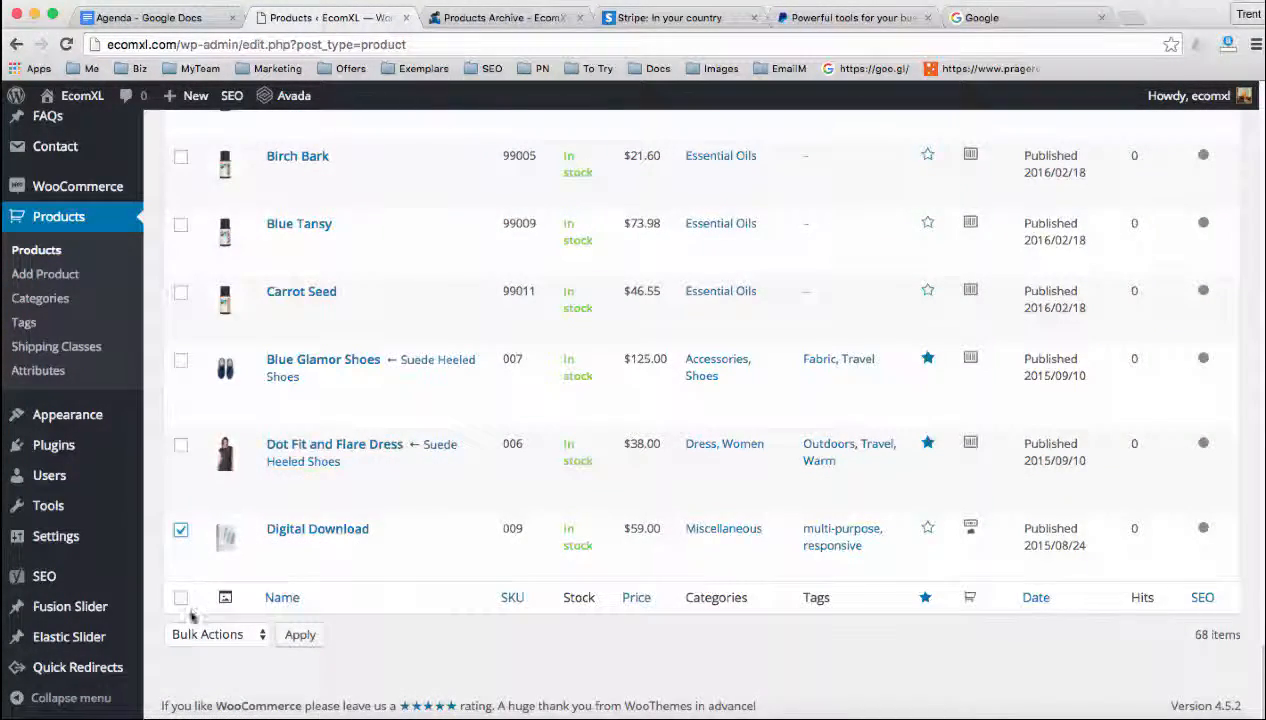
click(300, 635)
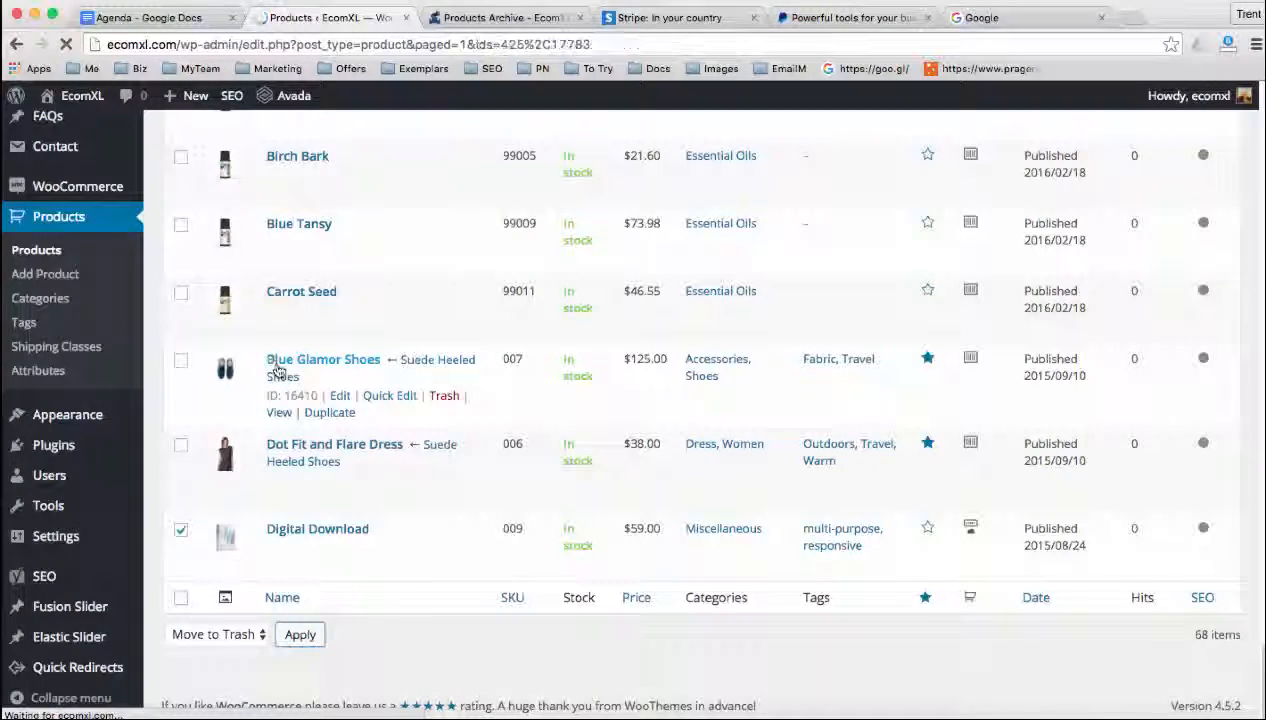
Move the Blue Glamor Shoes and Dot Fit and Flare Dress demo products to the trash together
scroll(279, 411, down, 11)
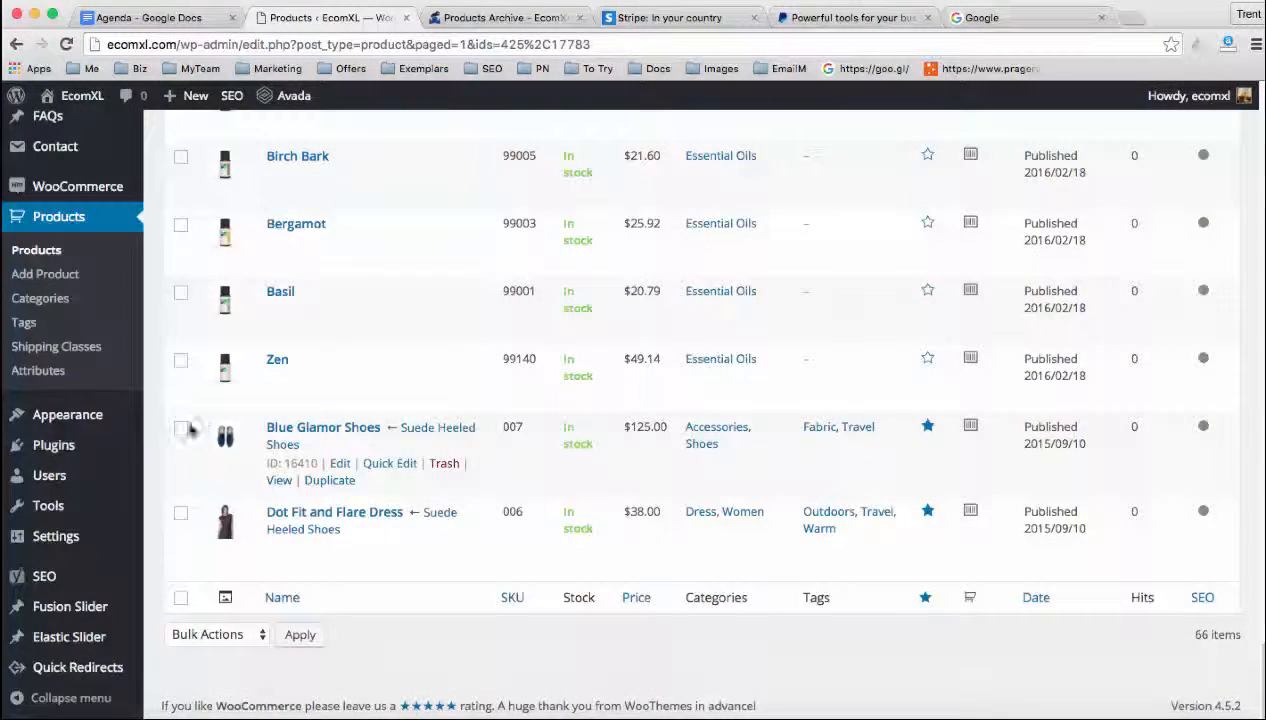
click(181, 428)
click(181, 516)
click(216, 634)
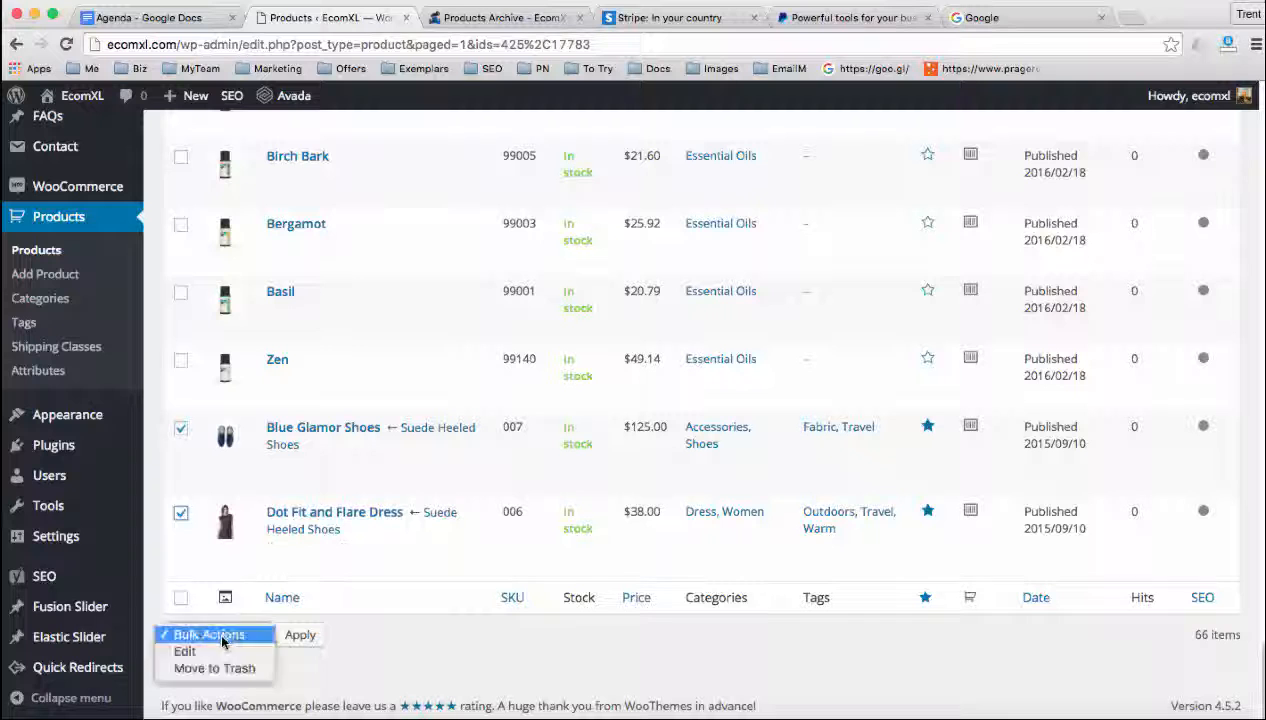
click(218, 667)
click(302, 635)
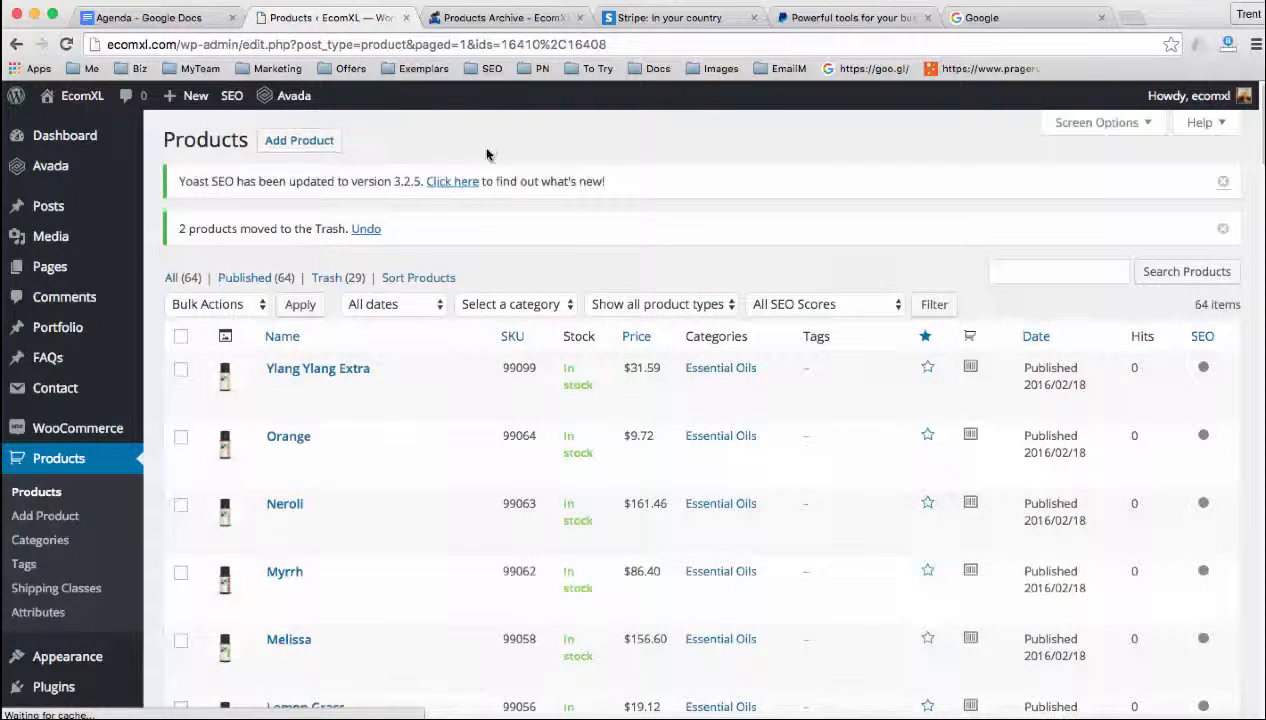
Open the list of all site pages and look through it for leftover demo pages
click(68, 267)
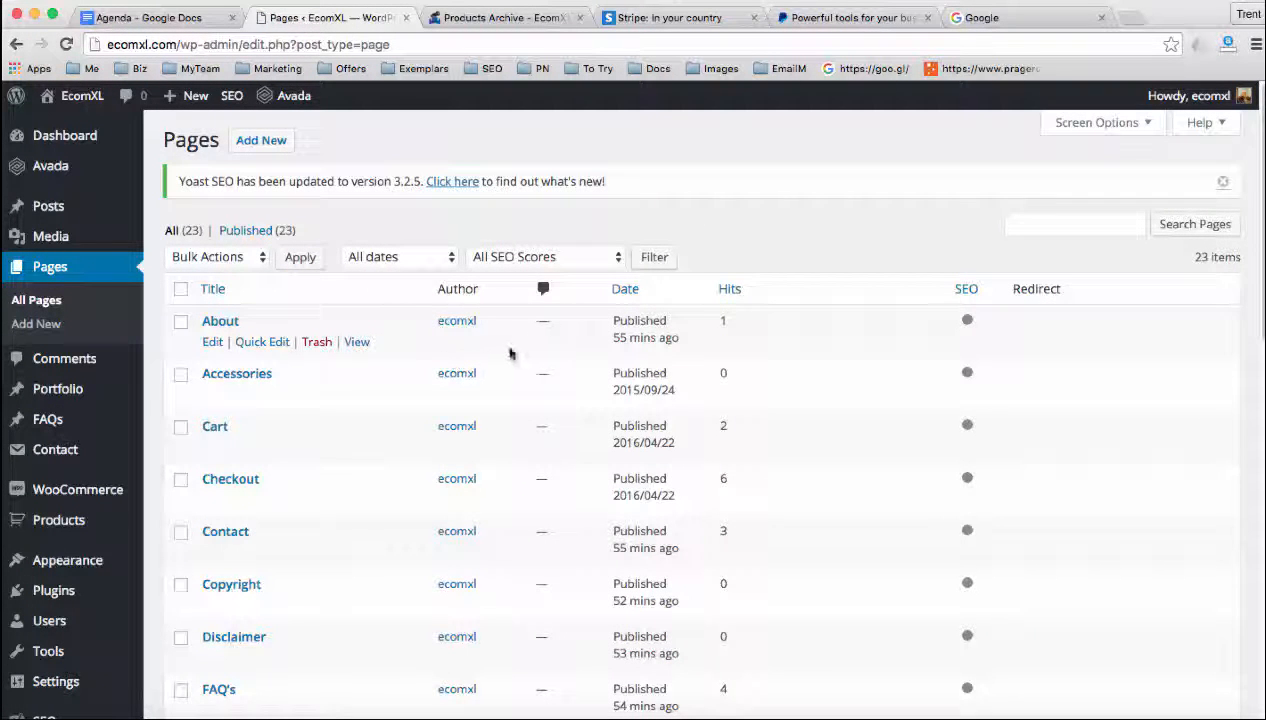
scroll(254, 350, down, 10)
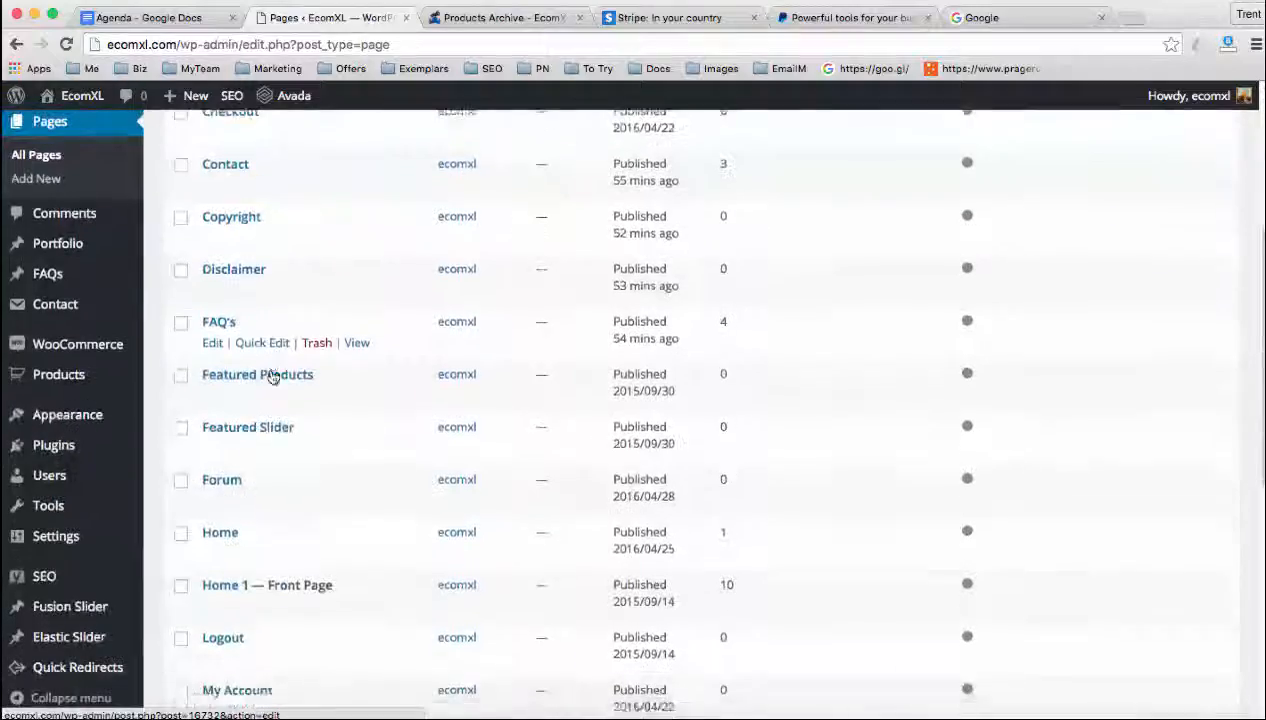
scroll(272, 376, down, 3)
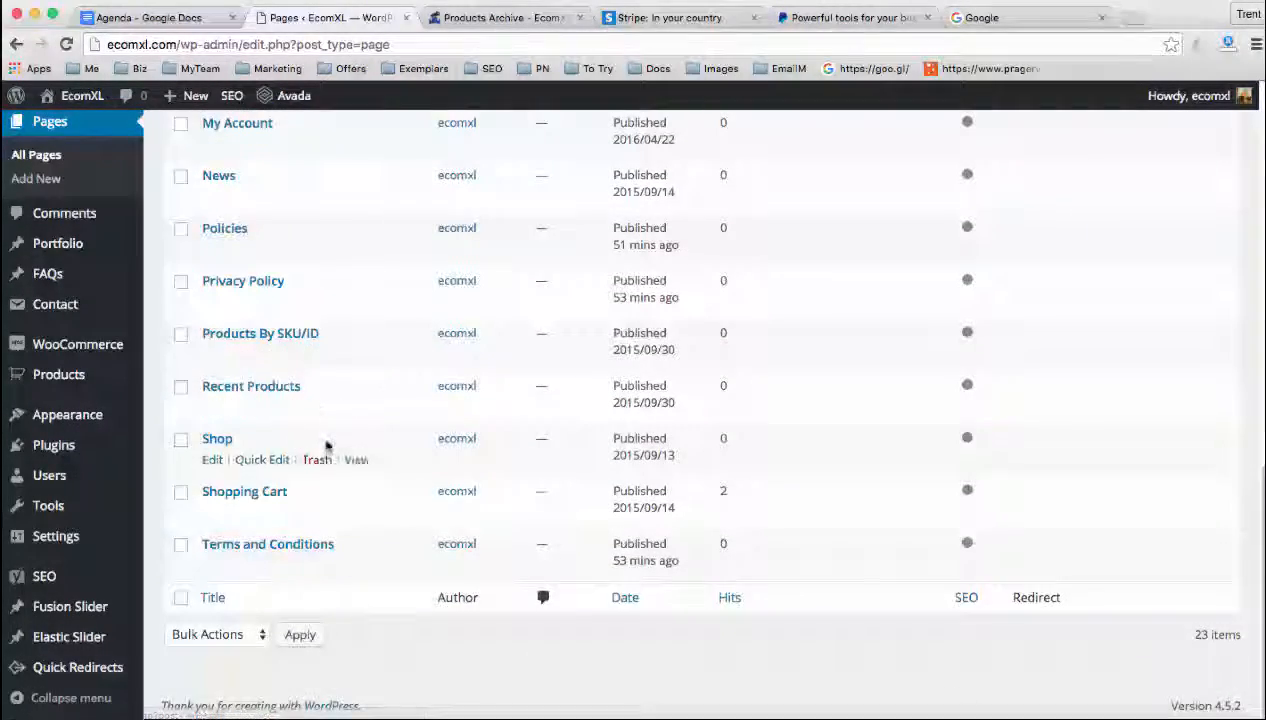
scroll(326, 442, up, 15)
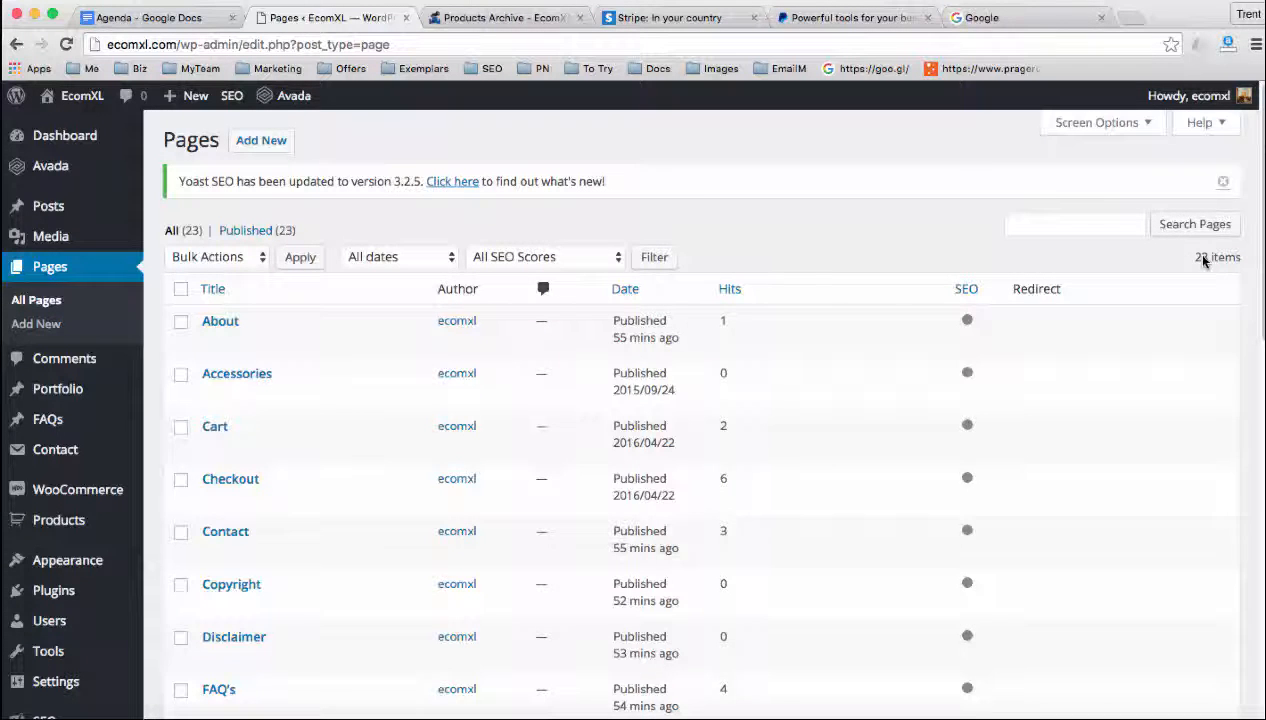
Set the pages list to show 200 items per page and apply the display options
click(1095, 124)
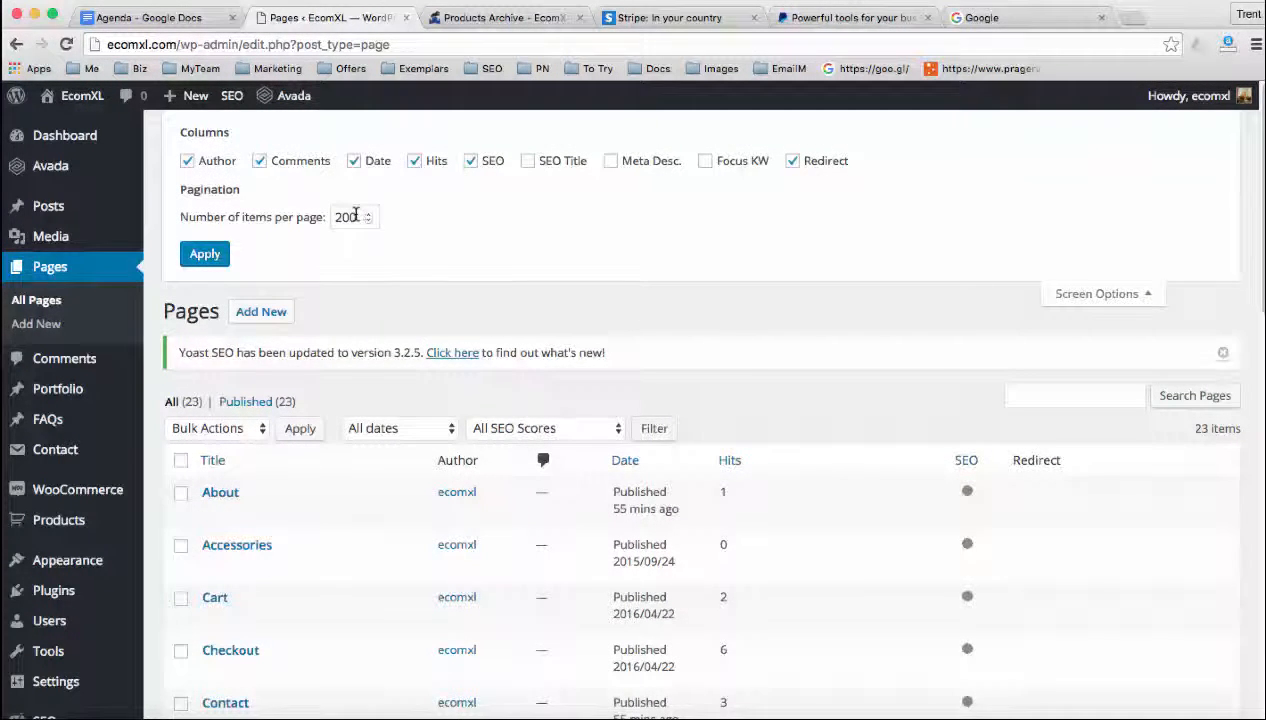
click(355, 217)
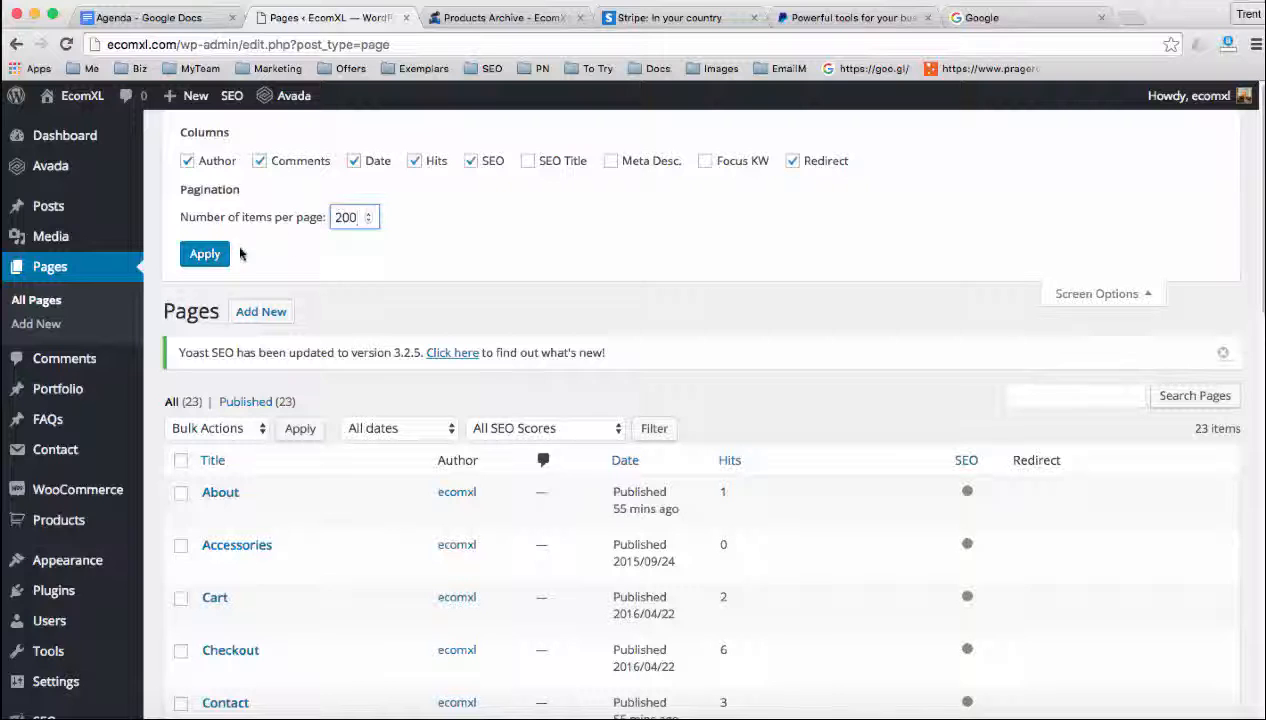
click(208, 255)
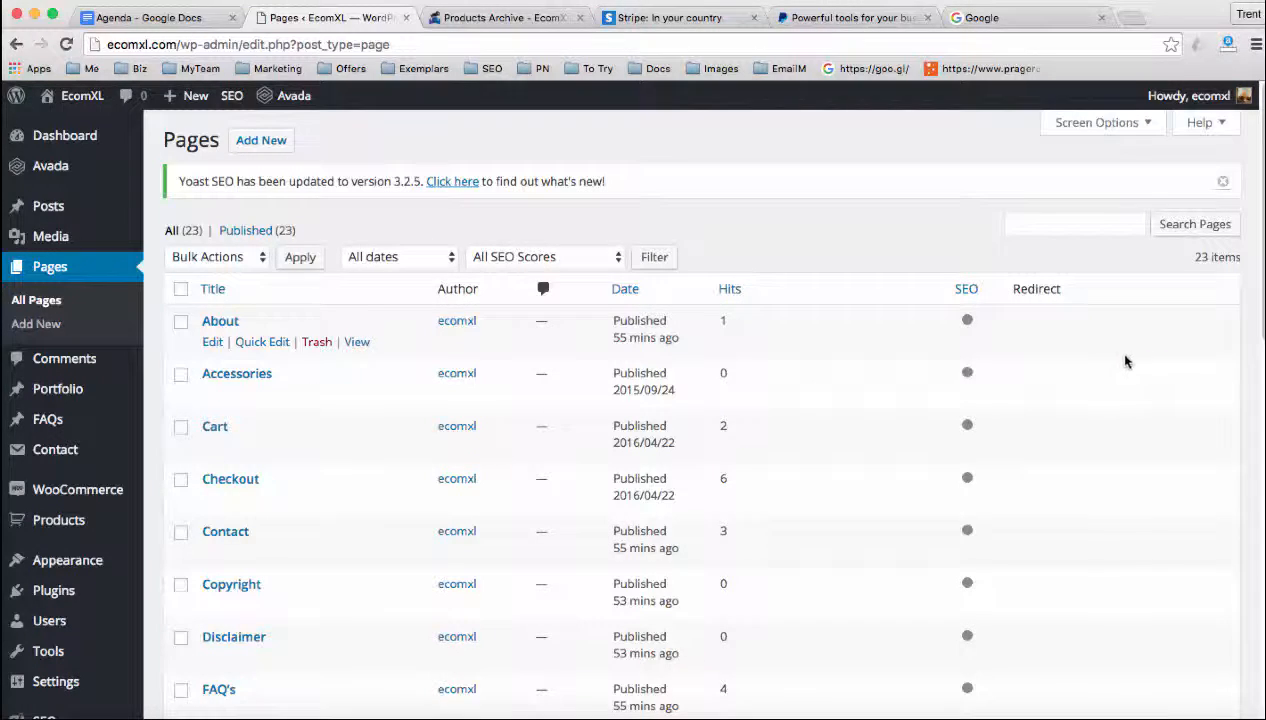
View the page titled Home, not the Home 1 front page, on the live site and return to the pages list
scroll(372, 433, down, 2)
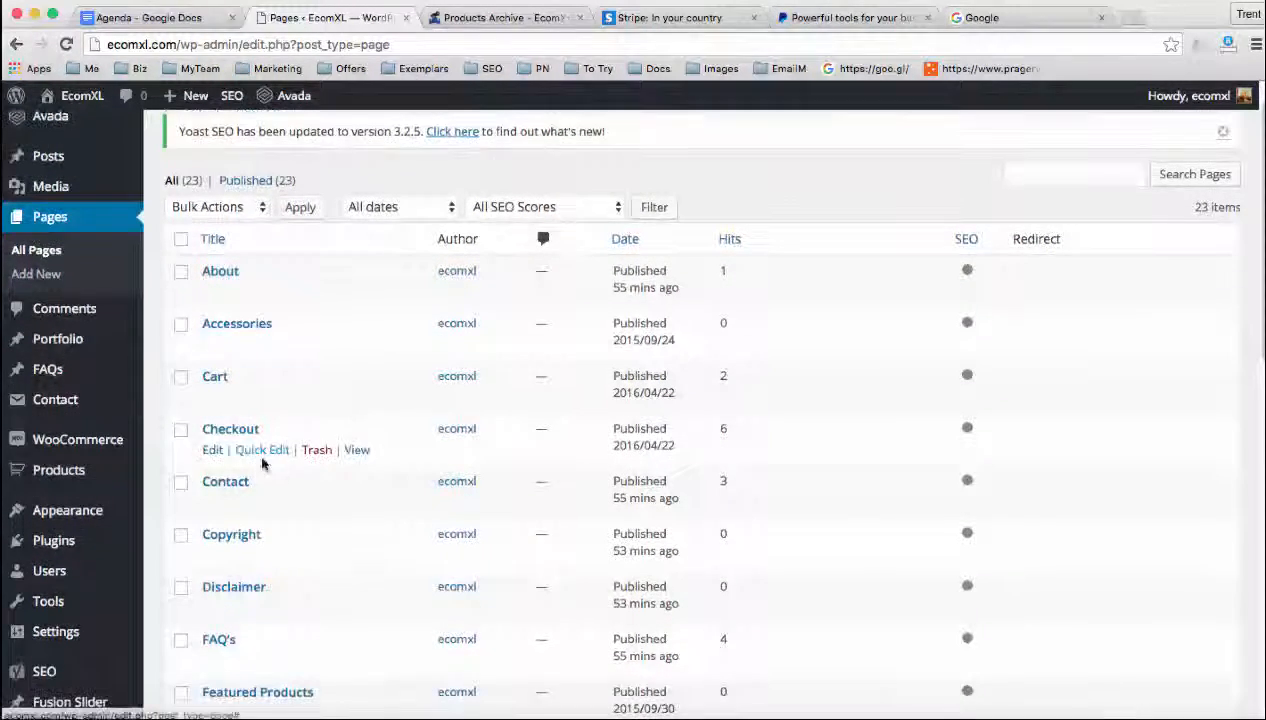
scroll(262, 500, down, 5)
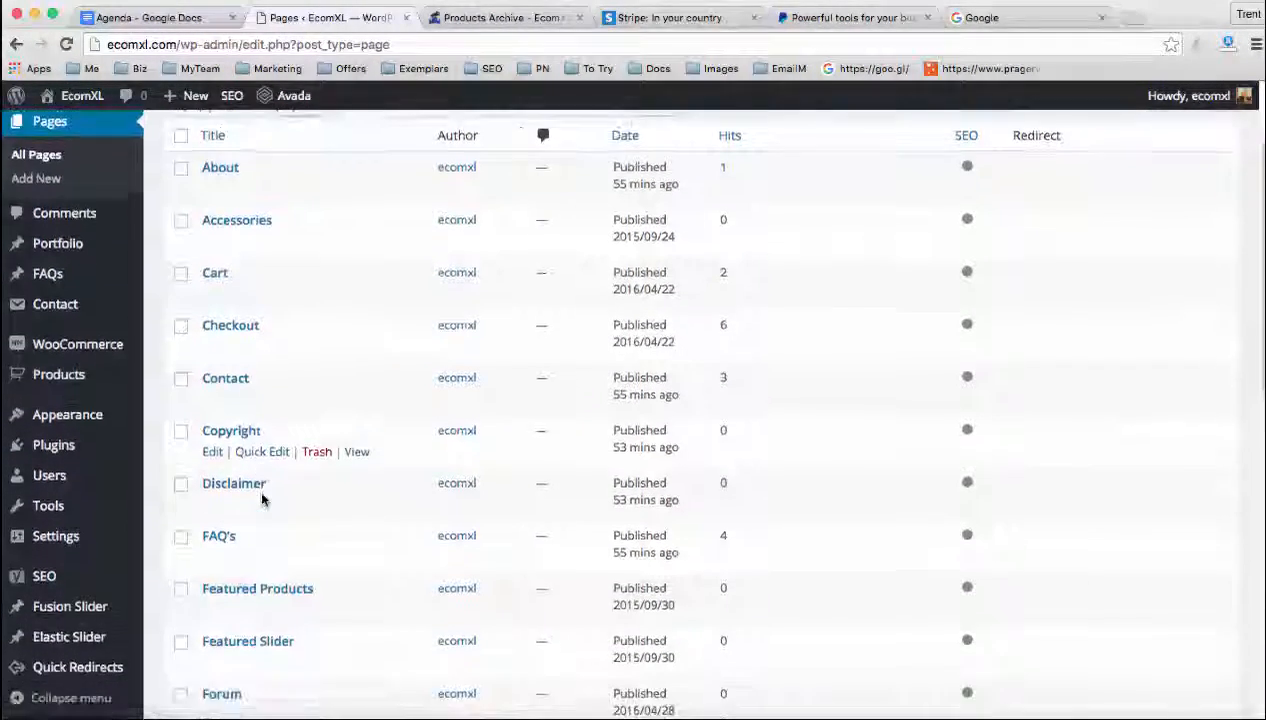
scroll(262, 500, down, 2)
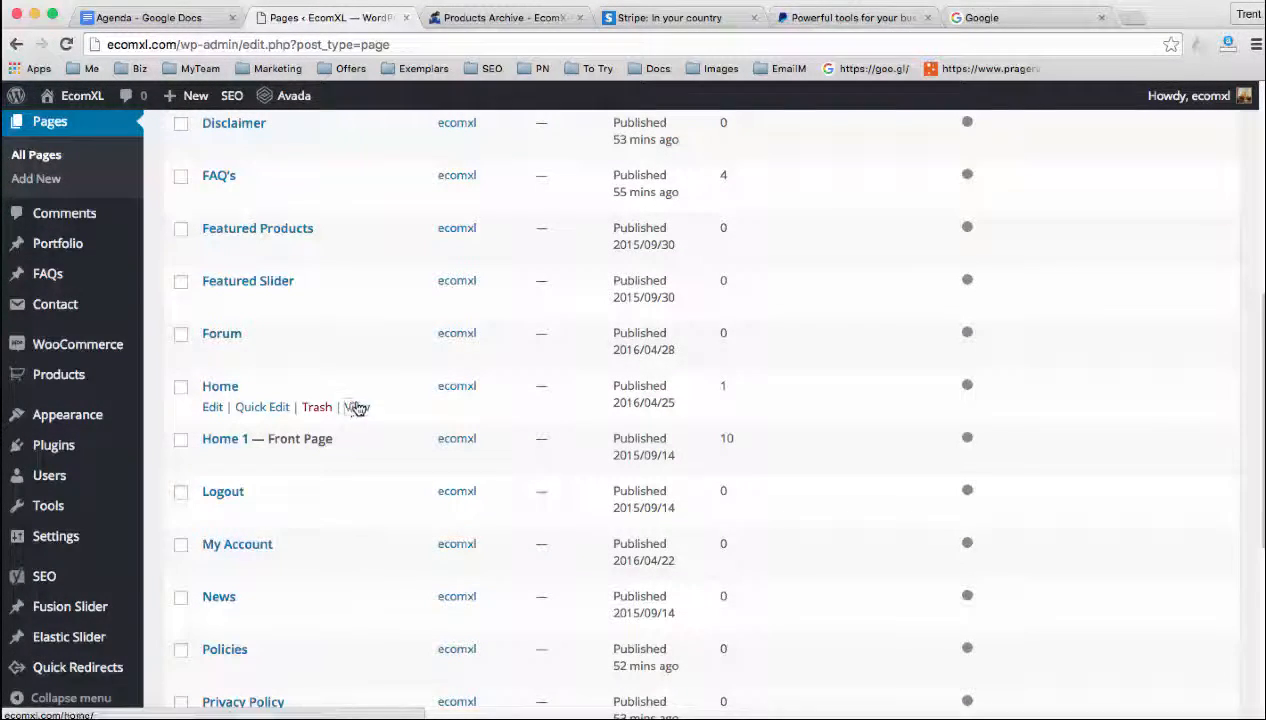
super+click(356, 407)
click(440, 17)
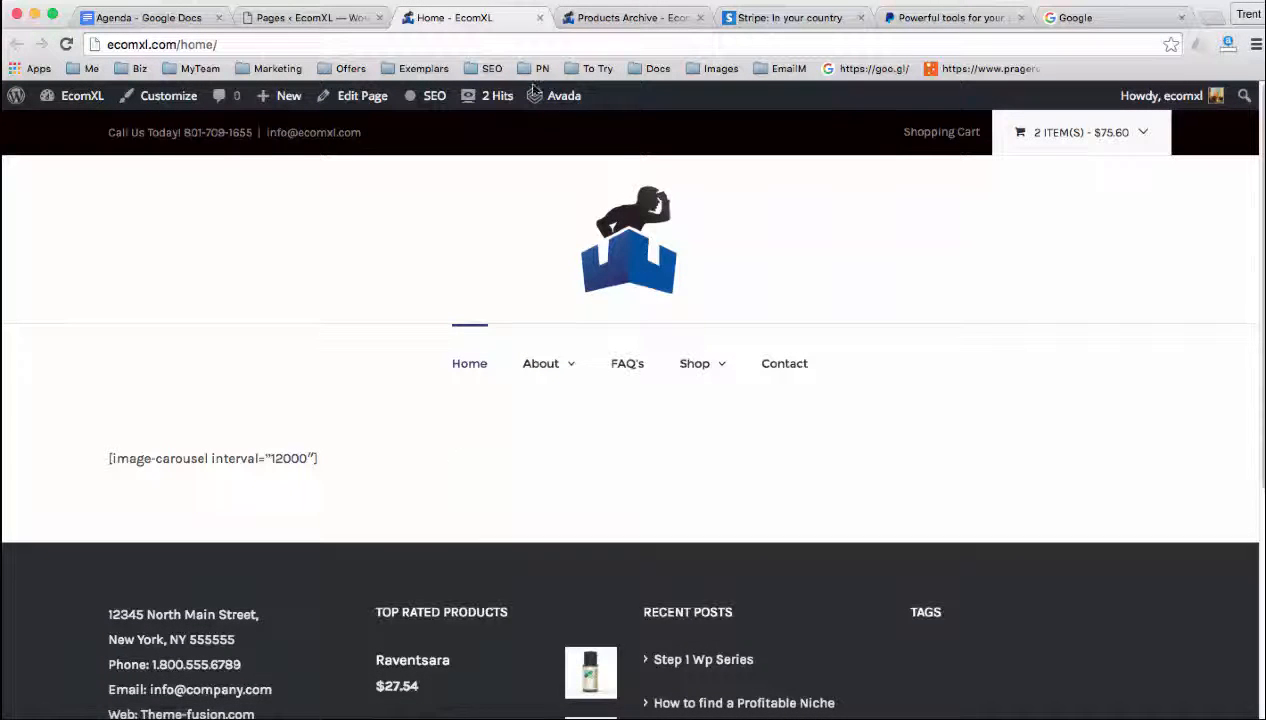
click(541, 17)
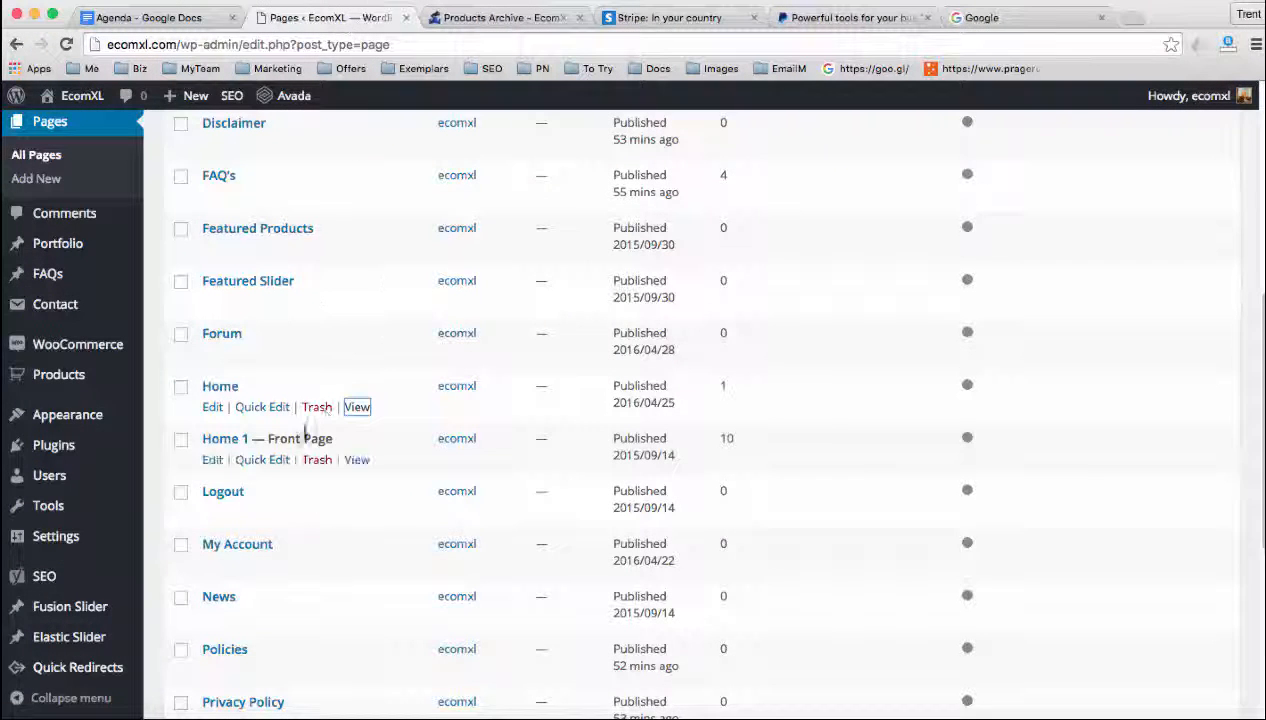
Move the extra Home page to the trash and permanently delete it from there
click(328, 409)
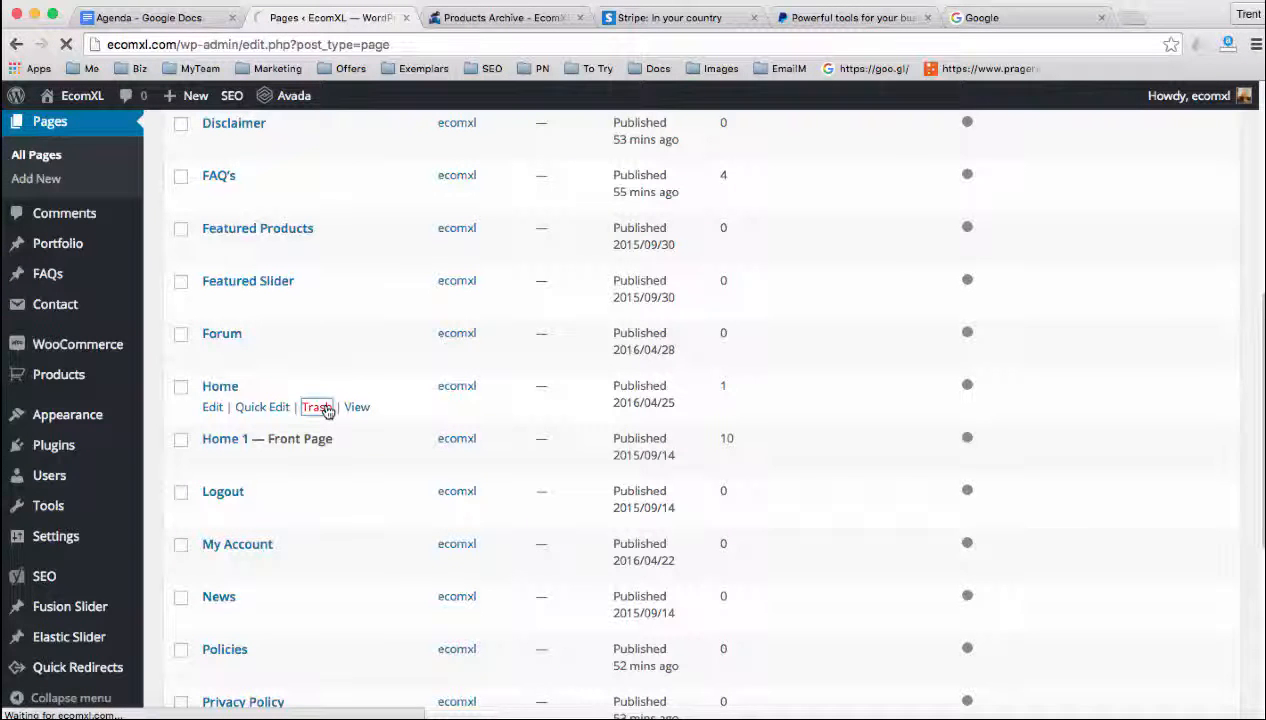
scroll(327, 415, down, 4)
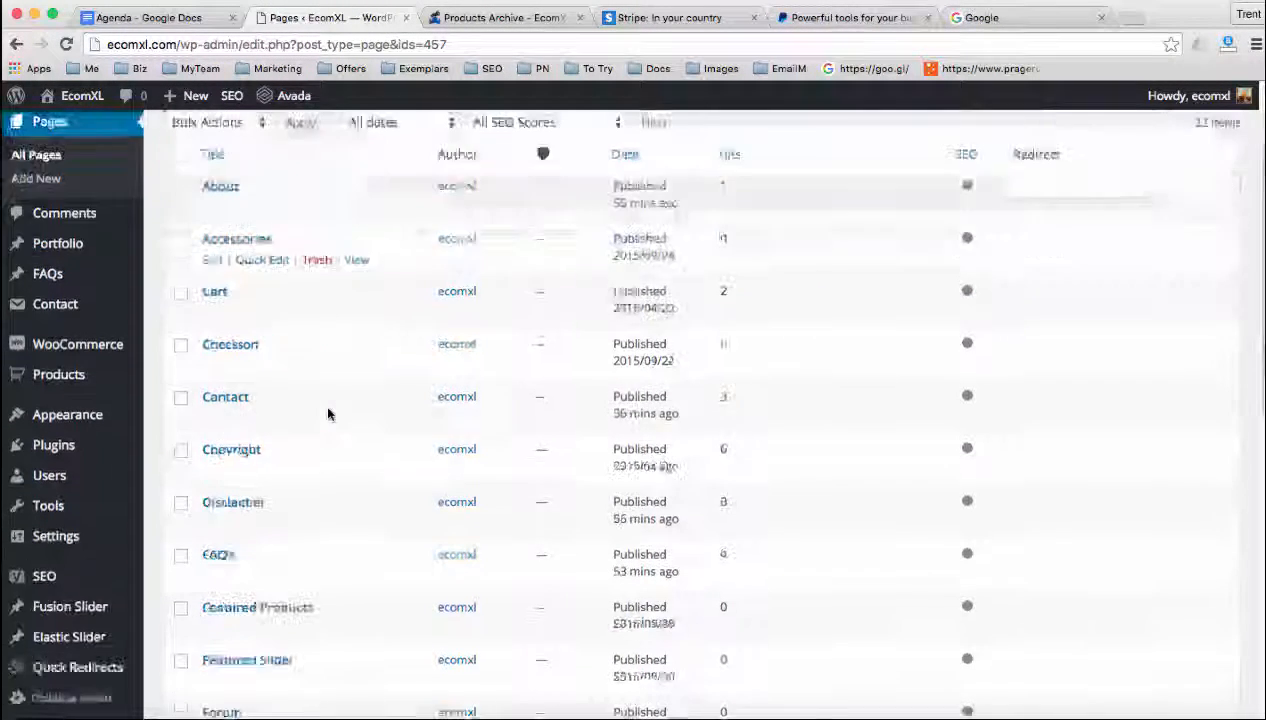
scroll(331, 418, down, 5)
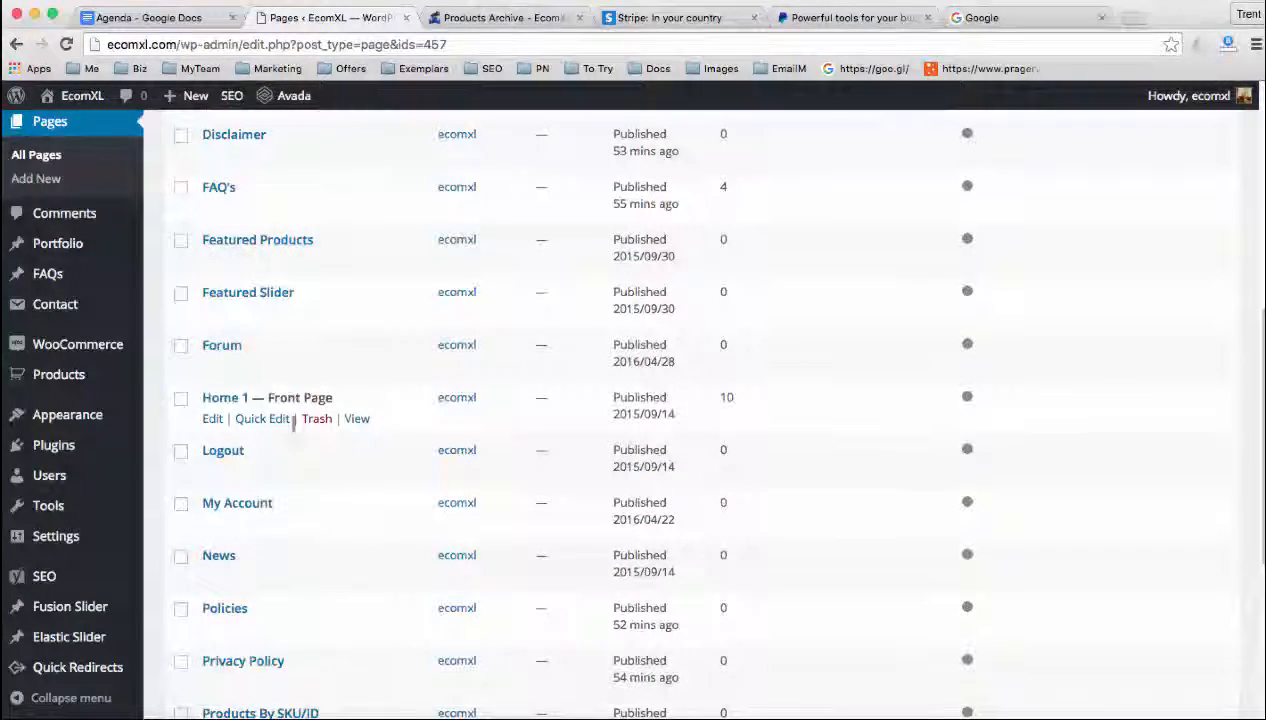
scroll(260, 367, up, 10)
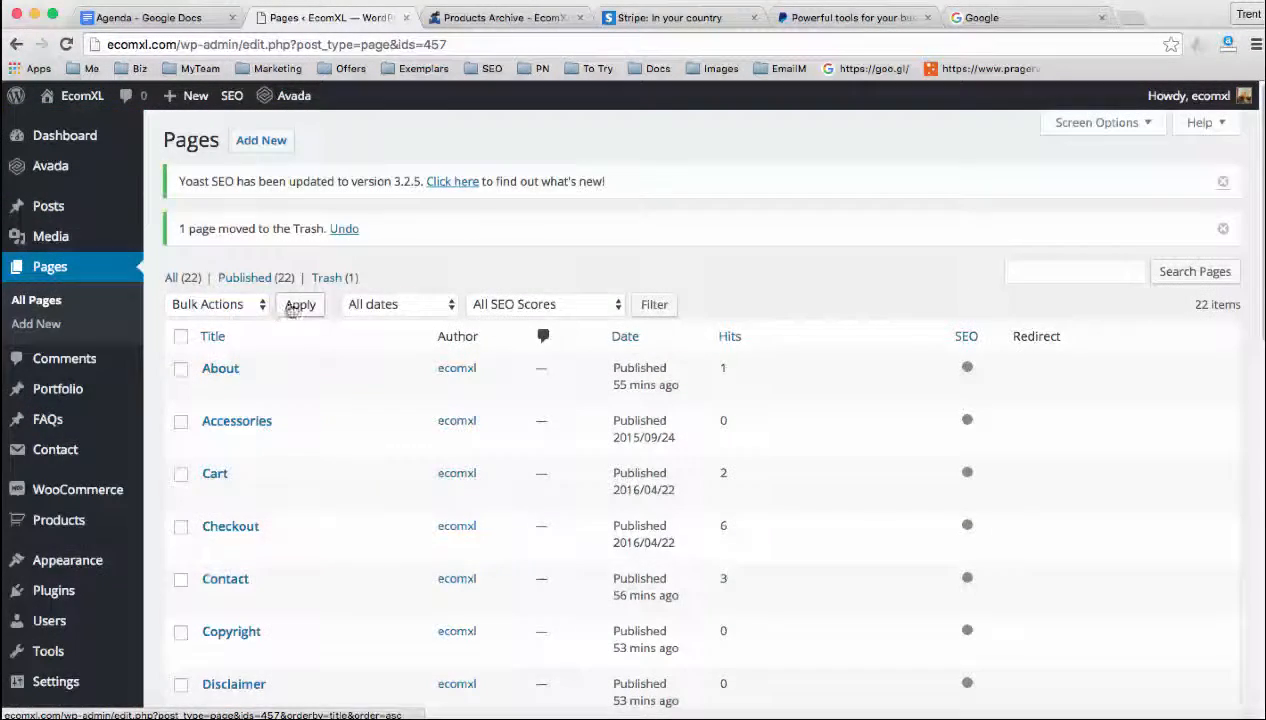
click(331, 279)
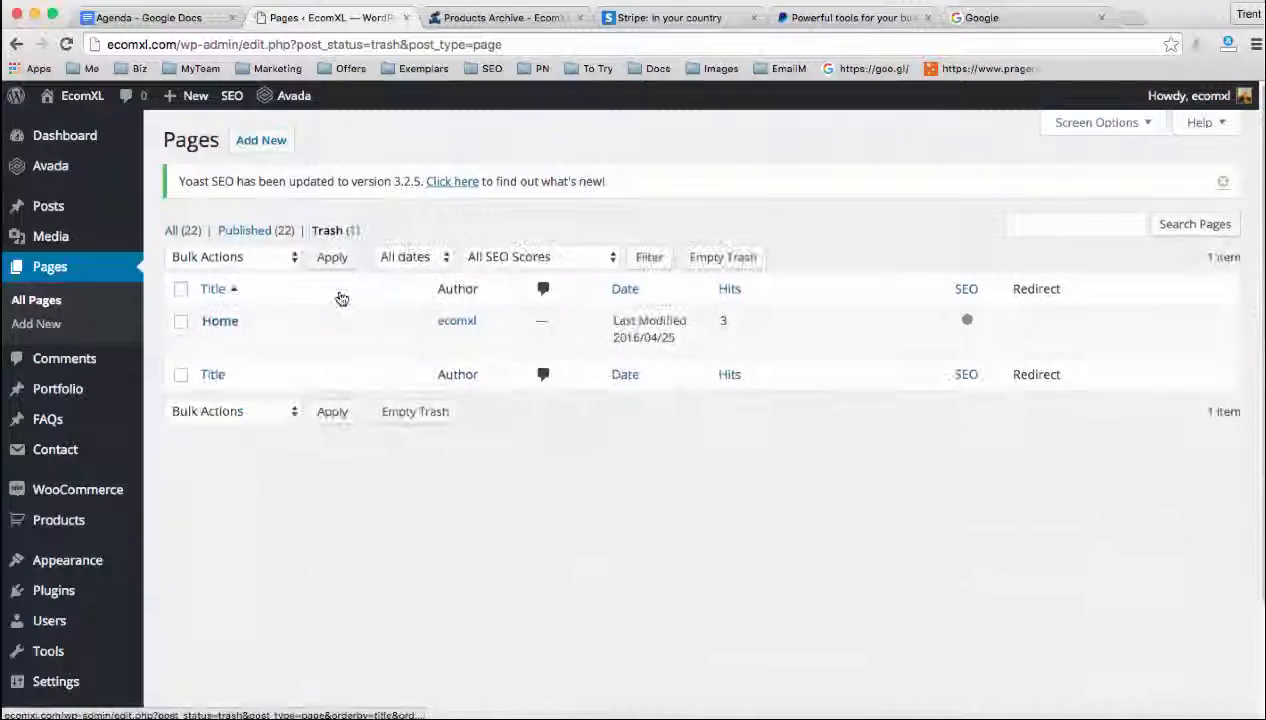
mouse_move(249, 331)
click(289, 343)
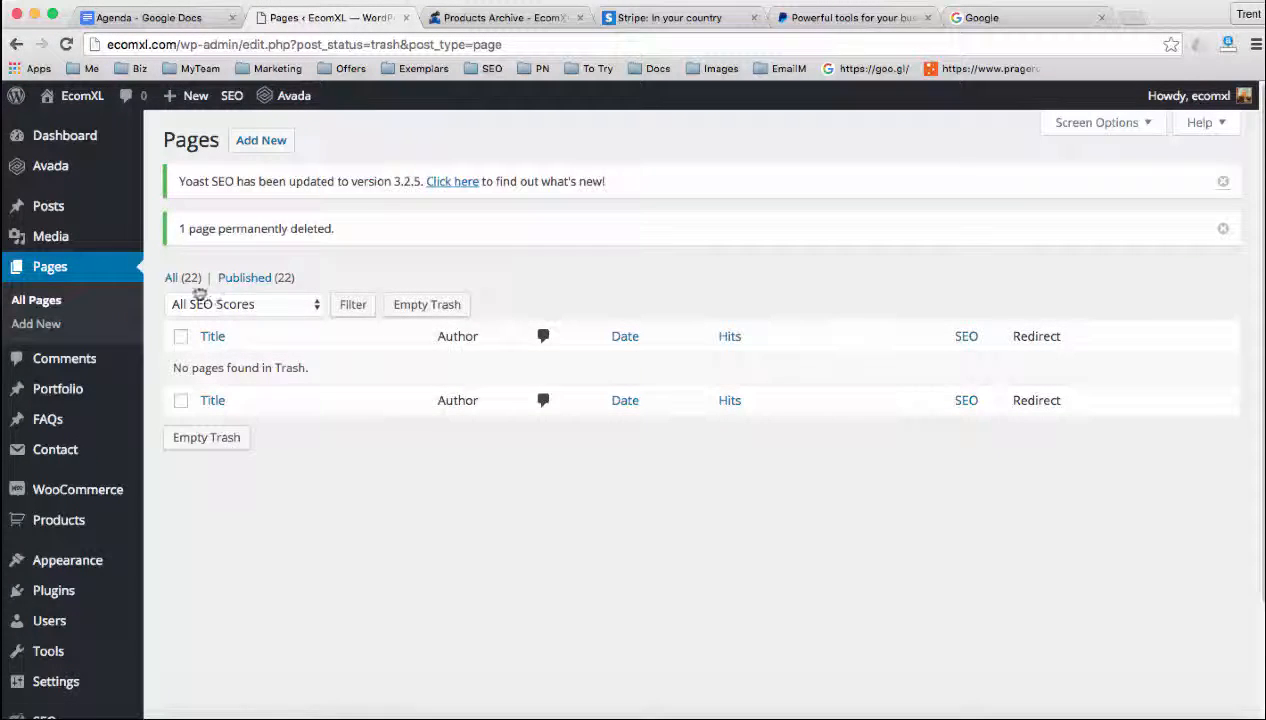
Quick-edit the Home 1 front page in the full pages list, setting its title to Home and its slug to home
click(183, 277)
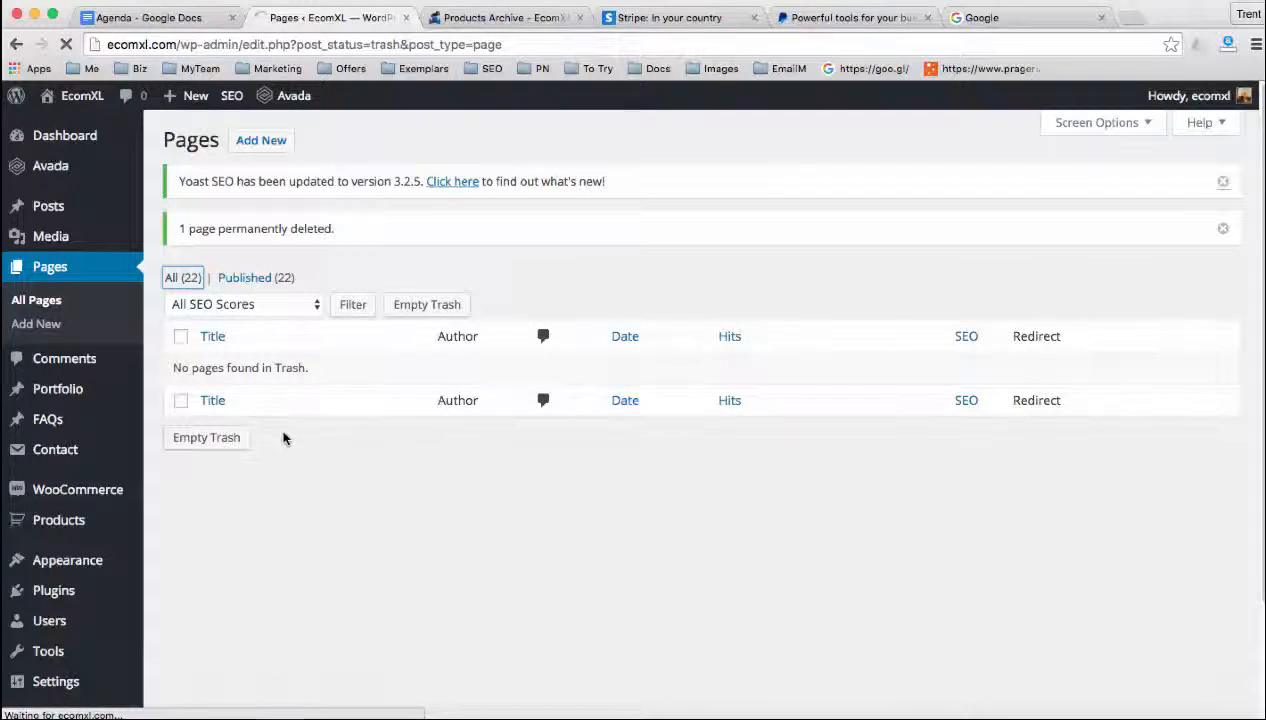
scroll(296, 436, down, 5)
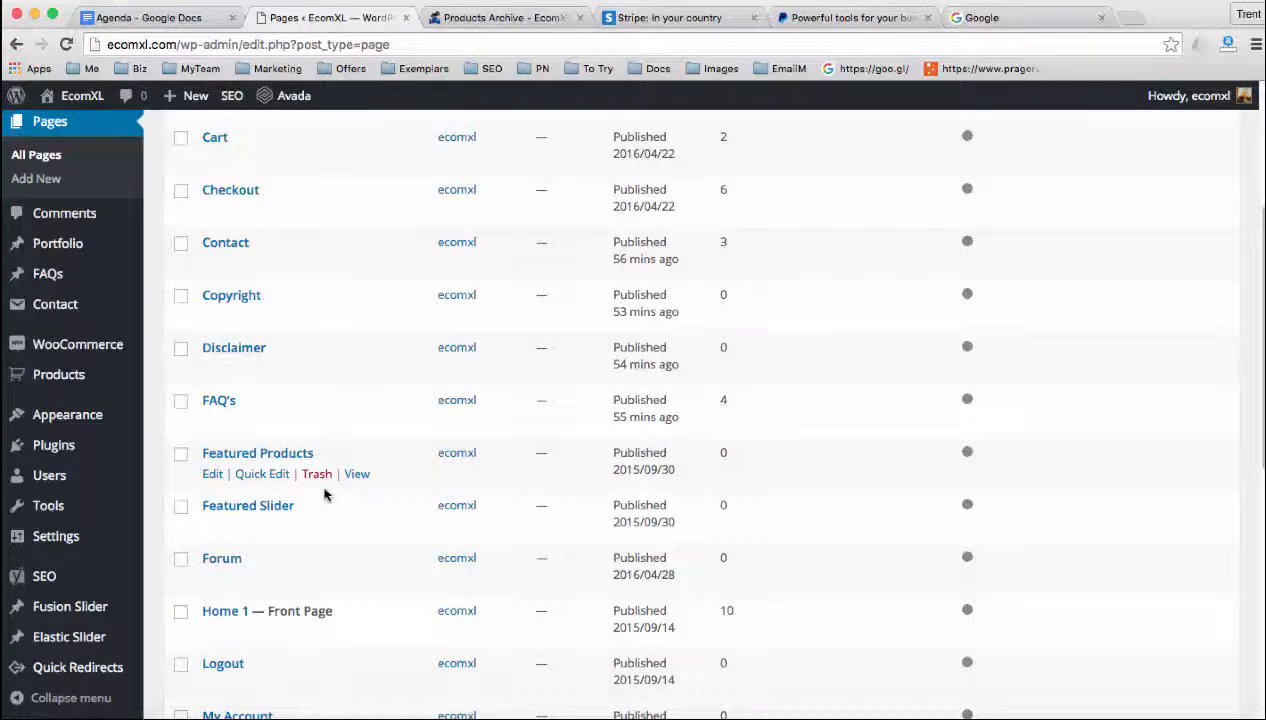
scroll(324, 493, down, 3)
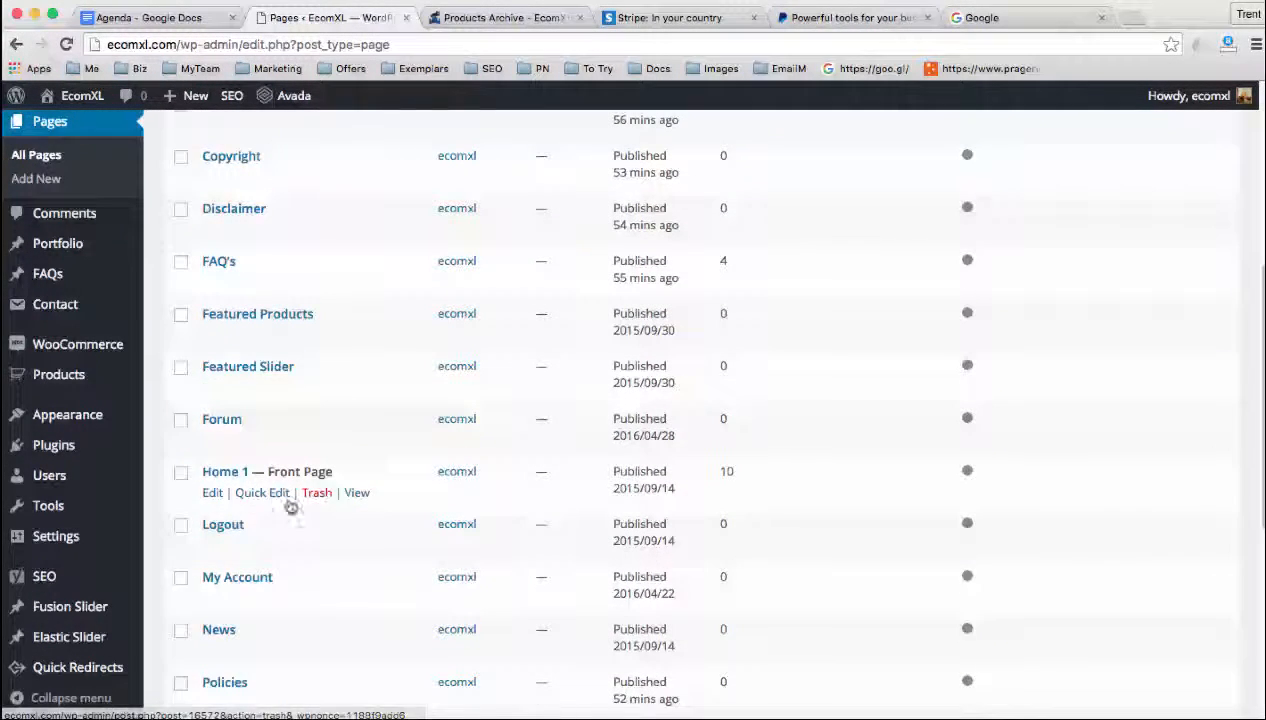
click(268, 493)
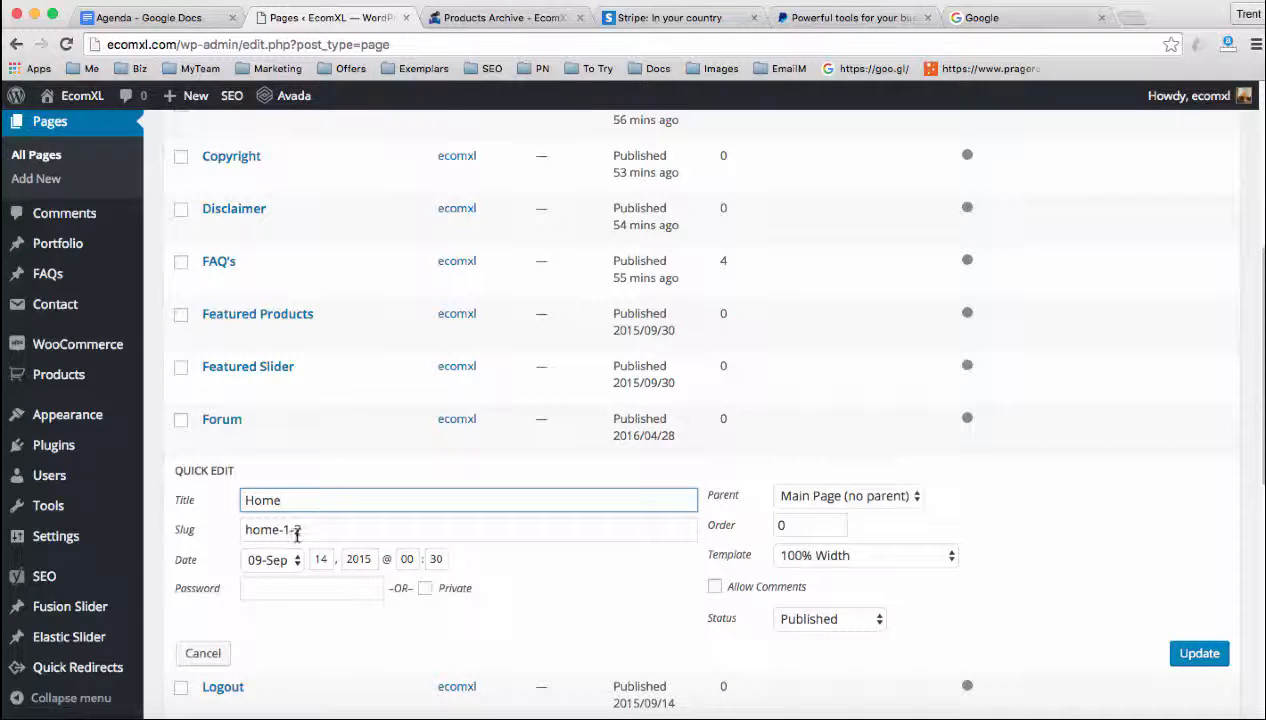
double_click(297, 532)
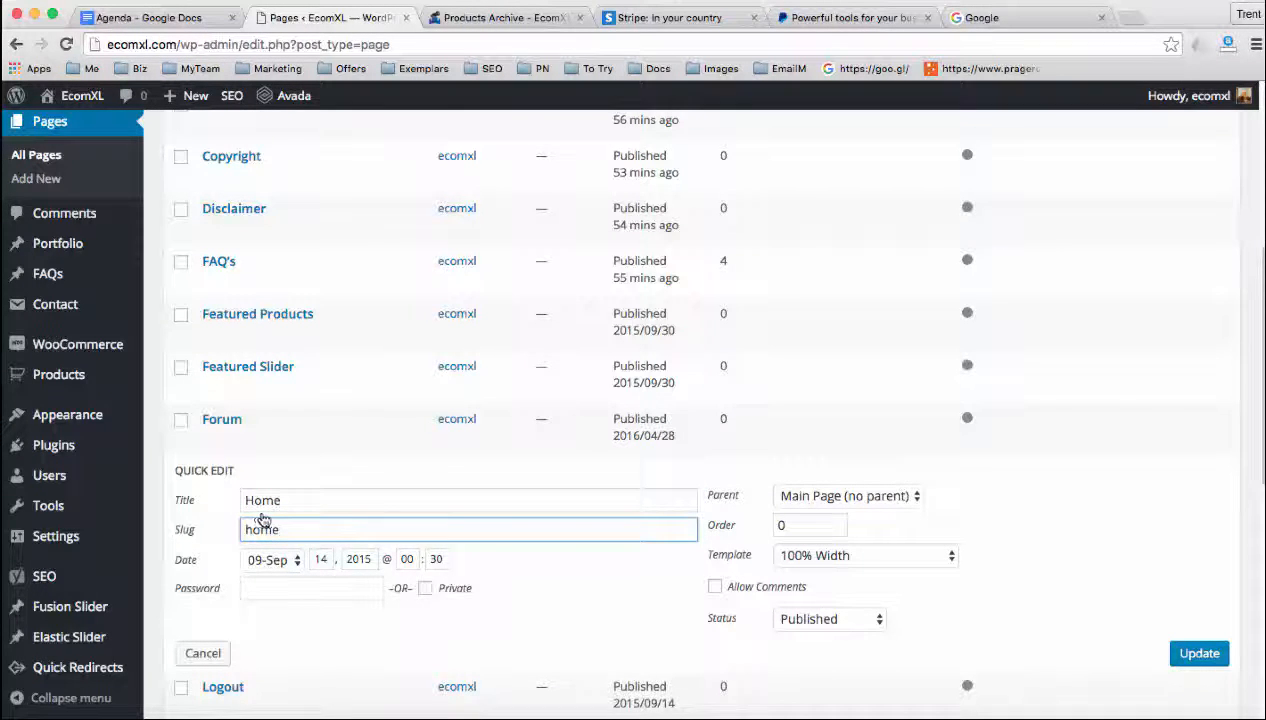
scroll(330, 525, down, 2)
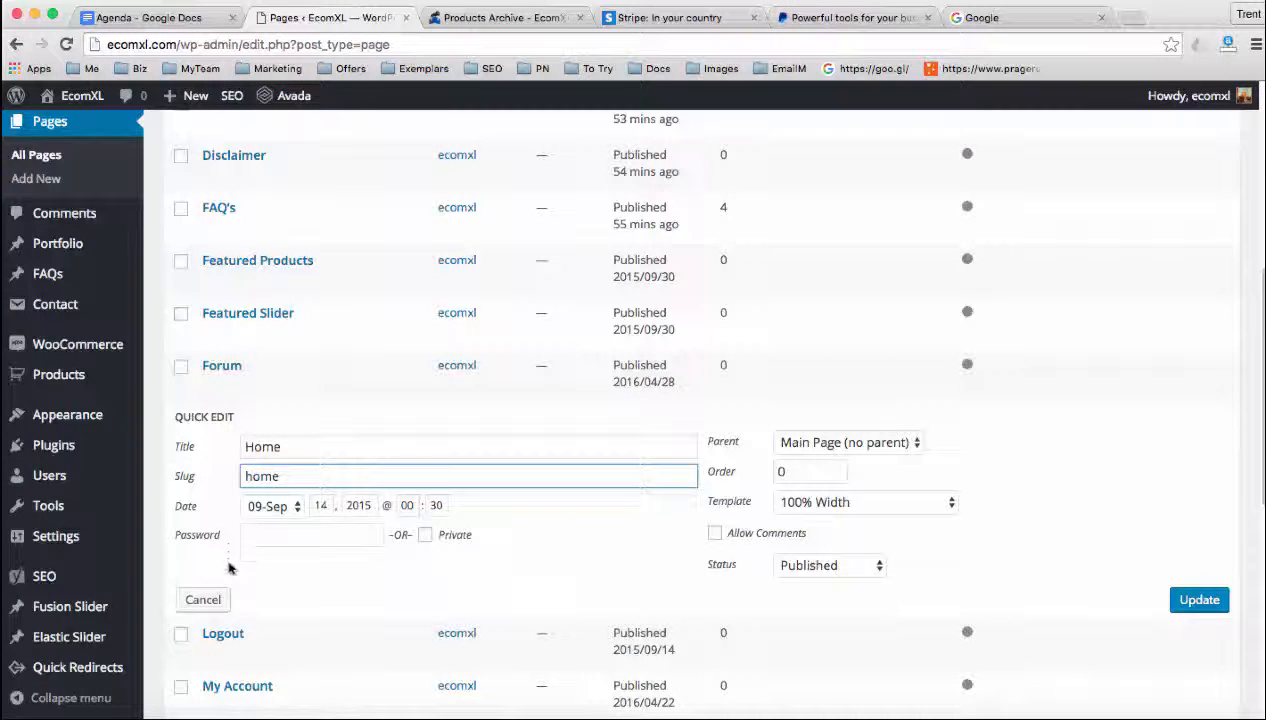
click(1184, 598)
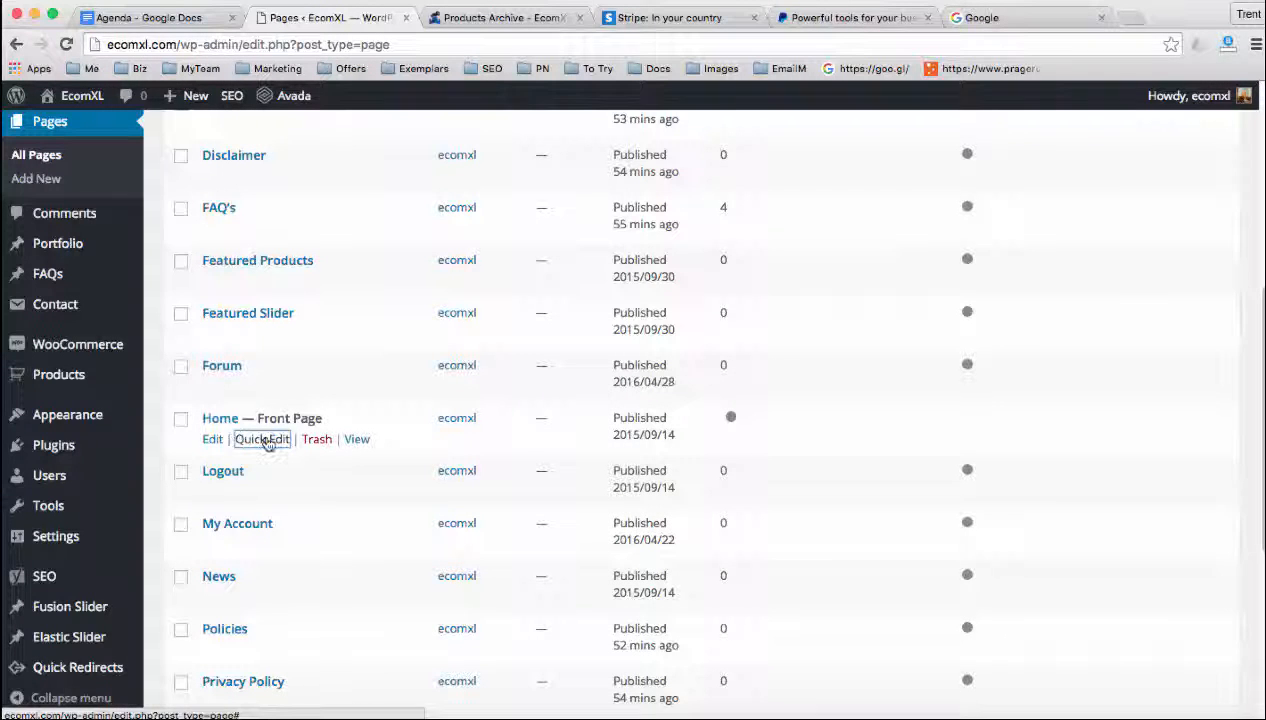
scroll(268, 456, down, 2)
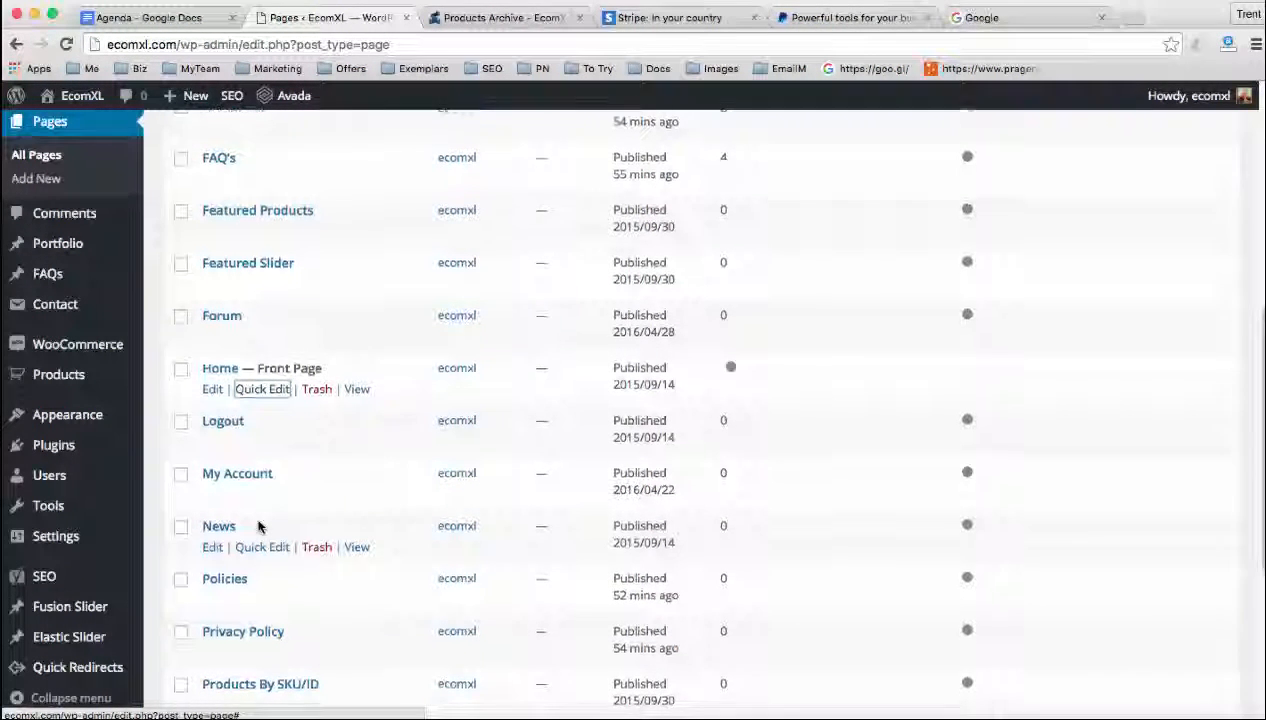
scroll(259, 526, down, 1)
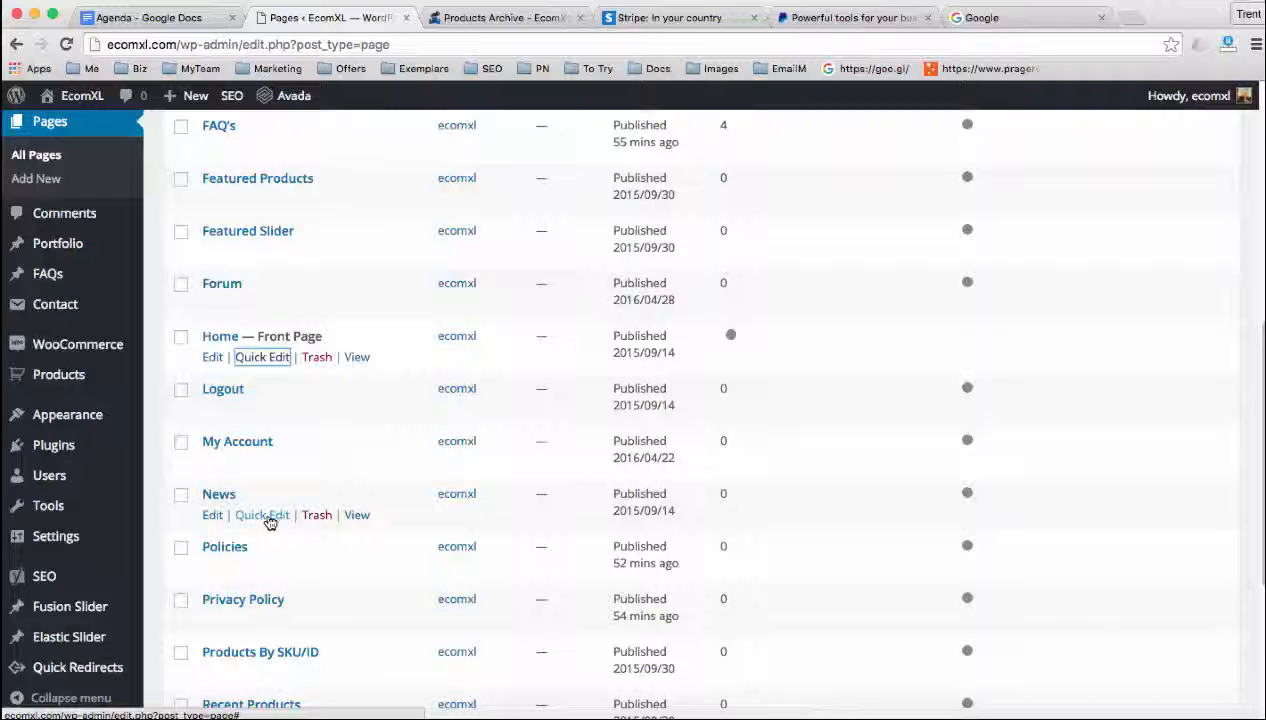
click(266, 518)
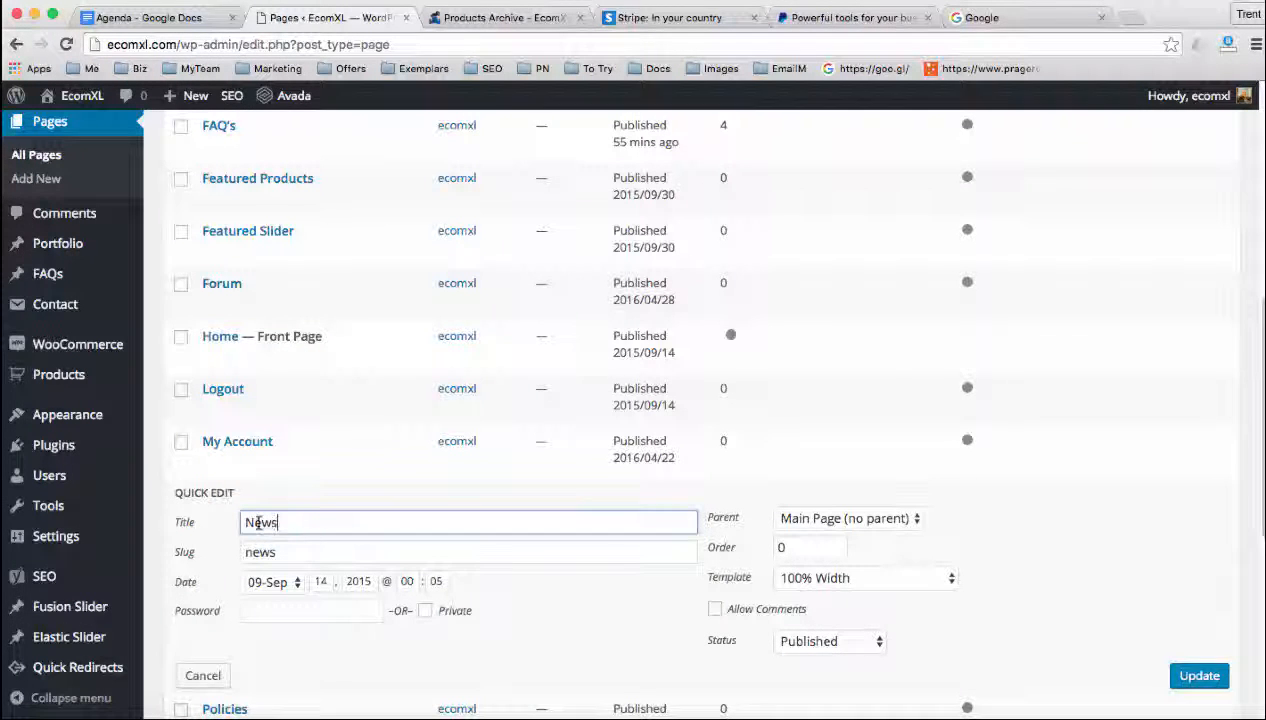
click(208, 675)
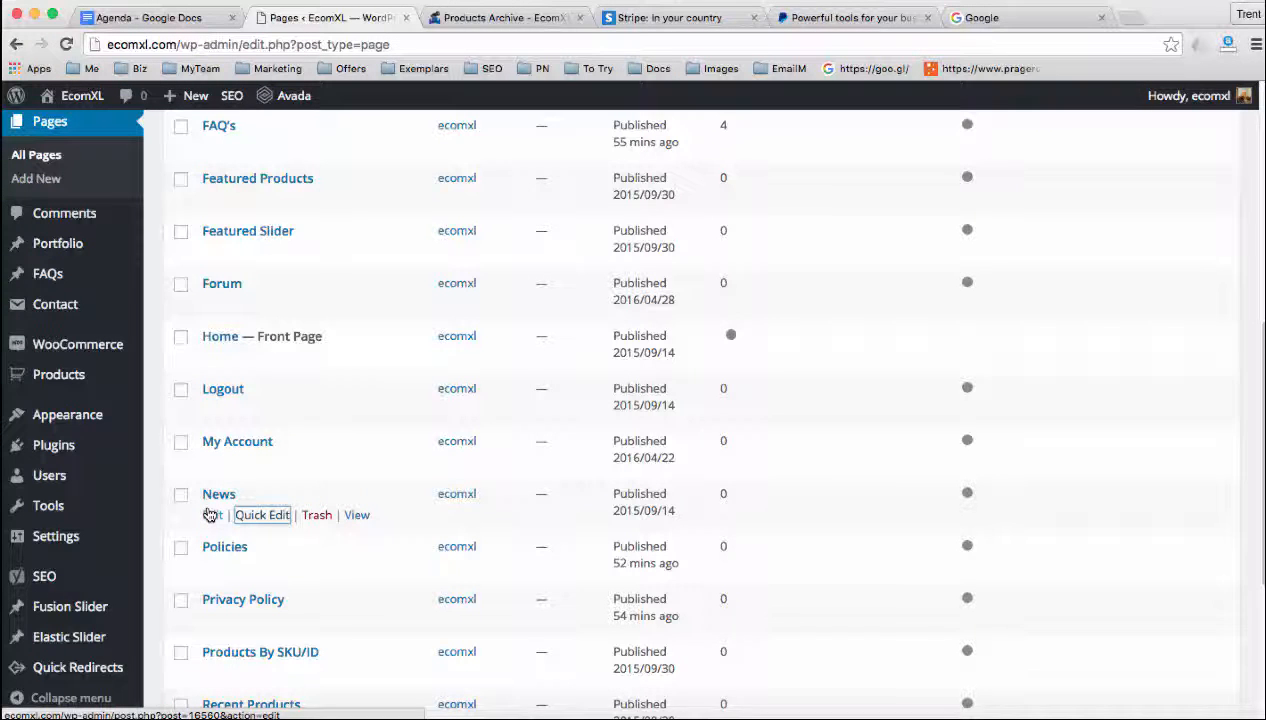
Rename the News page to Blog, change its slug to blog, and save the quick edit
scroll(208, 515, down, 1)
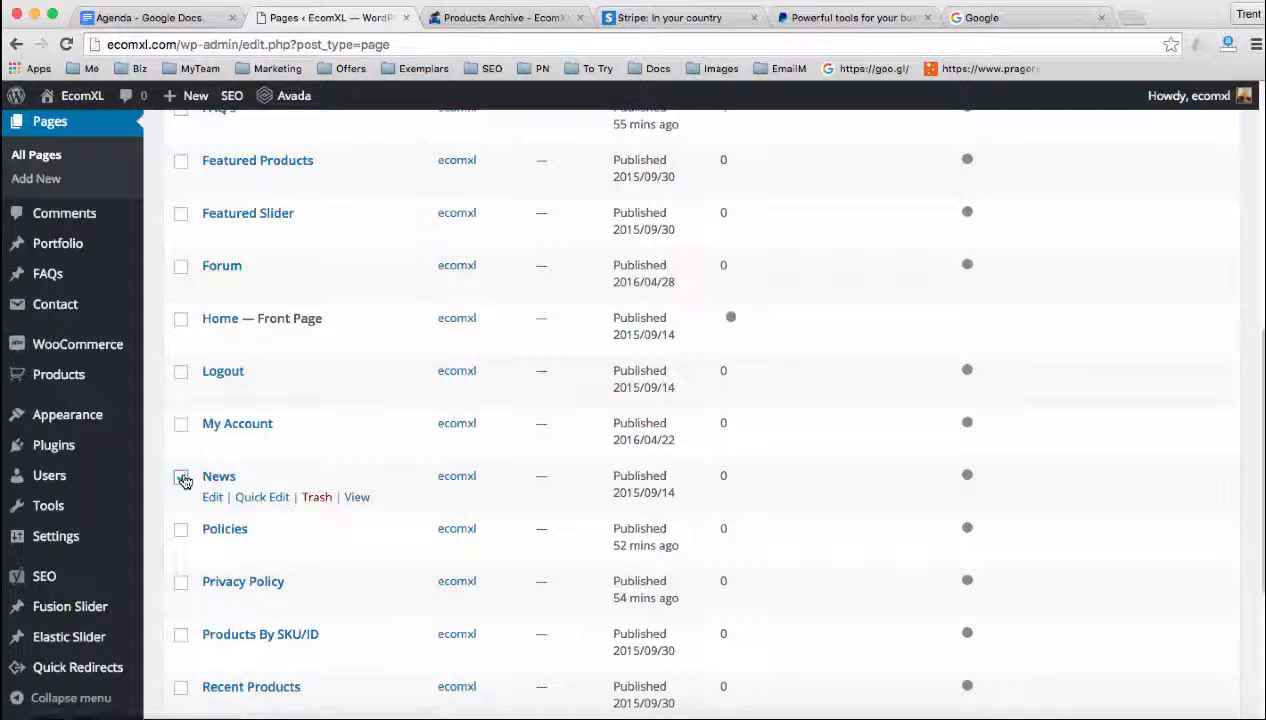
click(256, 497)
drag(278, 505, 232, 508)
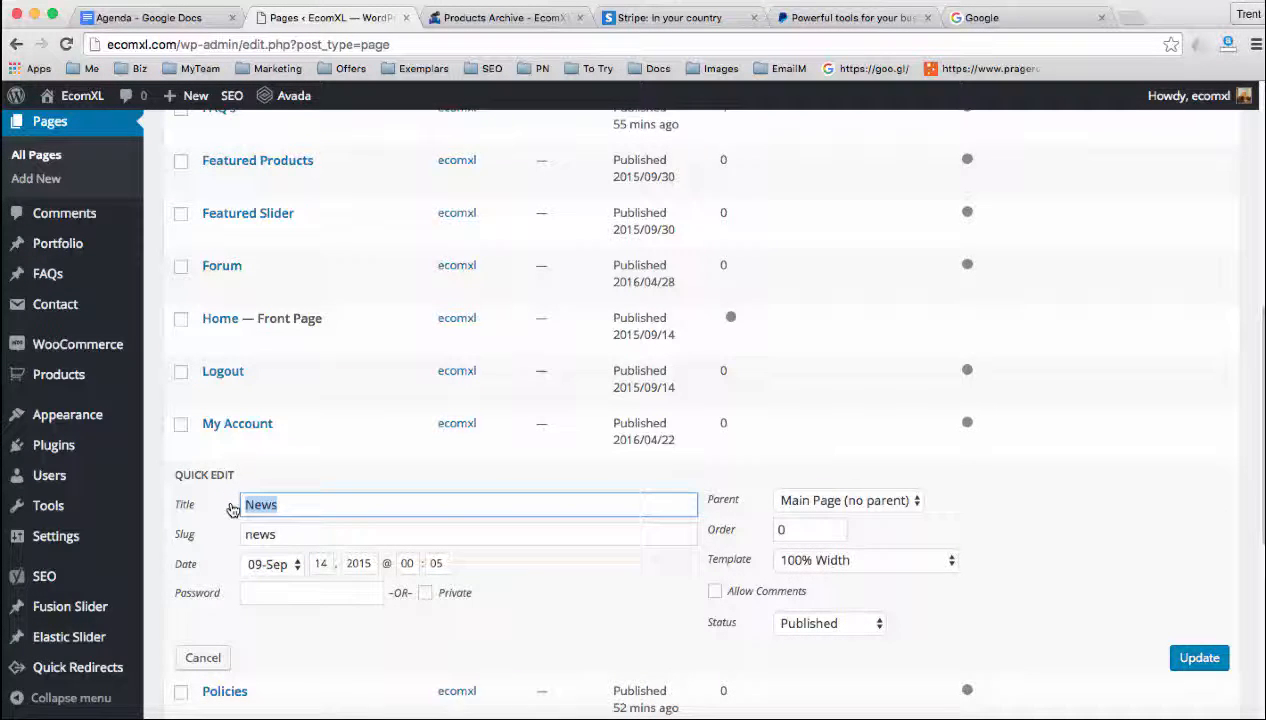
text(Blog)
key(Tab)
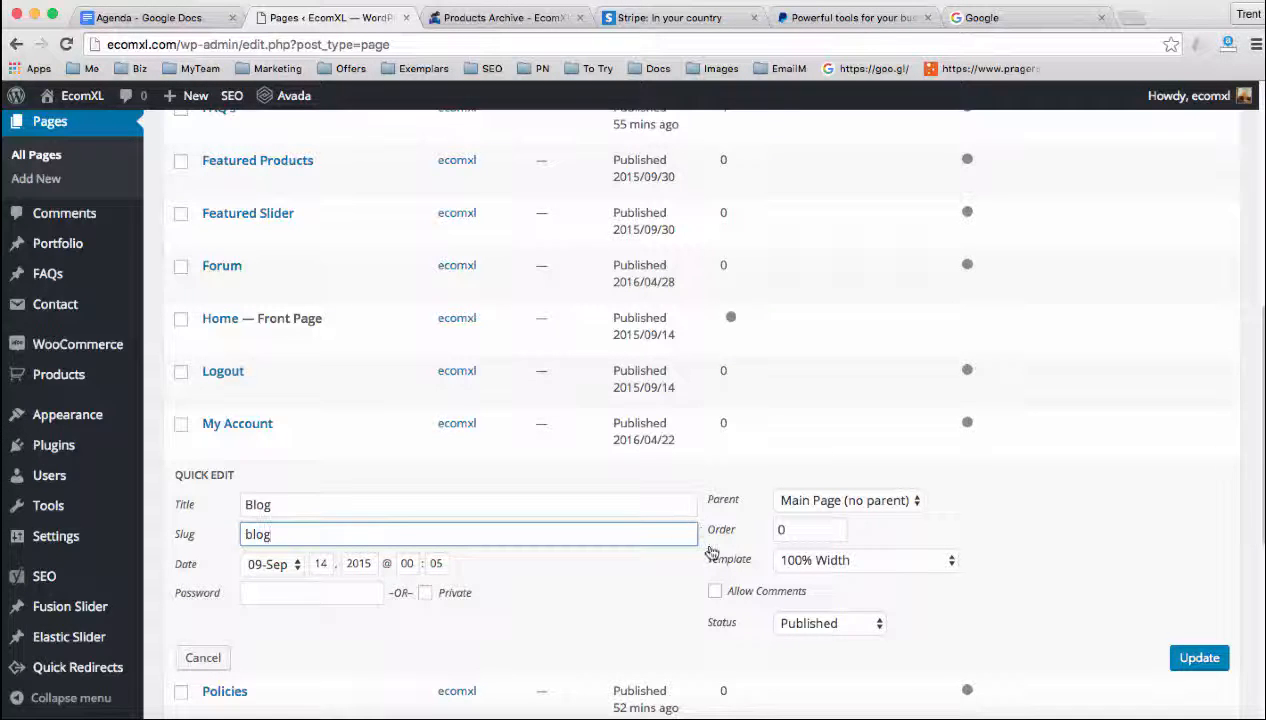
click(1199, 658)
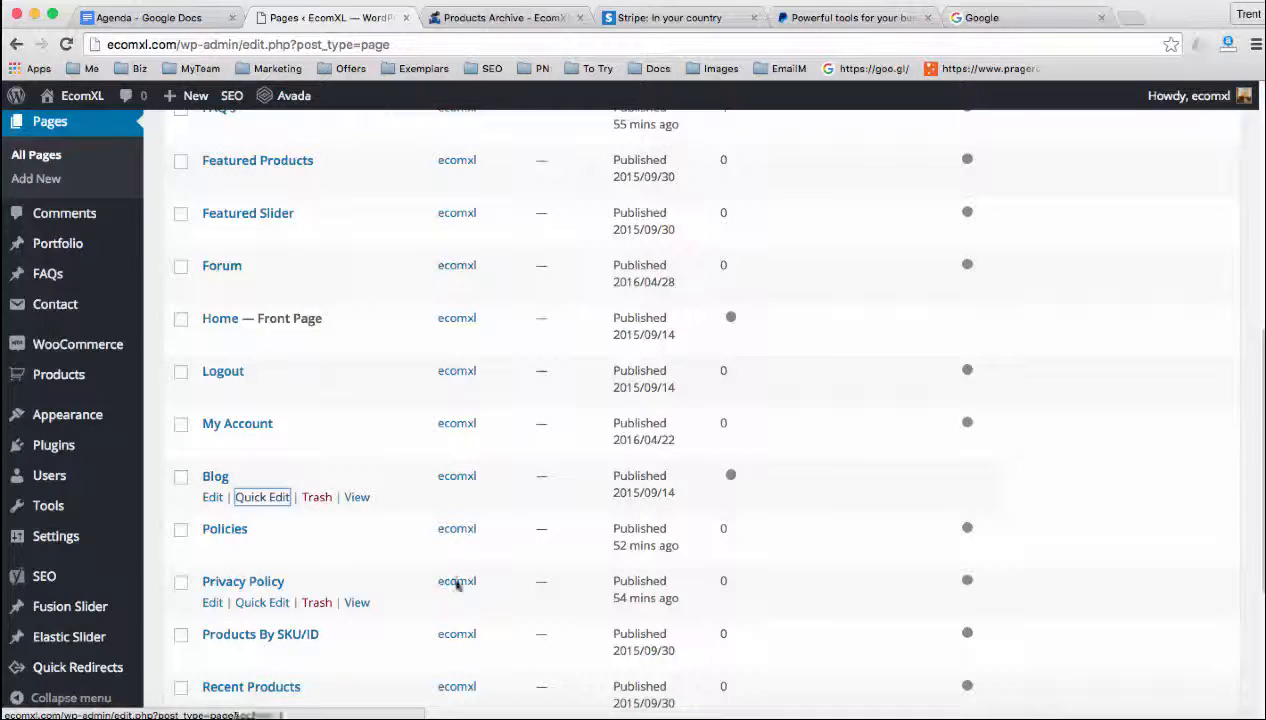
View the Products By SKU/ID page on the live site, closing the old Products Archive and Stripe tabs, and select that page in the pages list
scroll(411, 565, down, 2)
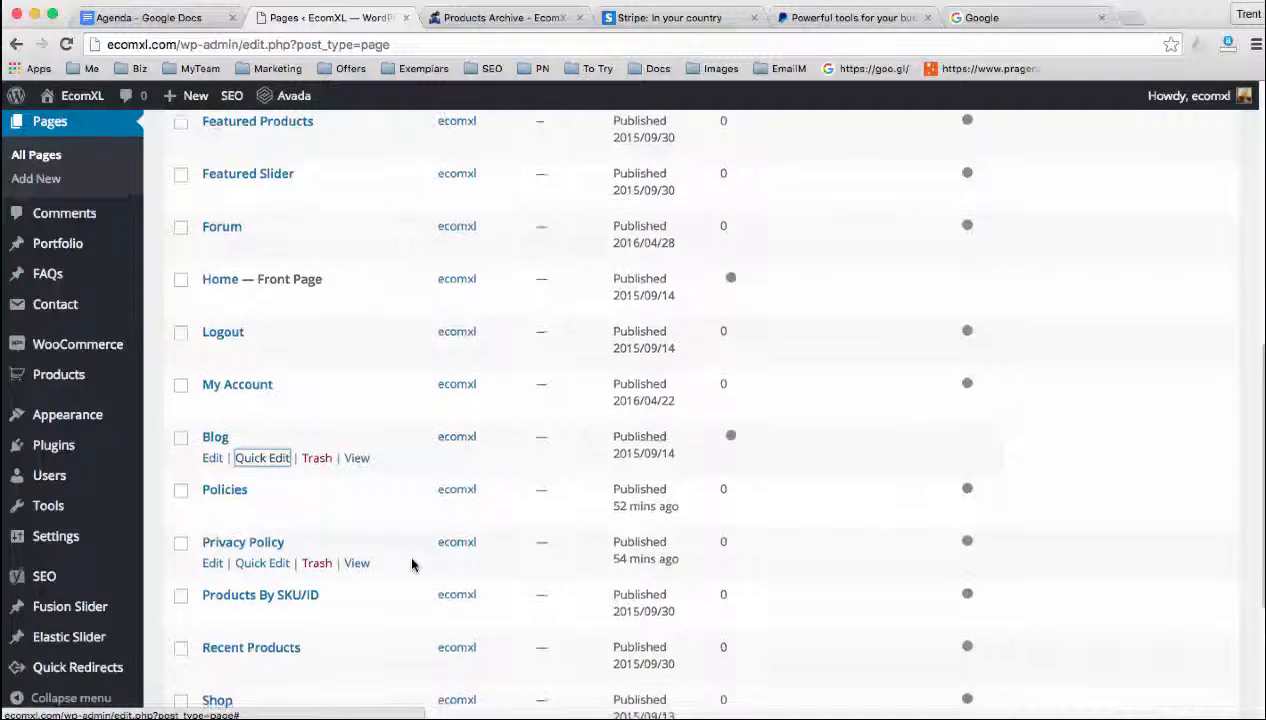
scroll(411, 565, down, 5)
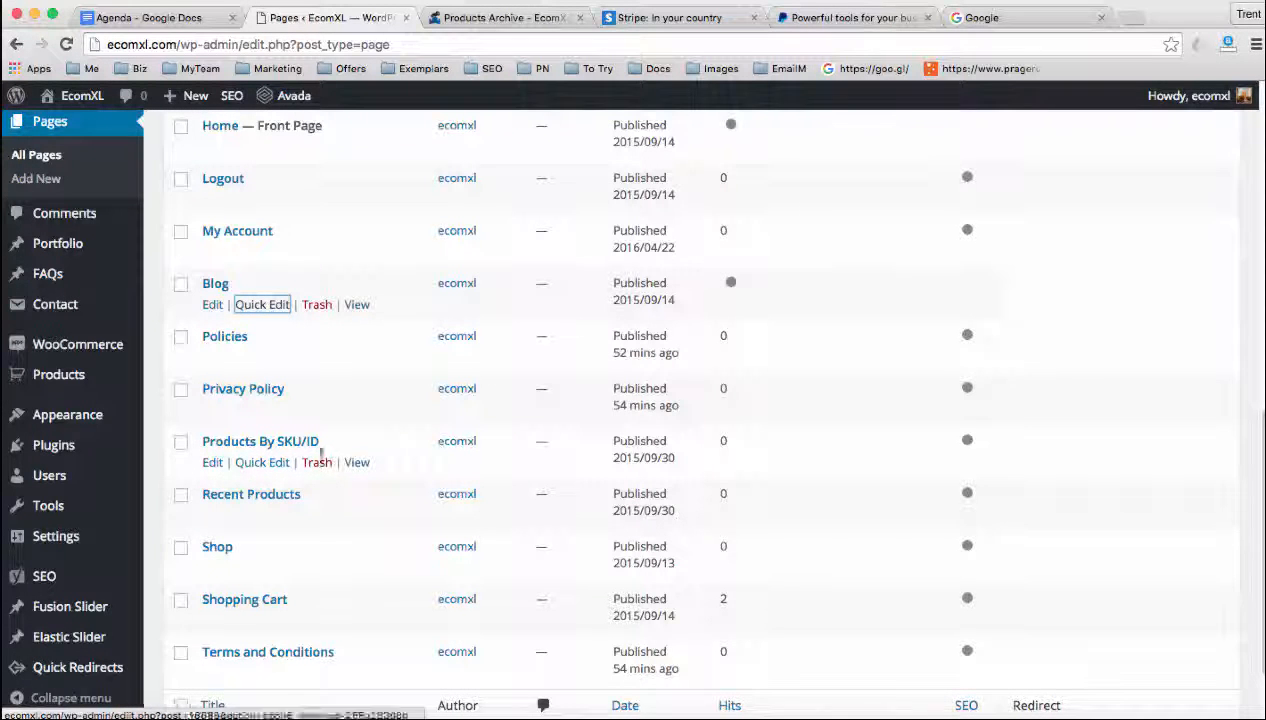
super+click(364, 466)
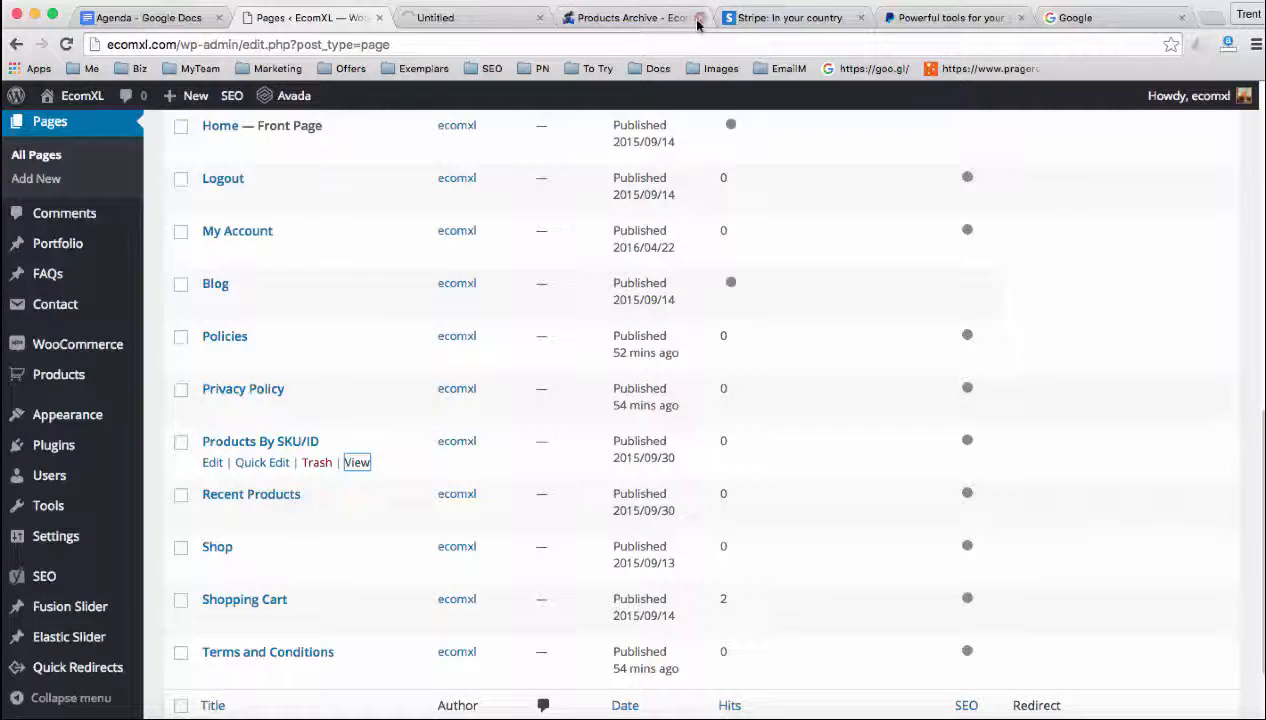
click(699, 19)
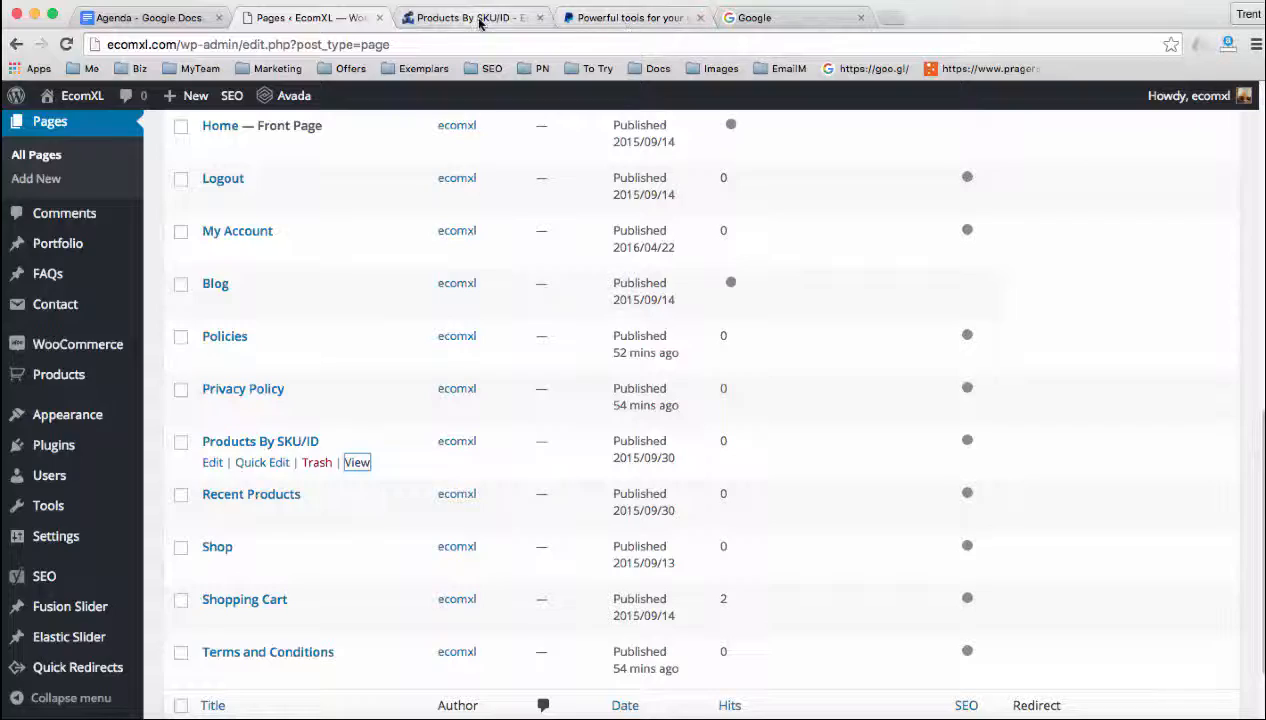
click(480, 17)
scroll(710, 474, down, 10)
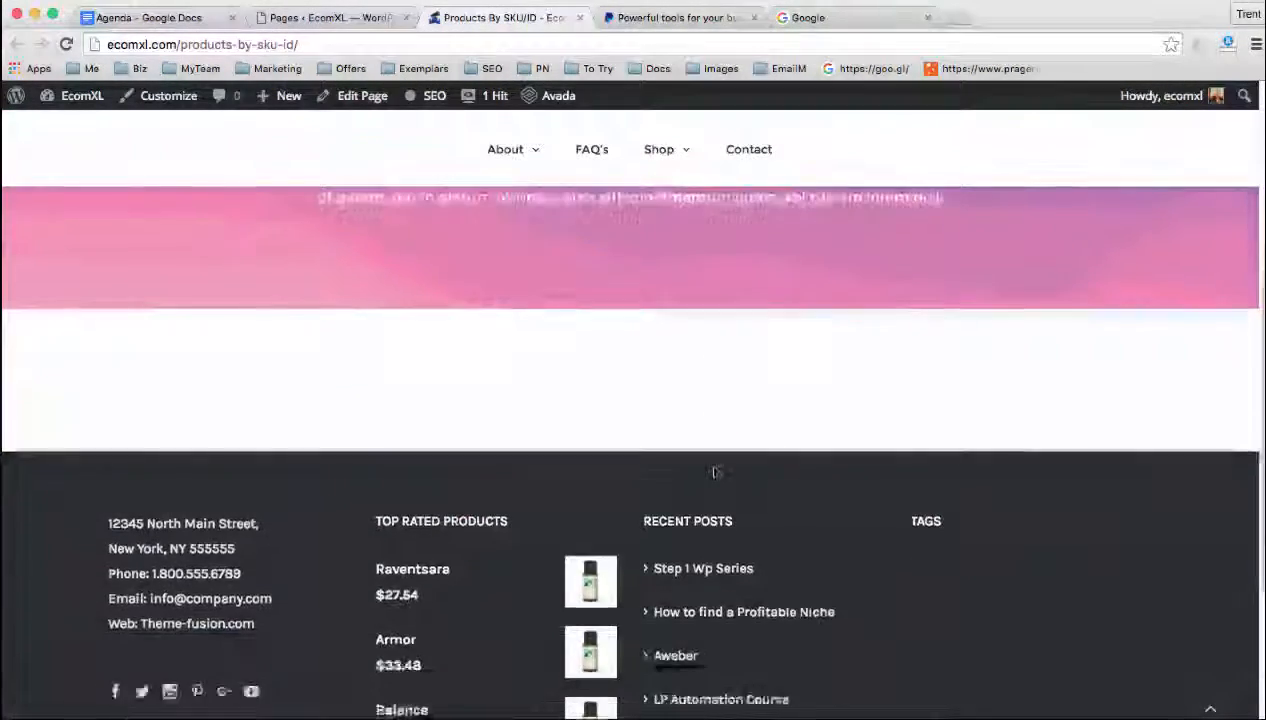
scroll(712, 474, up, 10)
click(330, 17)
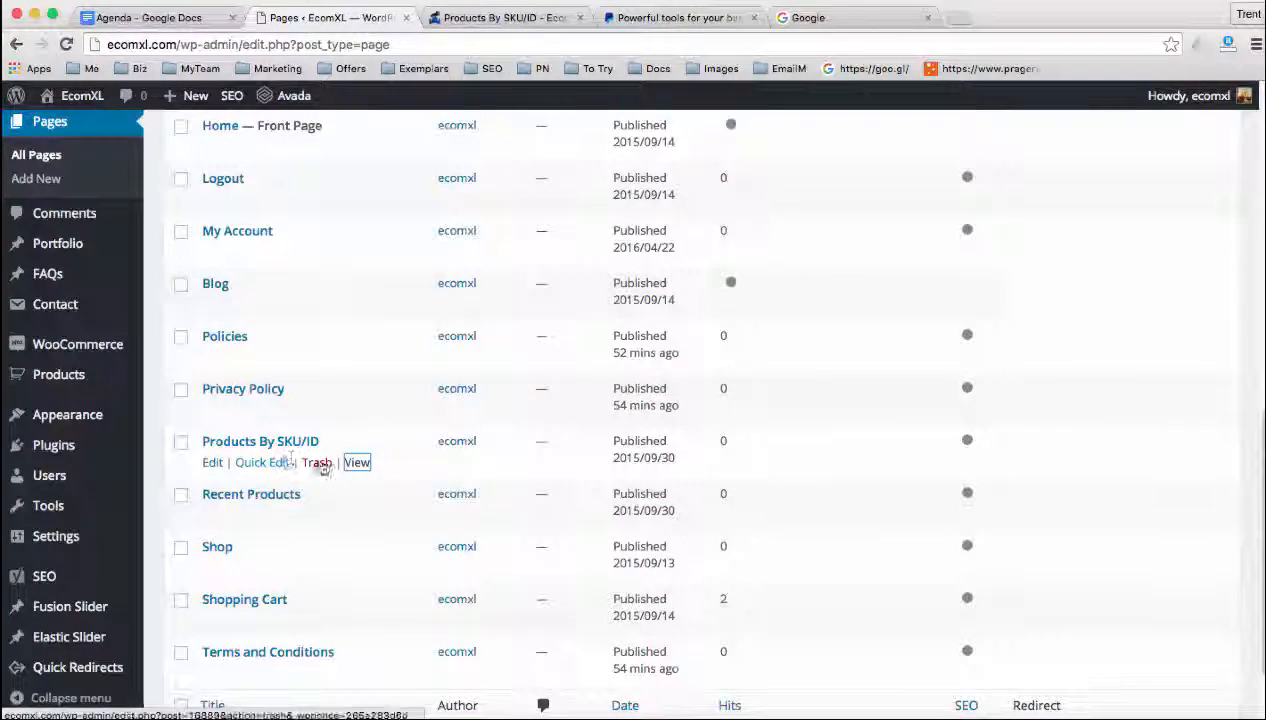
click(181, 442)
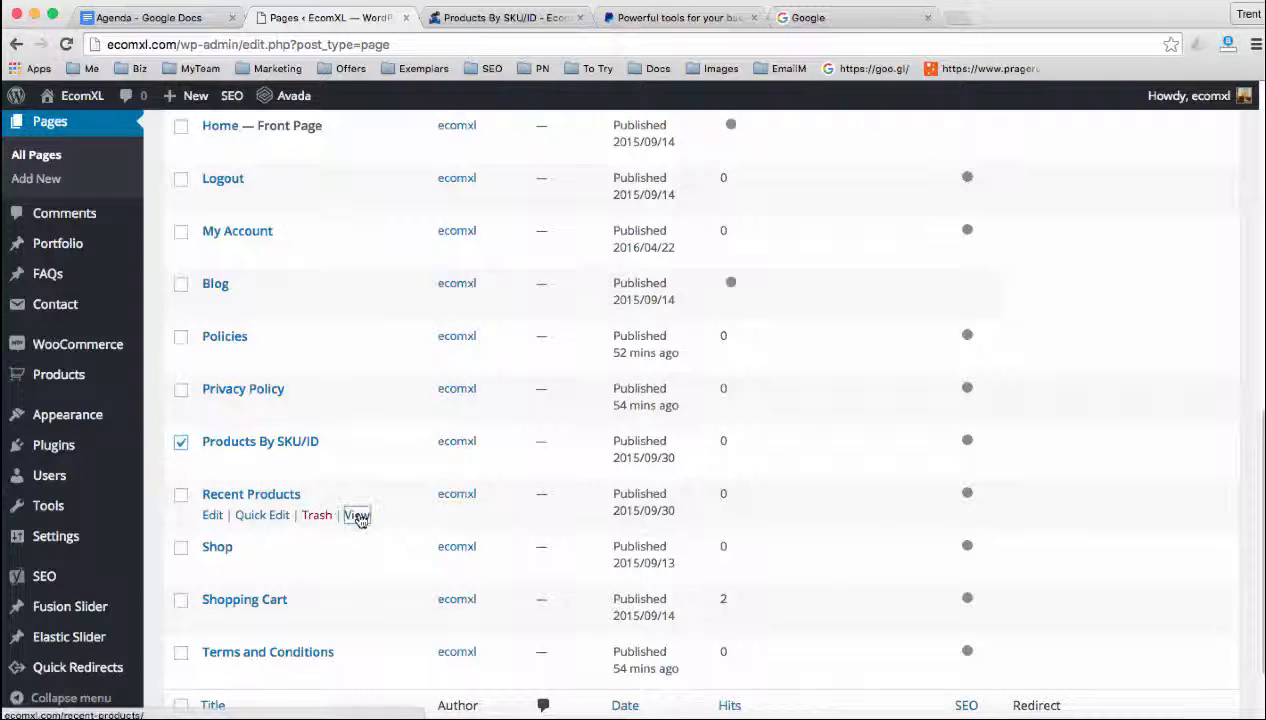
Open the Recent Products page on the live site in place of the Products By SKU/ID preview and look through its products
super+click(357, 515)
click(580, 18)
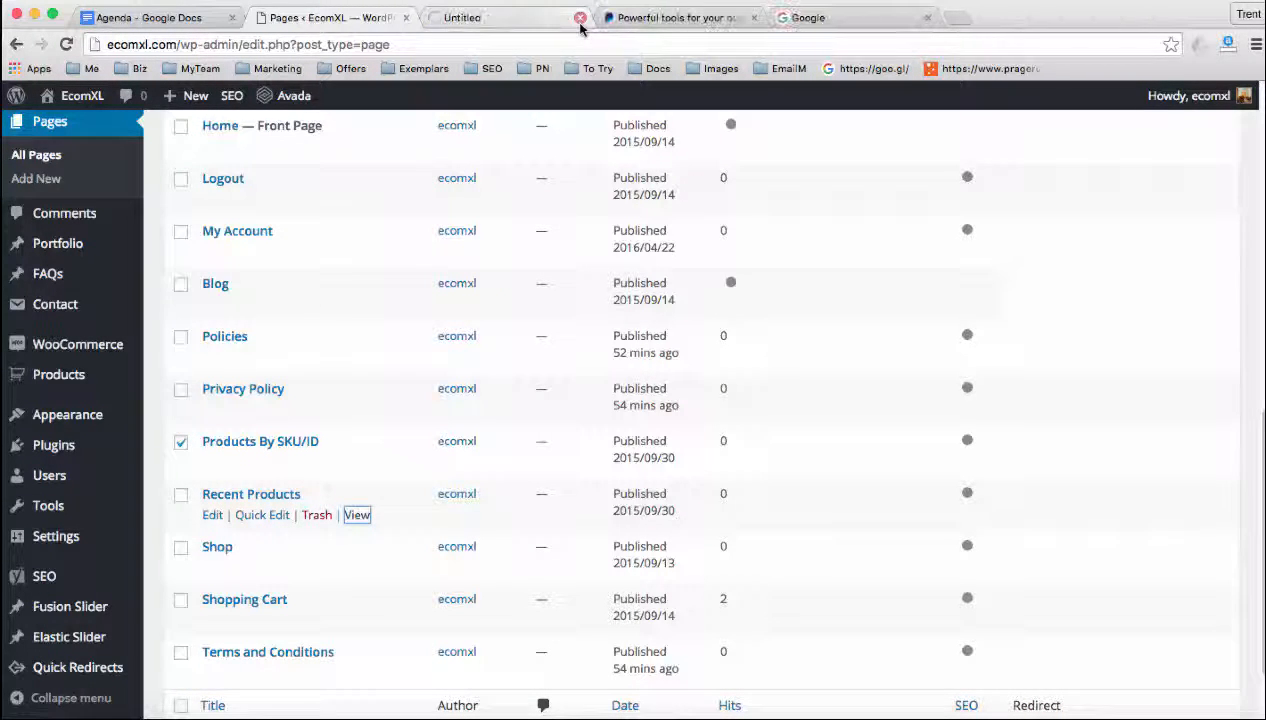
click(505, 18)
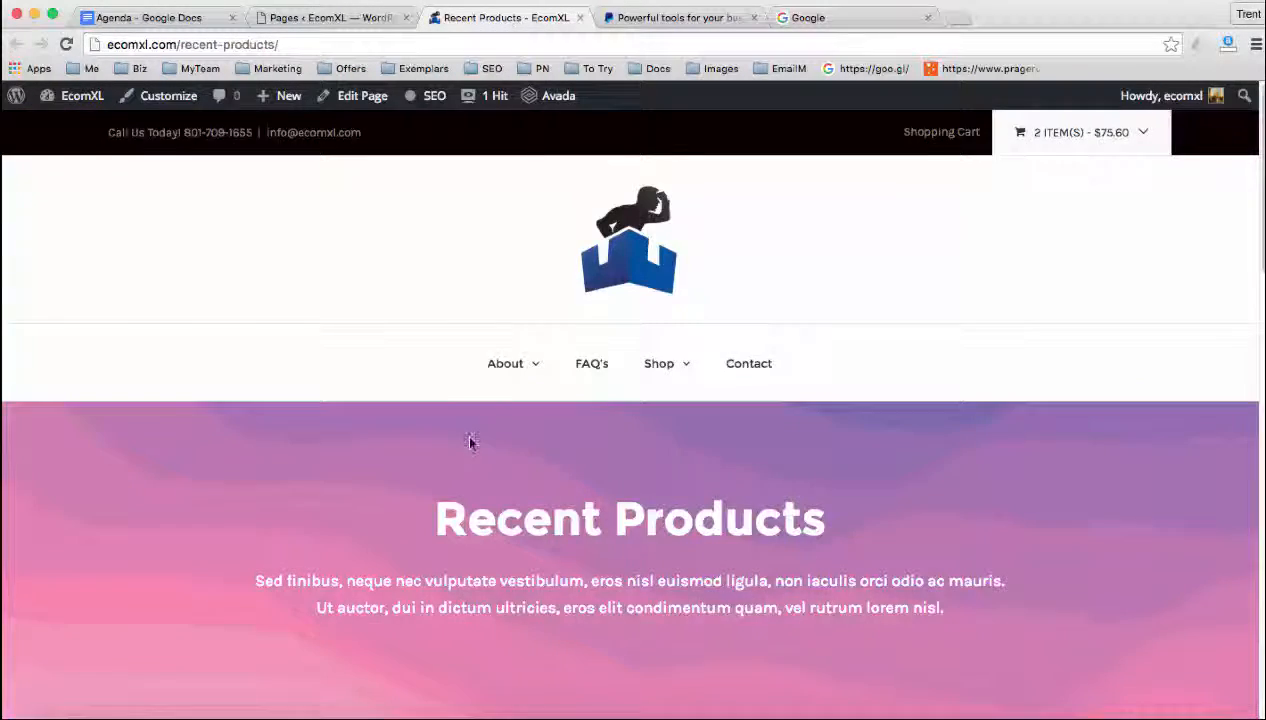
scroll(469, 441, down, 5)
scroll(474, 441, down, 10)
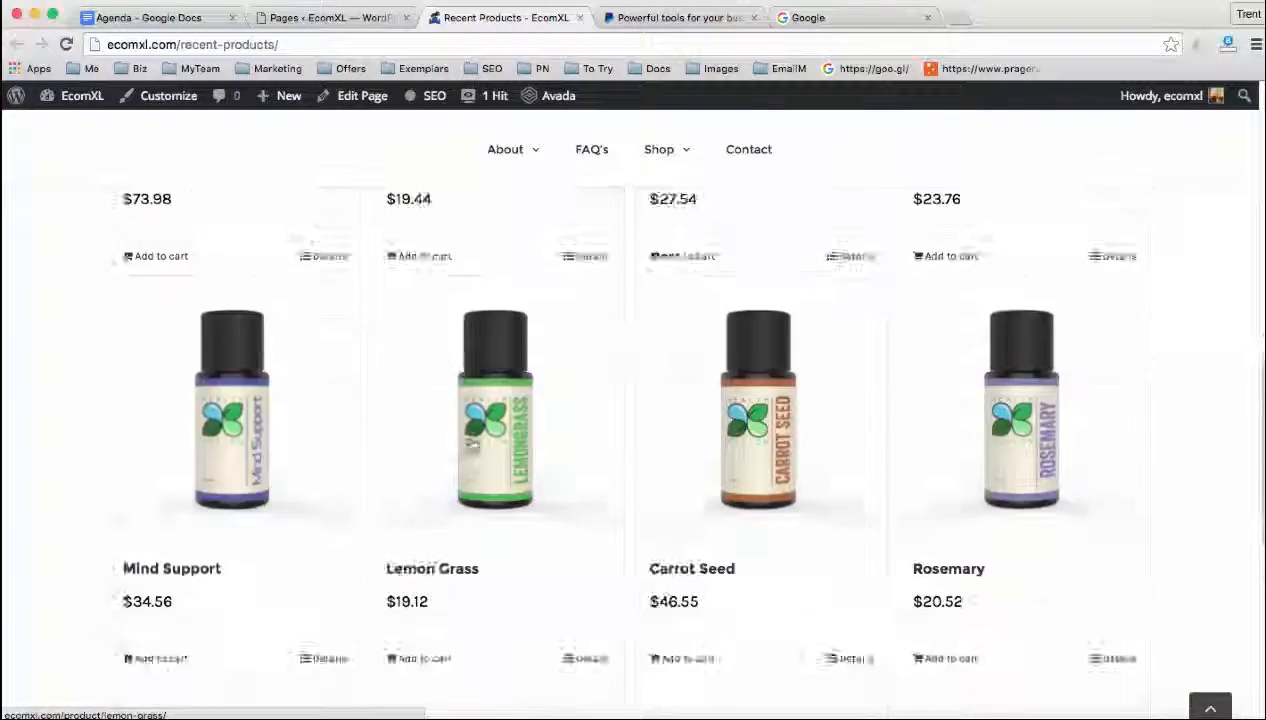
scroll(472, 444, up, 10)
scroll(466, 430, down, 6)
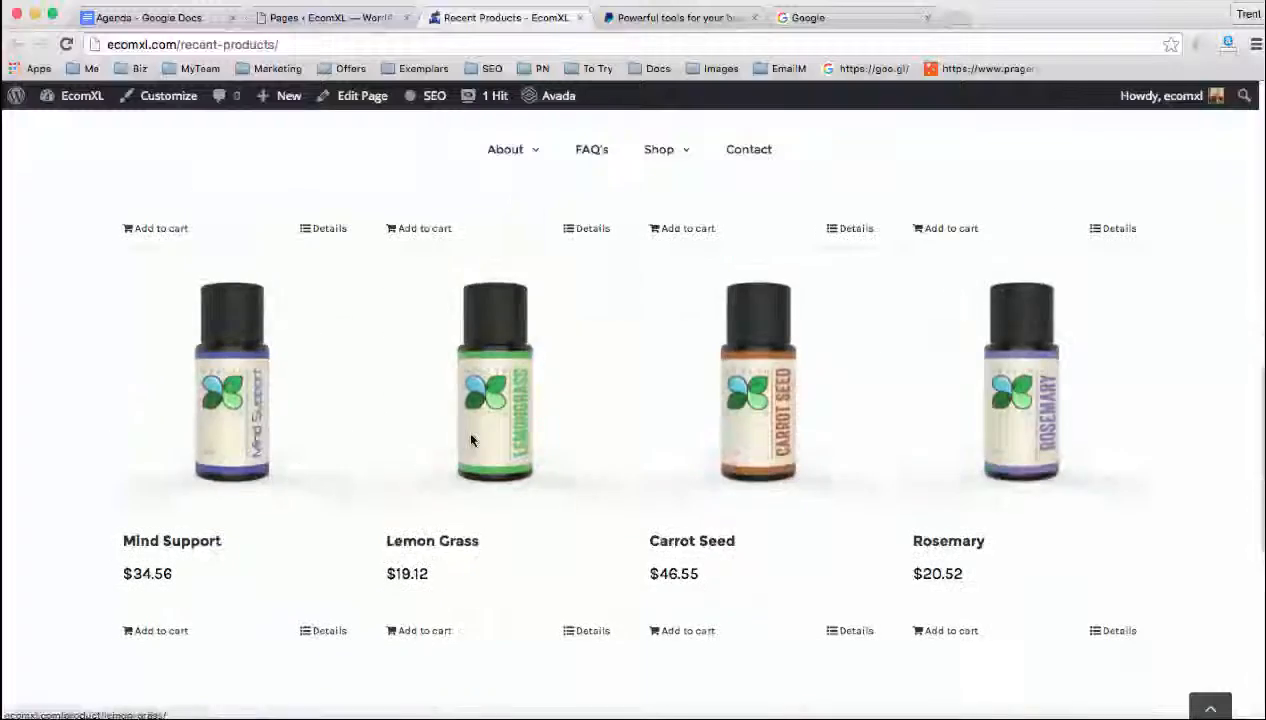
scroll(466, 430, up, 8)
scroll(472, 441, up, 5)
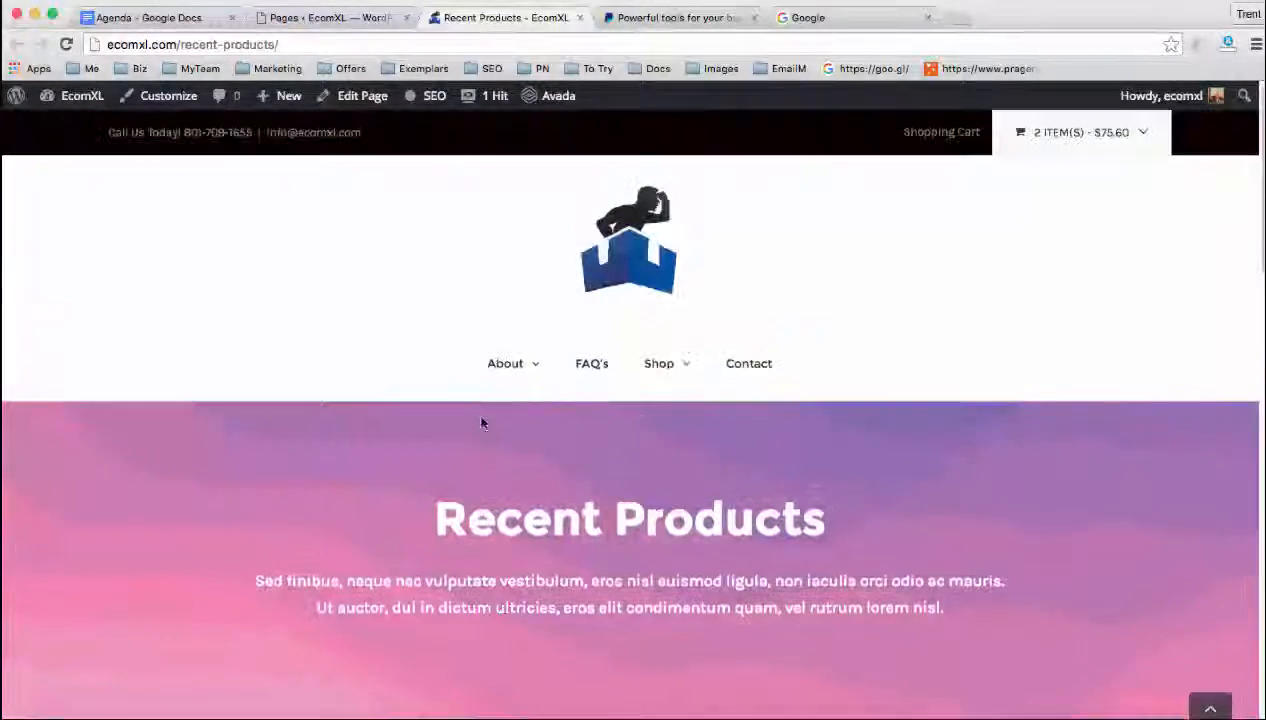
Close the Recent Products preview and move the Products By SKU/ID page to the trash
click(579, 18)
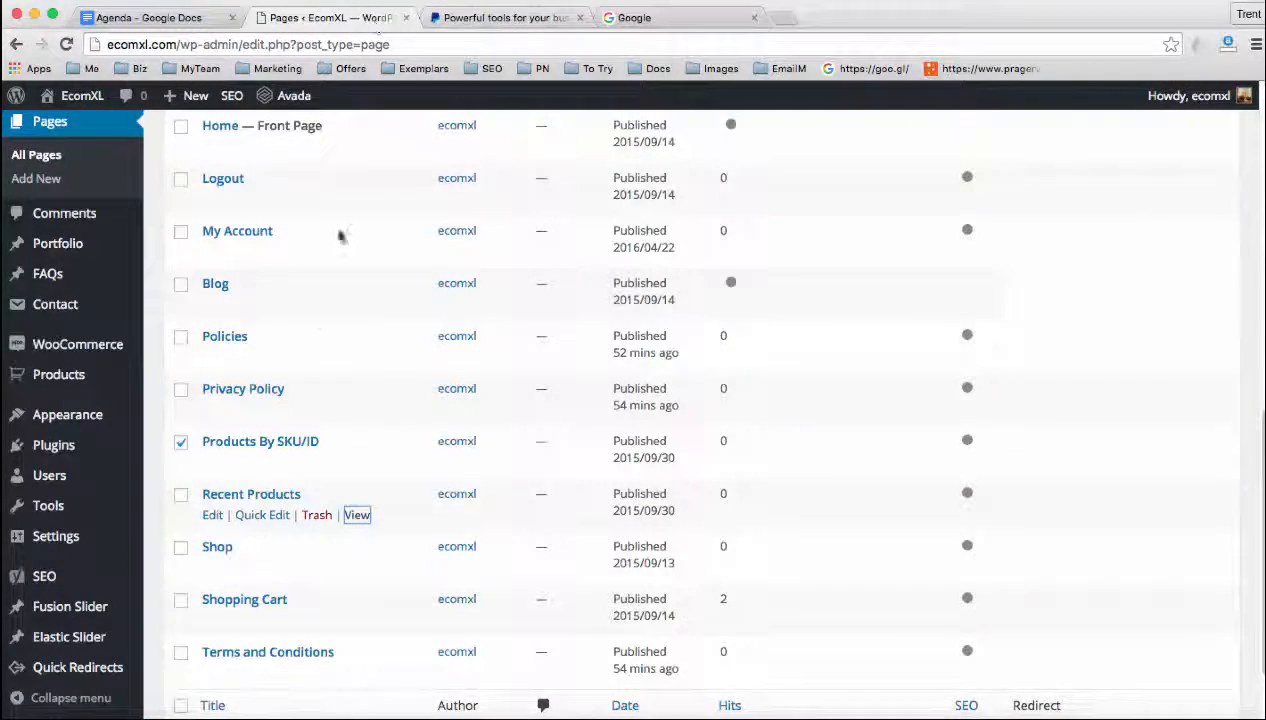
scroll(230, 510, down, 3)
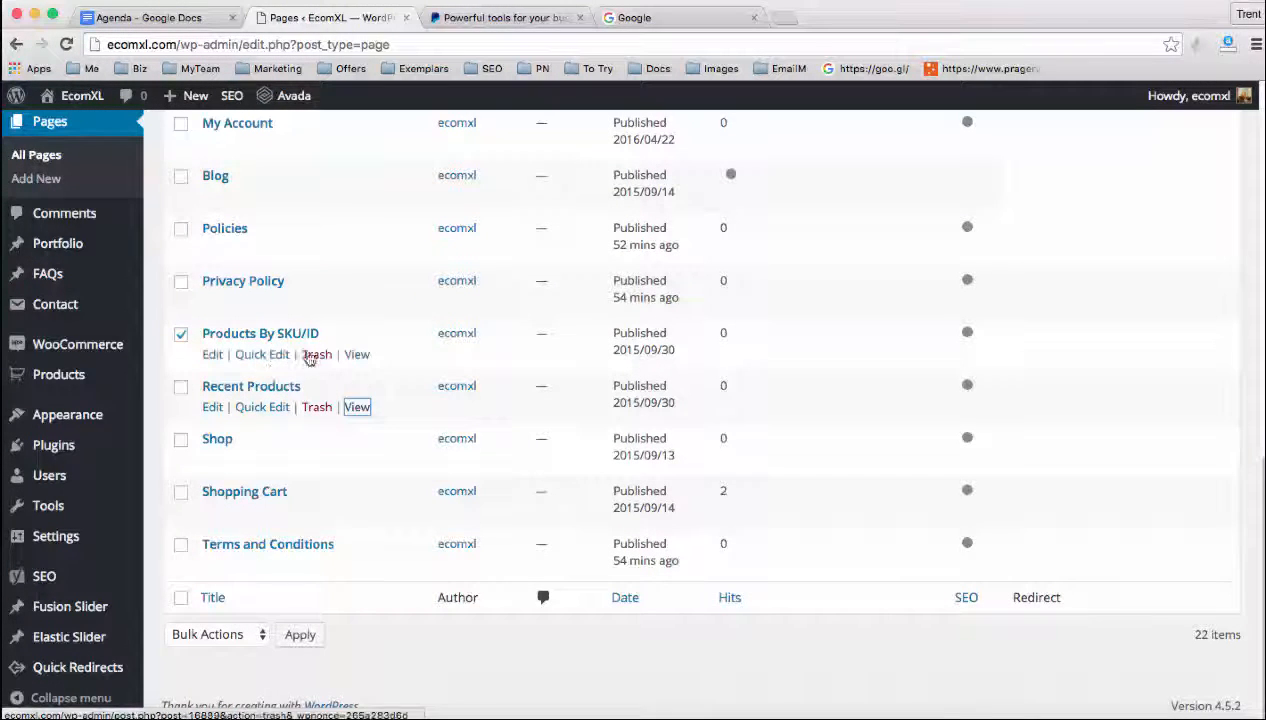
click(317, 356)
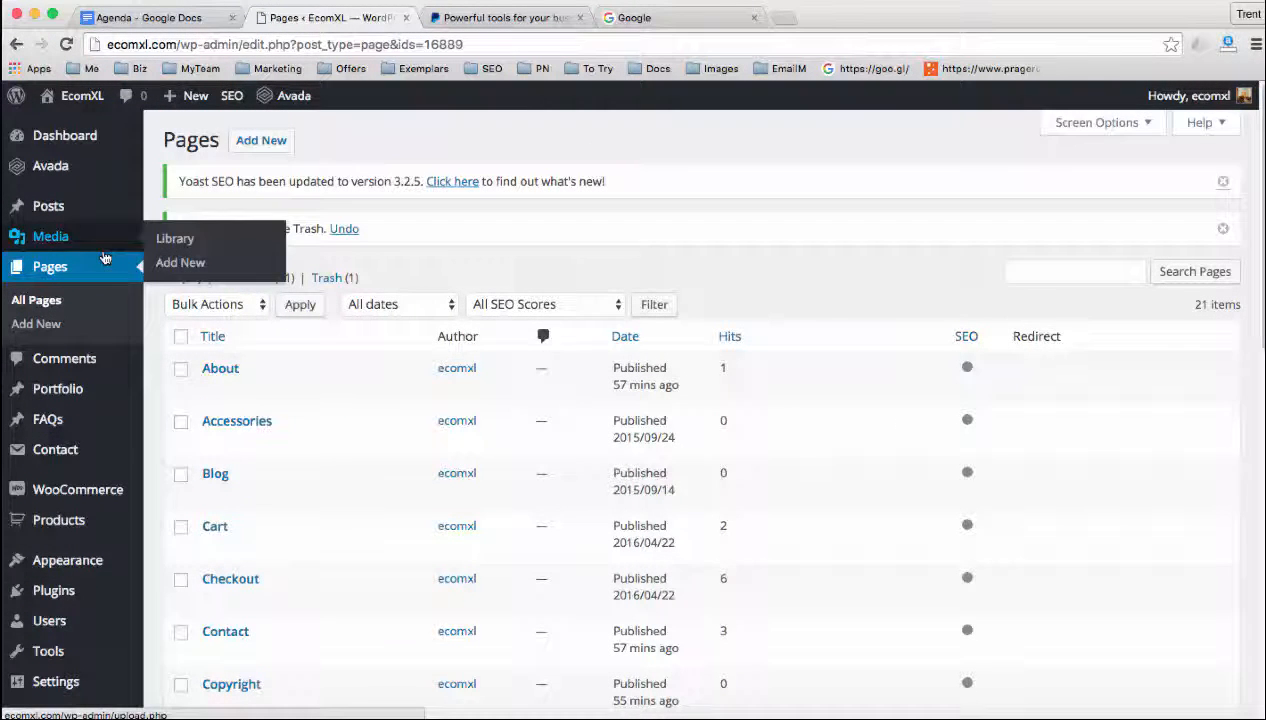
Delete the Fashion, Markup, News, Special Offers, Trends and Coupons post categories
mouse_move(82, 220)
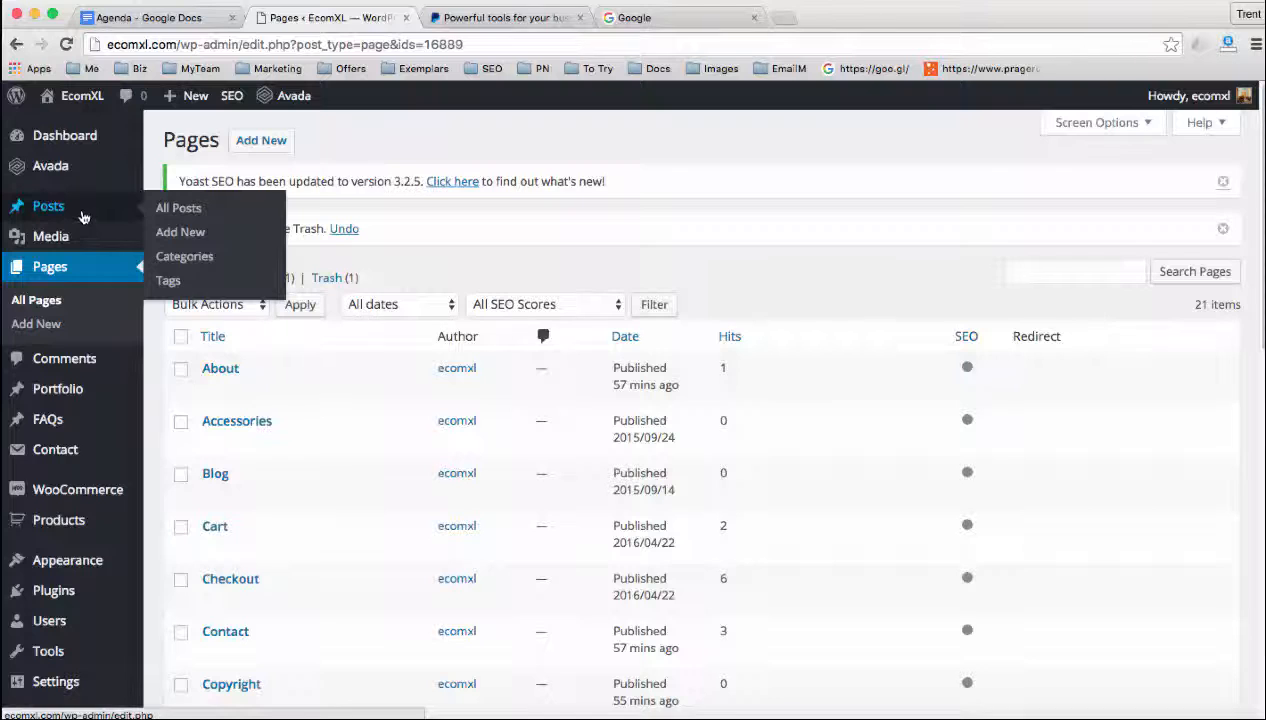
click(183, 259)
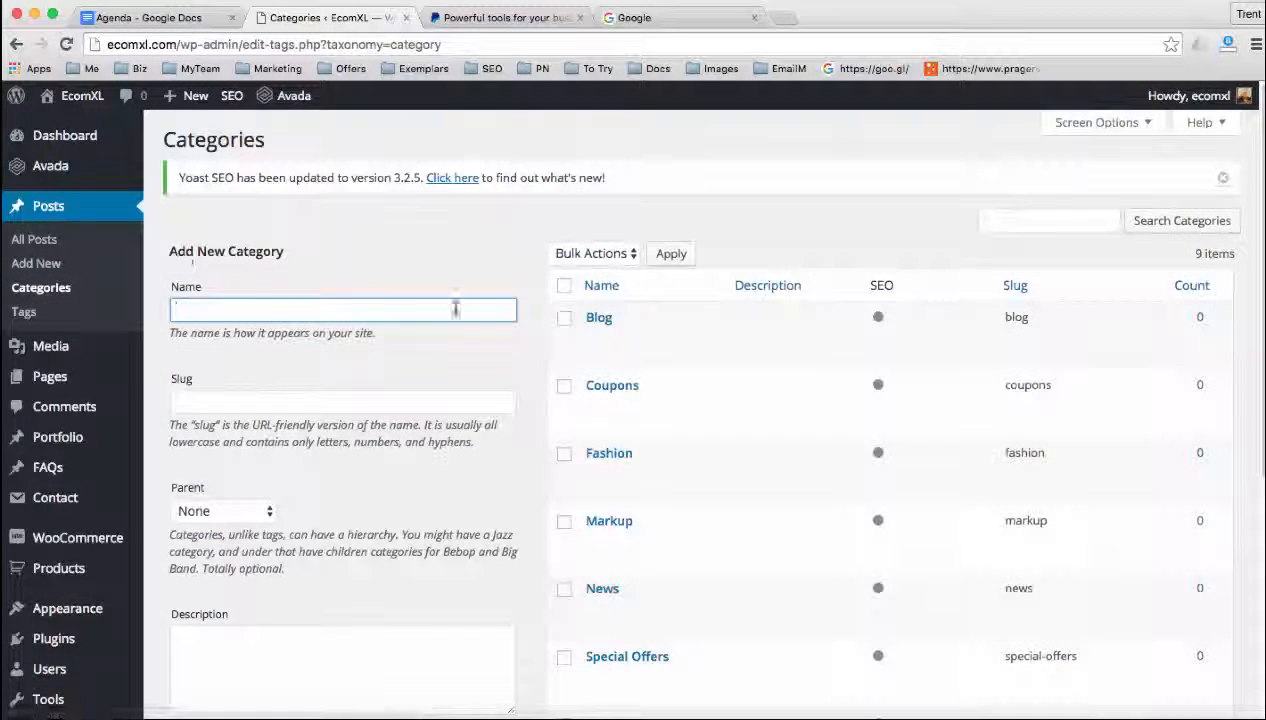
scroll(558, 440, down, 2)
click(564, 362)
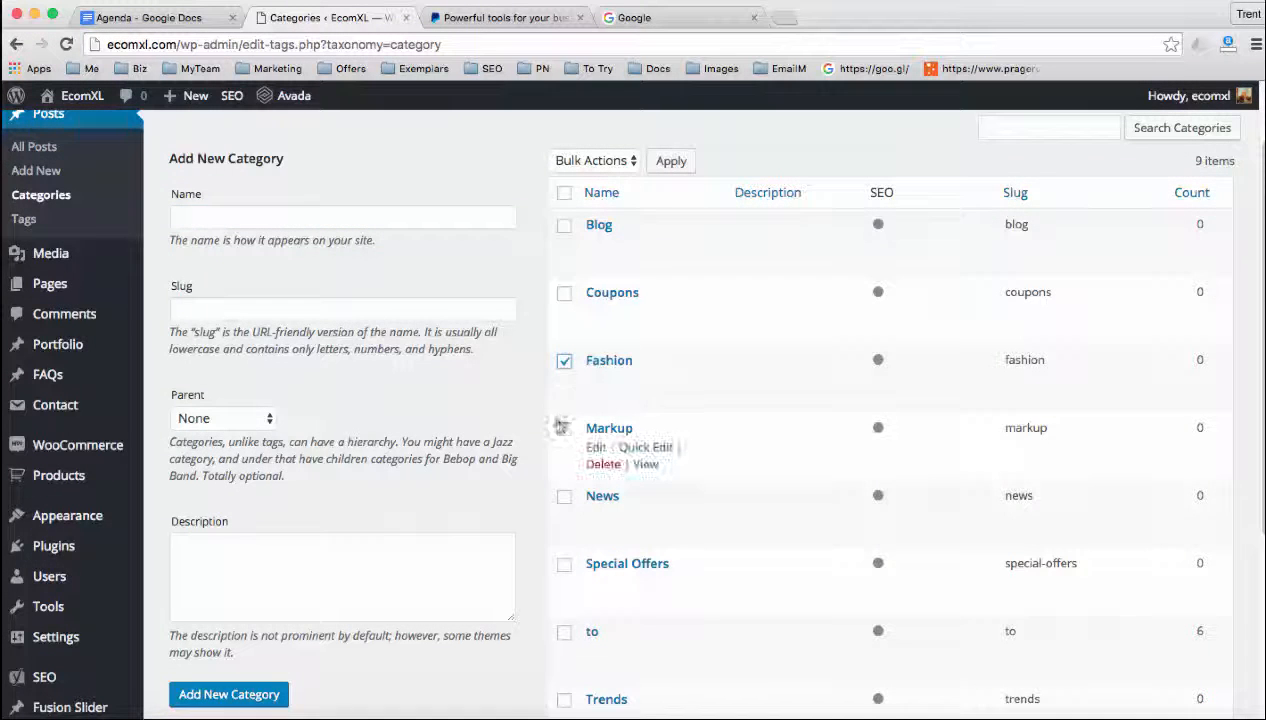
click(564, 430)
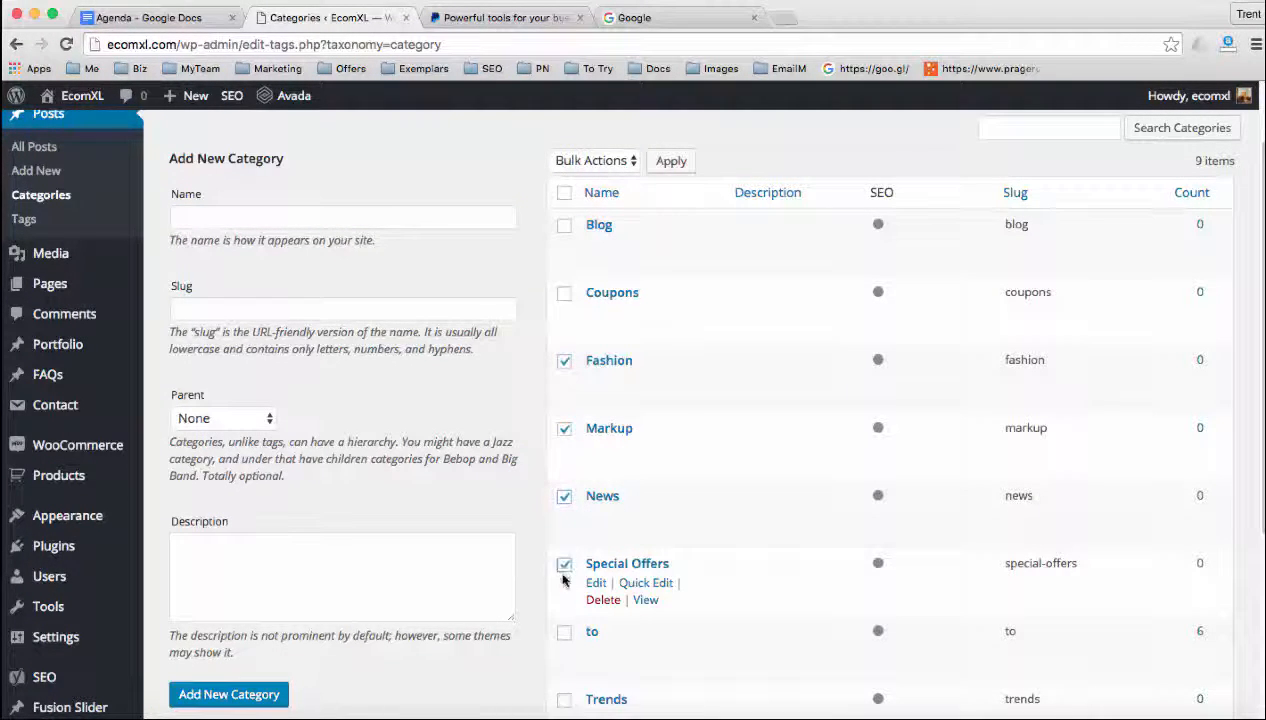
scroll(563, 579, down, 5)
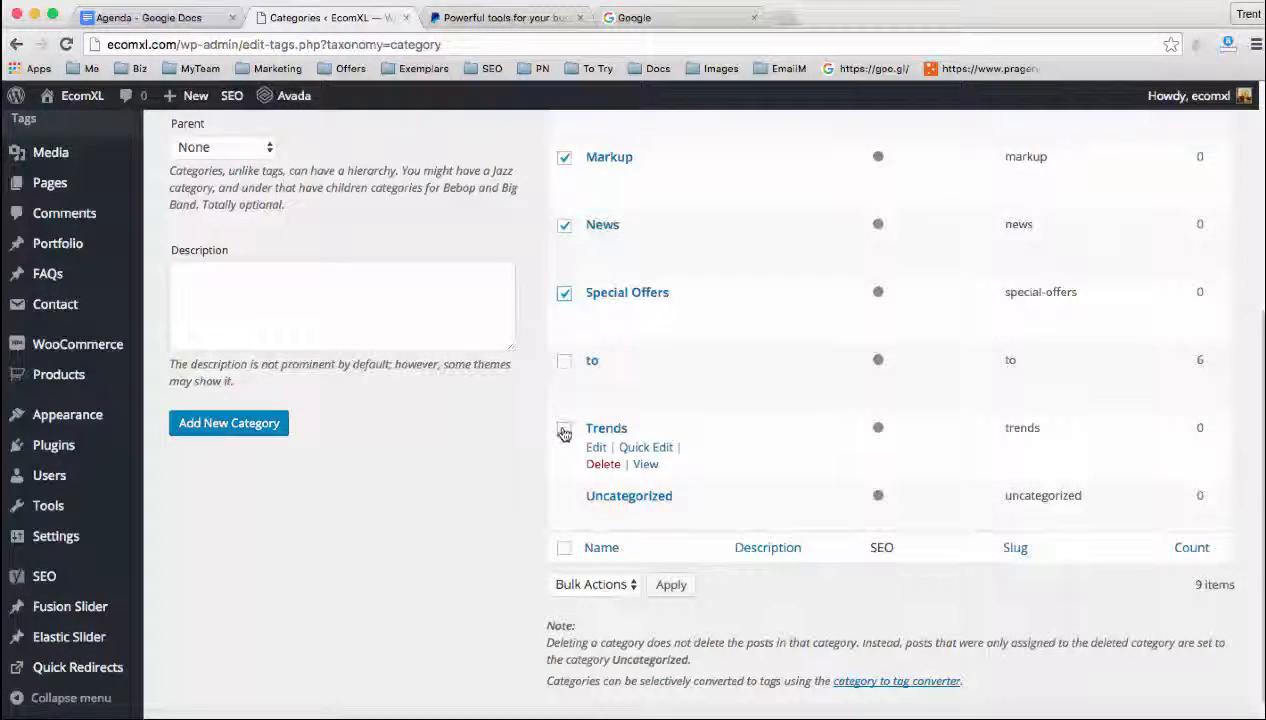
click(564, 431)
click(596, 584)
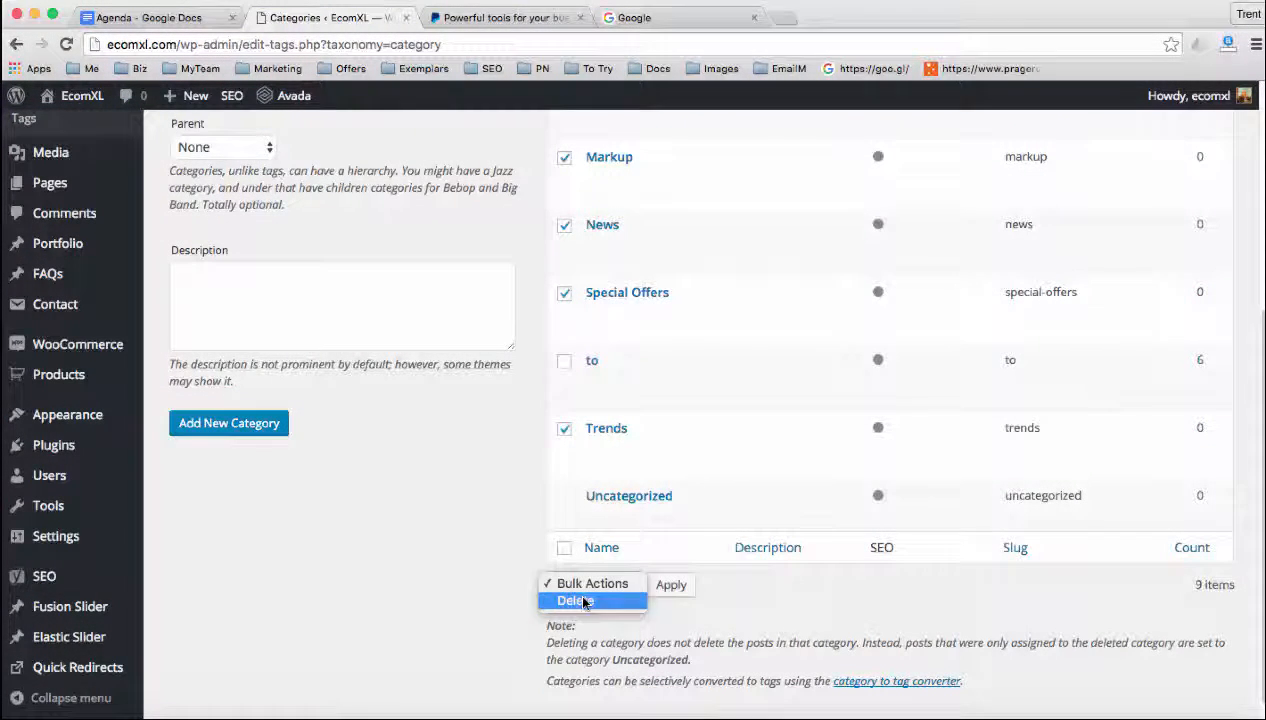
click(585, 601)
click(670, 586)
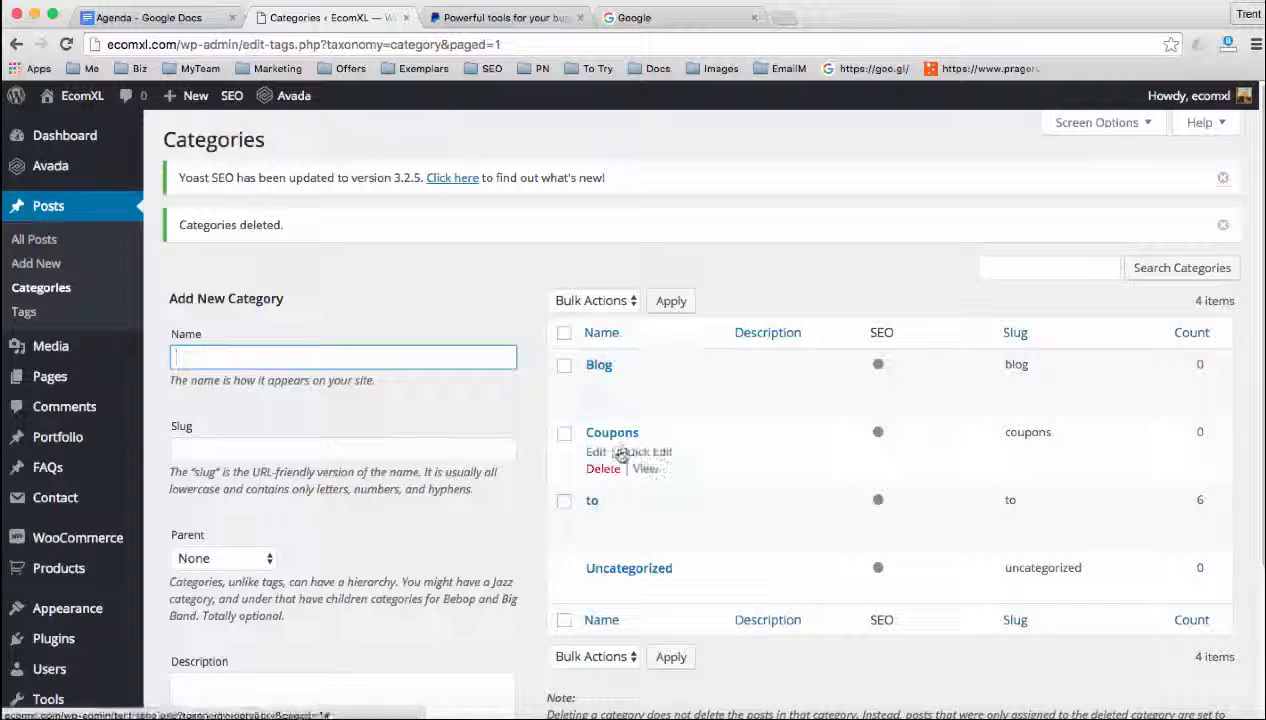
click(605, 469)
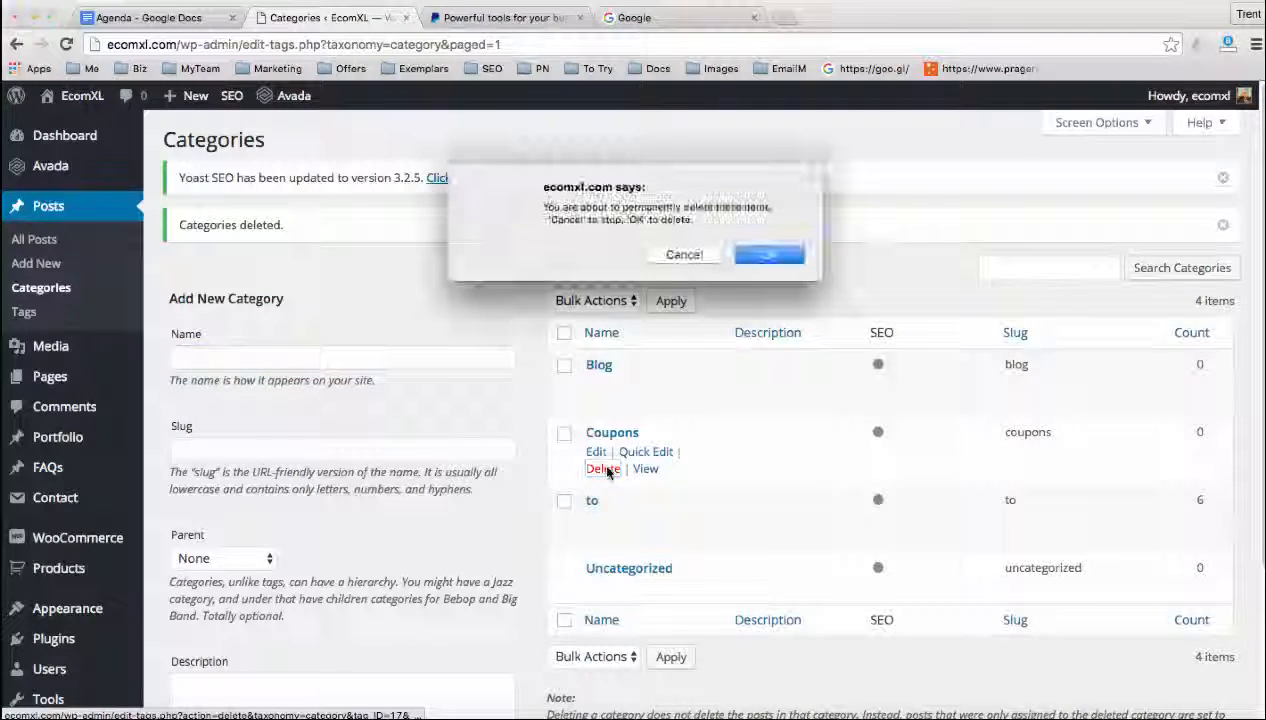
click(758, 255)
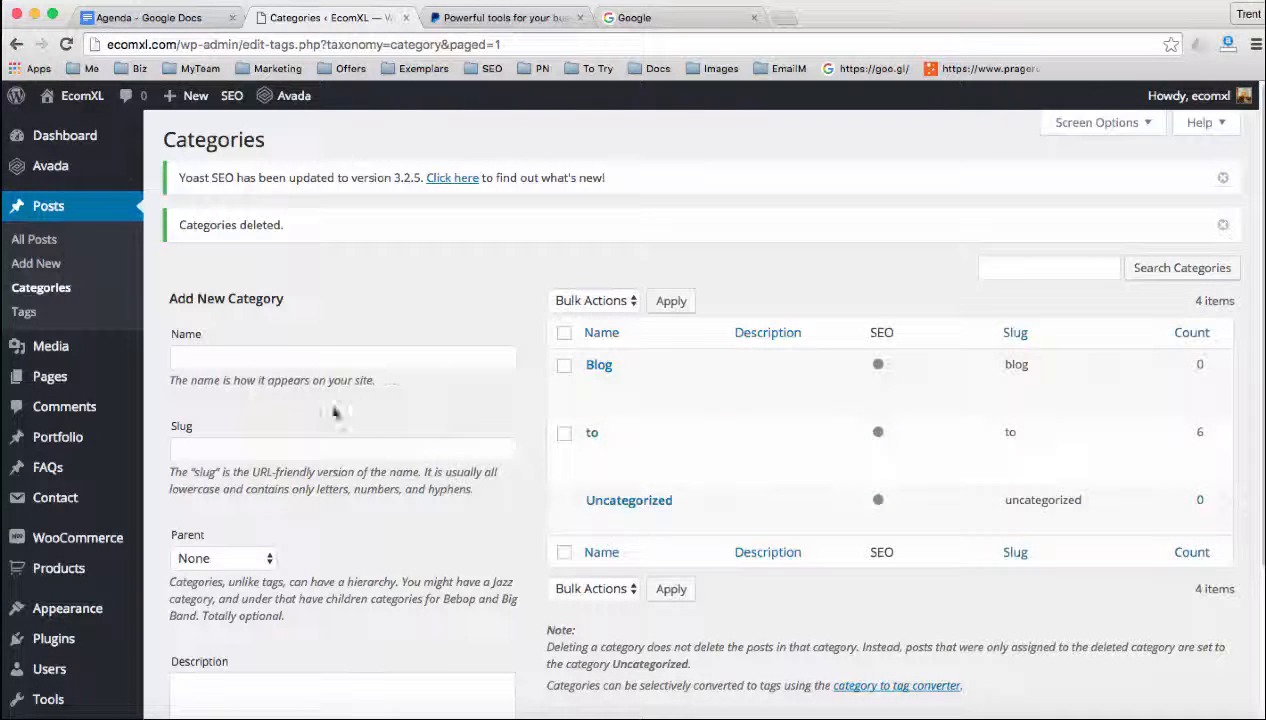
Delete all of the demo post tags in bulk
mouse_move(87, 384)
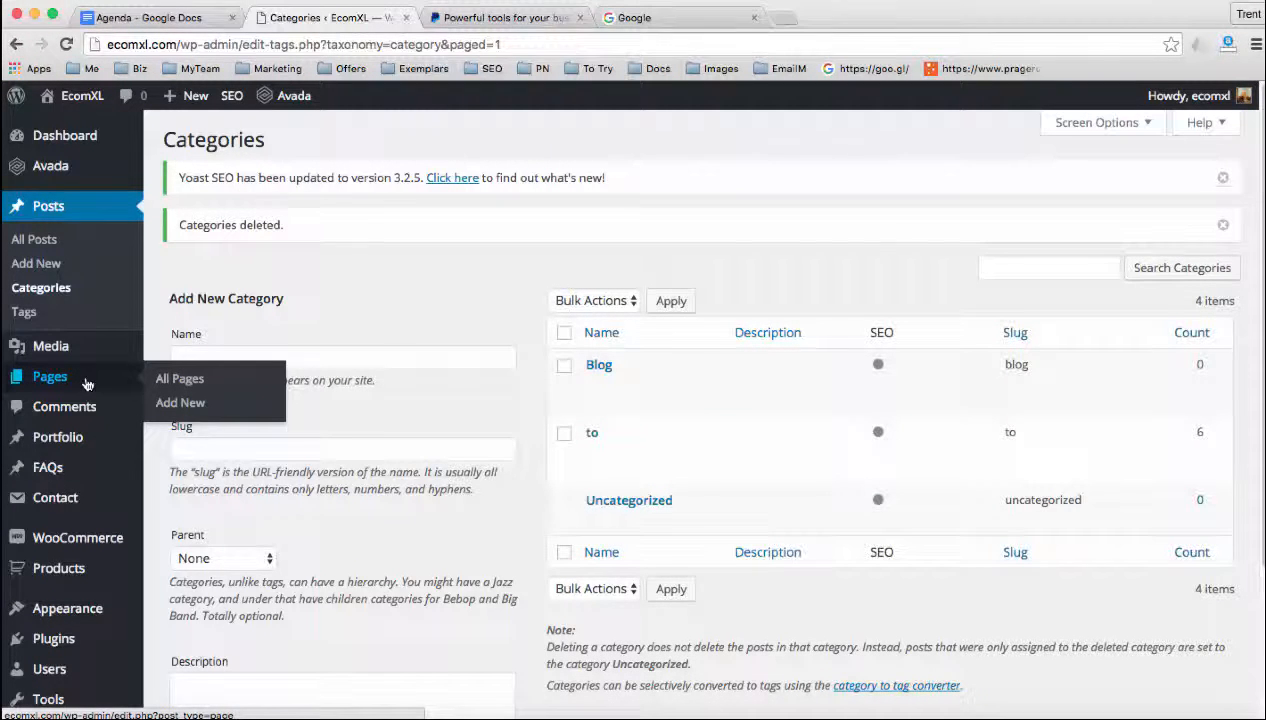
click(24, 312)
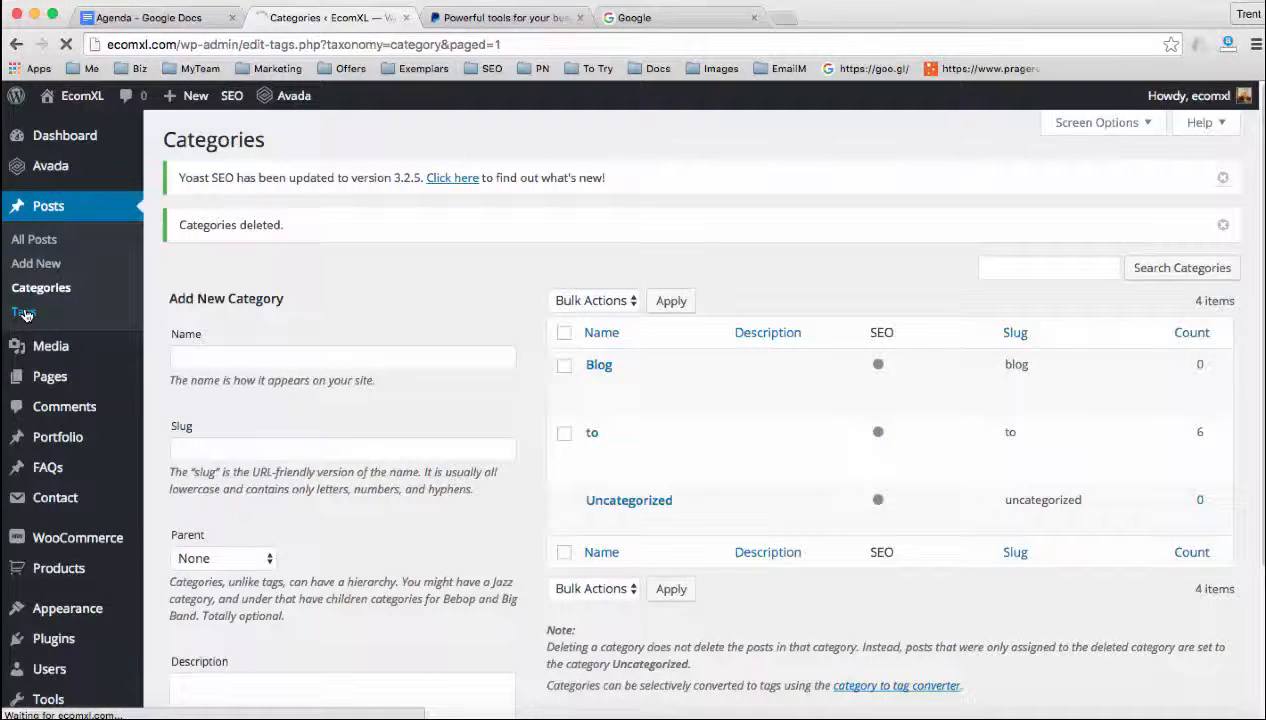
click(565, 284)
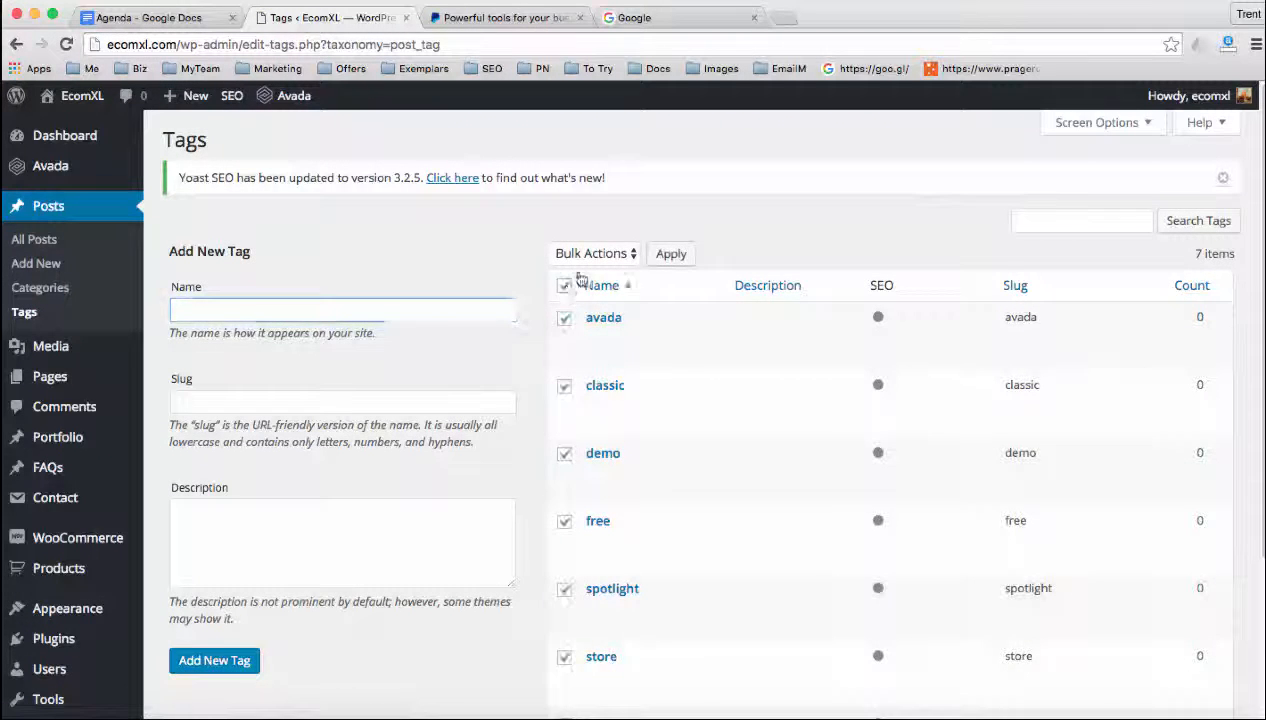
click(592, 254)
click(574, 271)
click(675, 257)
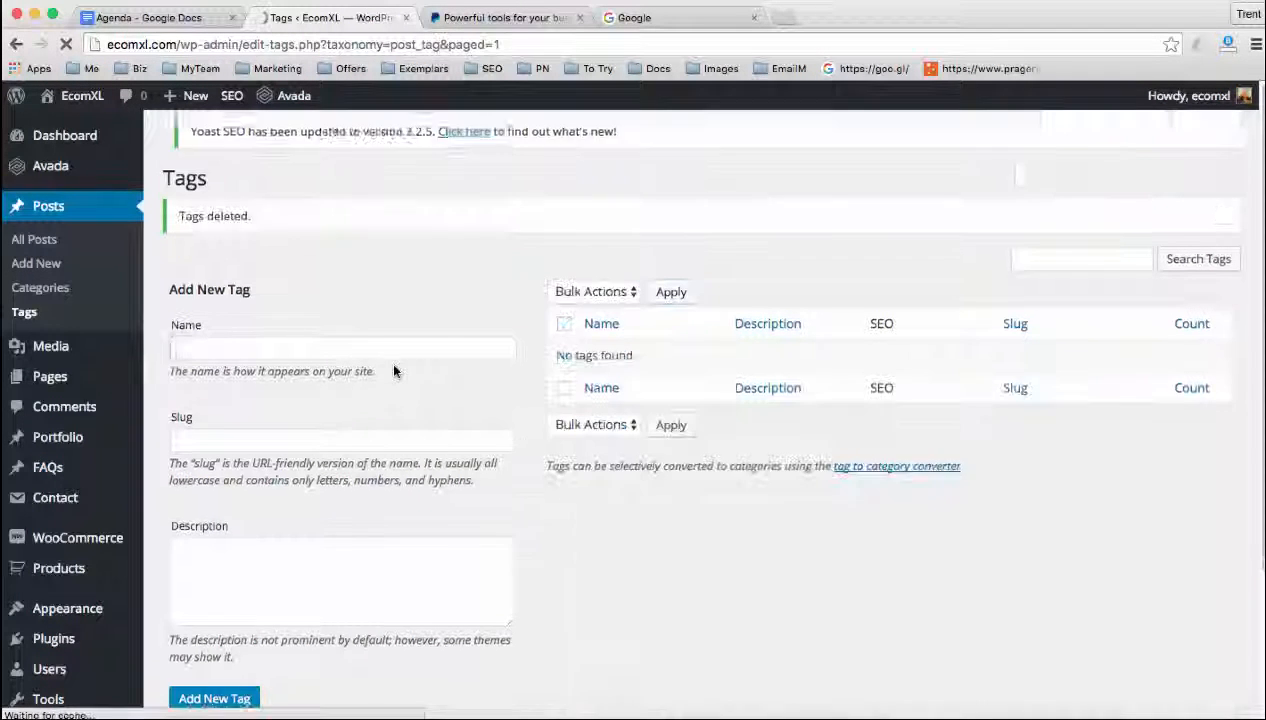
Delete all product categories in bulk except Essential Oils and Herbal Formulas
mouse_move(126, 382)
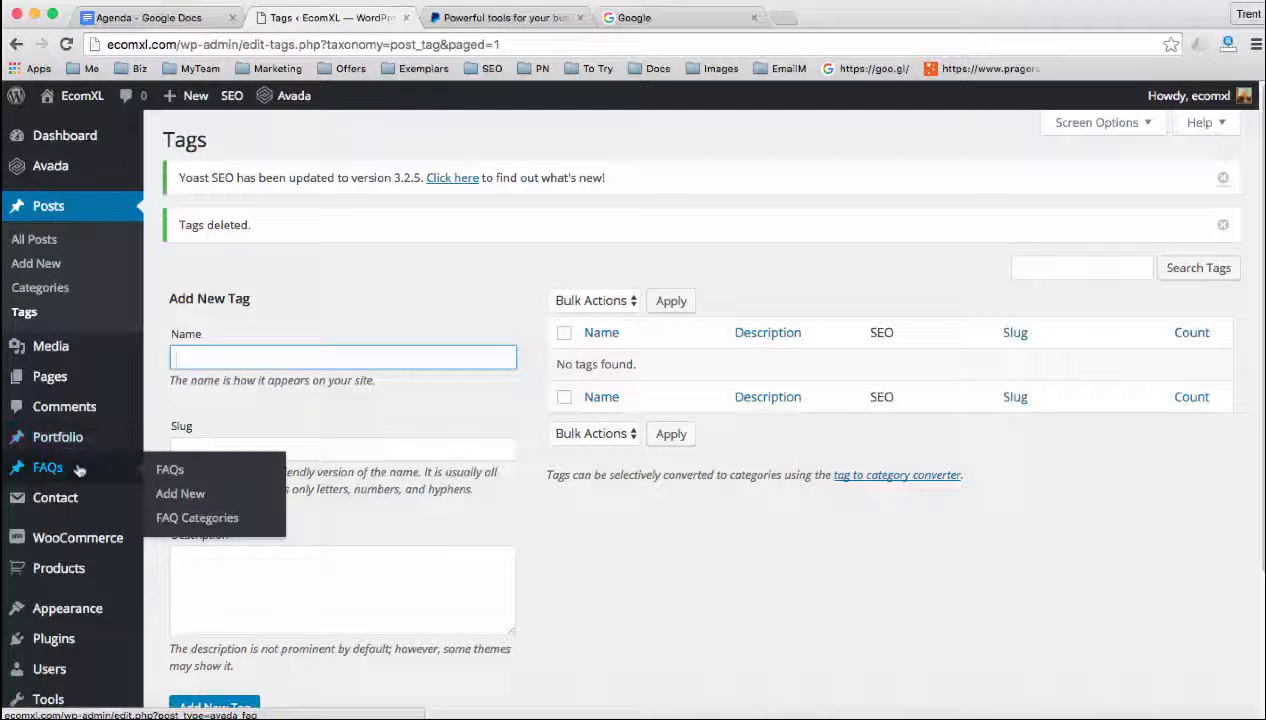
mouse_move(66, 570)
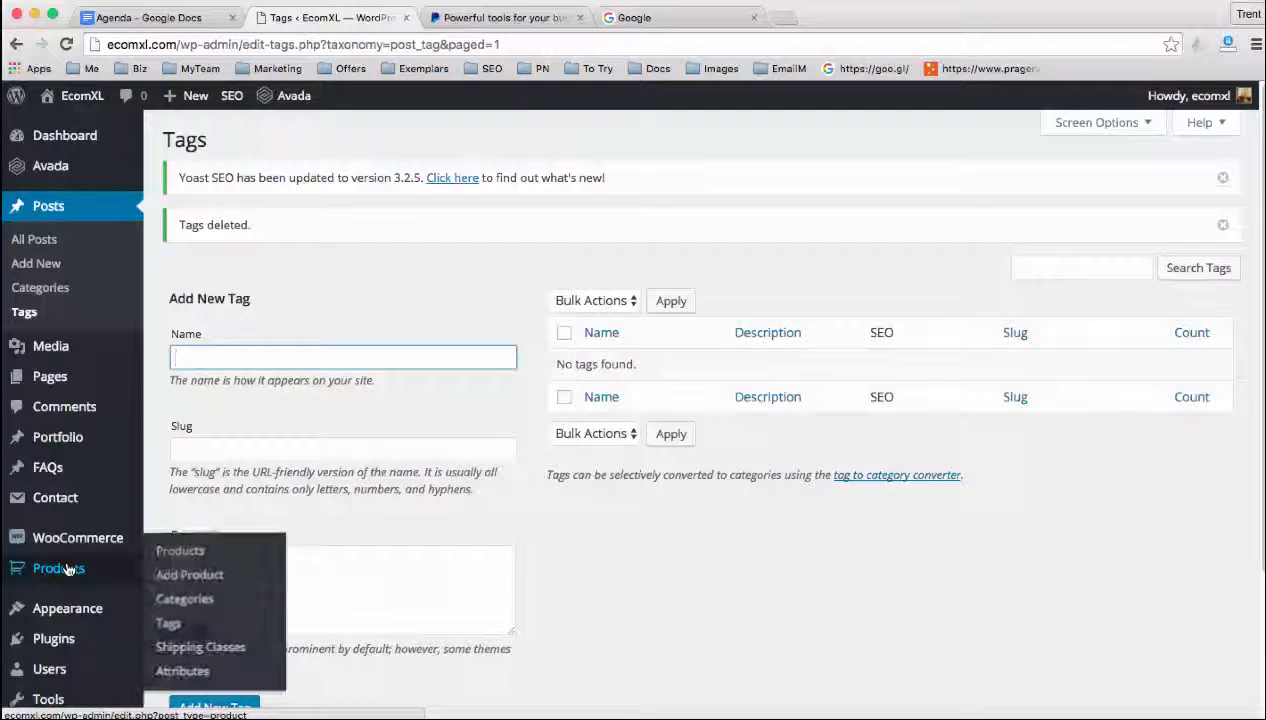
click(185, 600)
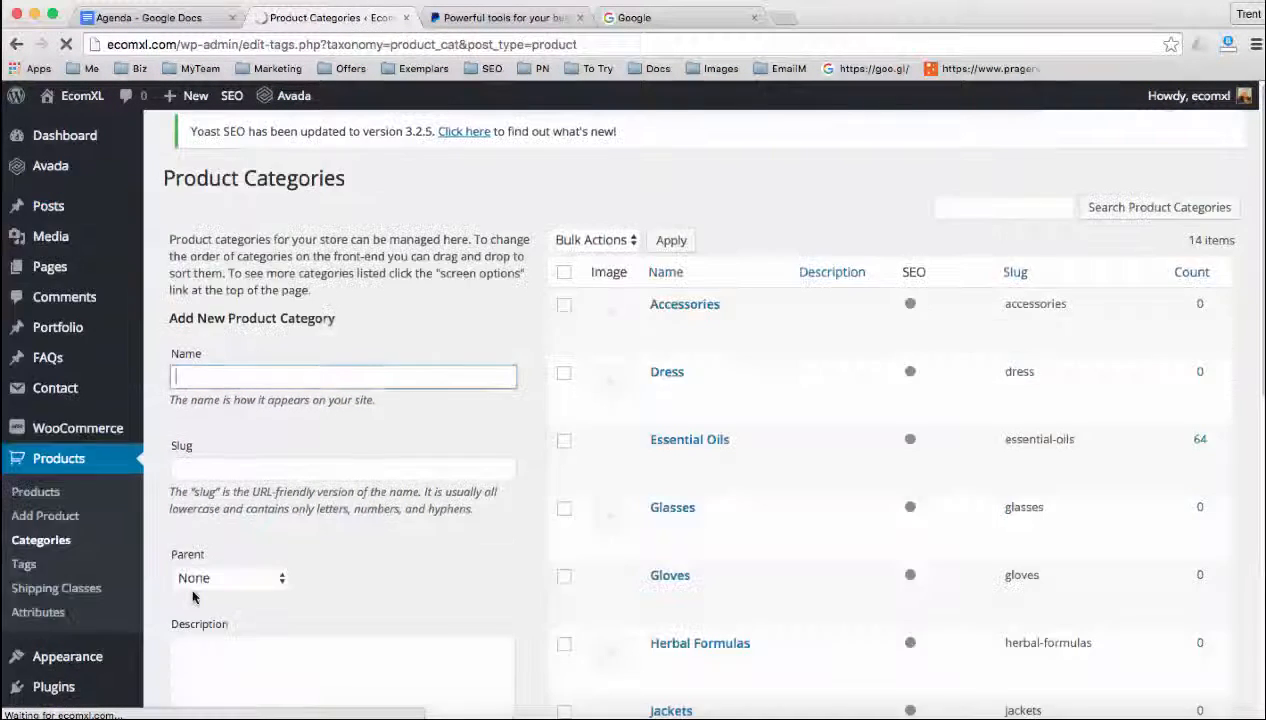
scroll(531, 467, down, 1)
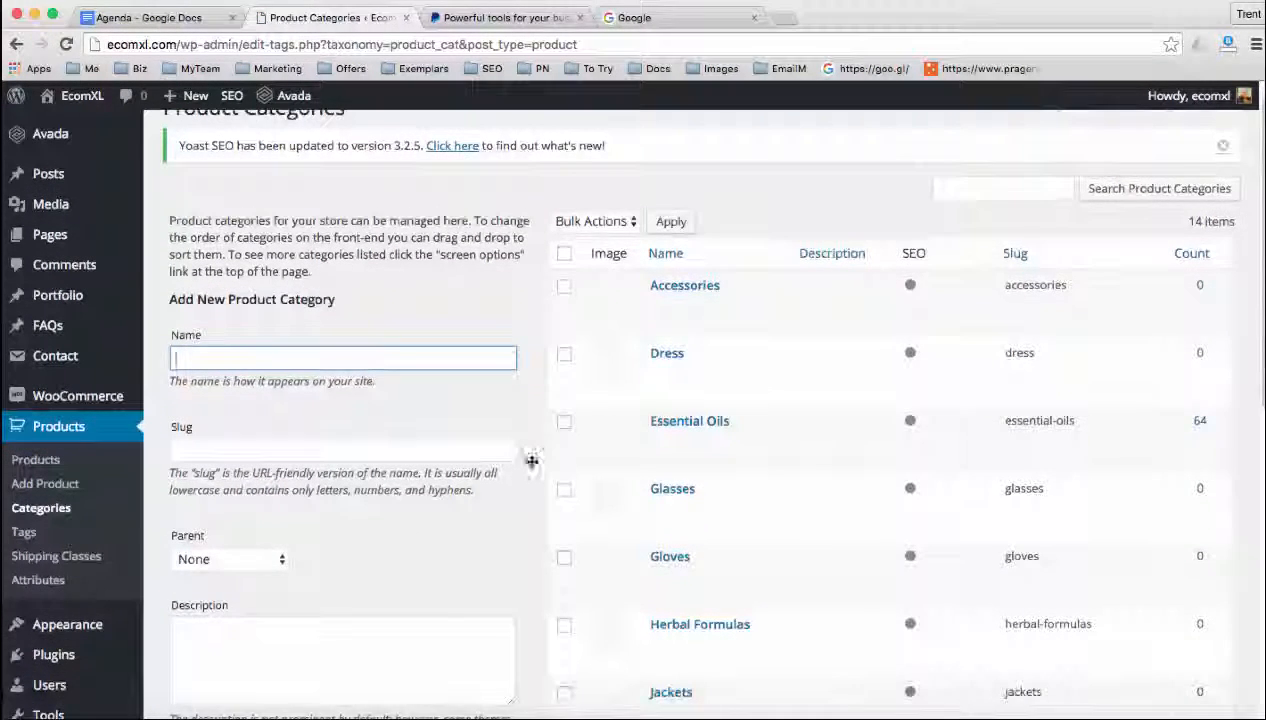
click(564, 253)
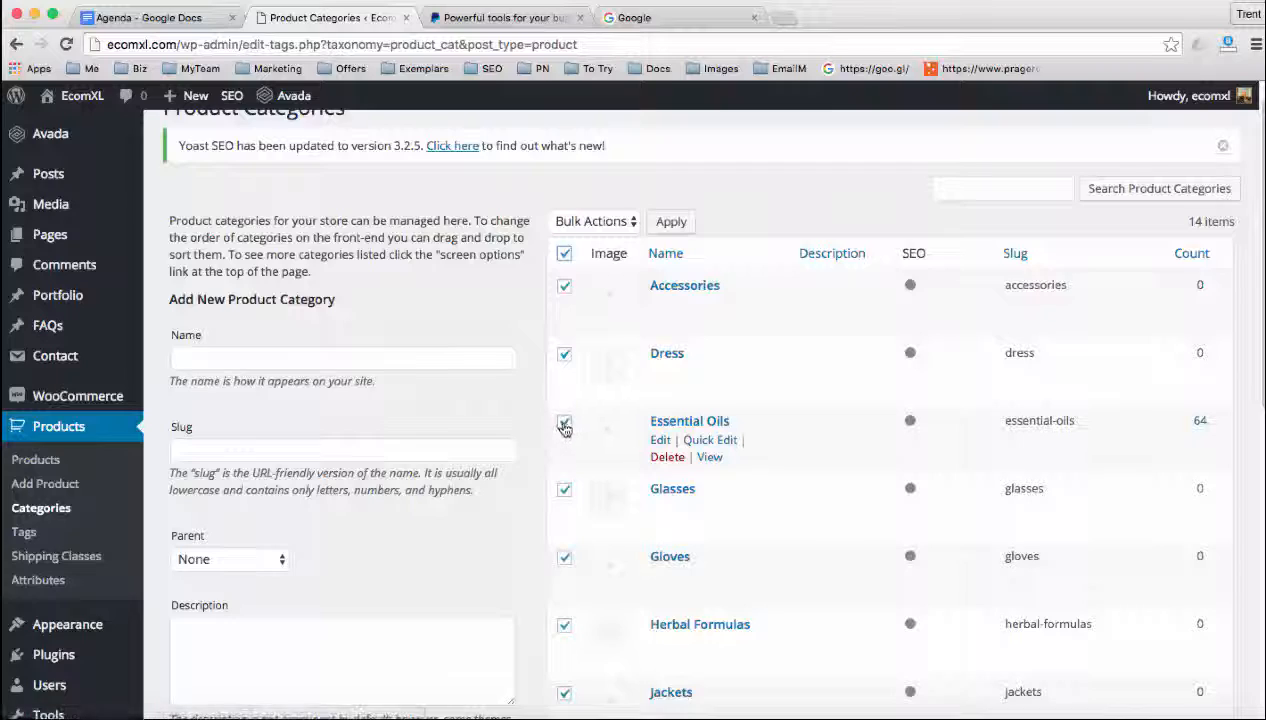
click(564, 421)
scroll(622, 467, down, 2)
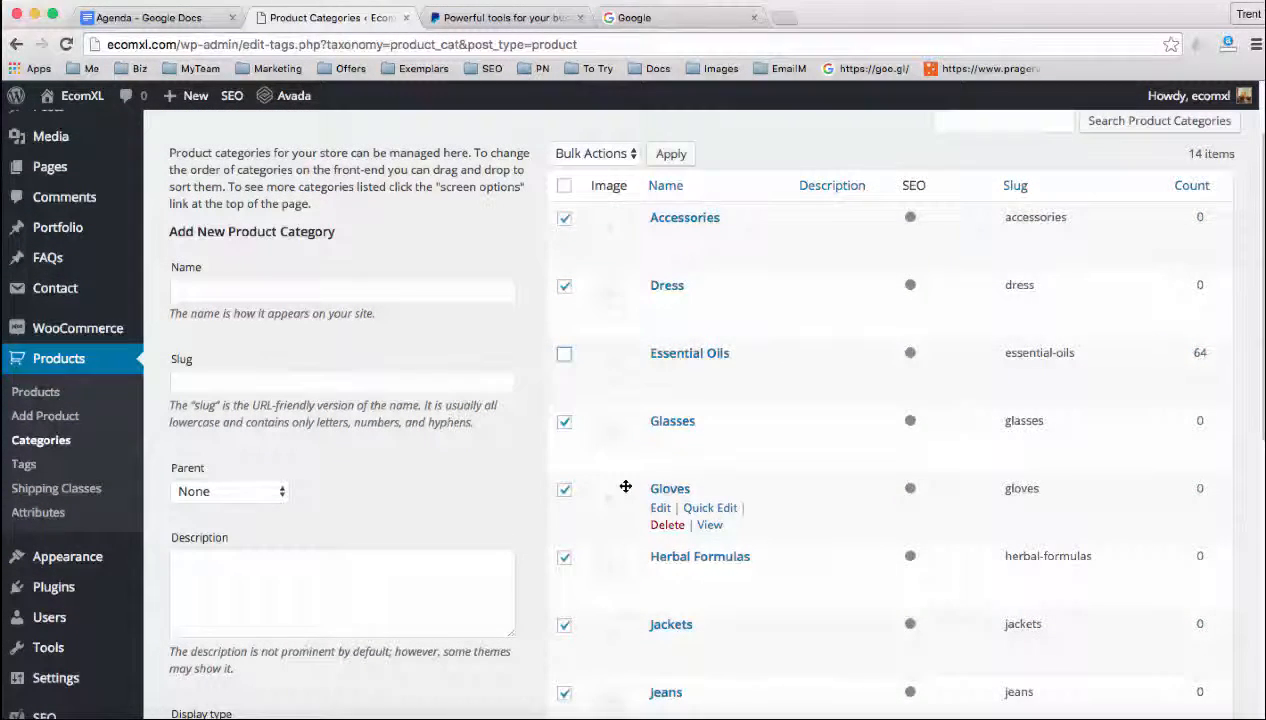
scroll(586, 545, down, 7)
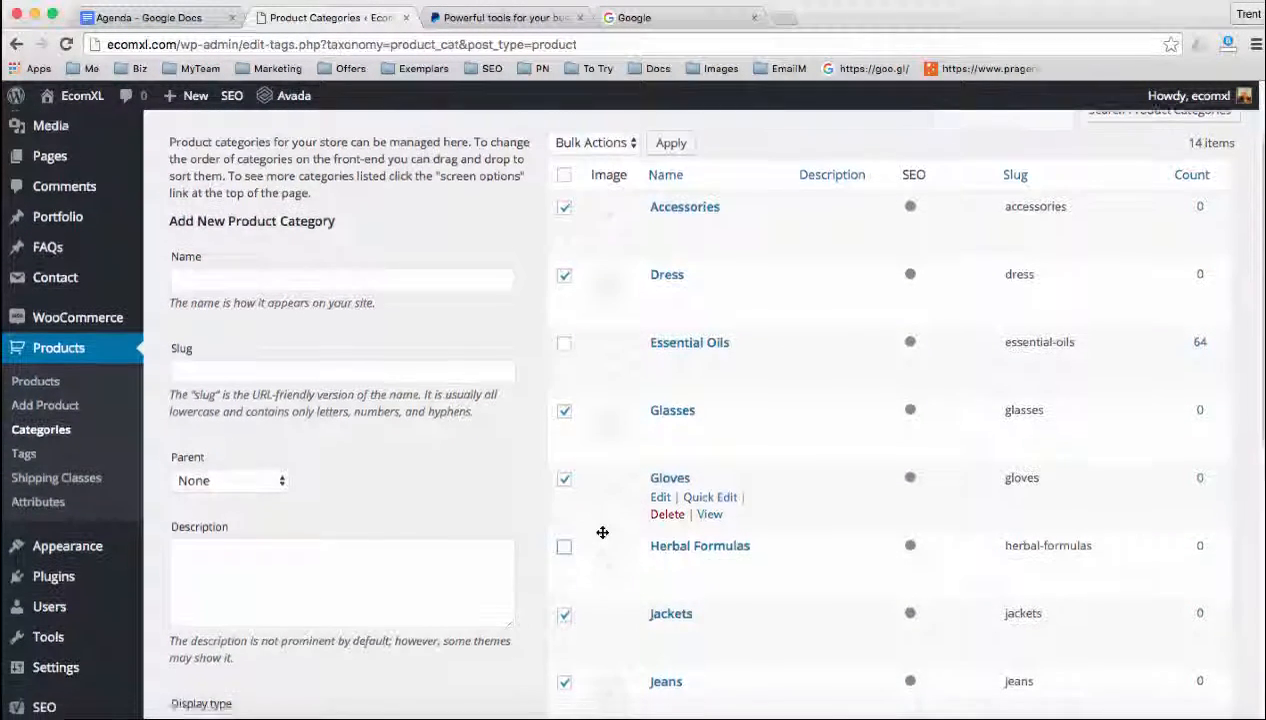
scroll(602, 532, down, 4)
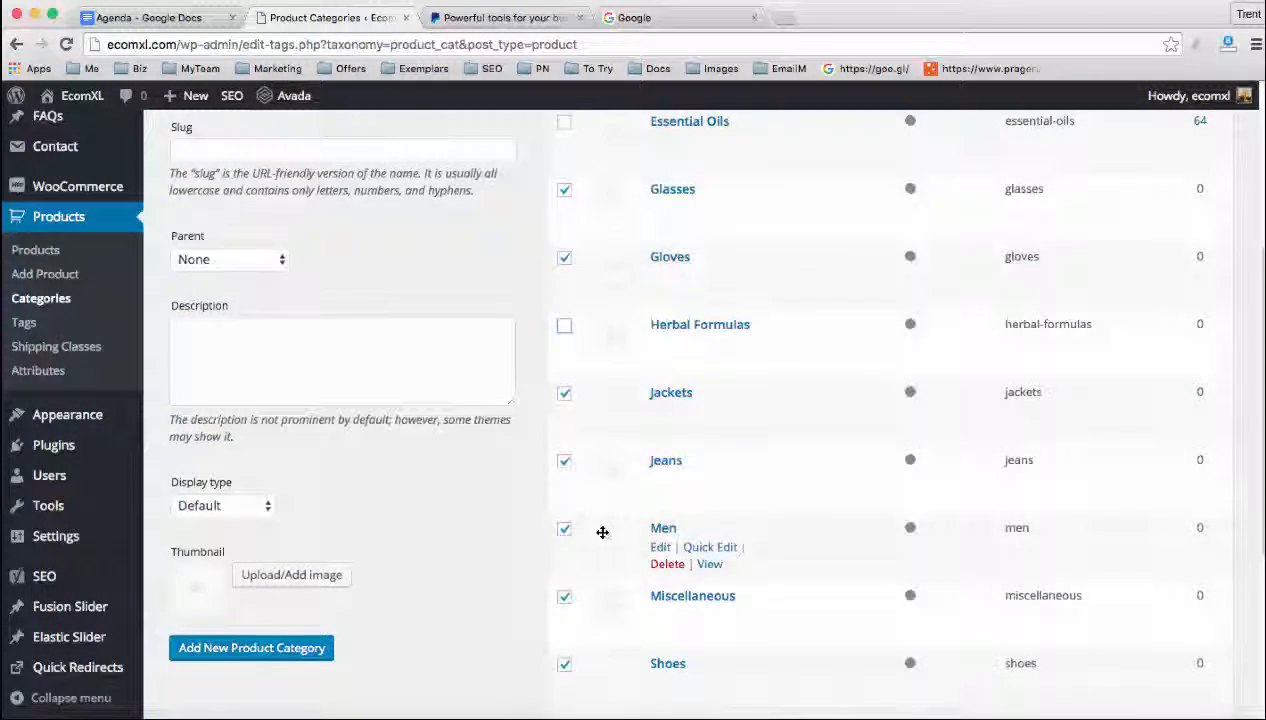
scroll(602, 532, down, 5)
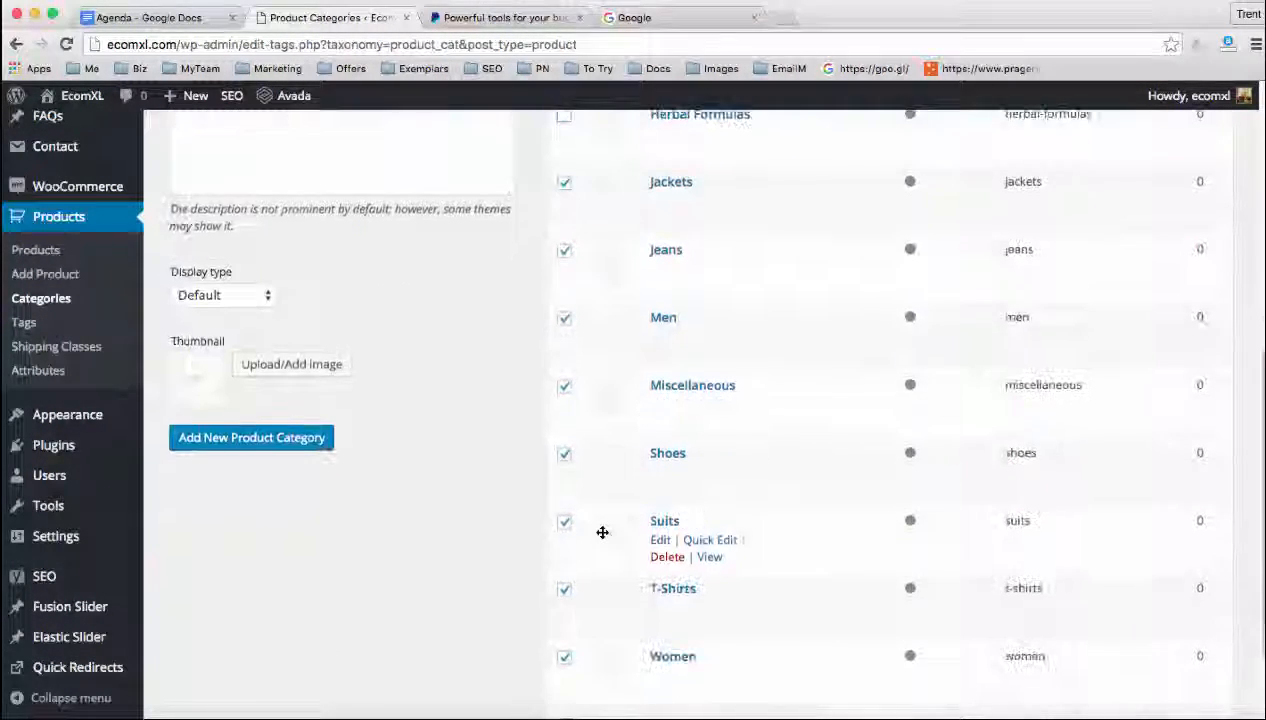
click(595, 658)
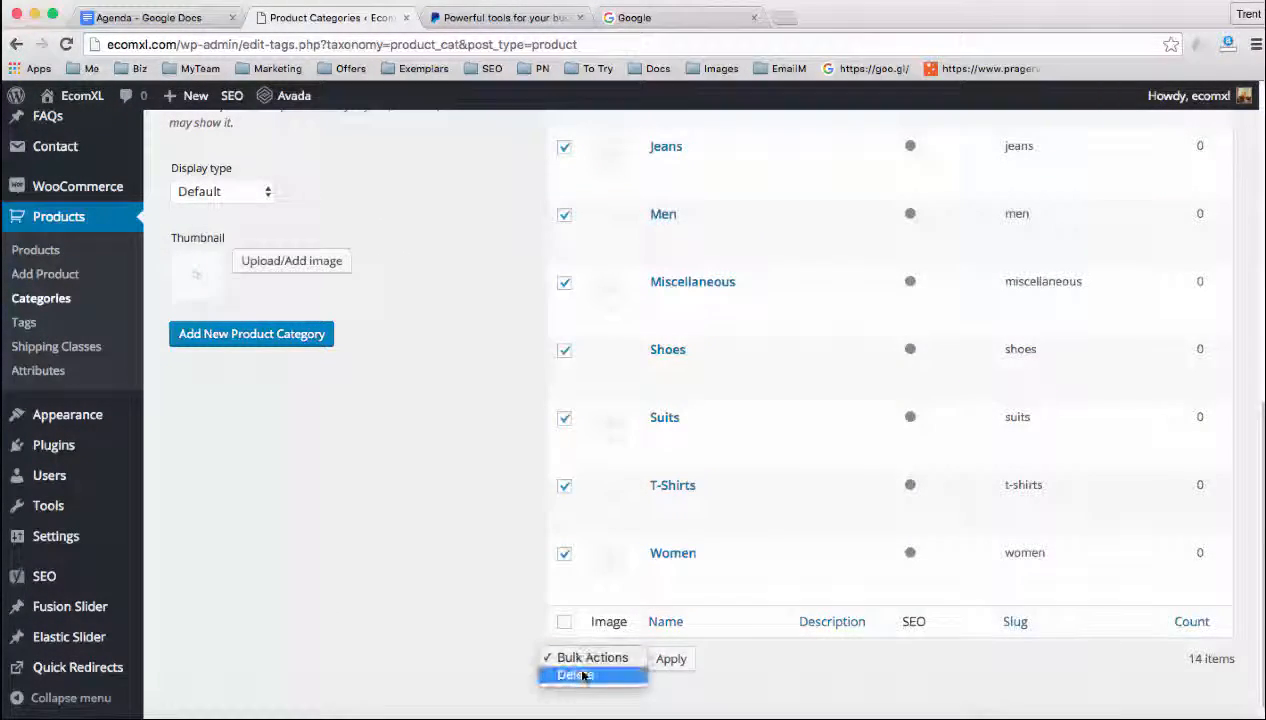
click(585, 675)
click(670, 659)
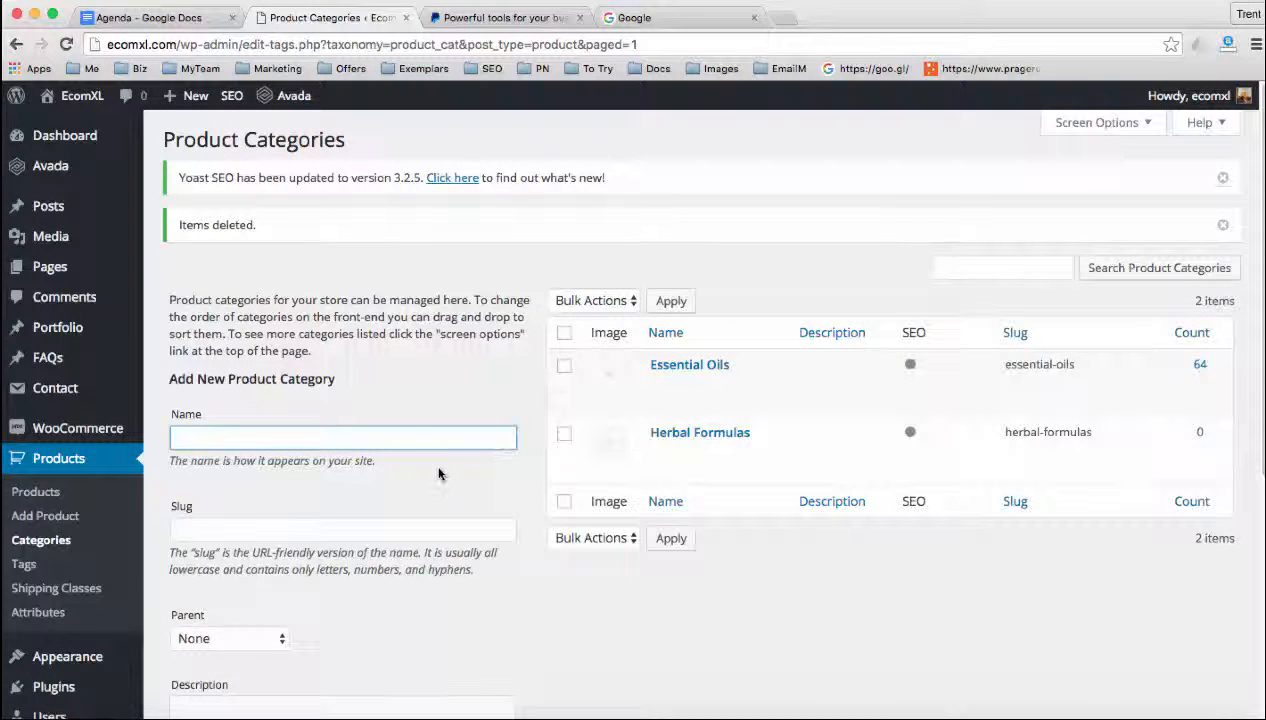
Delete all product tags on the first page of the product tags list
scroll(216, 506, down, 1)
click(25, 560)
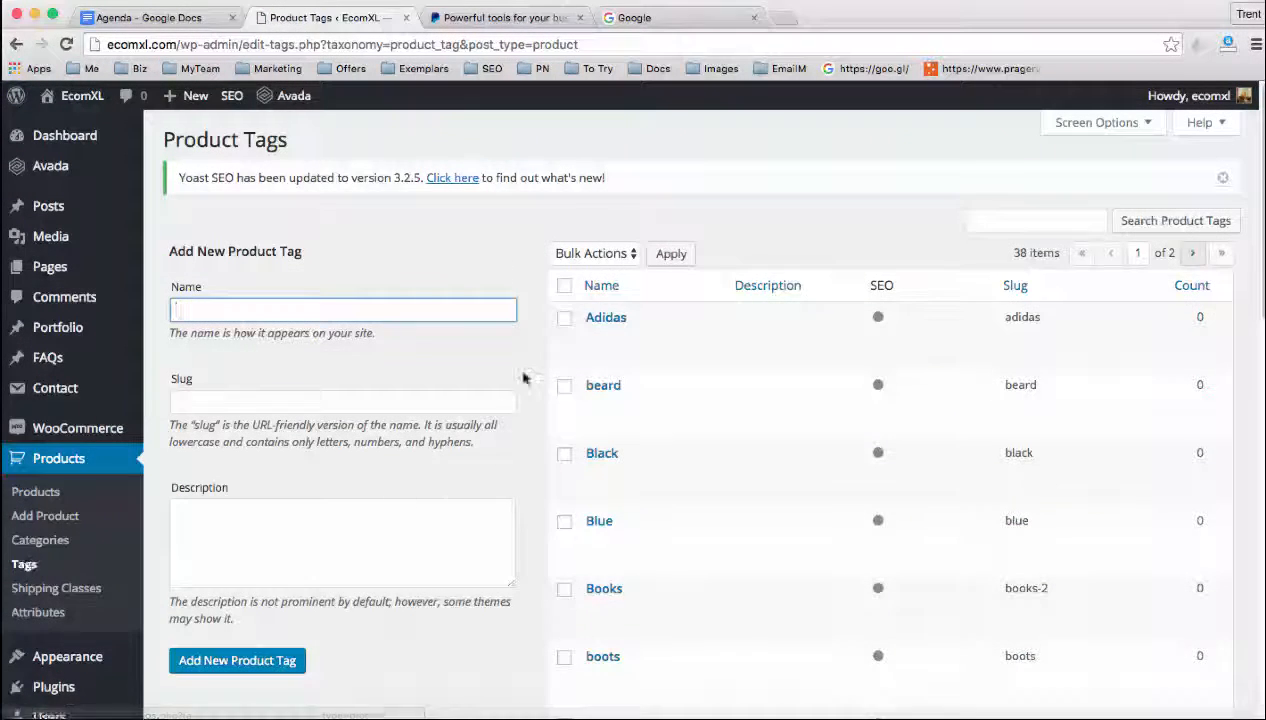
click(564, 285)
click(594, 253)
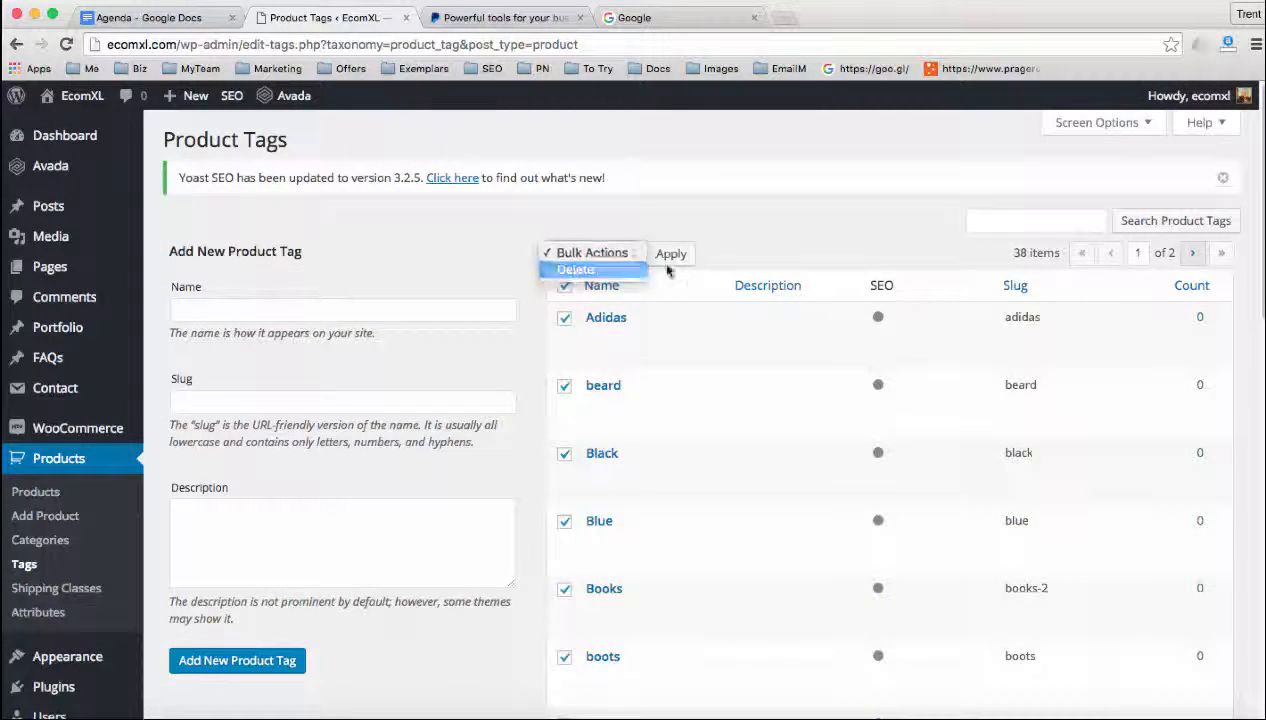
click(578, 274)
click(671, 254)
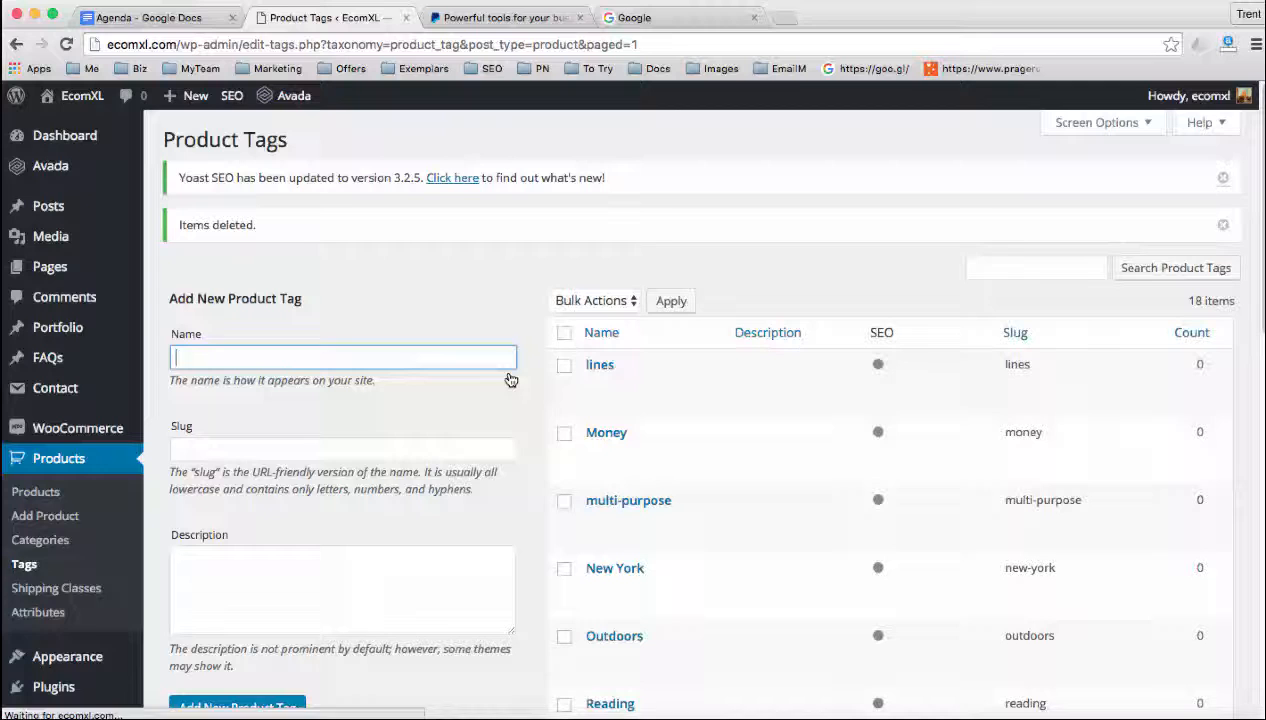
Delete all the remaining product tags in bulk
click(564, 332)
click(595, 300)
click(596, 316)
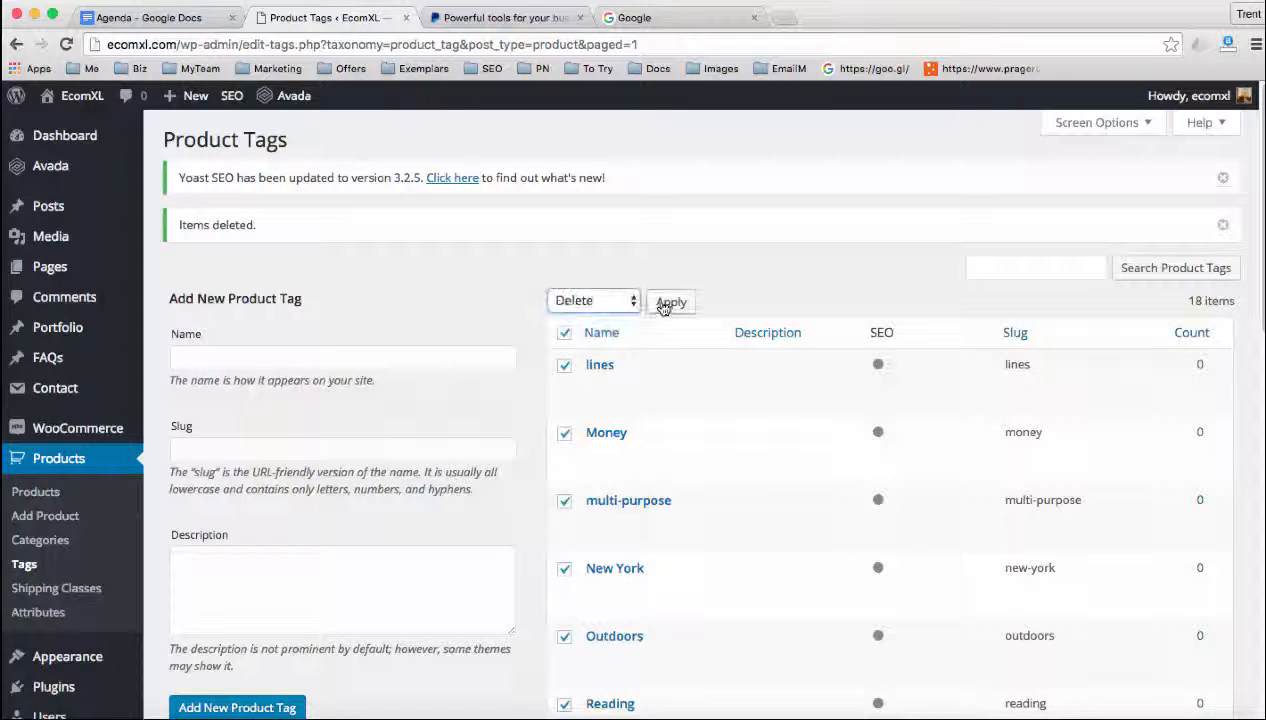
click(666, 301)
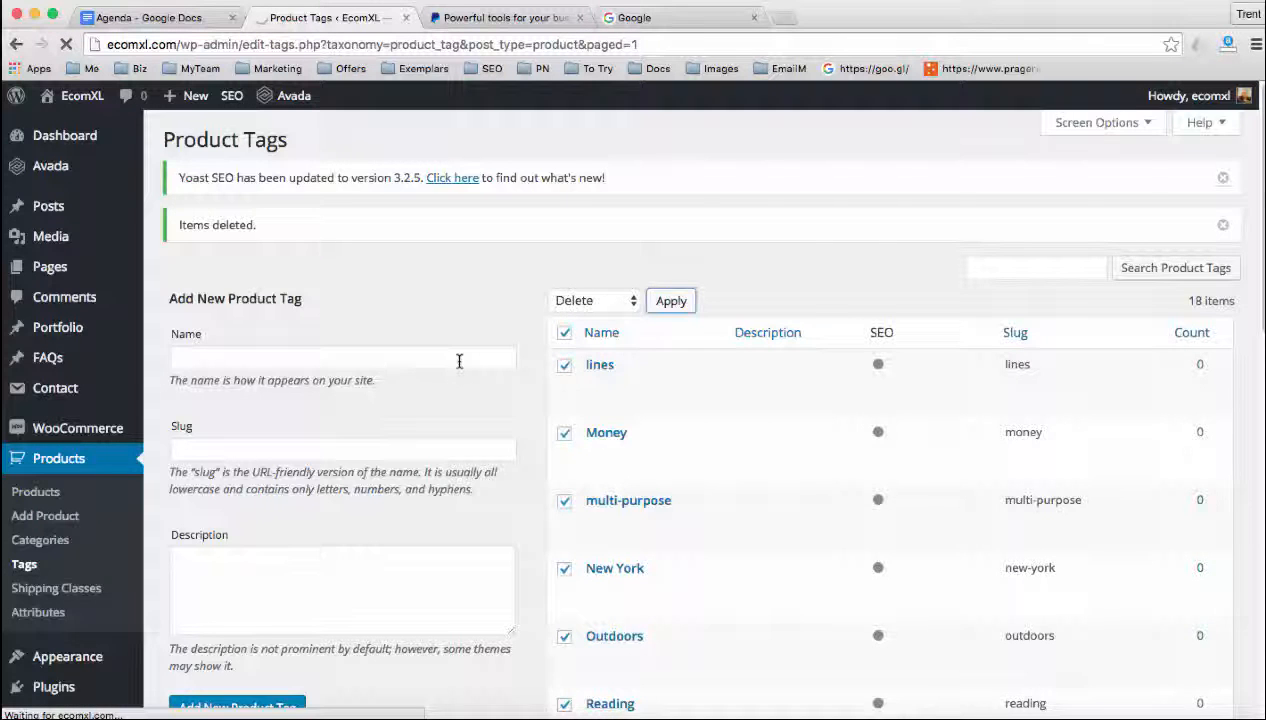
Switch to the Agenda in Google Docs, highlight the item on setting up the website's major pages, and return to the WordPress admin
click(160, 14)
drag(403, 529, 612, 533)
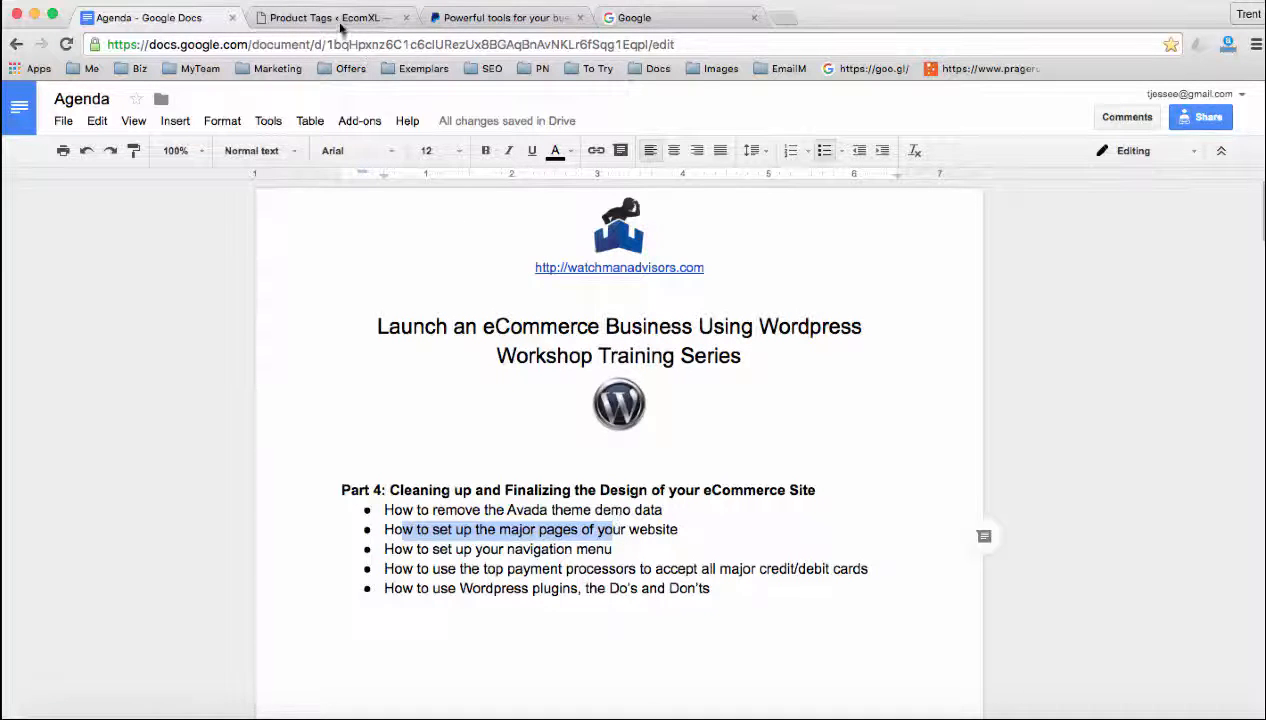
click(330, 18)
Open the live EcomXL home page in a new tab and examine its navigation menu, including the Shop submenu
mouse_move(90, 107)
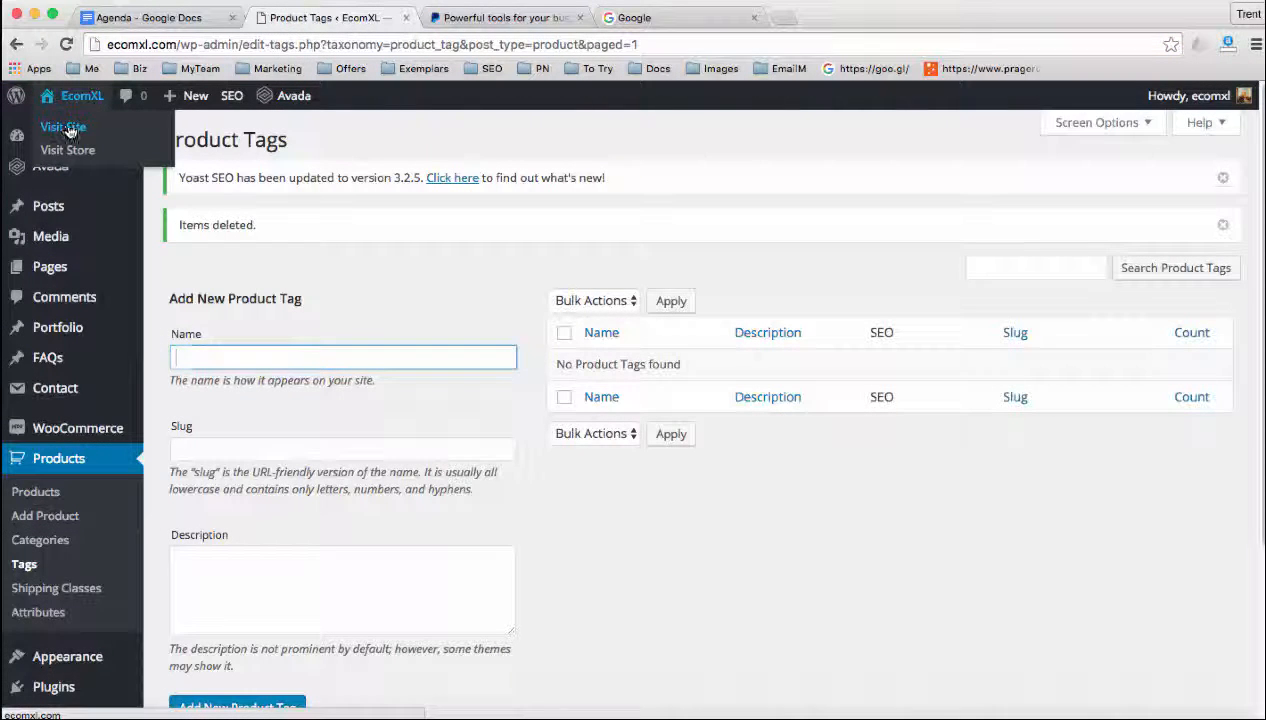
super+click(64, 127)
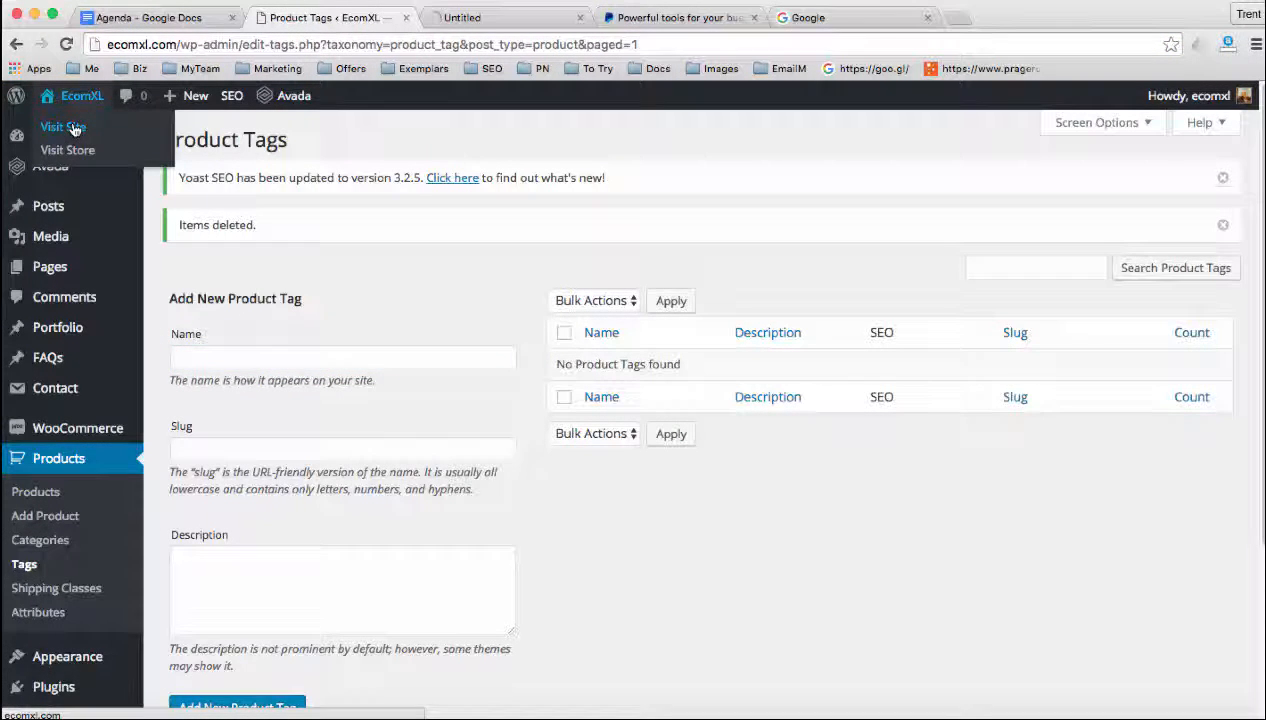
click(466, 21)
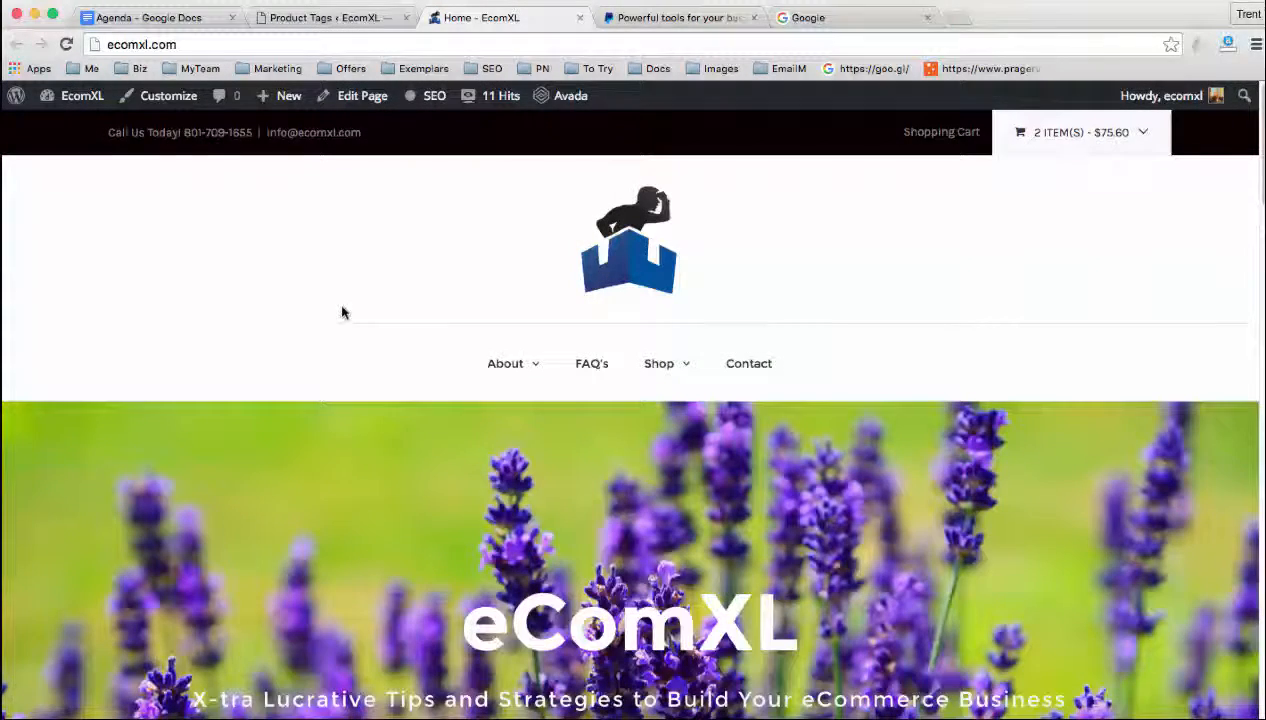
scroll(350, 314, down, 1)
mouse_move(519, 356)
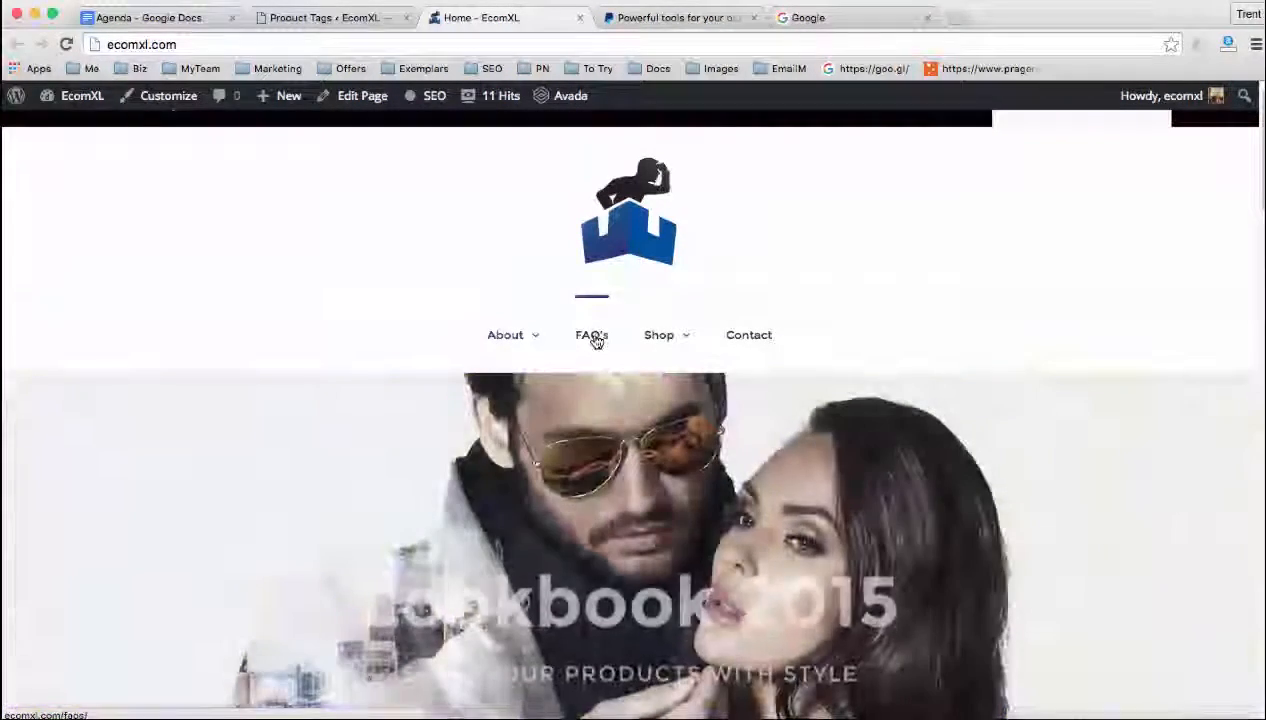
mouse_move(661, 344)
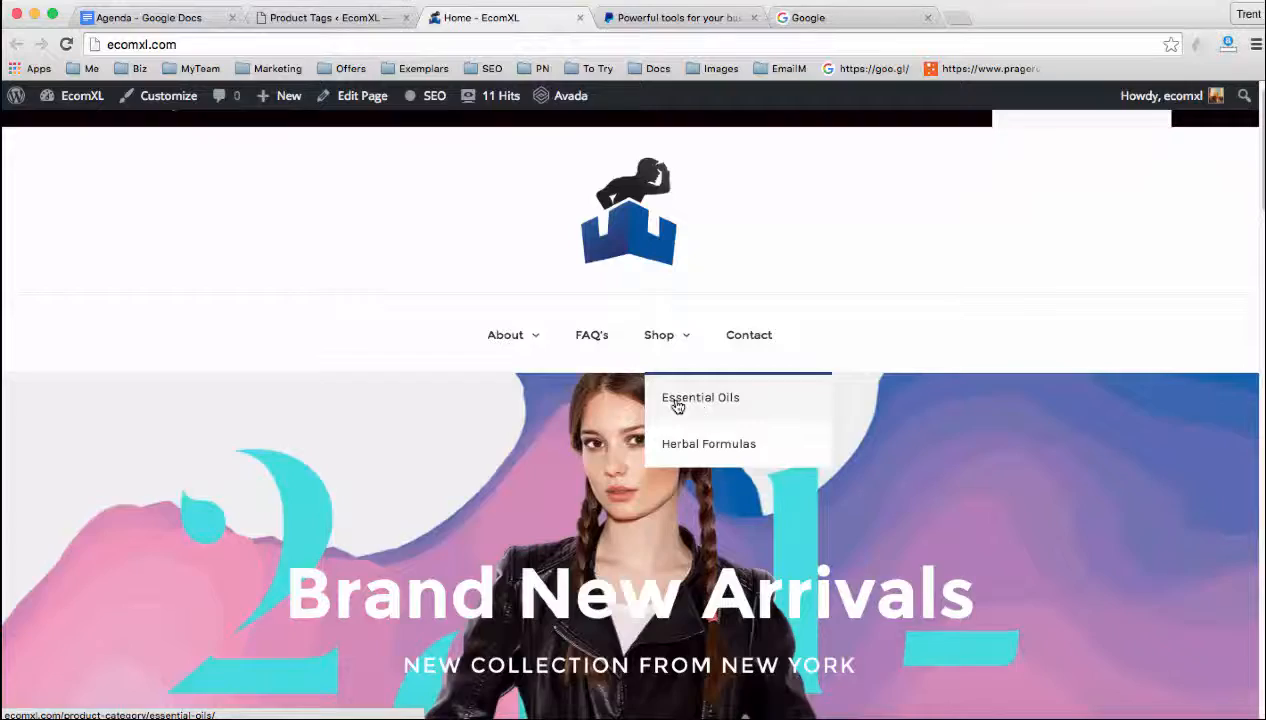
Return to the WordPress admin and open the Menus editor, keeping New Menu (Main Navigation) as the menu to edit
mouse_move(509, 334)
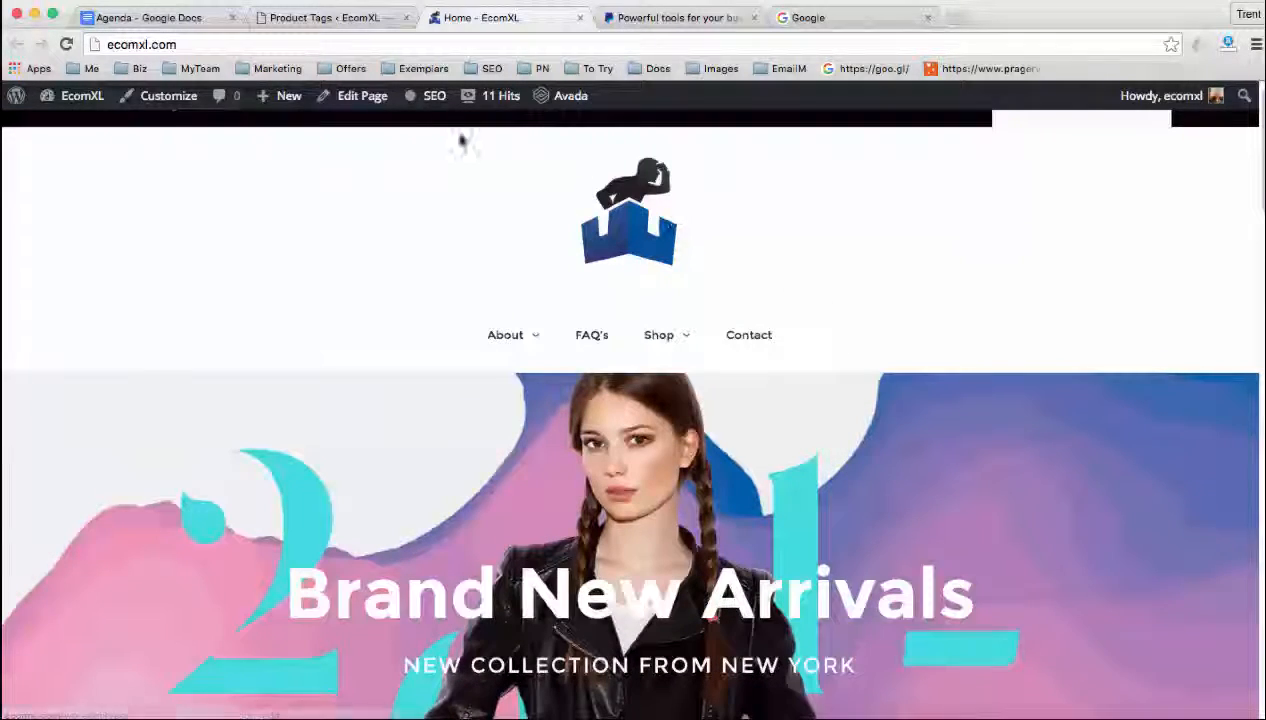
click(330, 18)
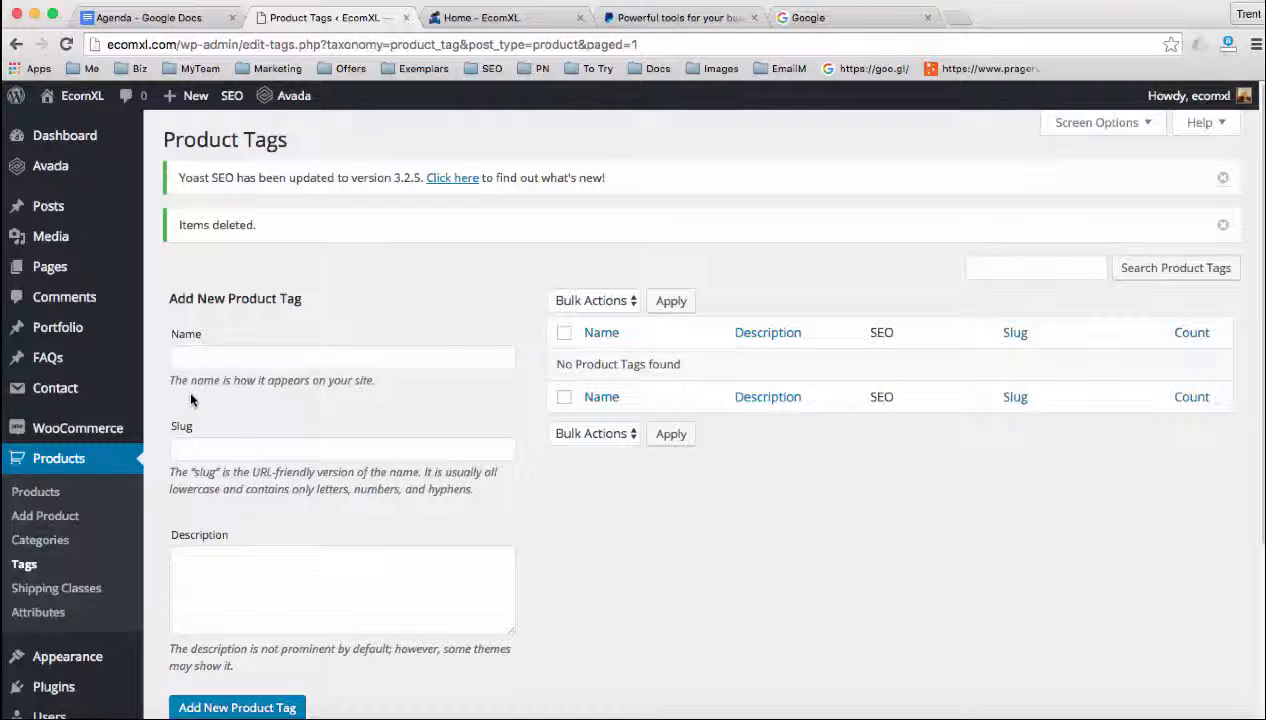
scroll(192, 425, down, 1)
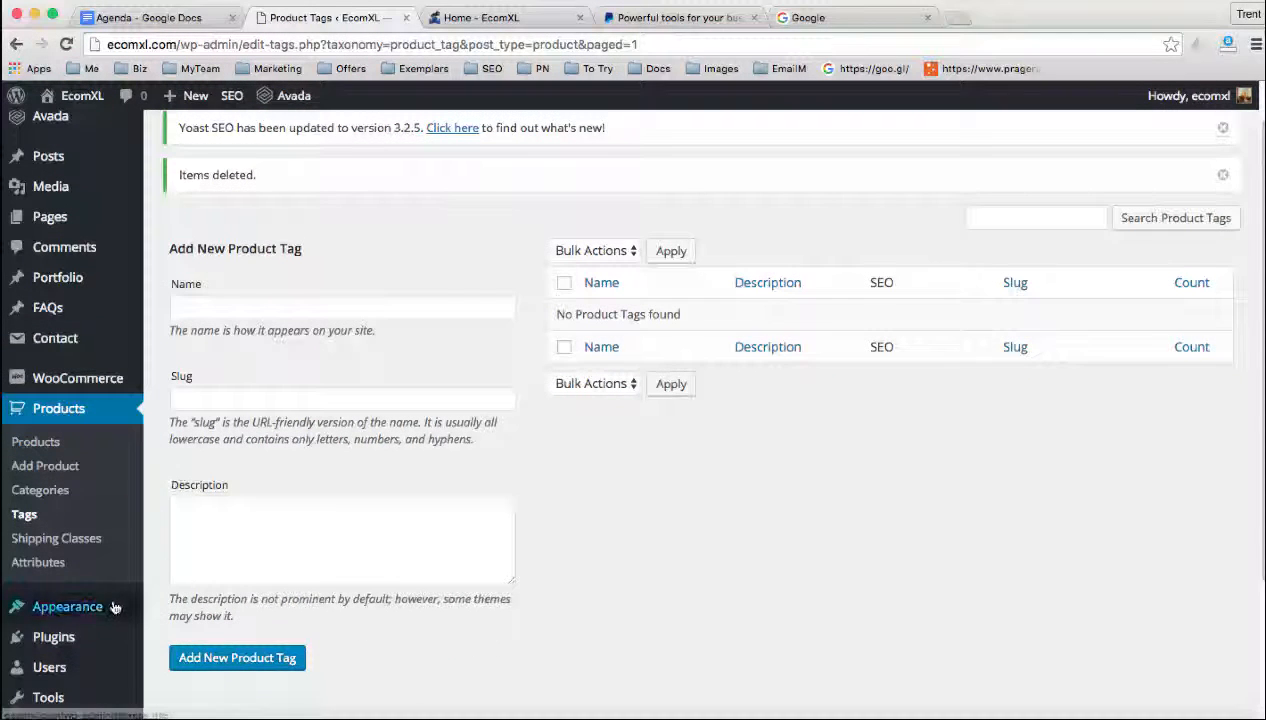
mouse_move(112, 611)
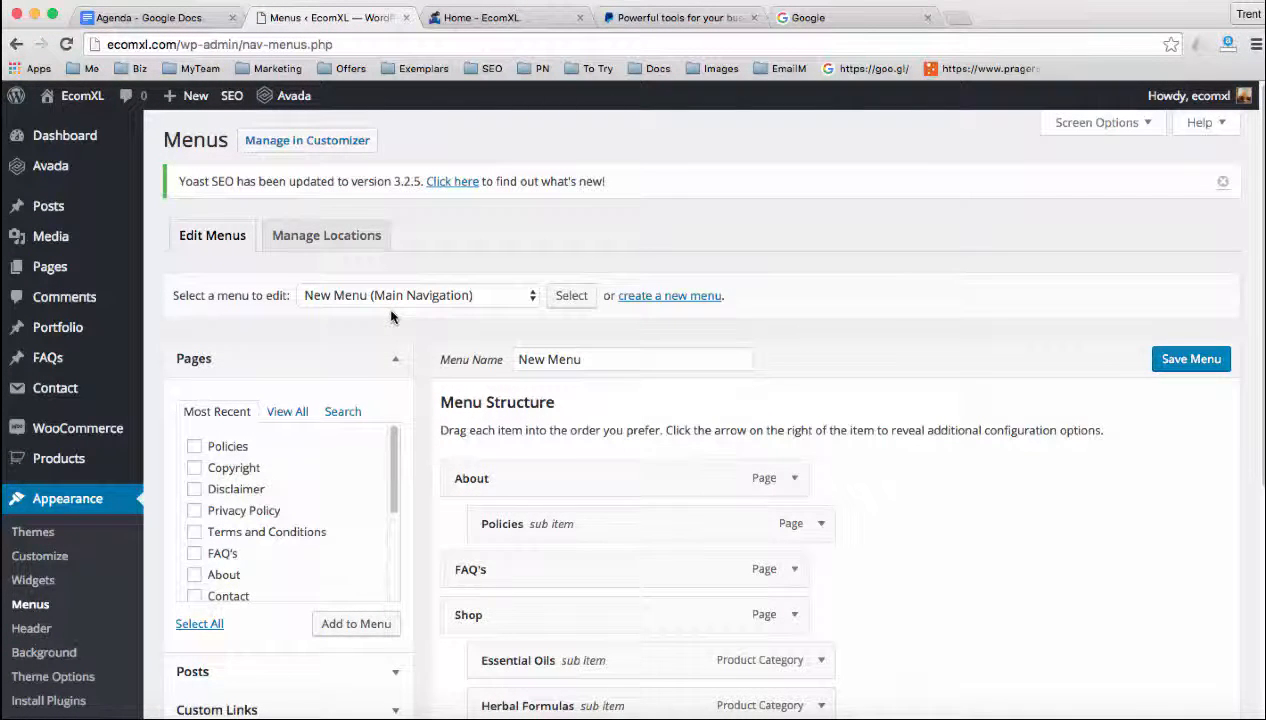
click(358, 298)
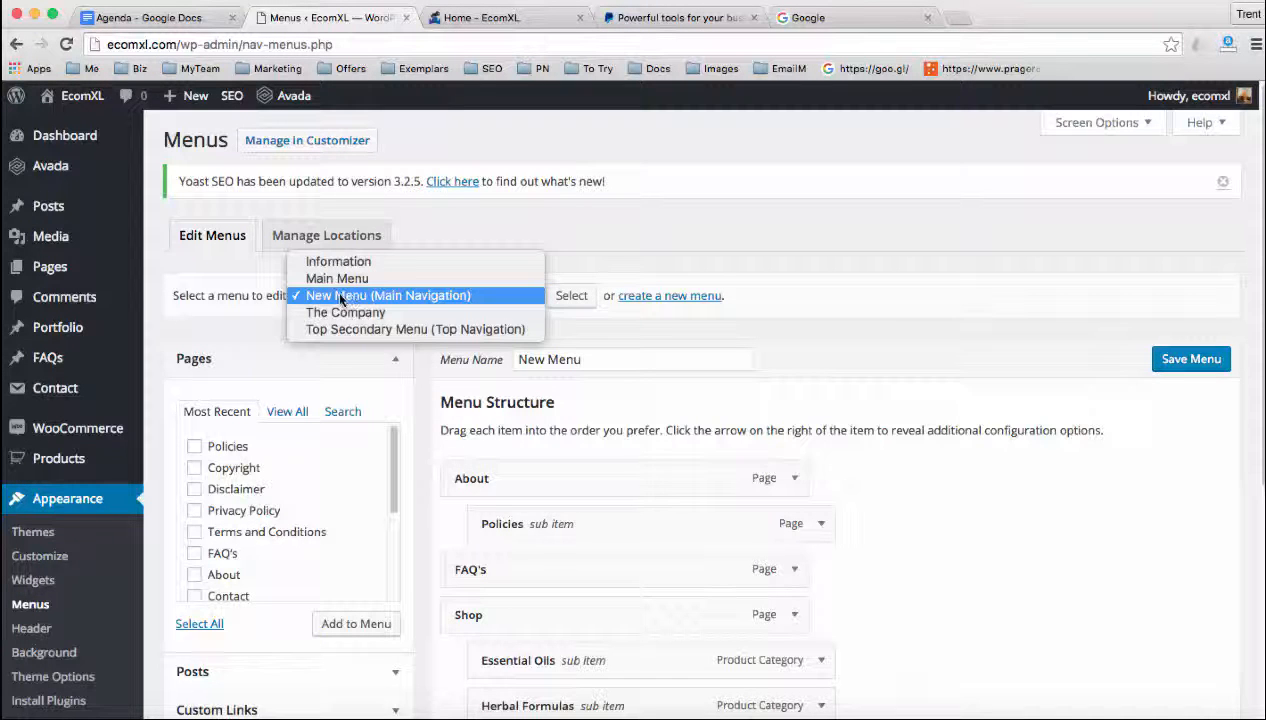
click(338, 297)
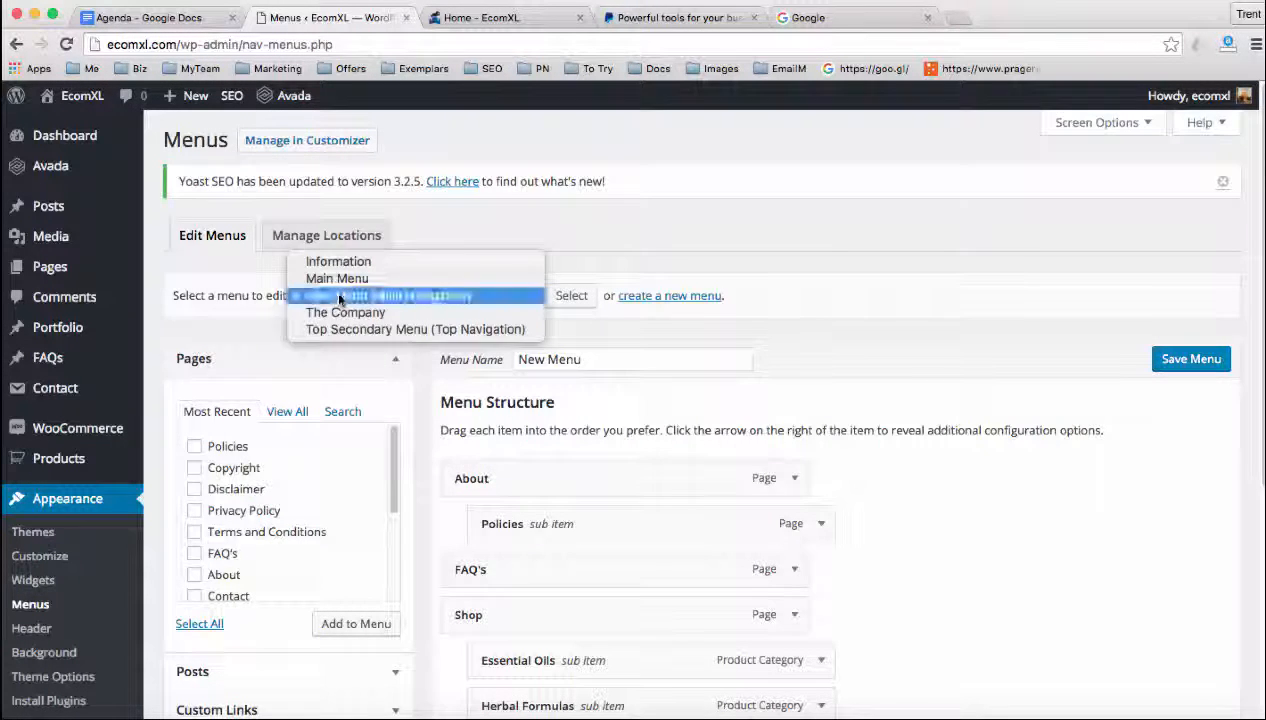
click(652, 298)
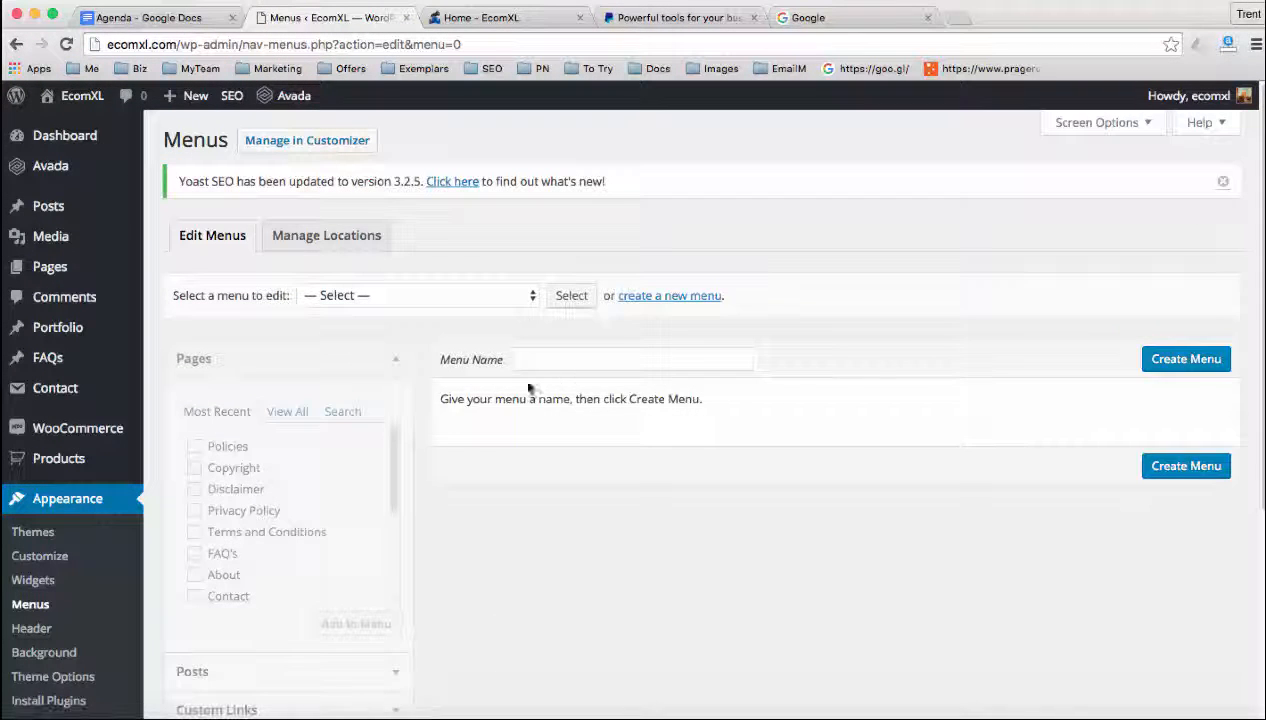
click(533, 360)
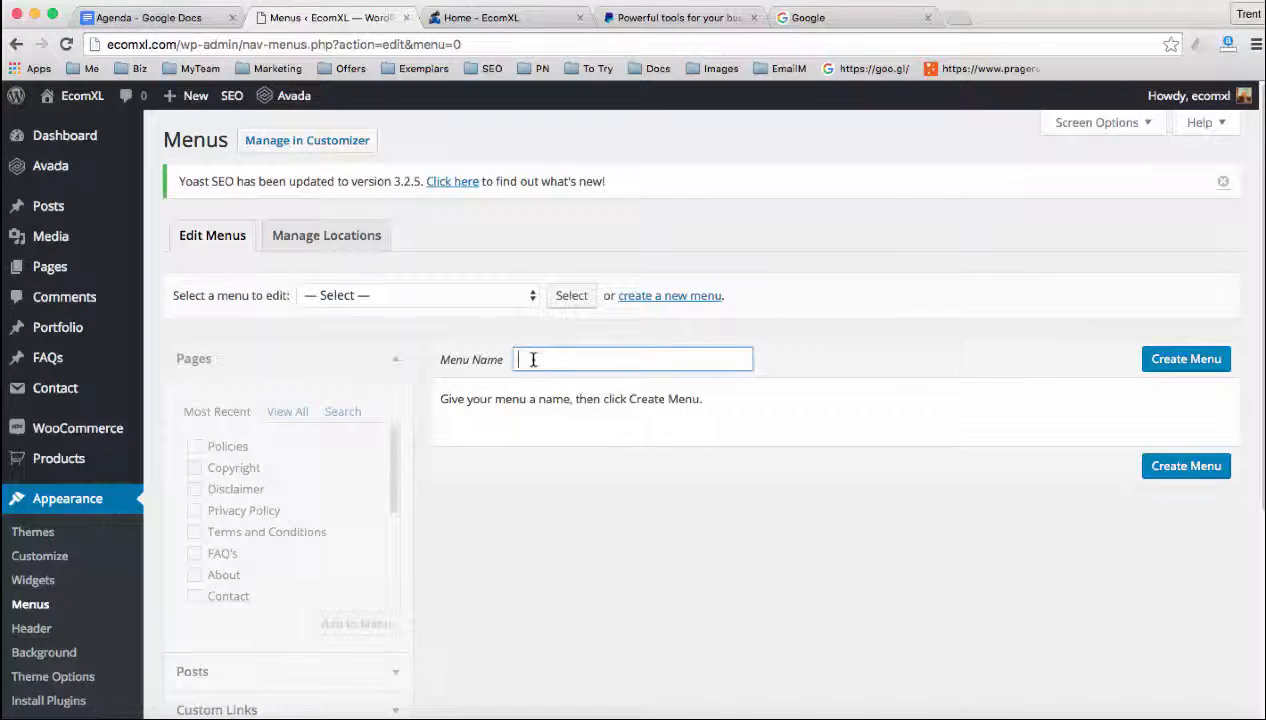
text(Name of your menu)
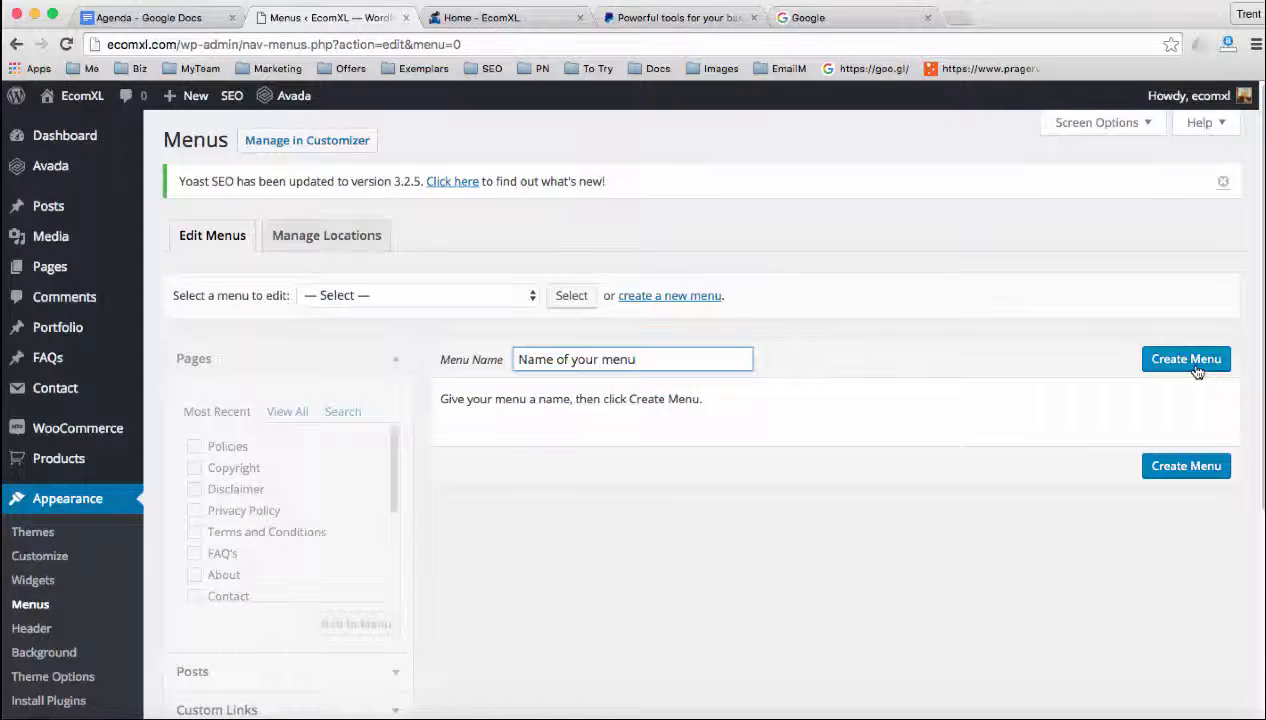
click(366, 314)
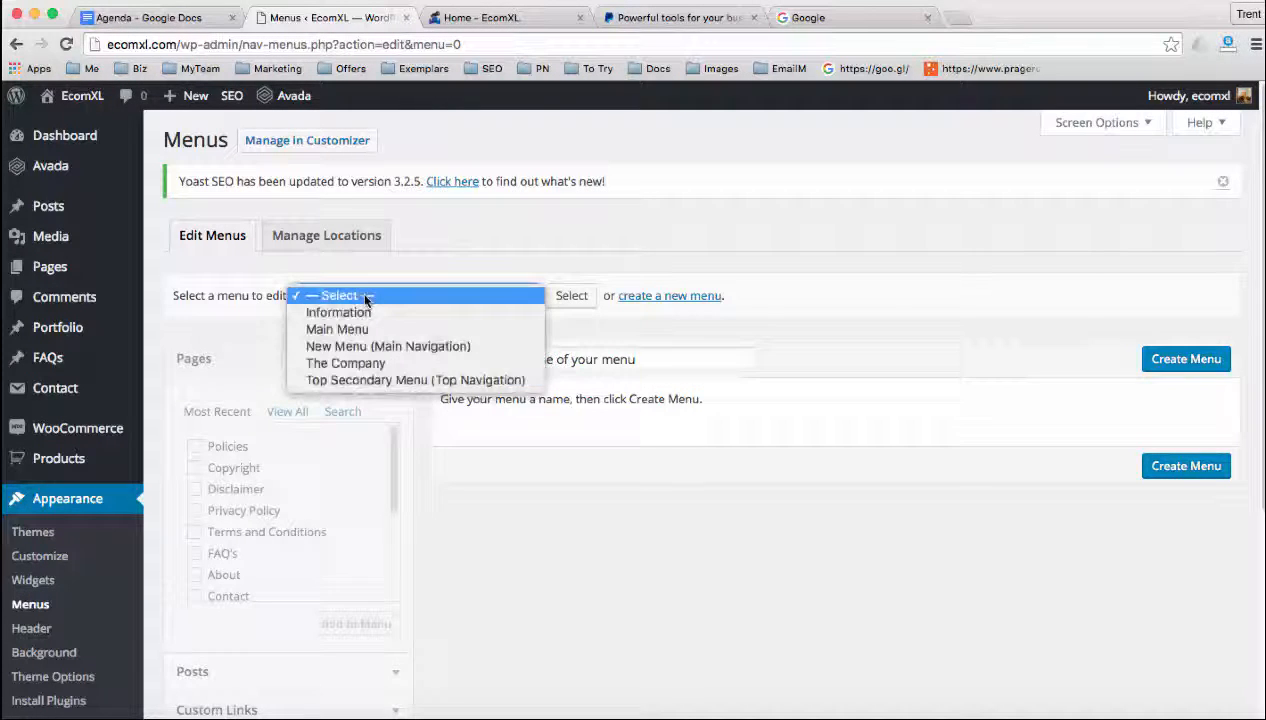
click(358, 347)
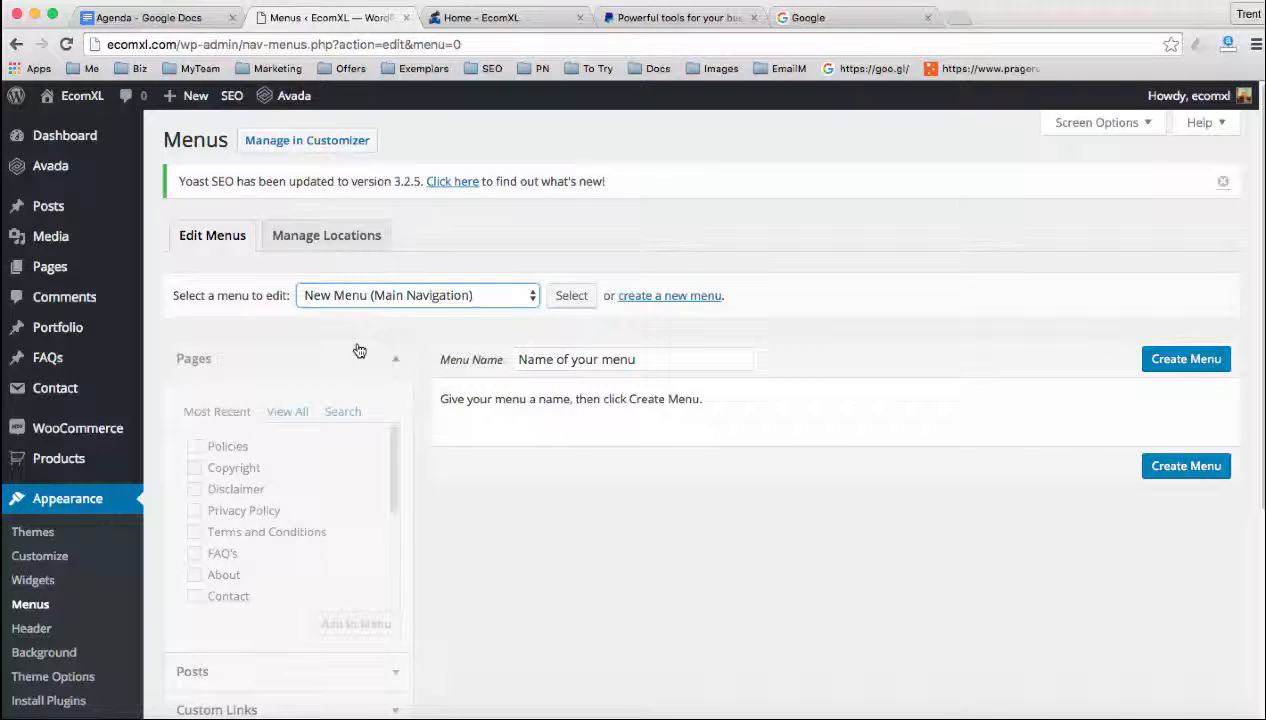
click(572, 295)
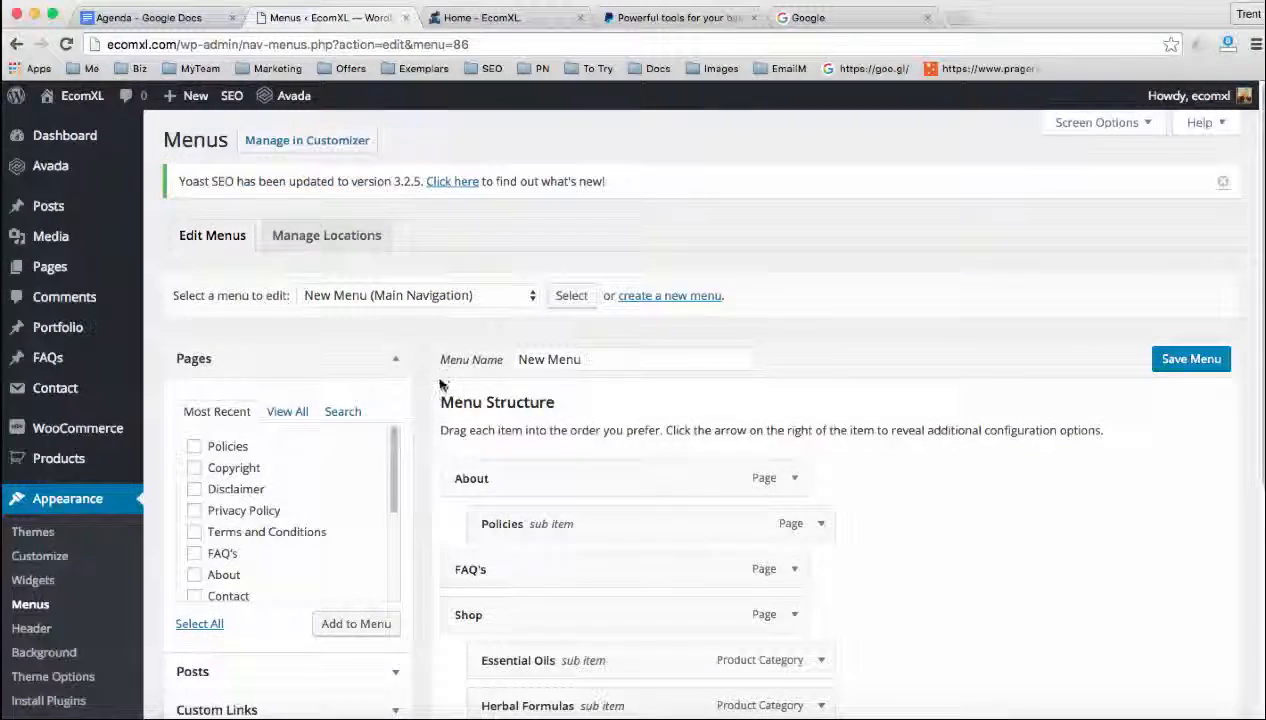
Add the Home page from the full page list to New Menu and place it first, above About
scroll(441, 384, down, 1)
scroll(440, 385, down, 3)
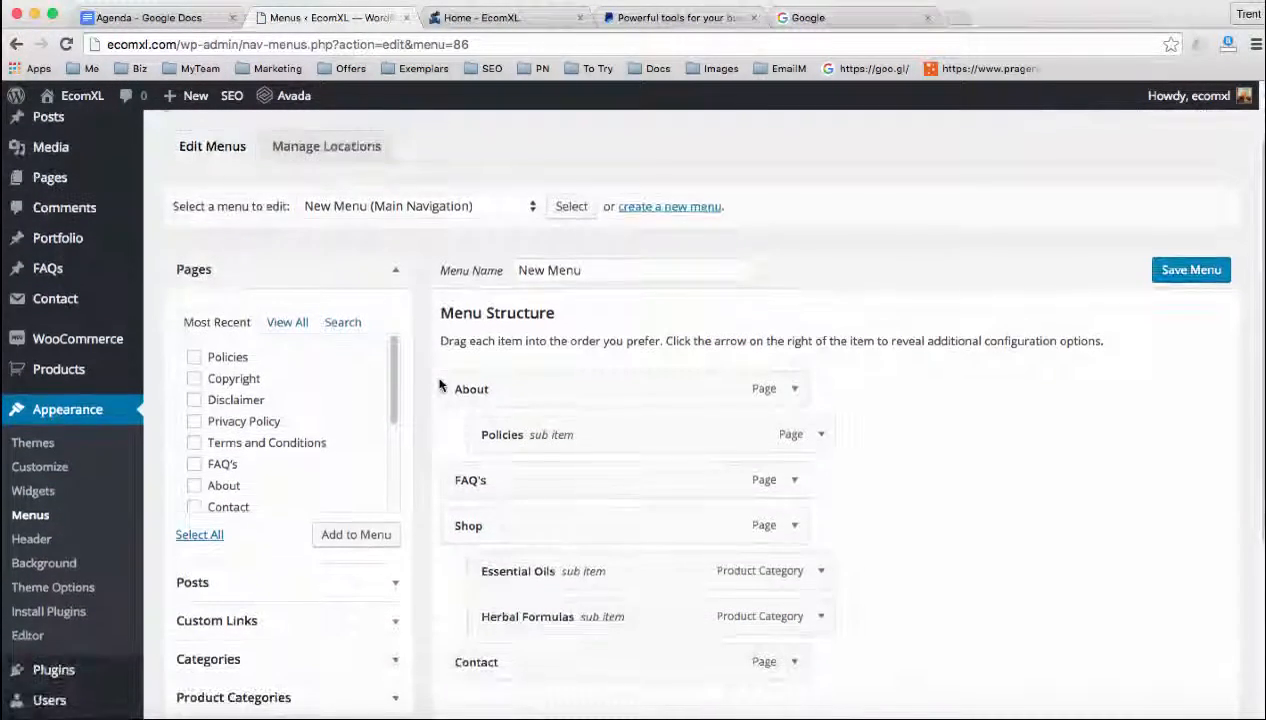
scroll(433, 376, down, 1)
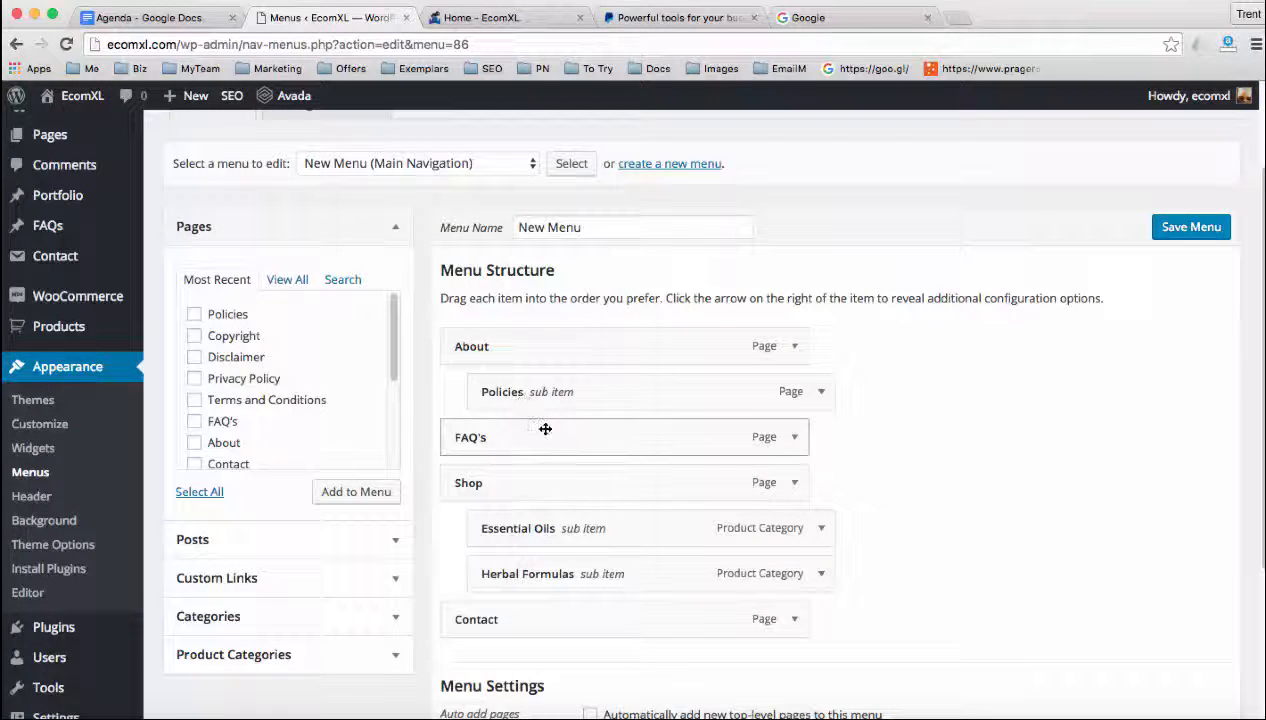
click(287, 281)
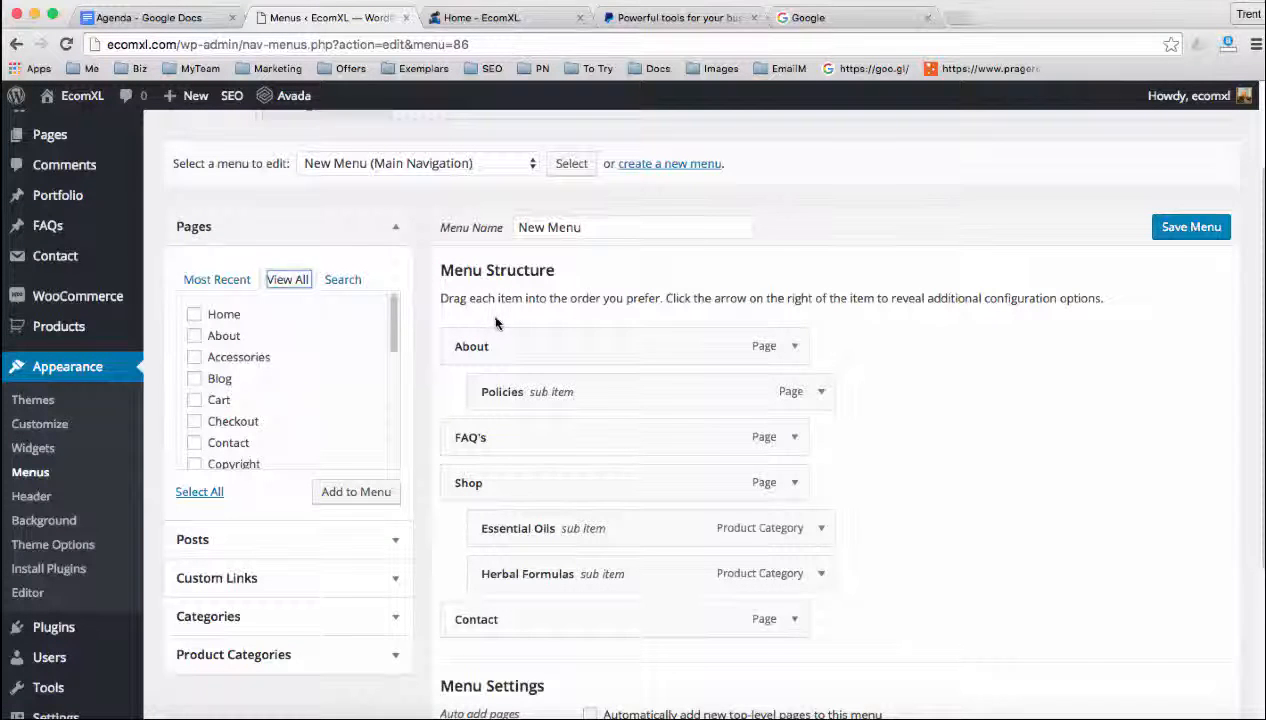
click(195, 315)
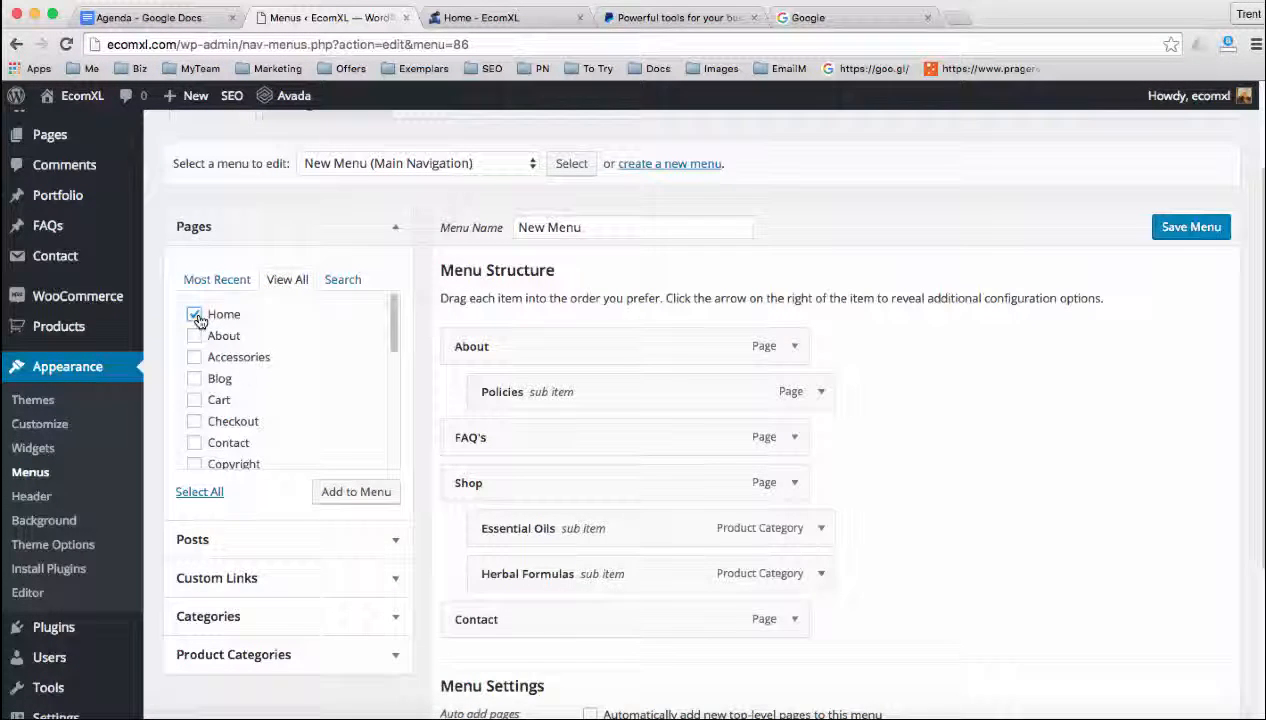
click(343, 493)
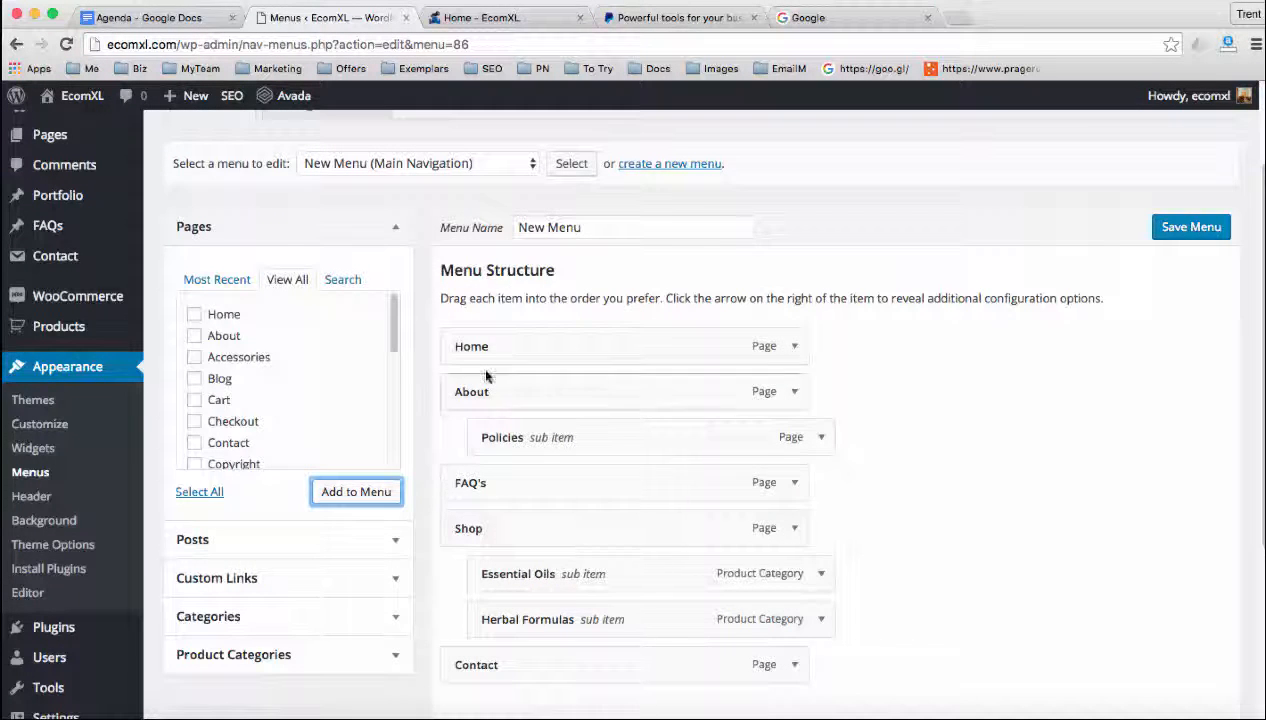
mouse_move(476, 350)
mouse_down()
mouse_move(512, 346)
mouse_move(484, 351)
mouse_move(487, 365)
mouse_up()
Move the FAQ's item between Home and About in the menu structure and save the menu
scroll(489, 370, down, 1)
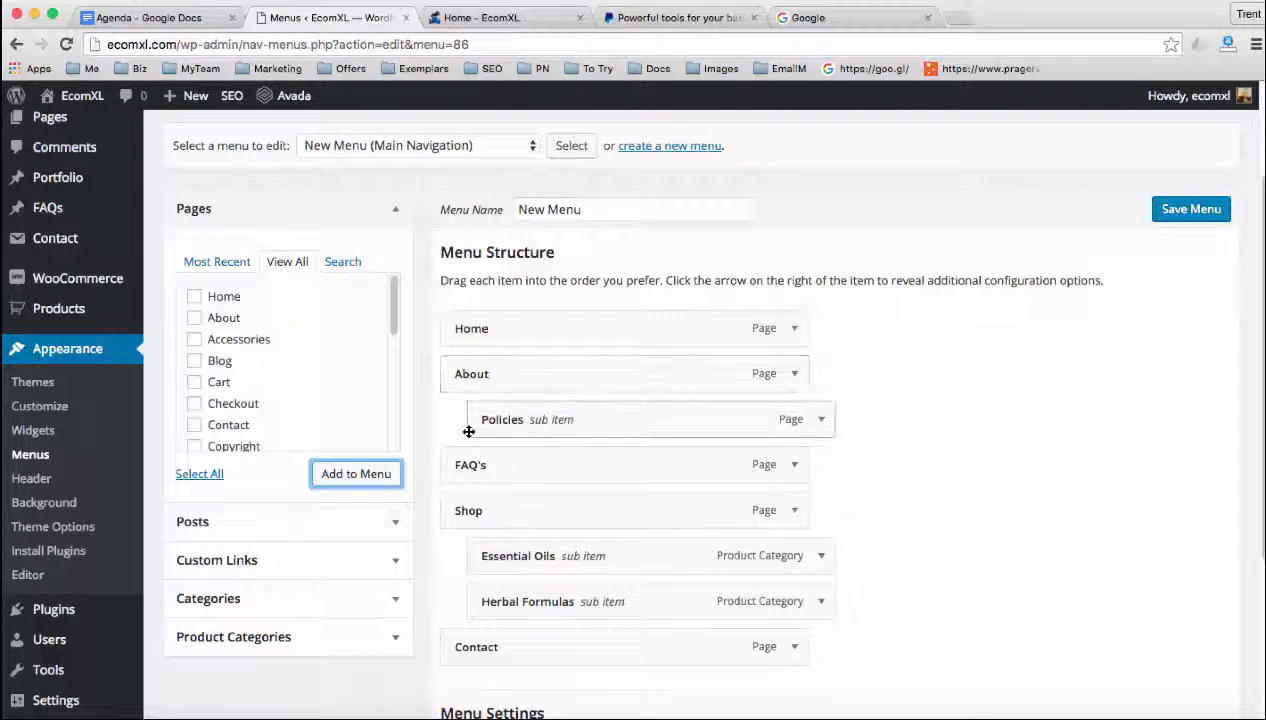
drag(467, 466, 478, 380)
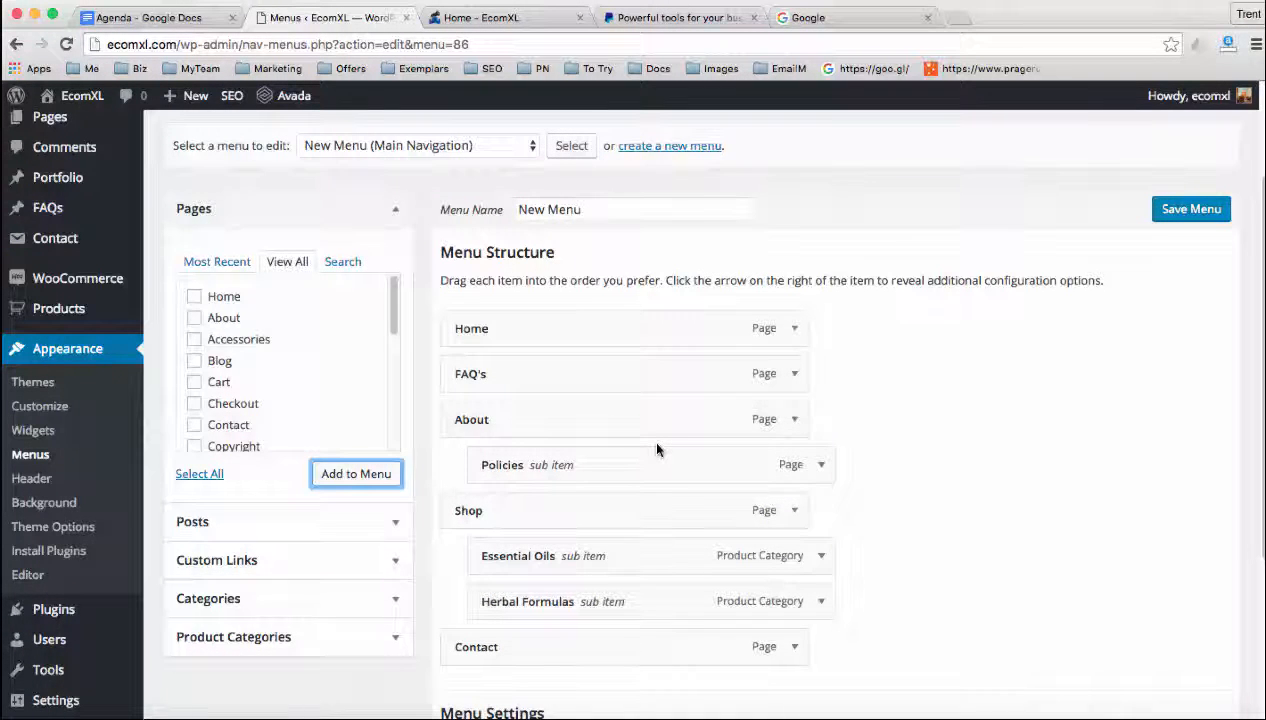
click(1172, 214)
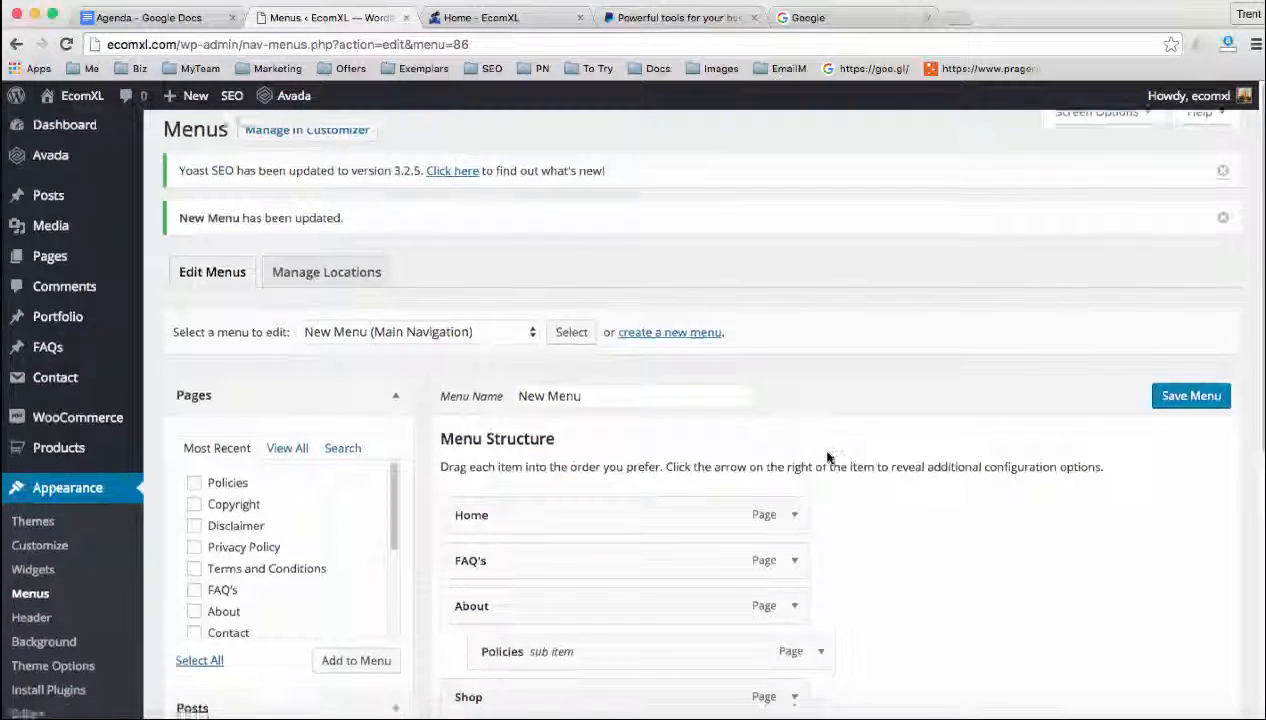
Open the menu locations, keep New Menu assigned to Main Navigation, and save the changes
scroll(827, 457, down, 2)
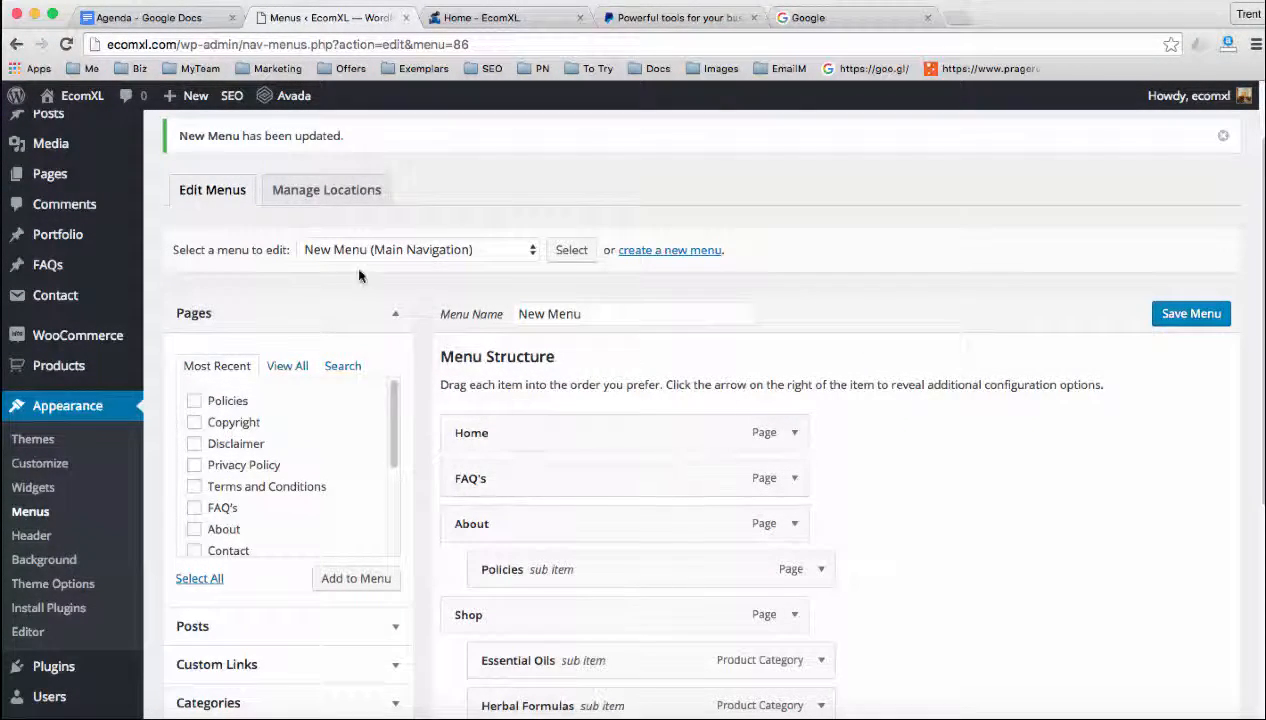
click(304, 194)
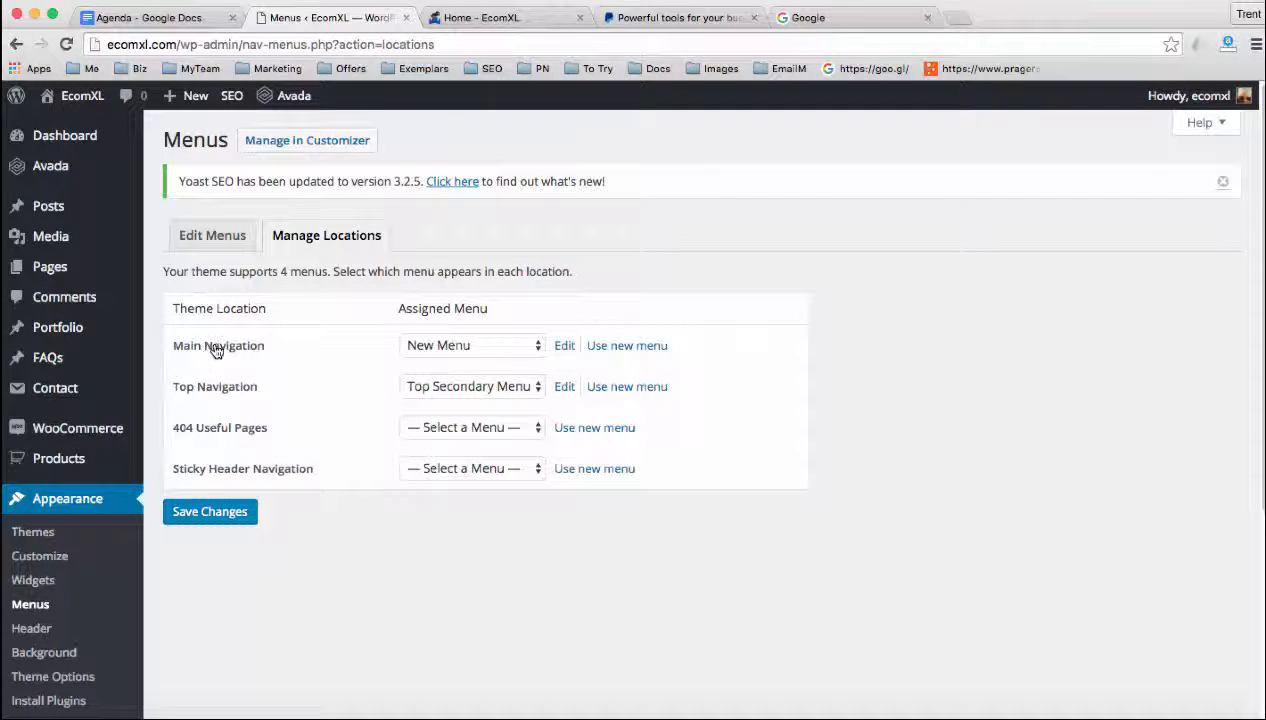
drag(213, 350, 261, 348)
click(431, 344)
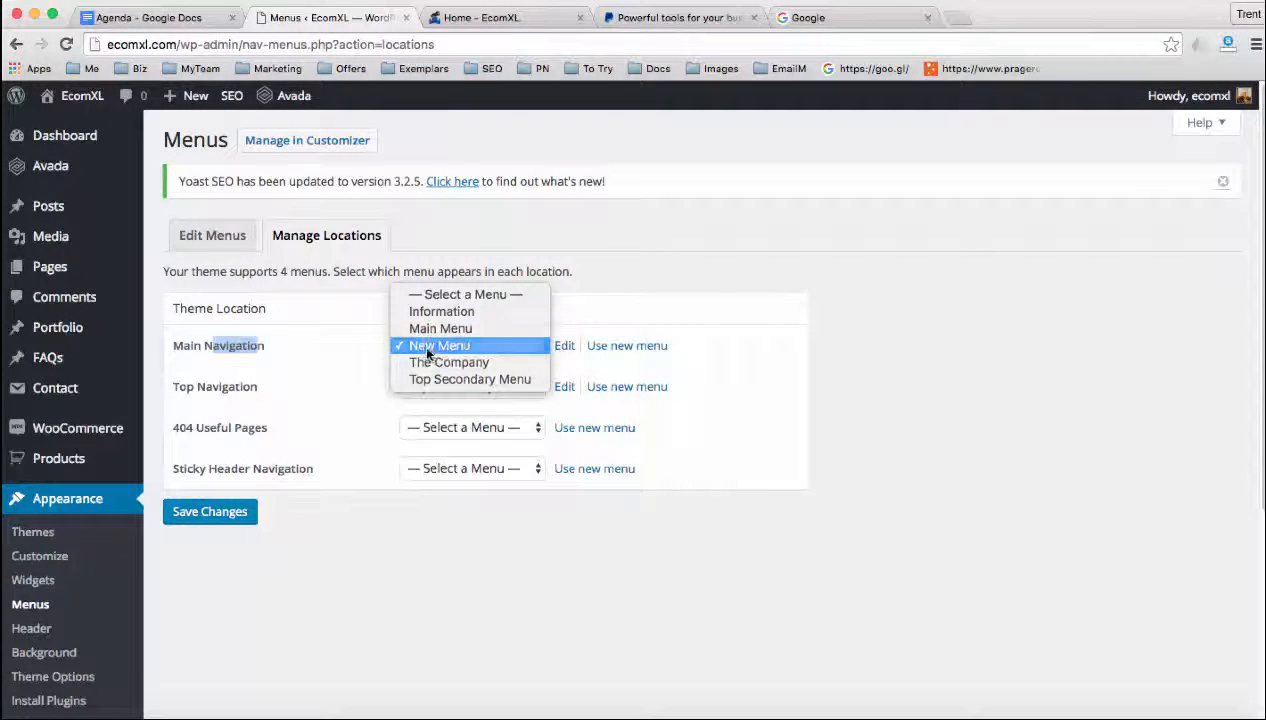
click(428, 346)
click(333, 347)
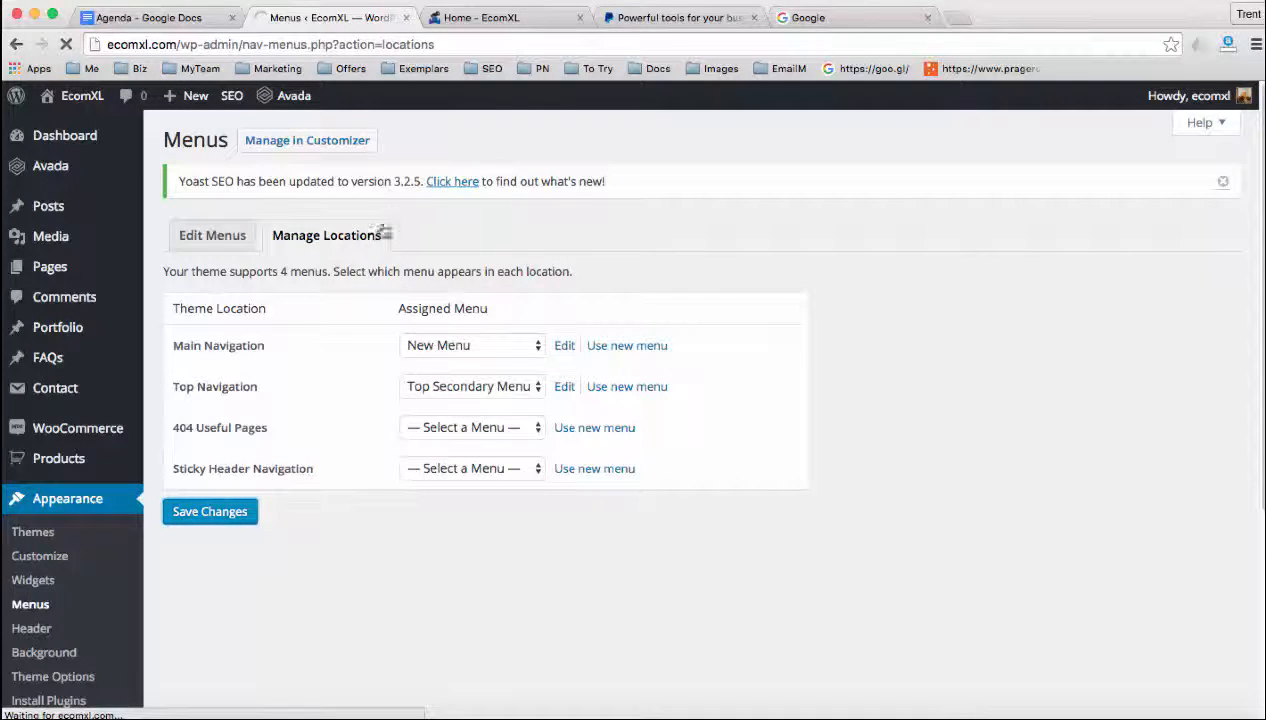
Reload the live EcomXL home page to check its navigation menu, then switch to the Agenda in Google Docs and review its items
click(479, 18)
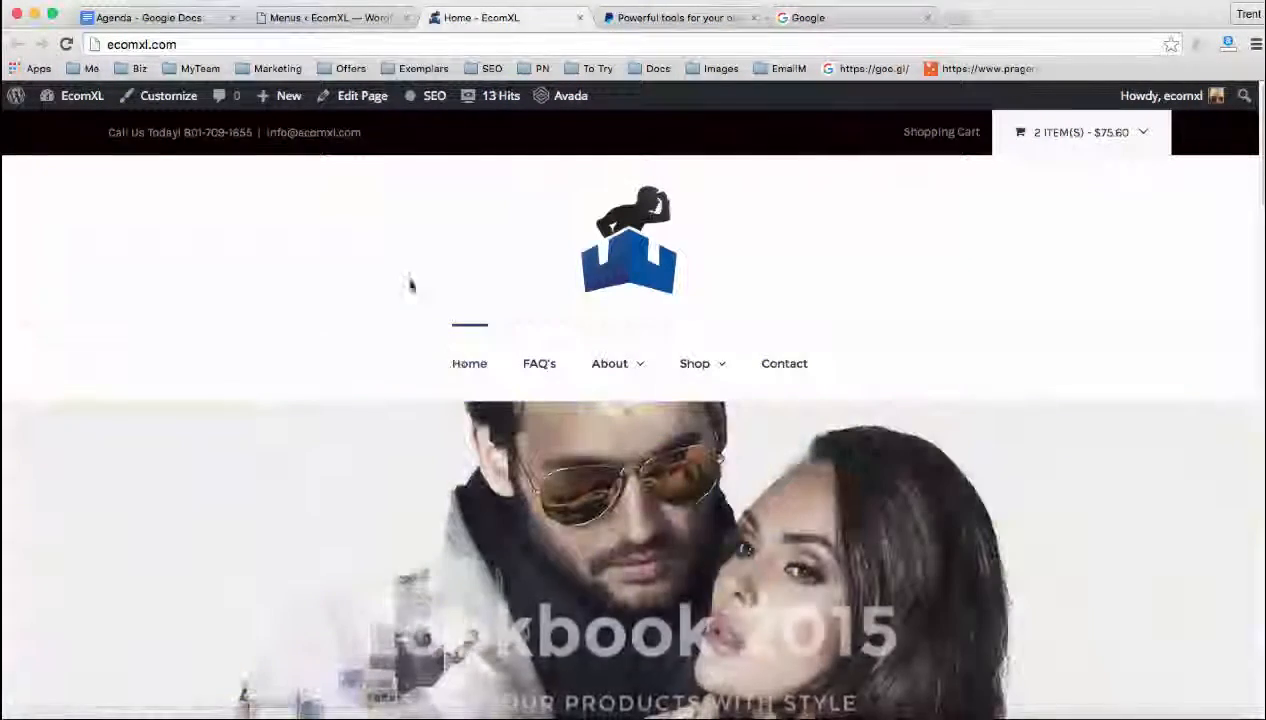
click(158, 17)
click(521, 529)
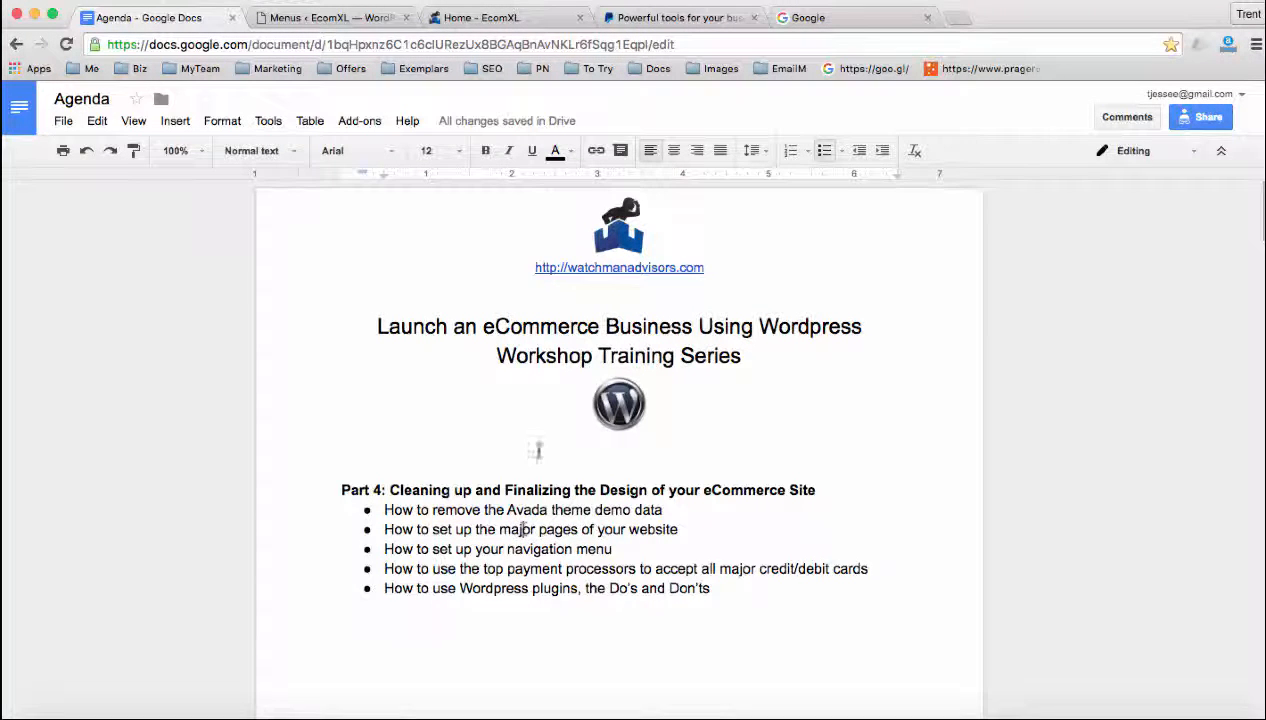
Return to the live EcomXL site and examine the About page and the Shop page's product listing
click(470, 17)
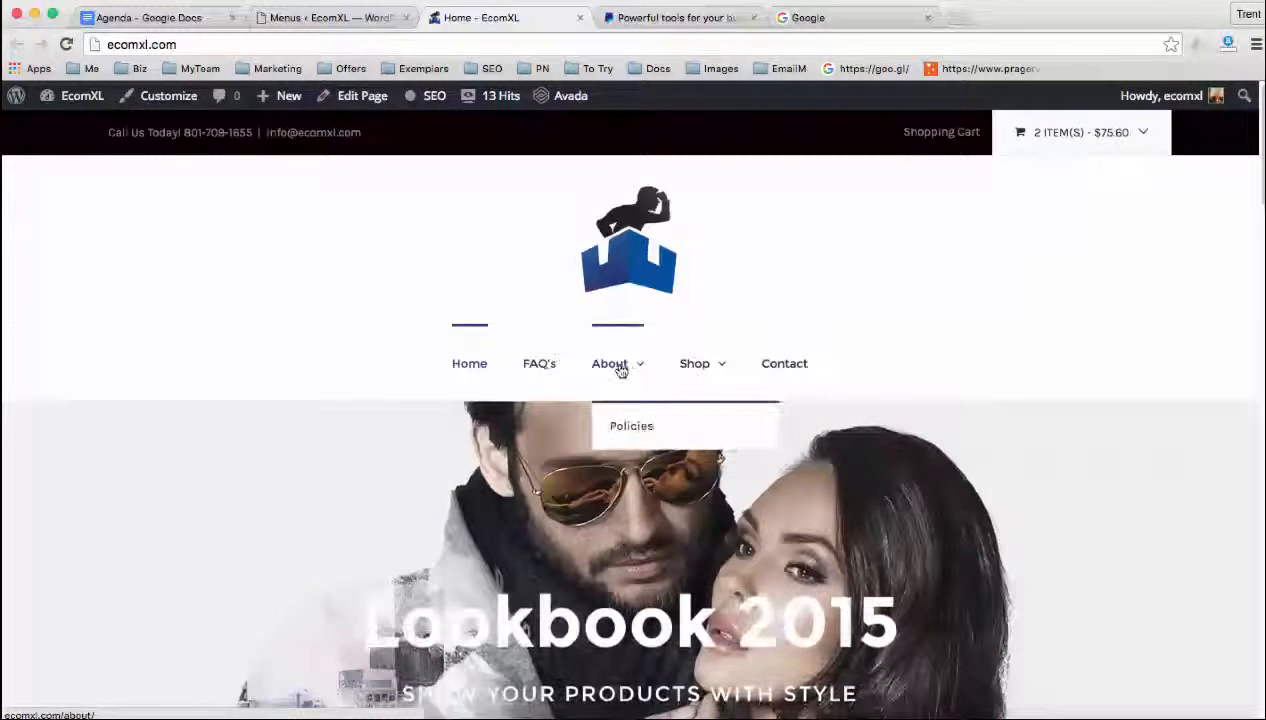
click(620, 368)
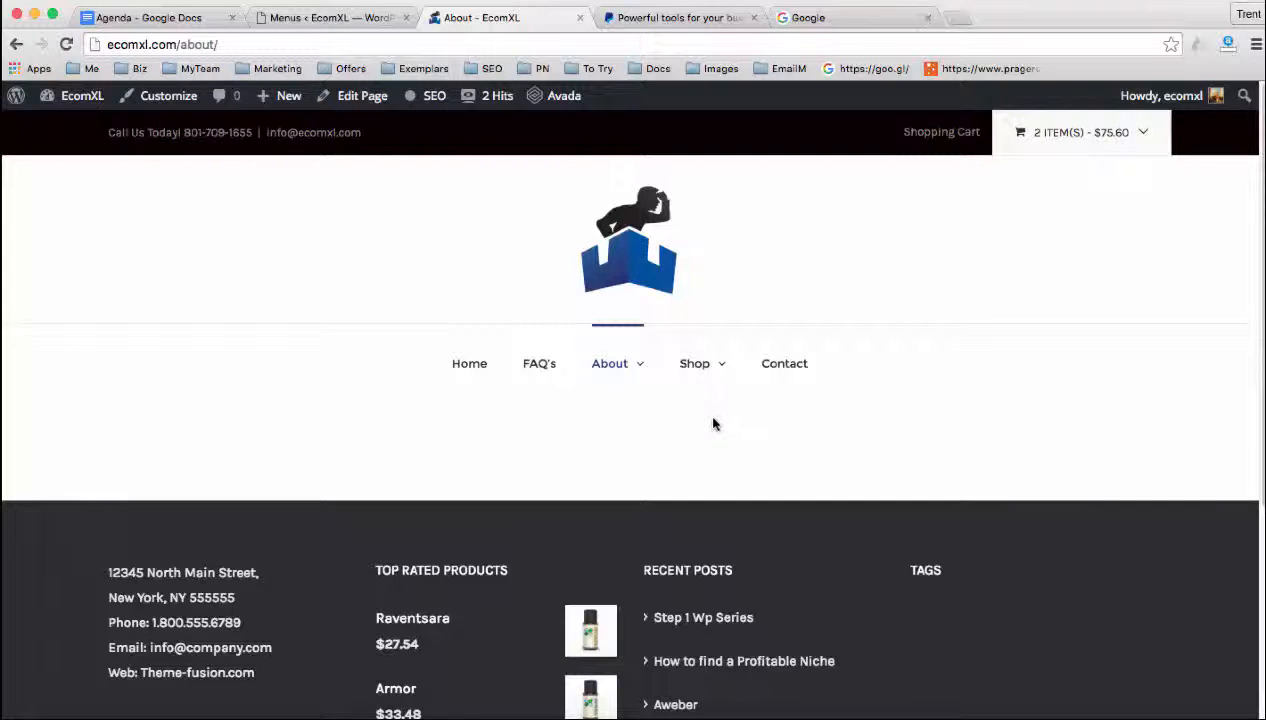
mouse_move(699, 366)
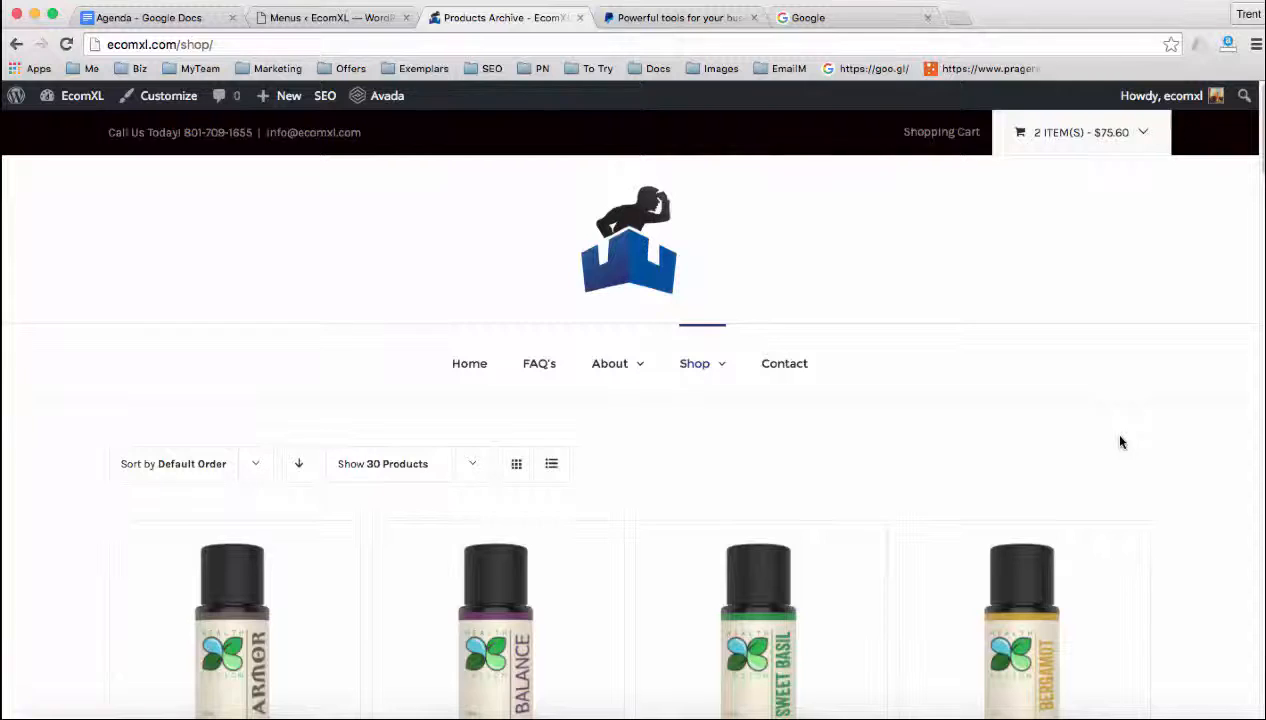
scroll(1120, 442, down, 4)
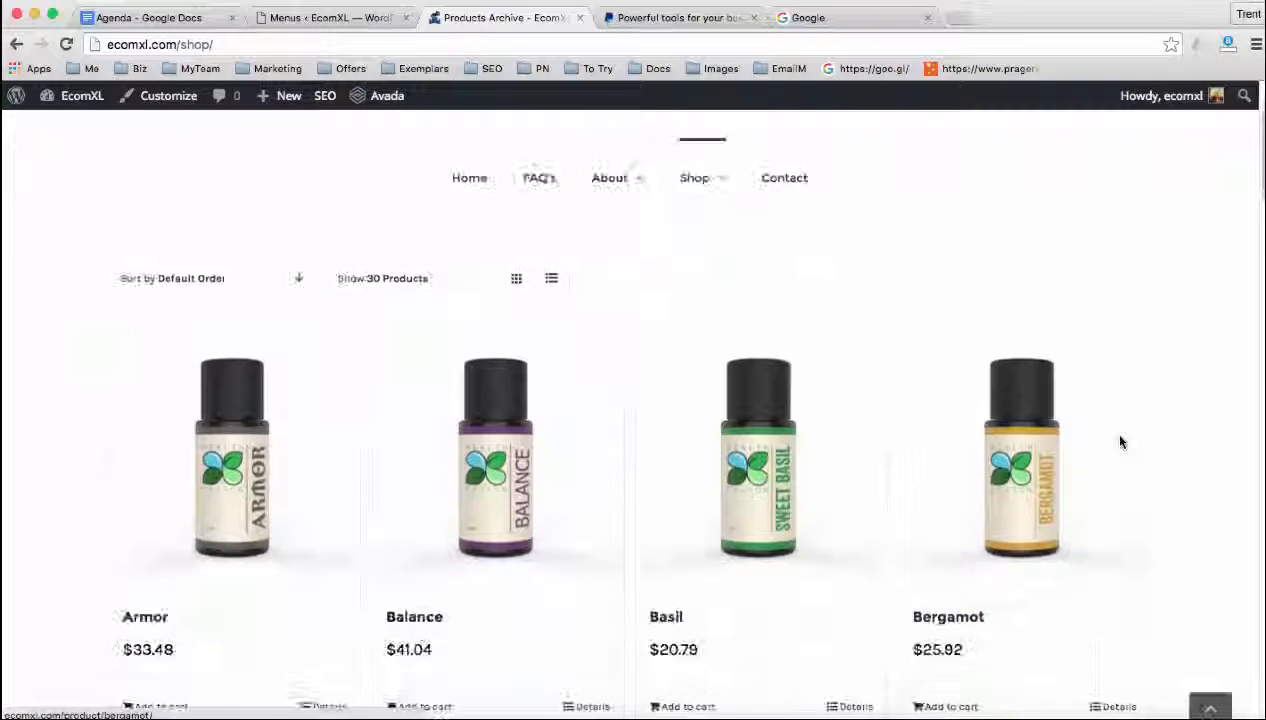
scroll(1120, 442, down, 10)
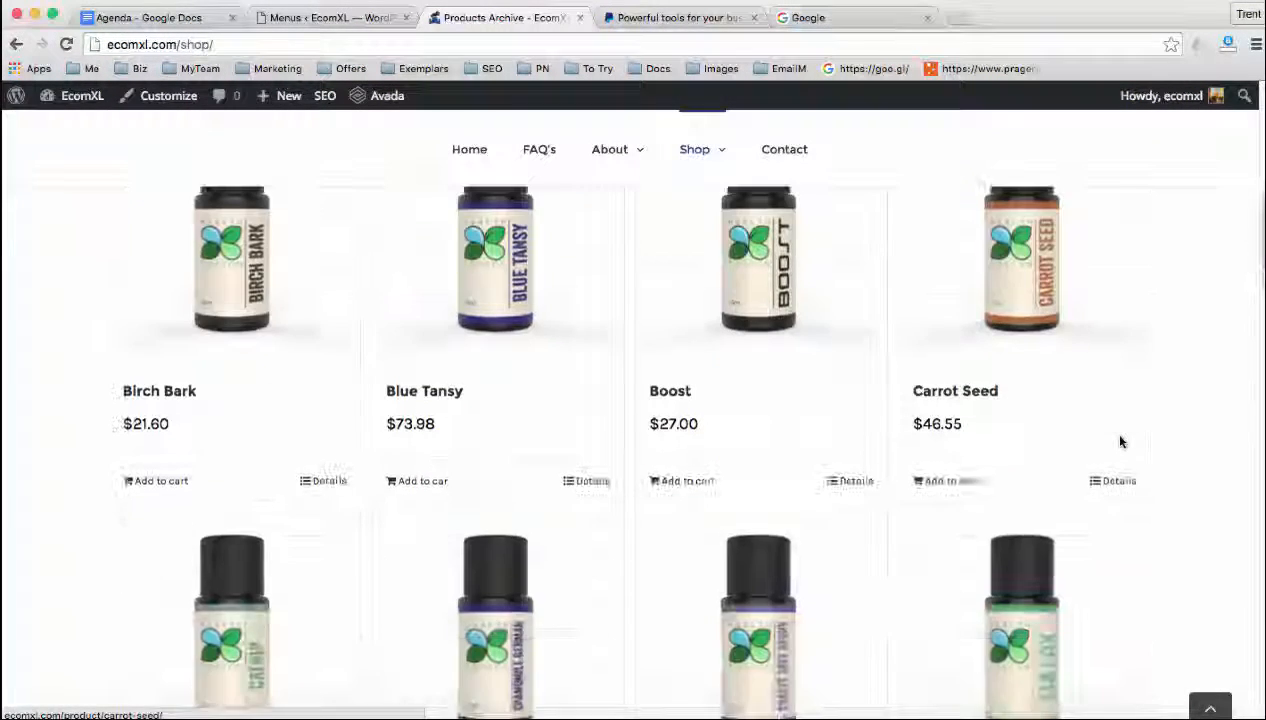
scroll(1120, 442, down, 10)
Open the live Contact page and examine the contact form's name, email, subject and message fields
scroll(1120, 442, up, 20)
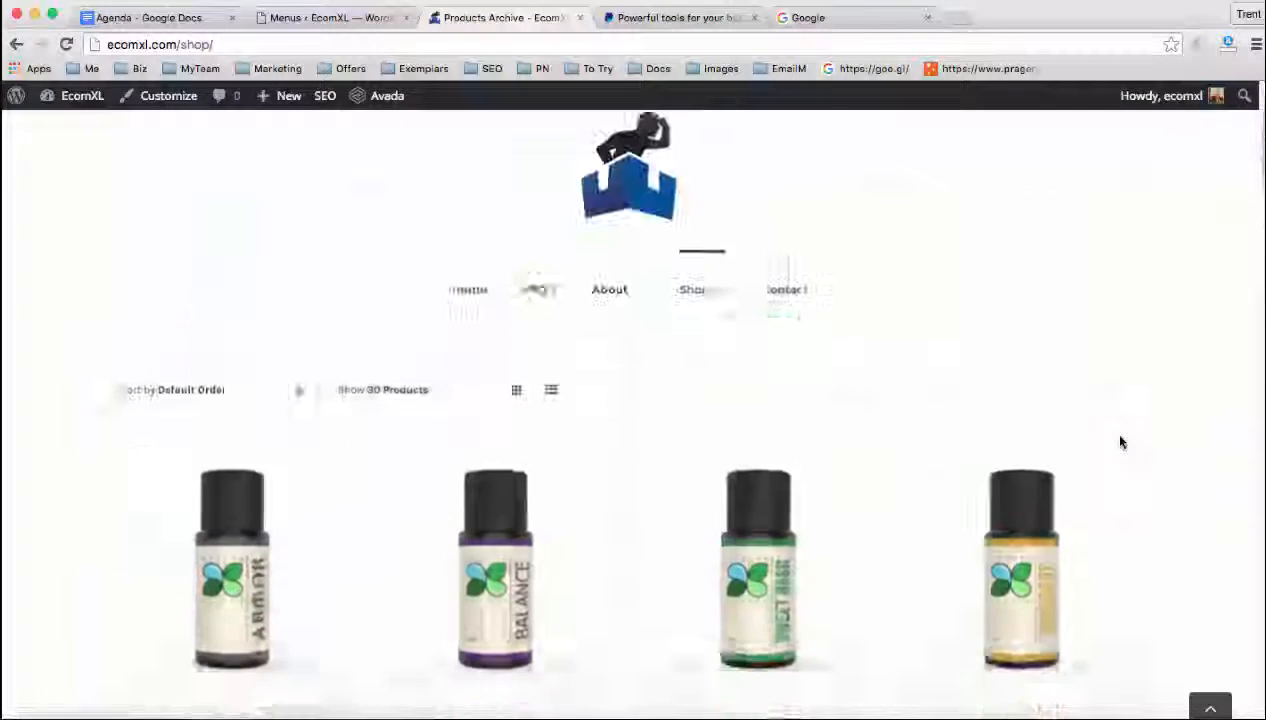
scroll(1120, 442, up, 2)
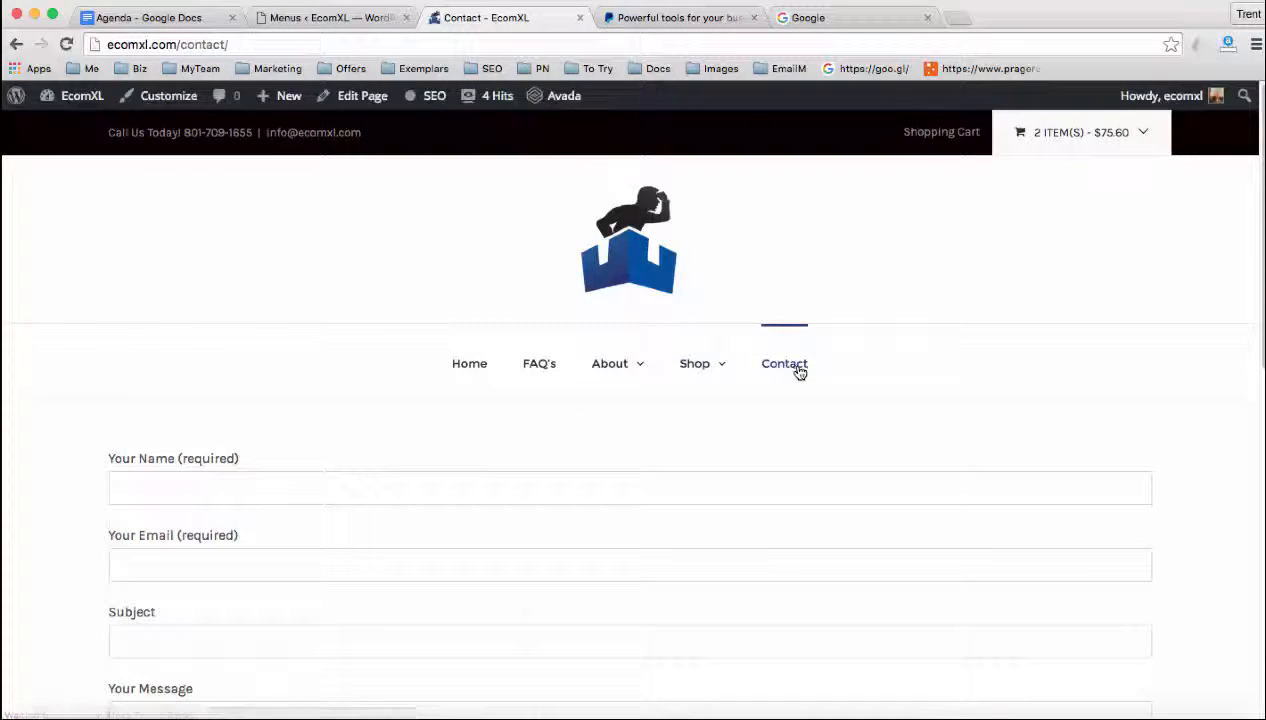
click(228, 495)
click(198, 572)
click(198, 632)
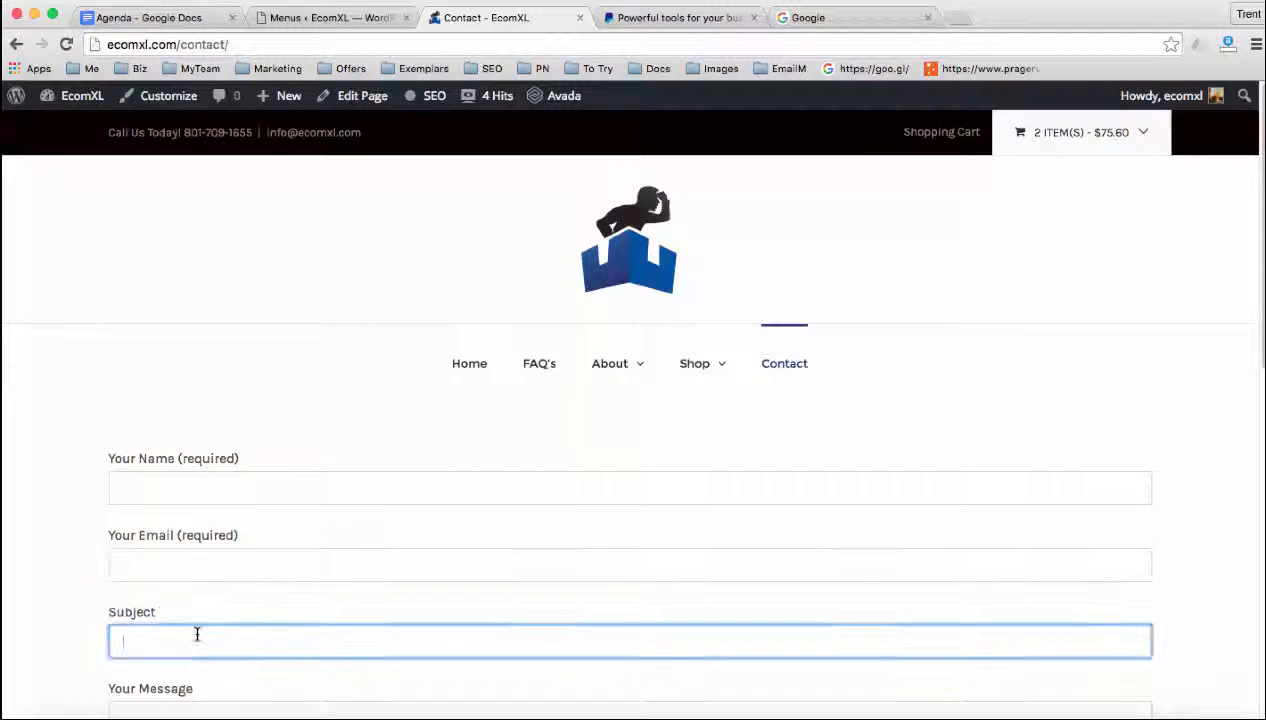
scroll(283, 570, down, 3)
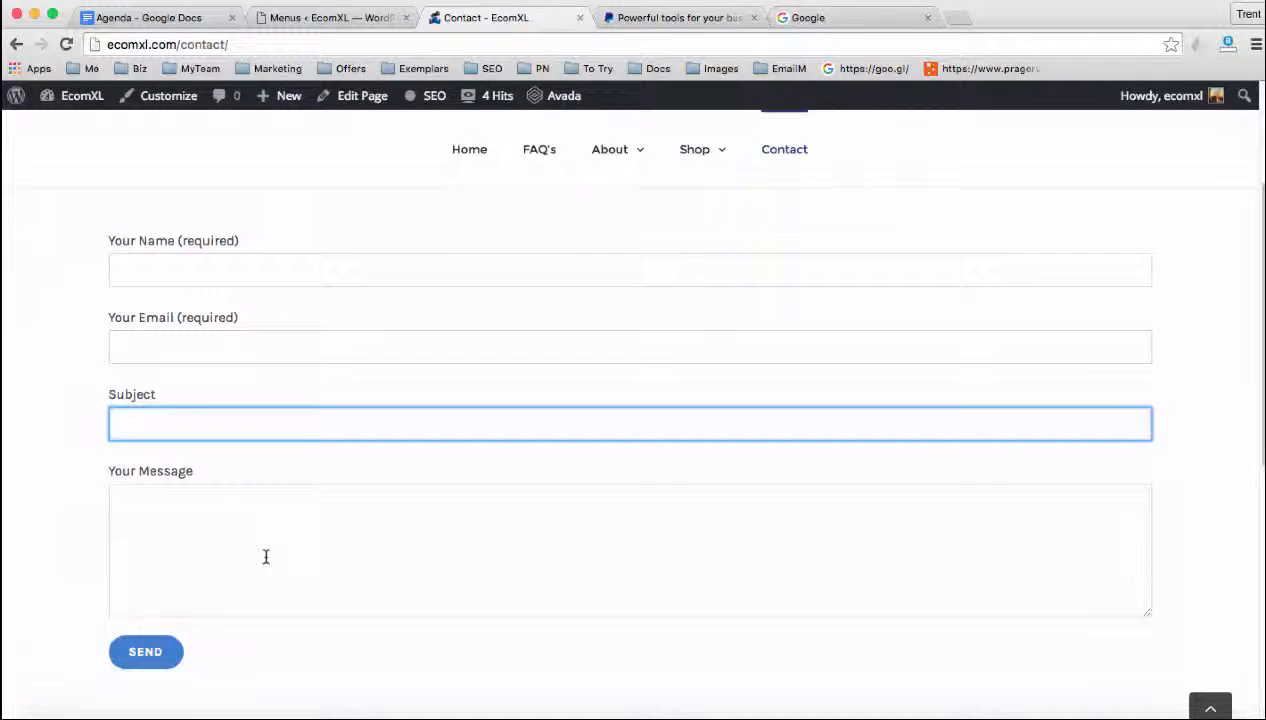
Return to the WordPress dashboard and find the Contact Form 7 entry among the installed plugins
scroll(274, 545, up, 3)
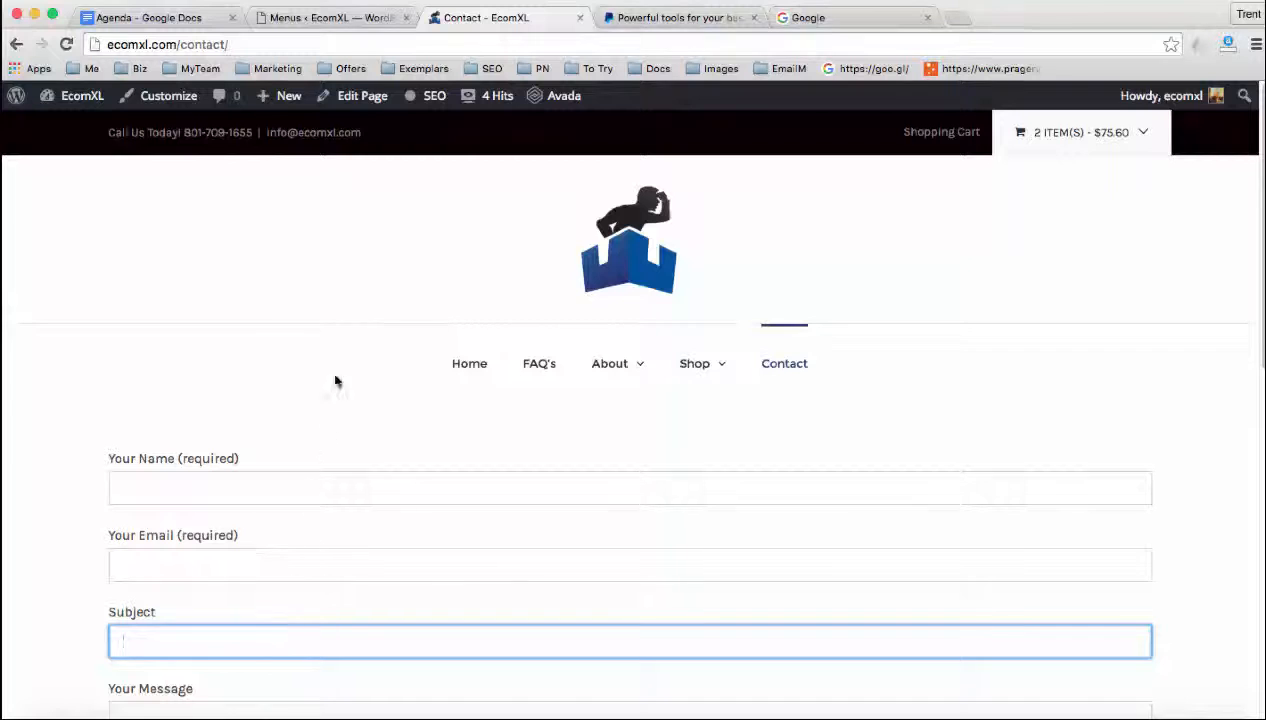
click(311, 18)
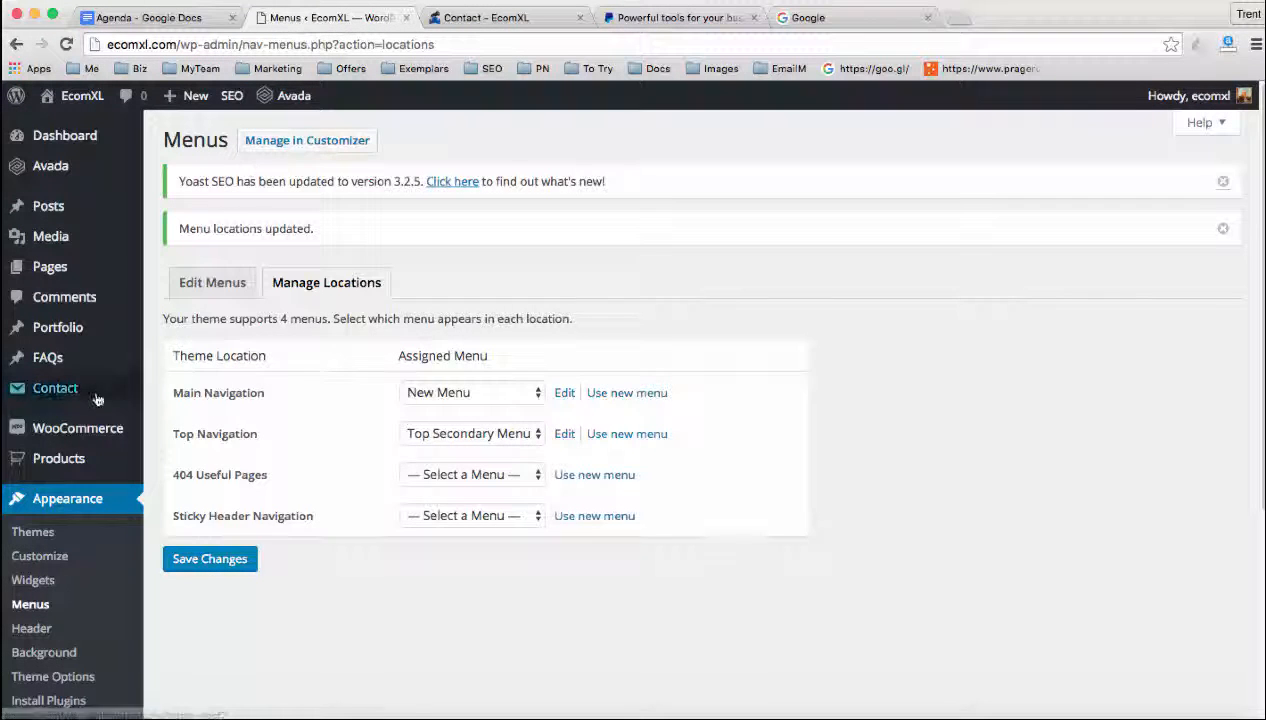
scroll(71, 410, down, 3)
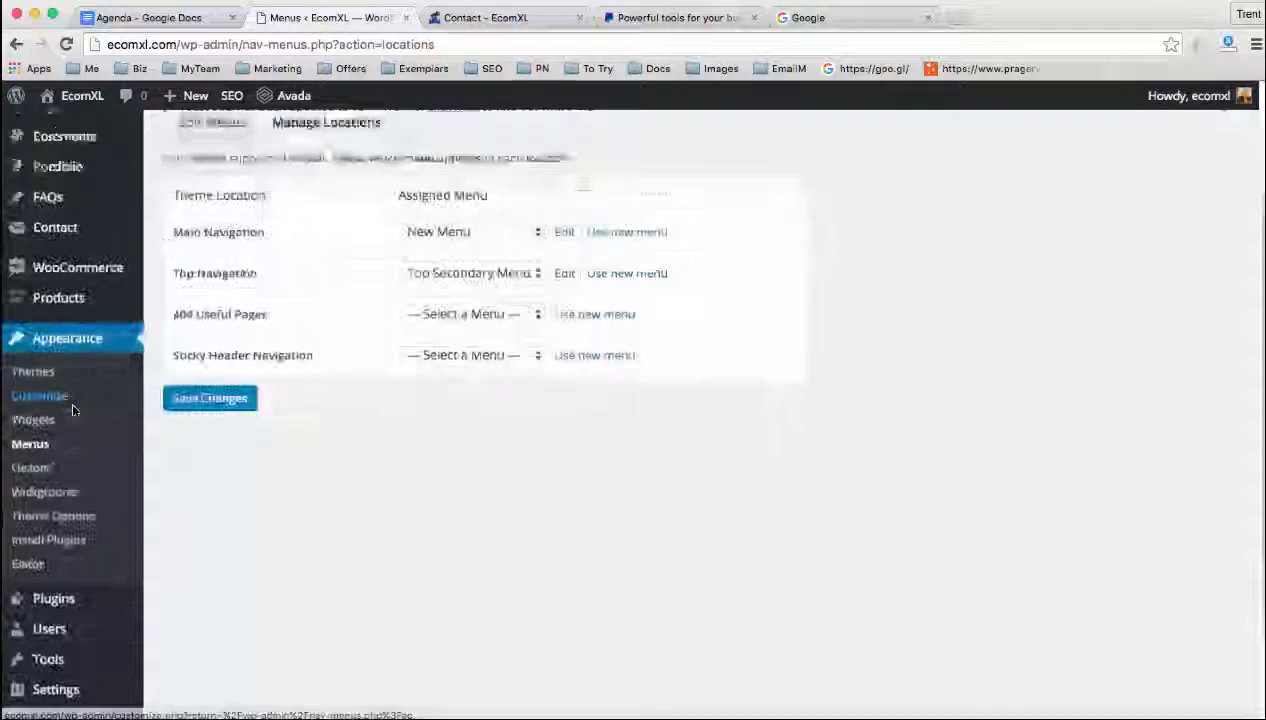
click(177, 520)
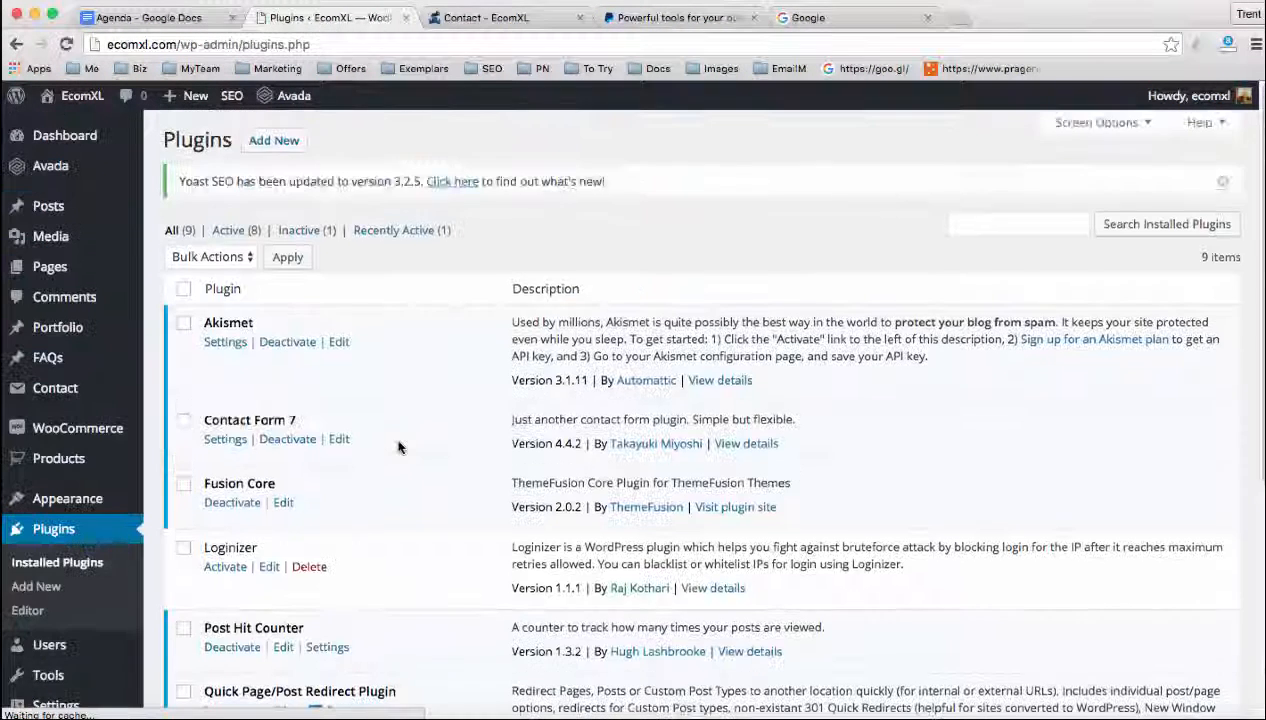
drag(204, 420, 302, 426)
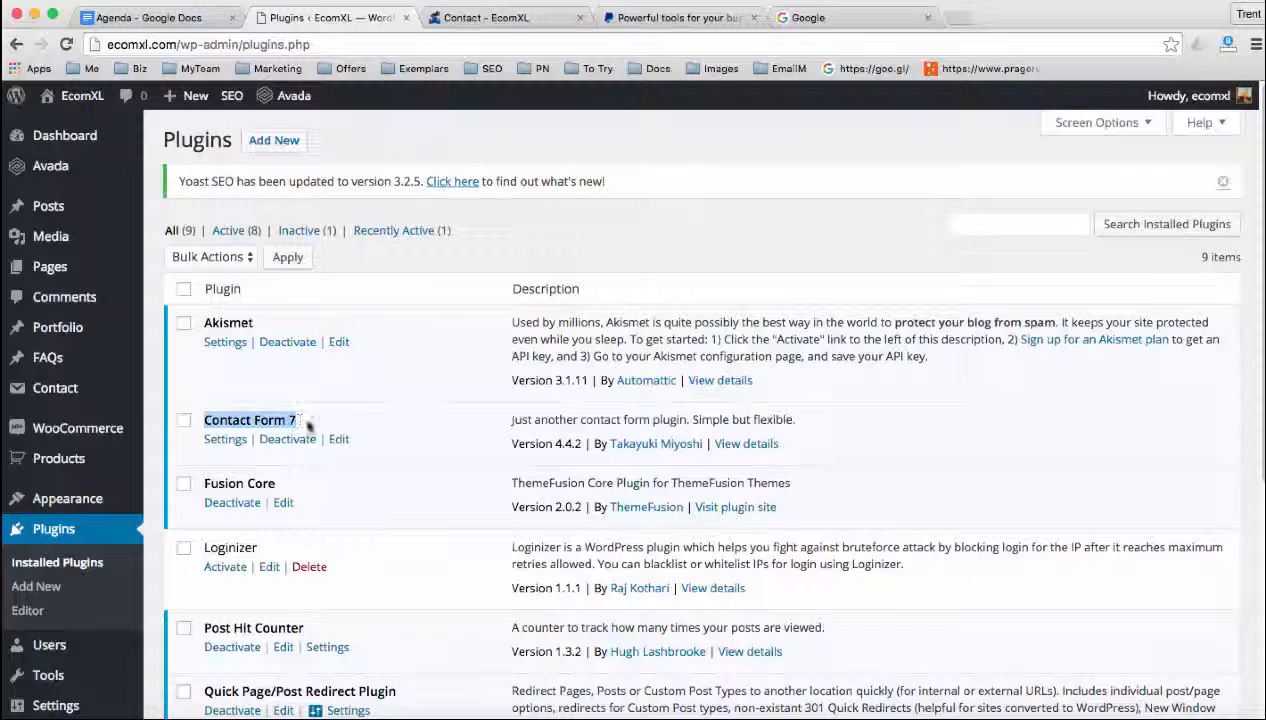
Search the plugins available to add for "contact form 7"
click(52, 589)
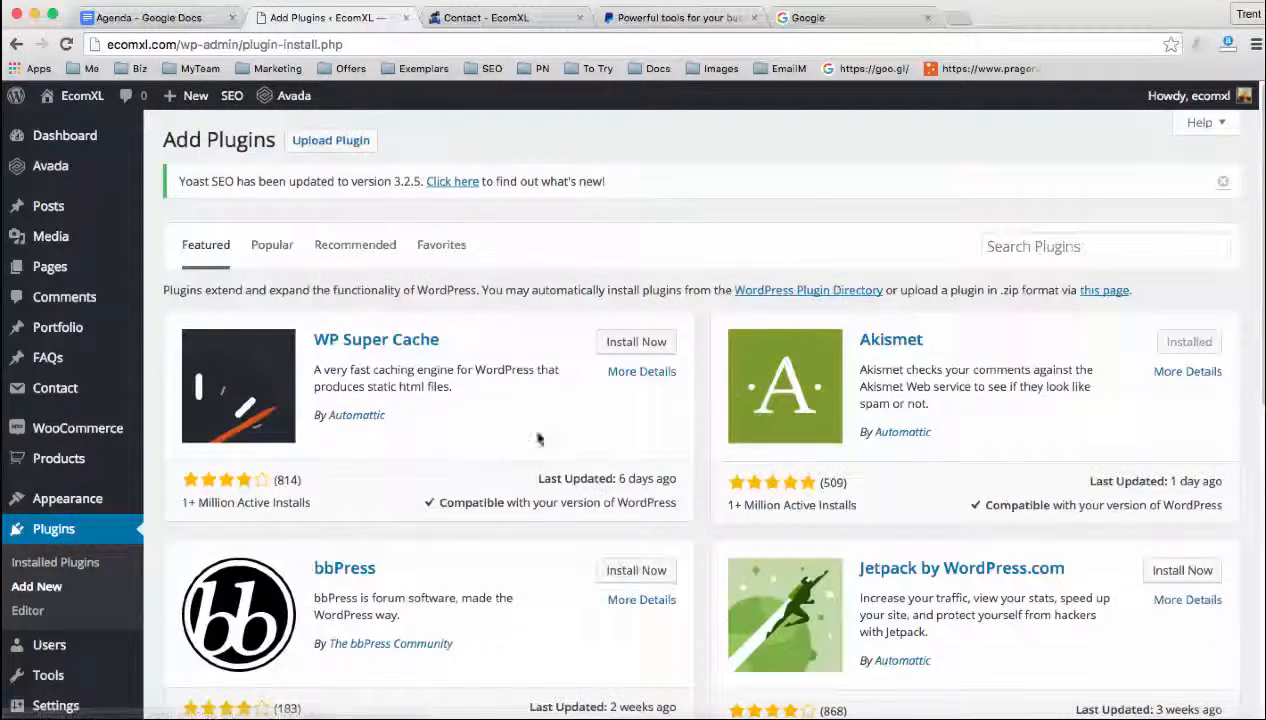
click(989, 246)
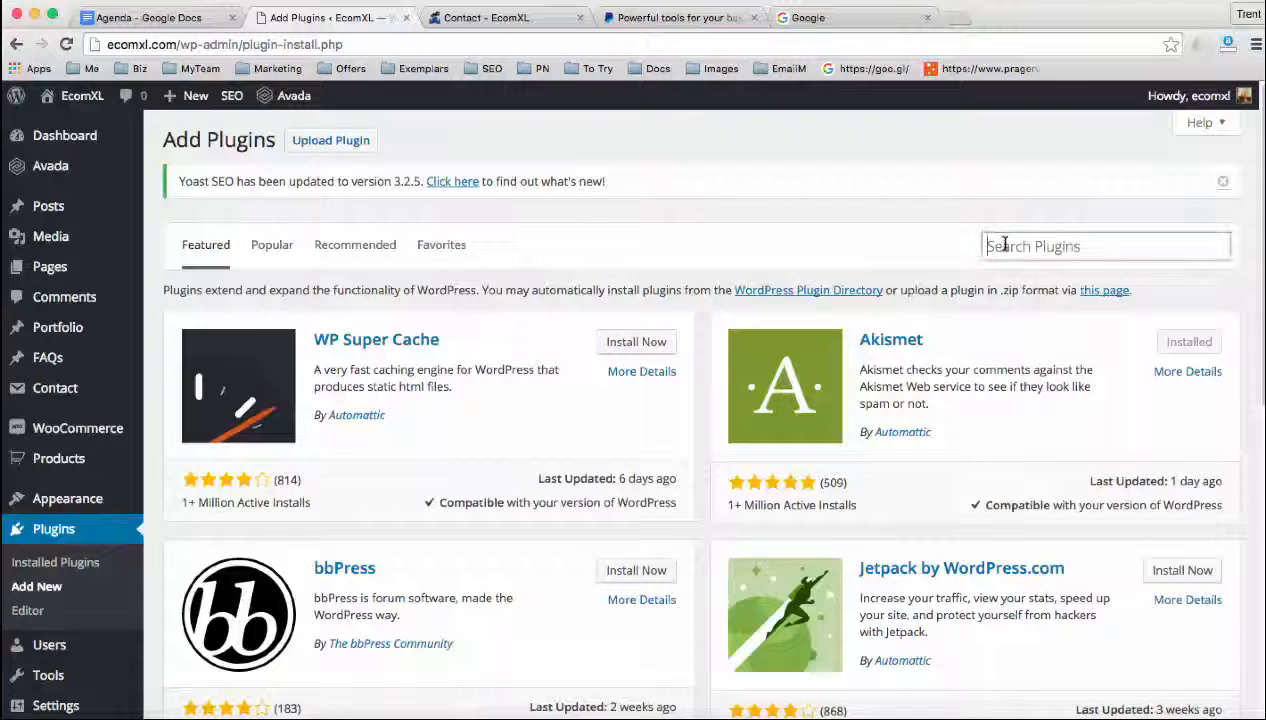
text(contact)
key(BackSpace)
key(BackSpace)
text(act form)
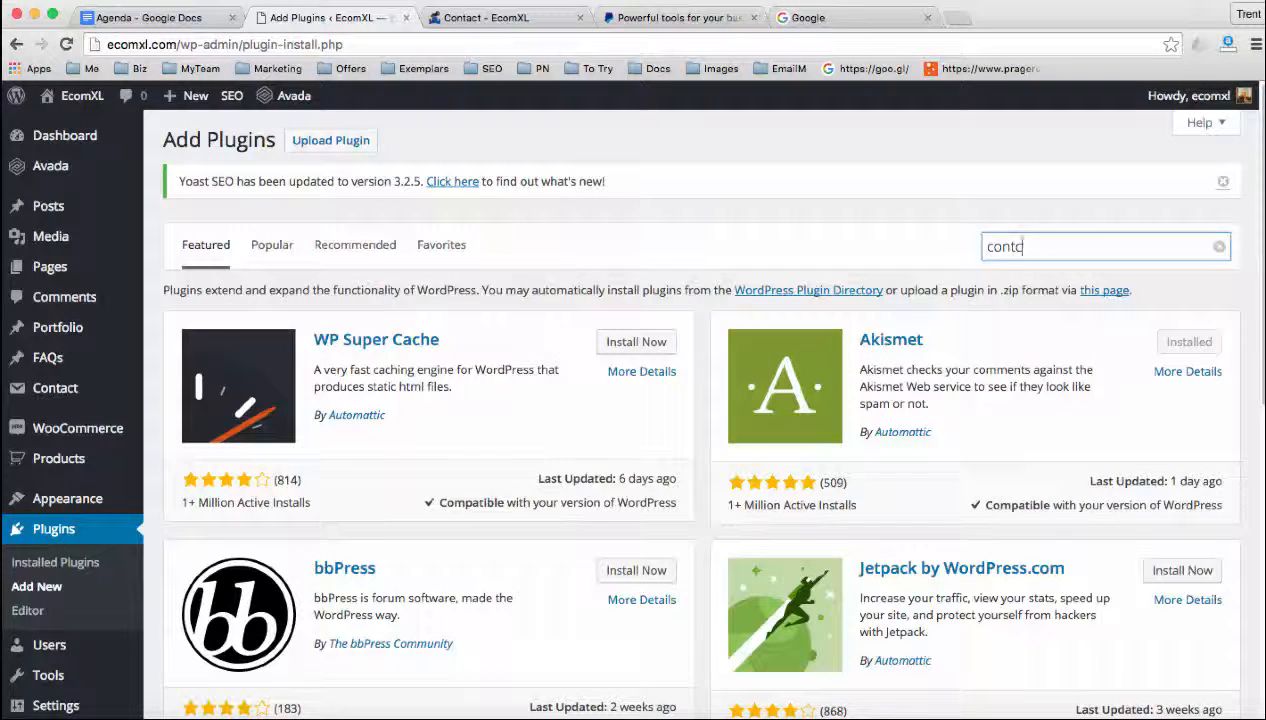
text( 7)
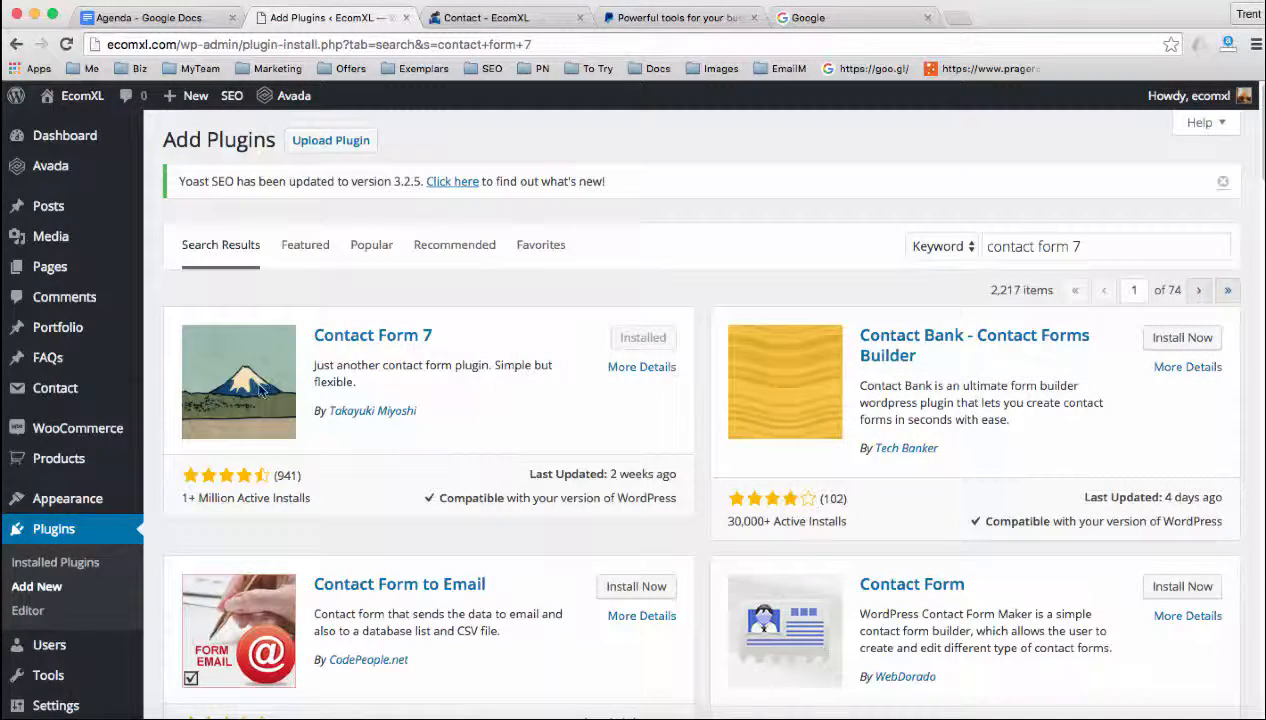
Open the list of contact forms and copy the shortcode of Contact form 1
click(55, 392)
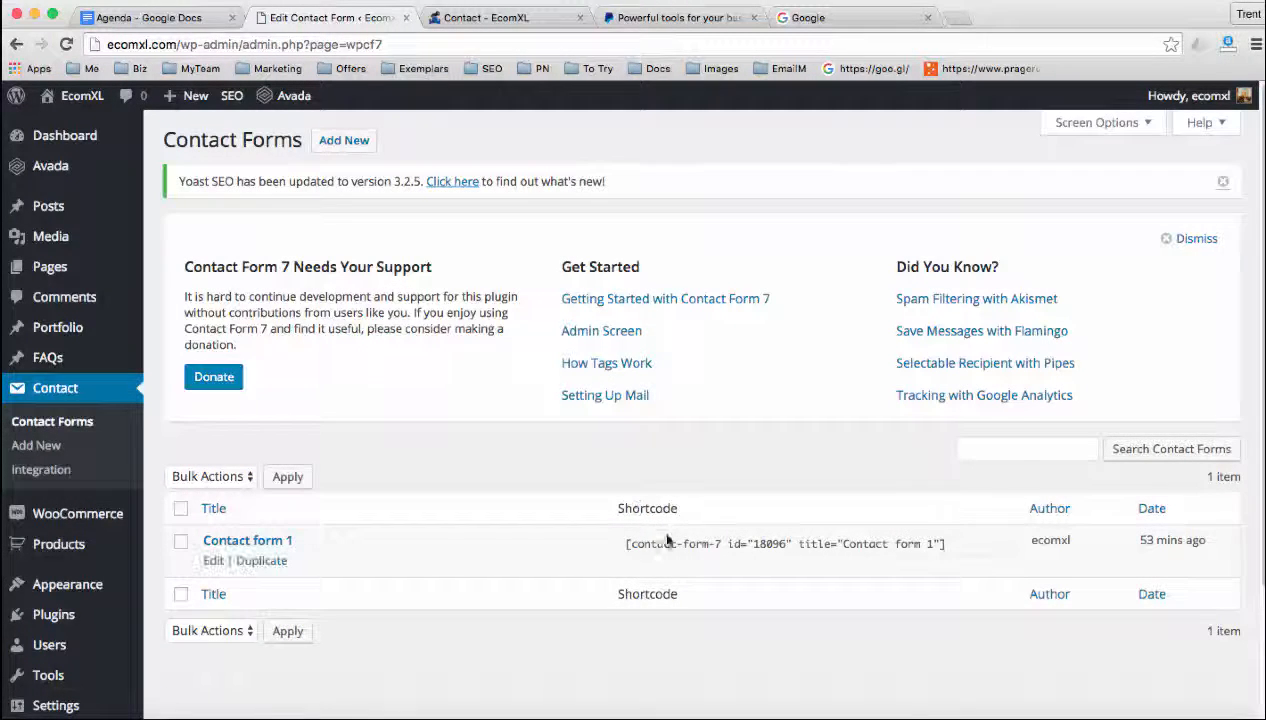
click(670, 543)
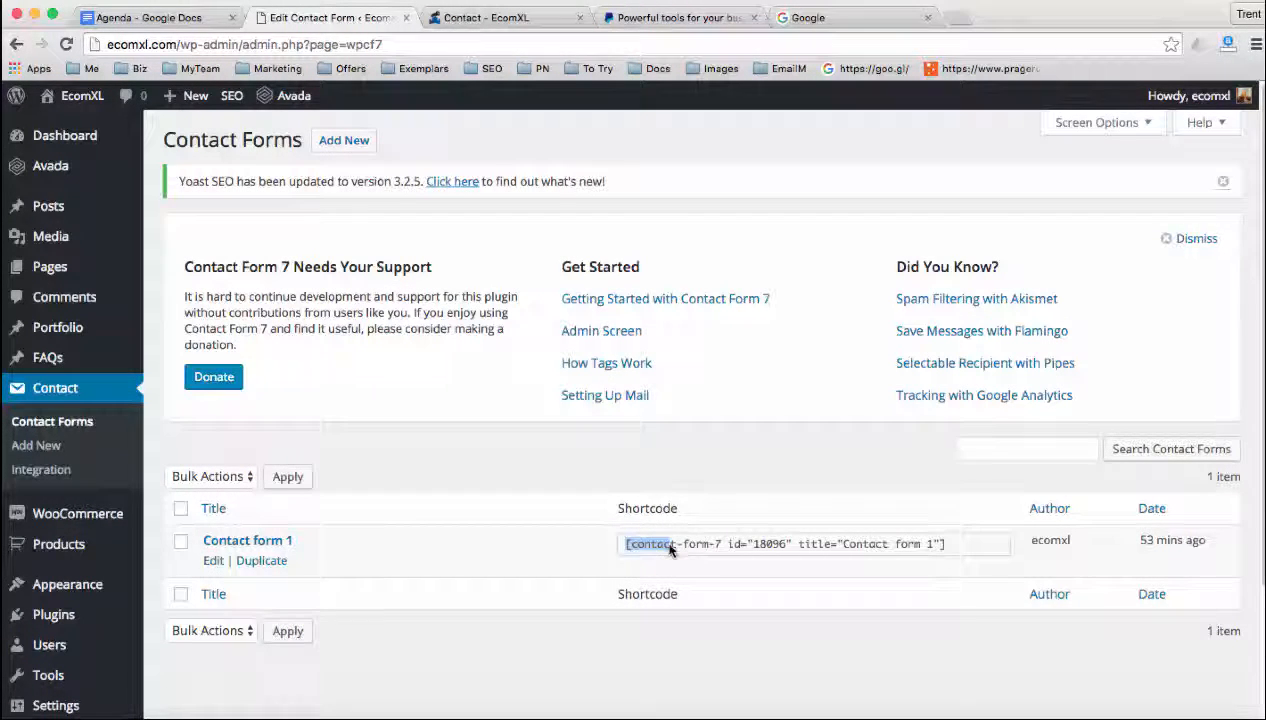
triple_click(673, 544)
right_click(673, 544)
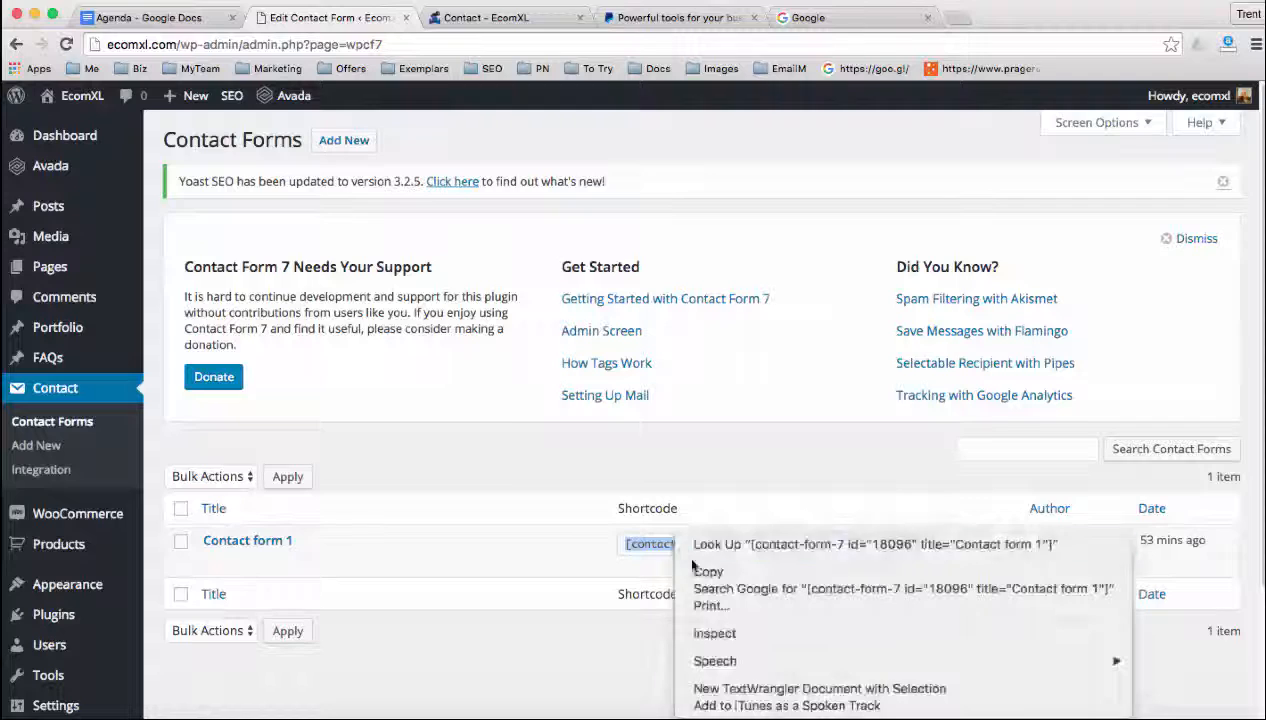
click(705, 571)
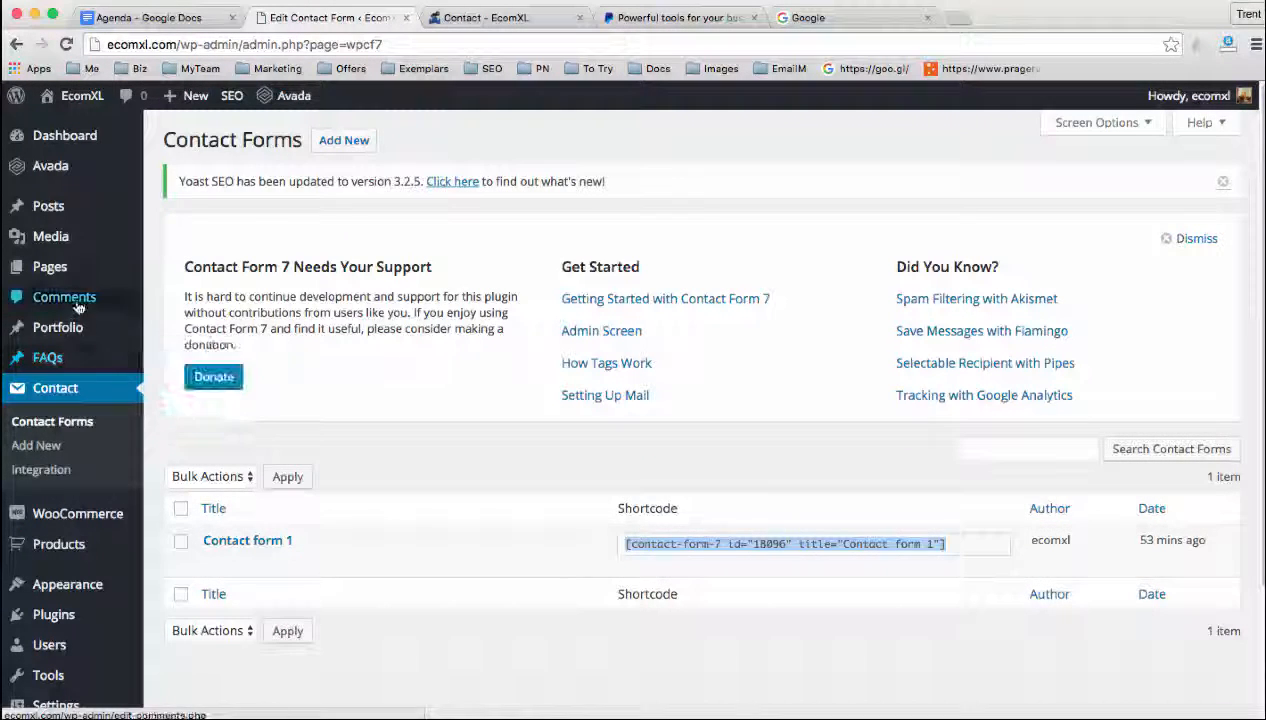
Open the Contact page for editing and check the Contact form 1 shortcode in its content
click(57, 269)
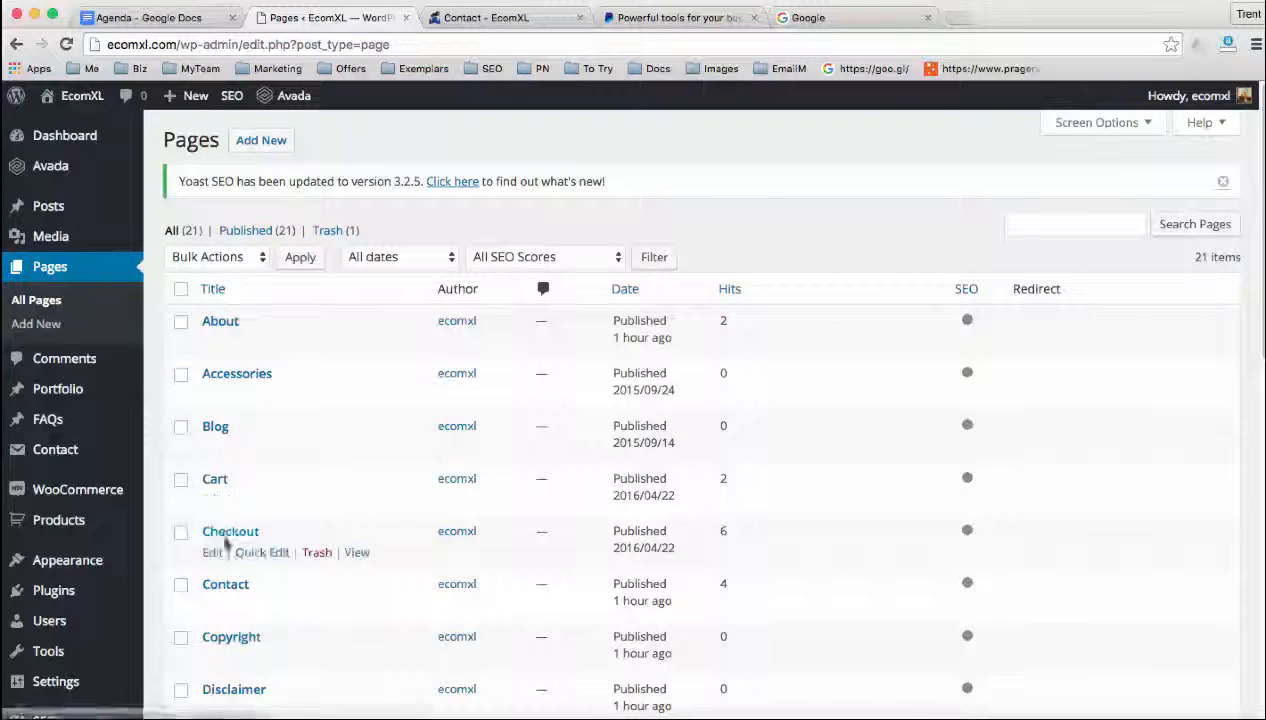
click(216, 605)
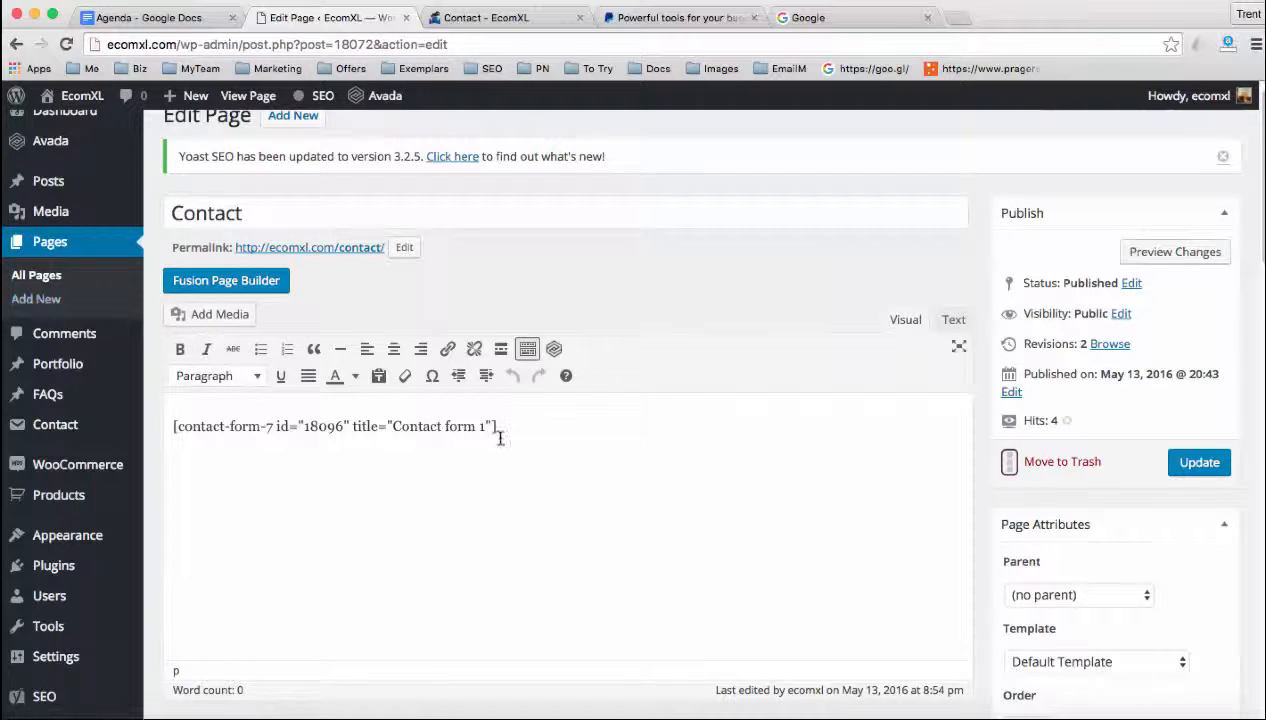
drag(490, 426, 172, 426)
right_click(186, 428)
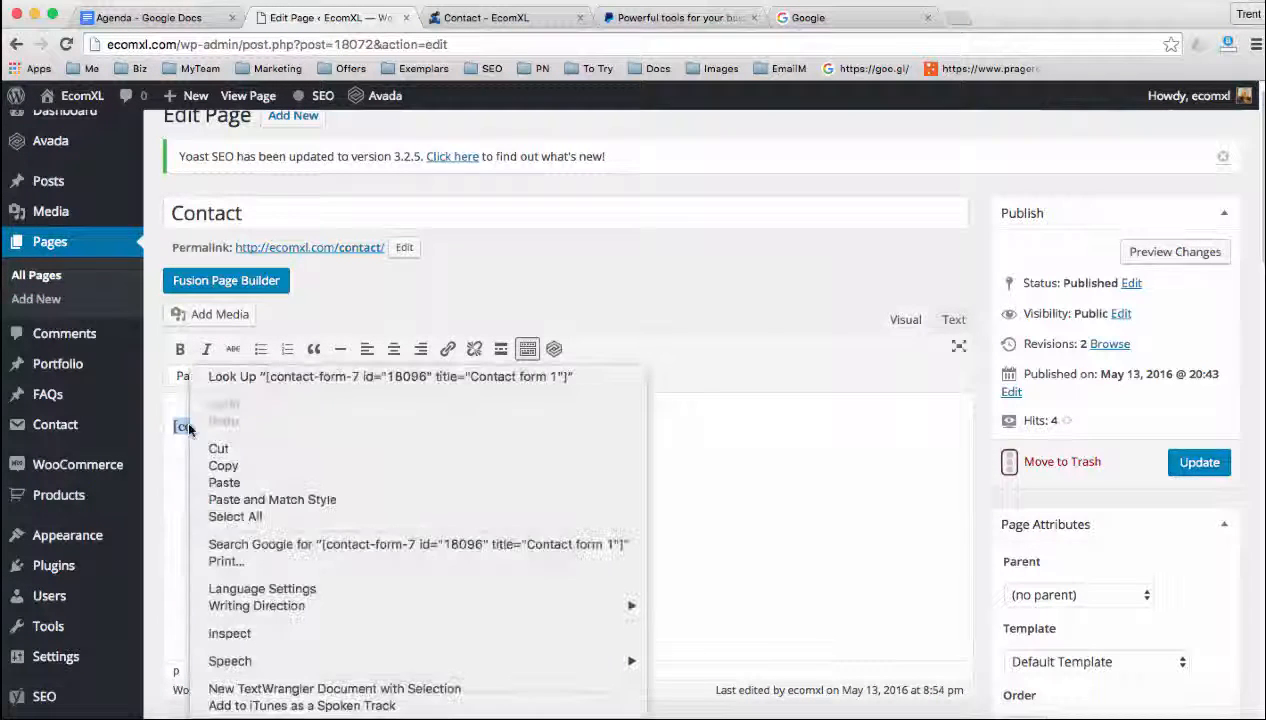
click(681, 435)
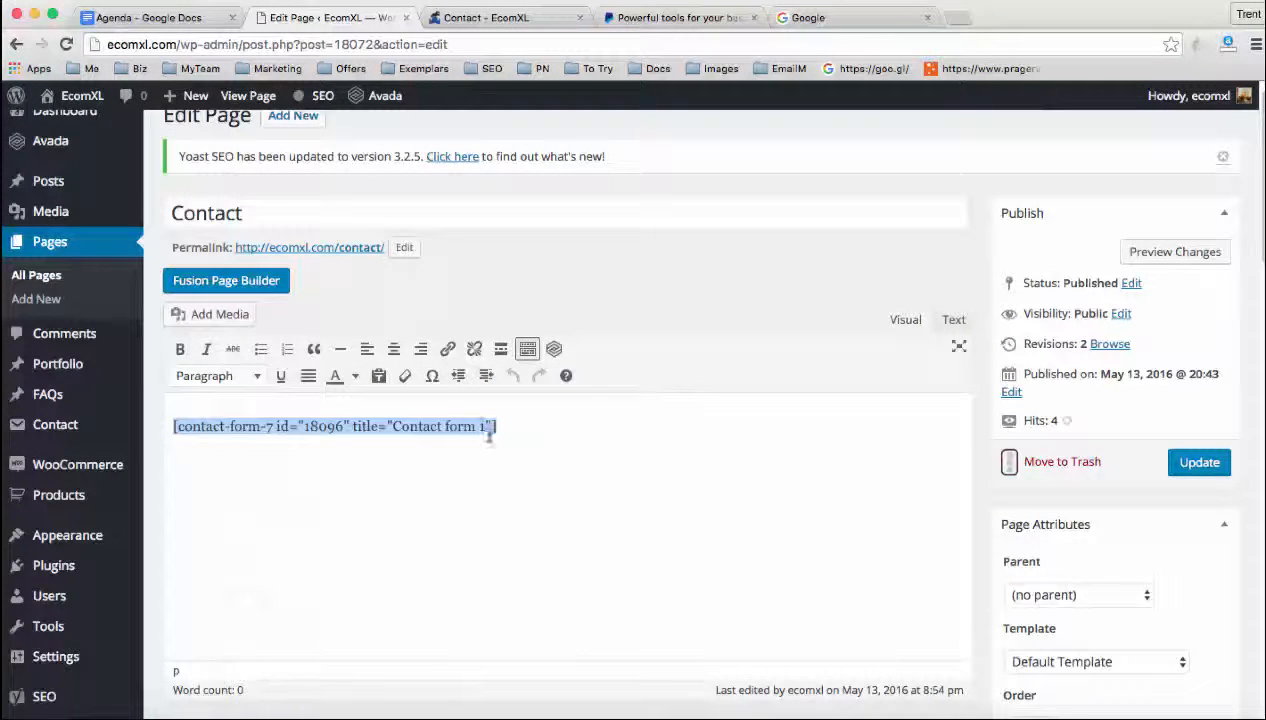
click(462, 426)
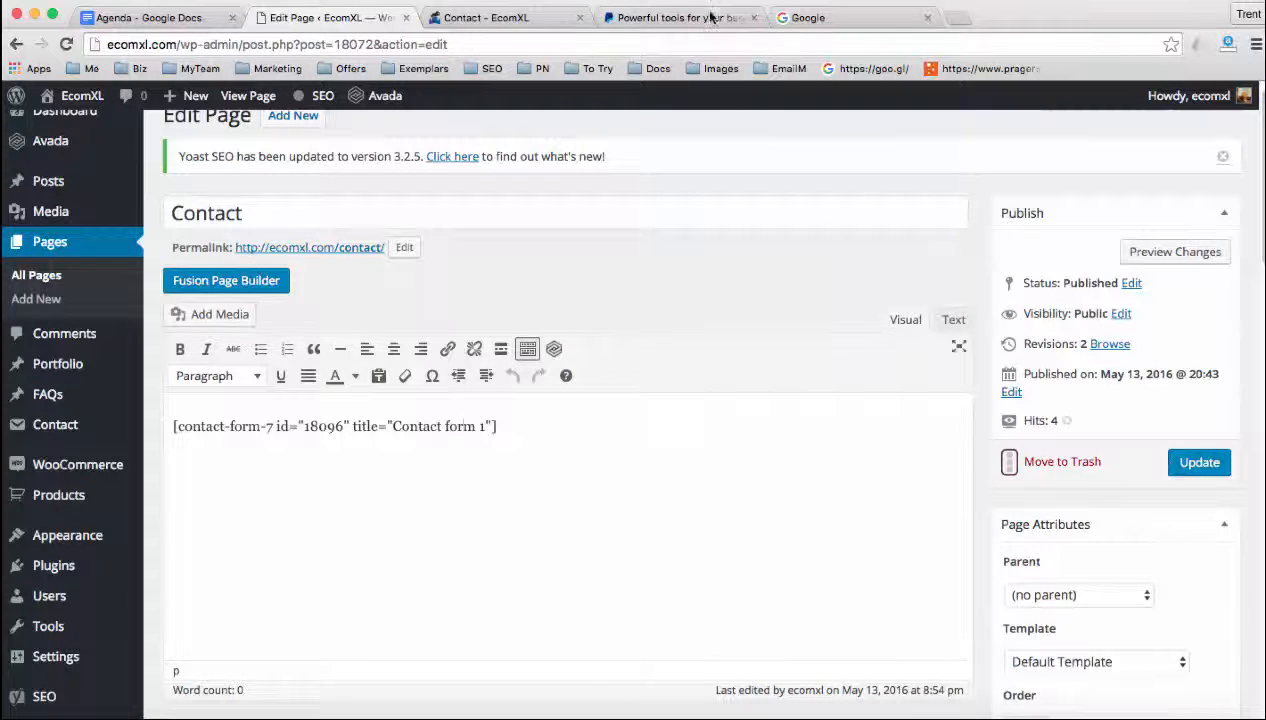
Switch to the live Contact page and check the form's name, email and message fields against the shortcode
click(494, 18)
click(277, 492)
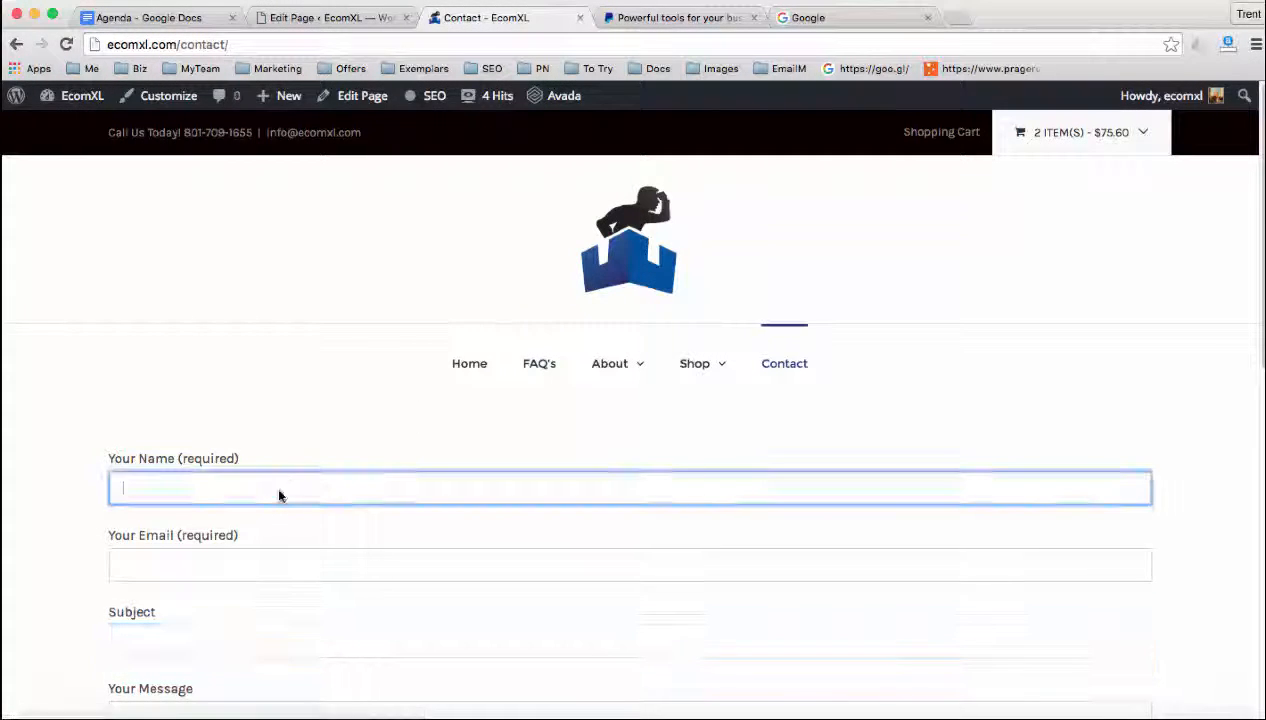
click(246, 560)
scroll(254, 511, down, 3)
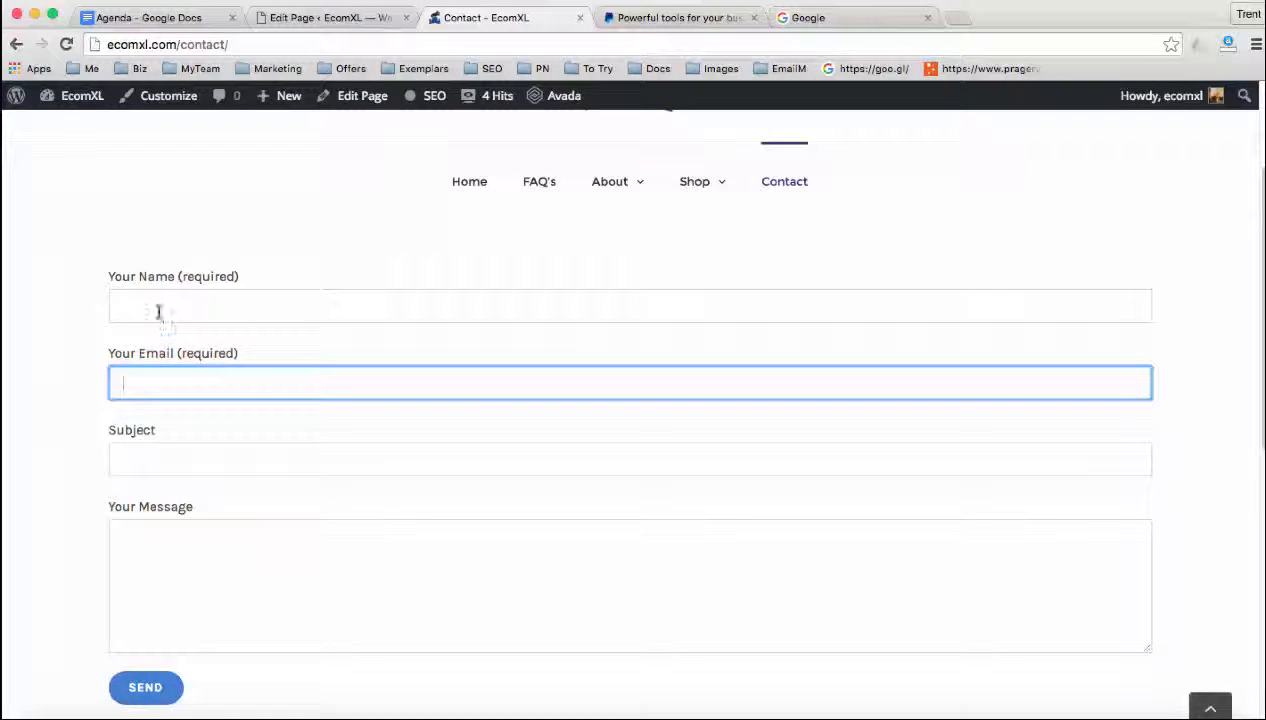
click(157, 311)
click(153, 533)
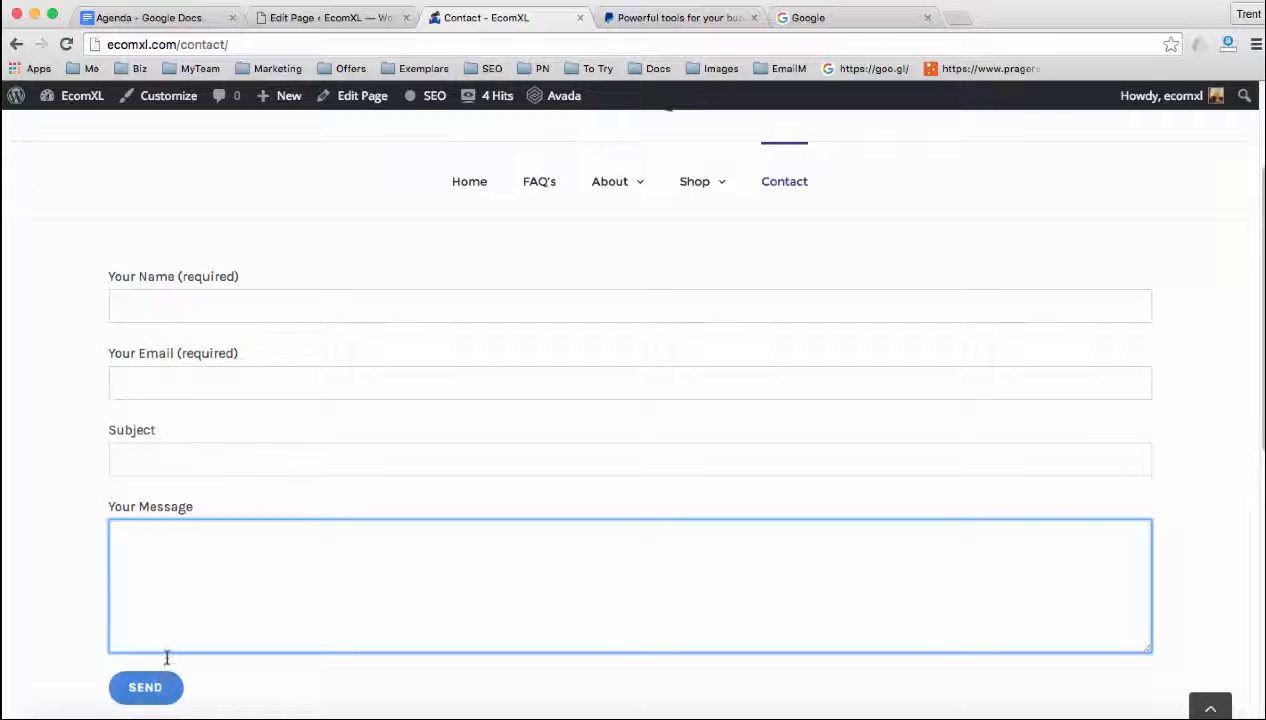
Return to the dashboard, open Contact form 1 for editing and show its Mail settings
click(330, 18)
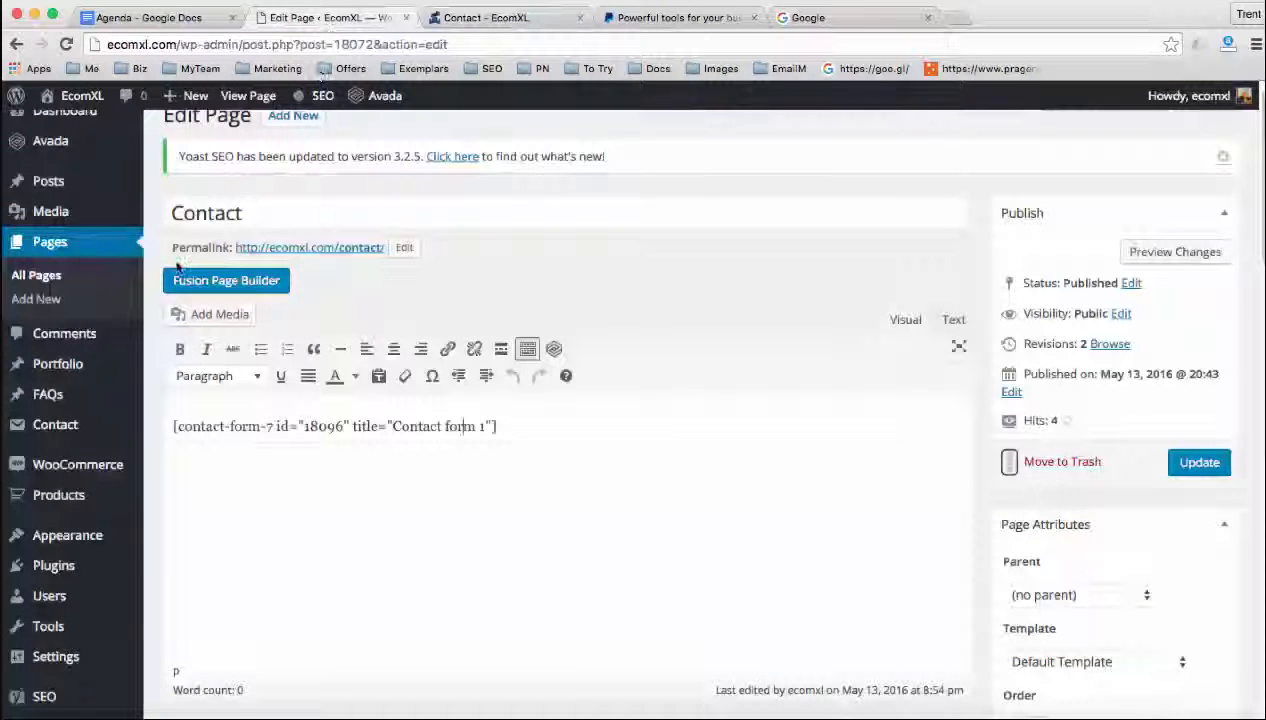
mouse_move(73, 472)
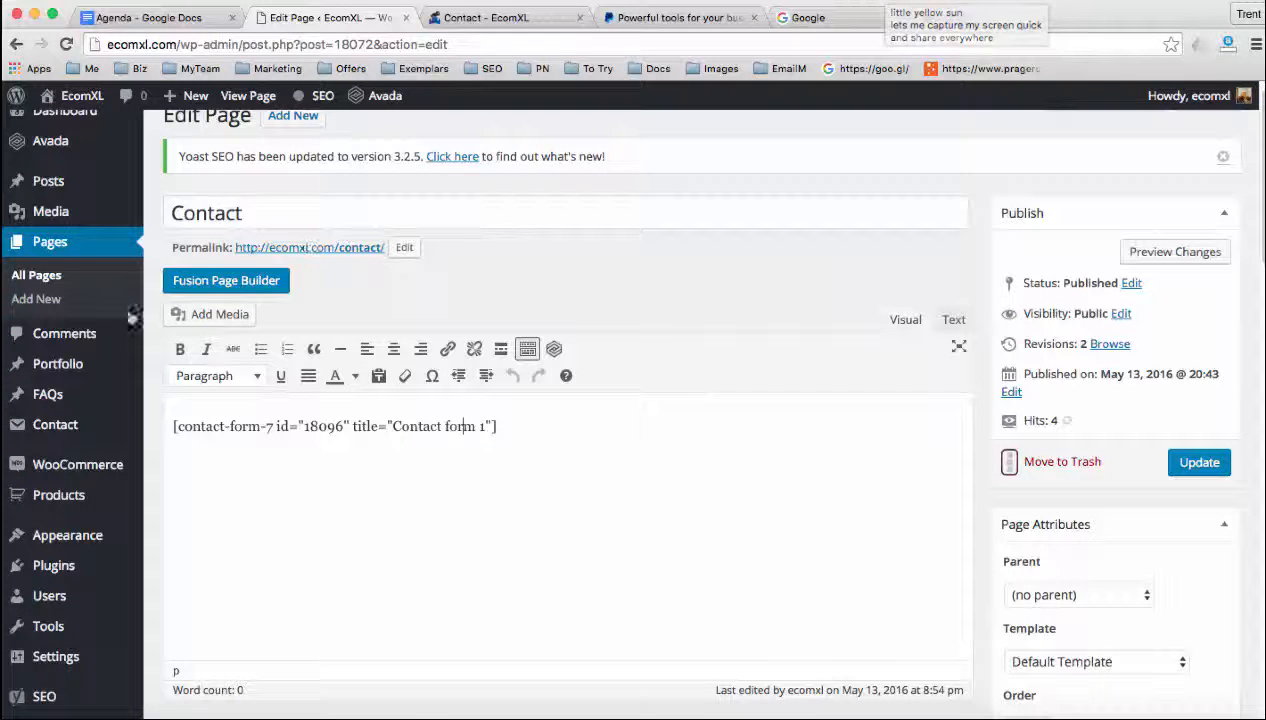
click(65, 430)
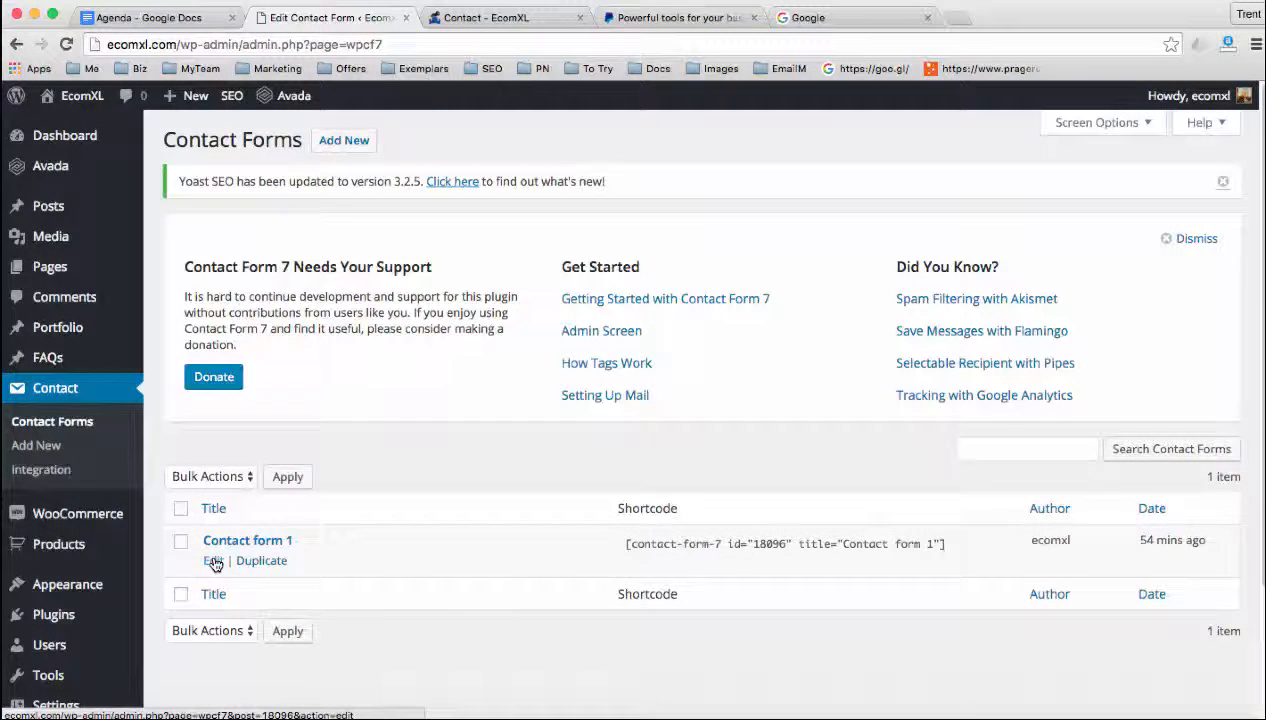
click(213, 563)
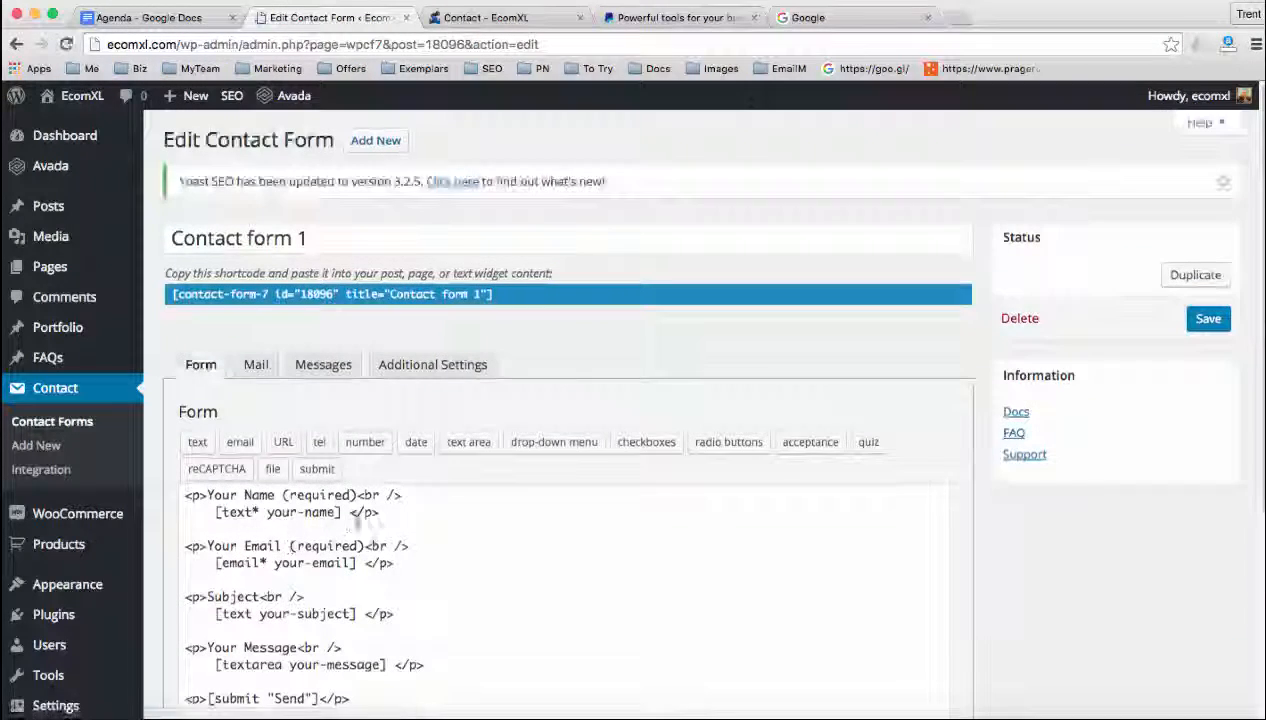
click(258, 366)
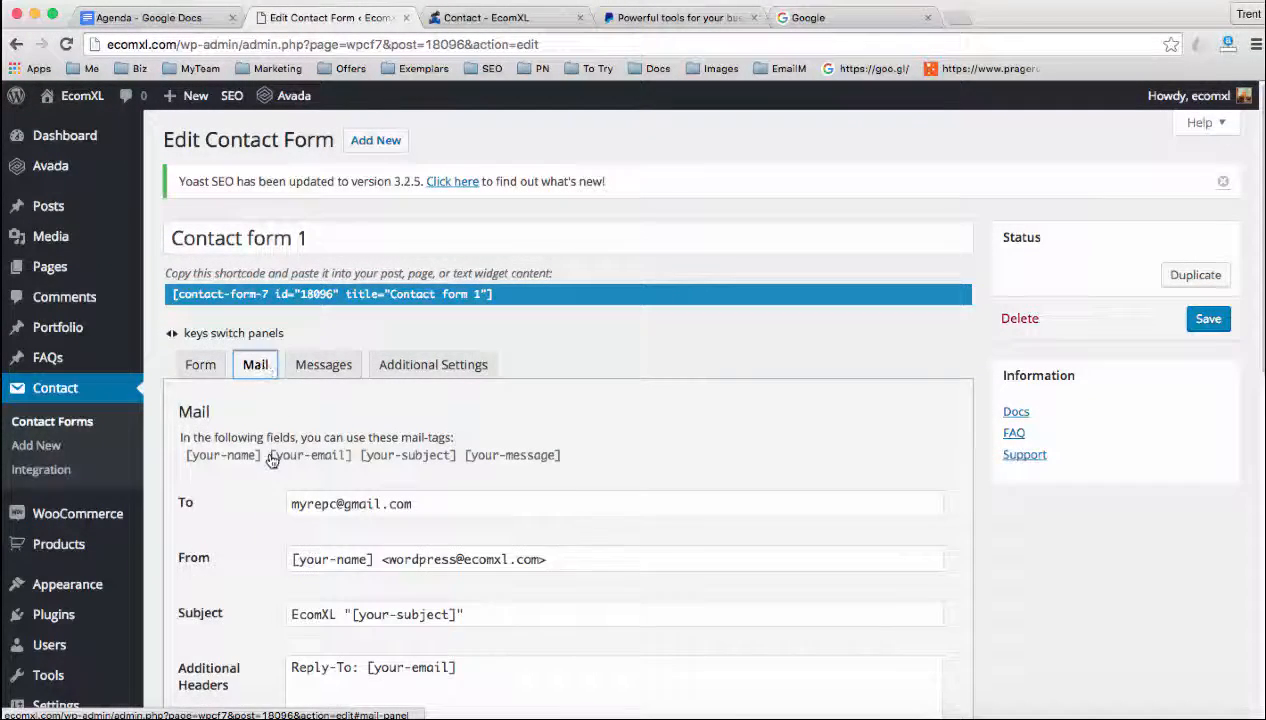
scroll(271, 459, down, 2)
Clear the To address in Contact form 1's mail settings, try a sample domain e-mail address, and empty the field again
drag(413, 425, 277, 455)
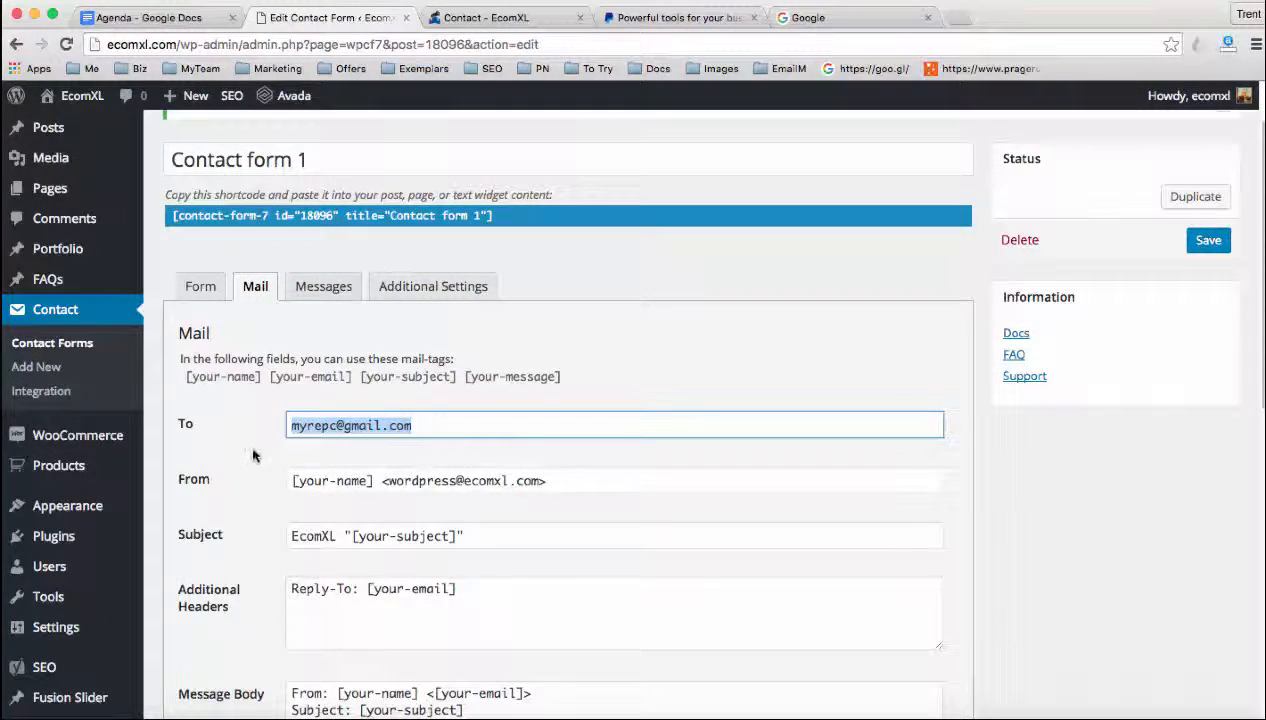
key(BackSpace)
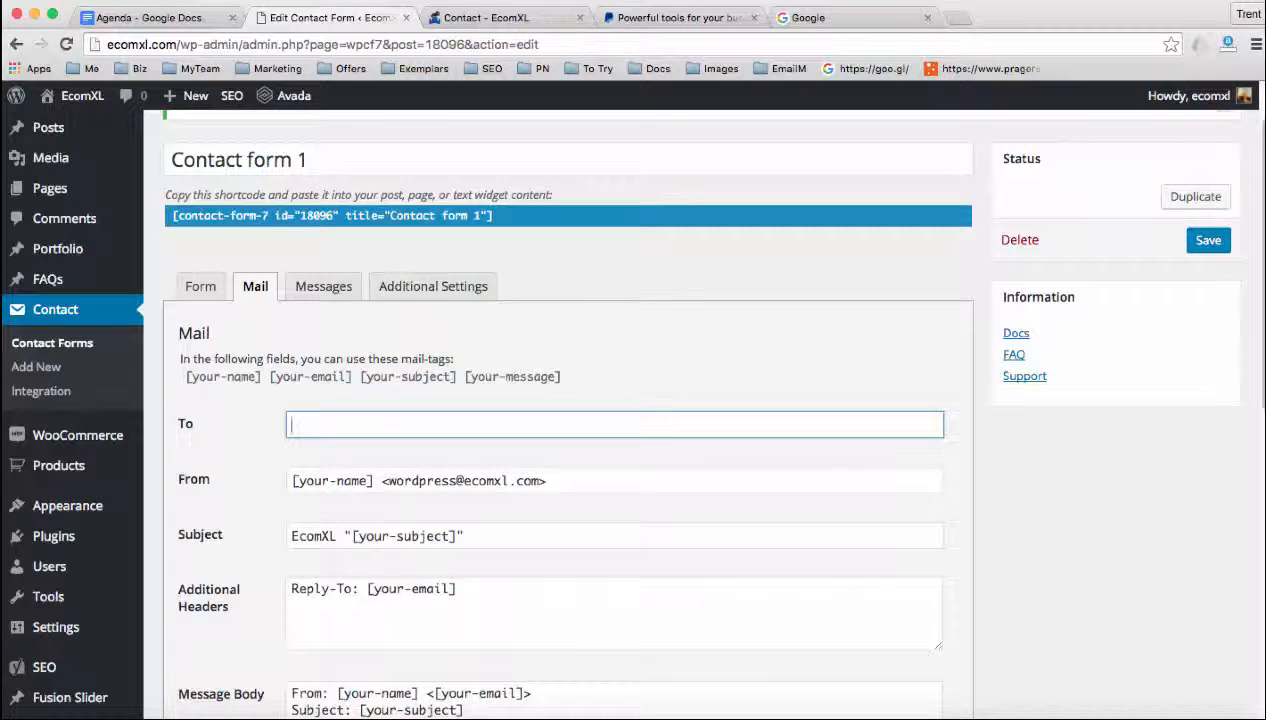
text(info@domain)
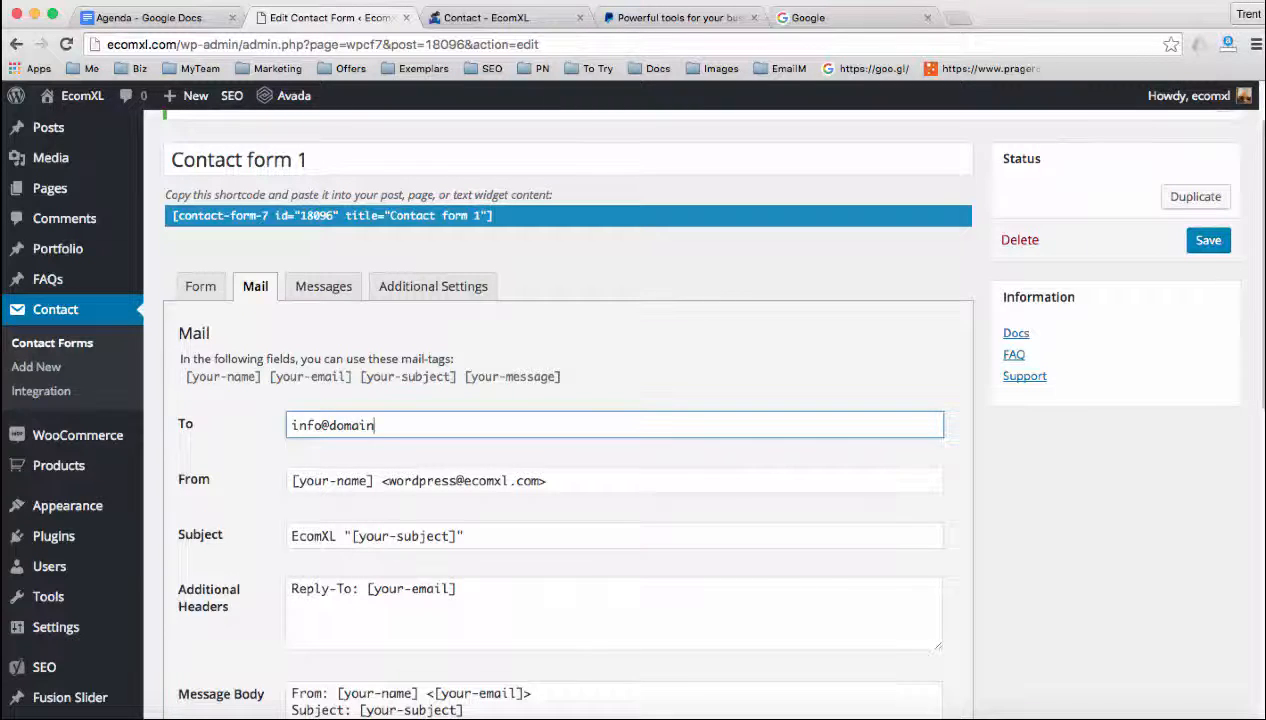
key(BackSpace)
key(BackSpace)
key(BackSpace)
key(BackSpace)
key(BackSpace)
key(BackSpace)
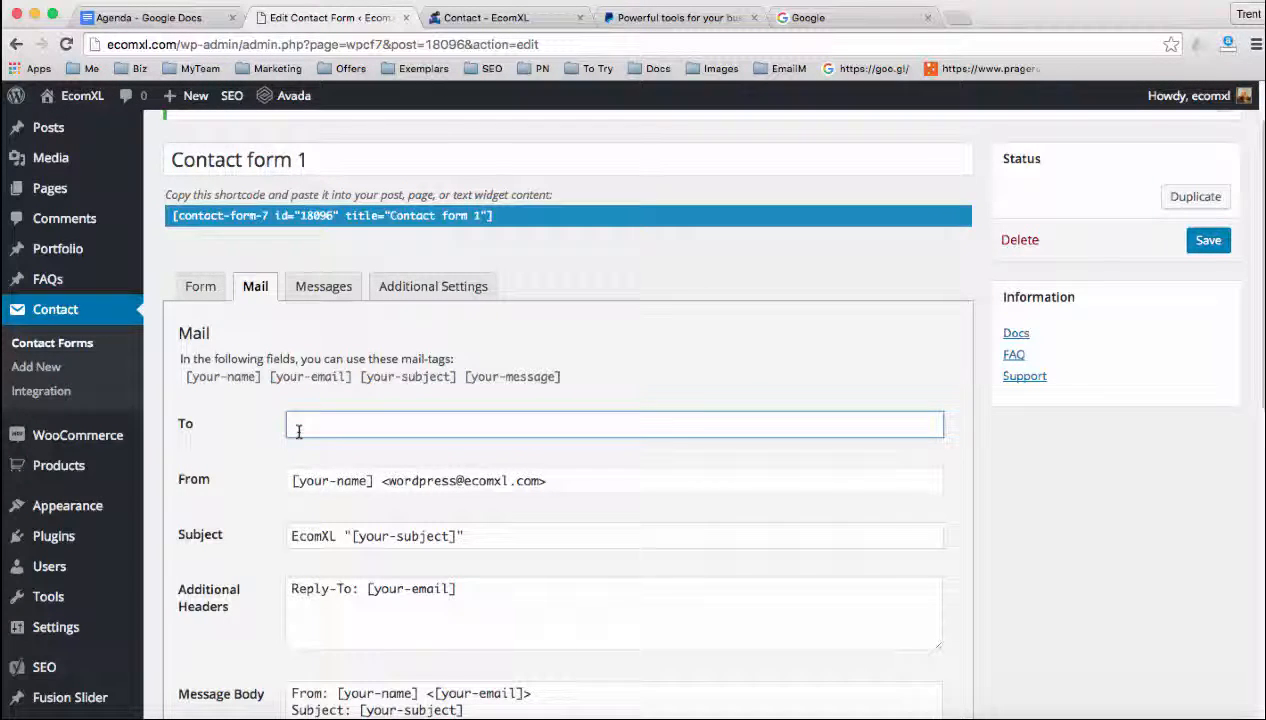
scroll(236, 447, down, 1)
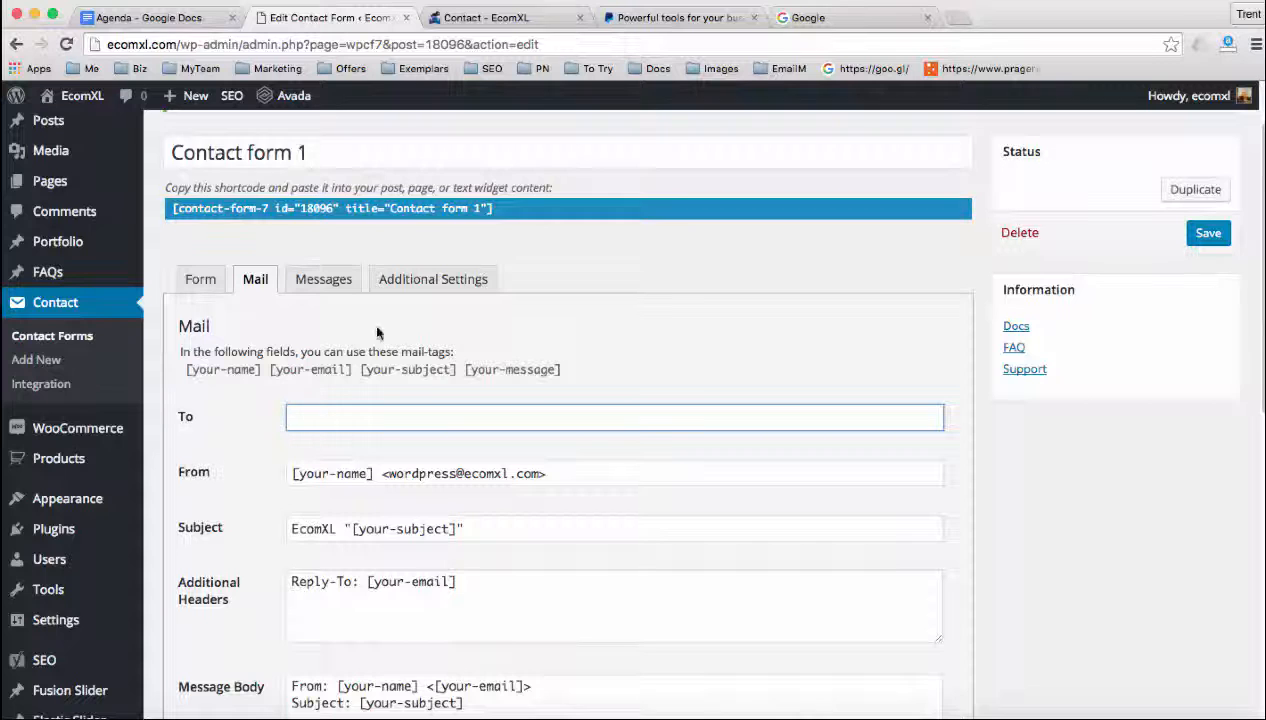
Alternate between the live Contact page and the form's mail settings, reviewing the Shop submenu, and end in the dashboard
click(475, 18)
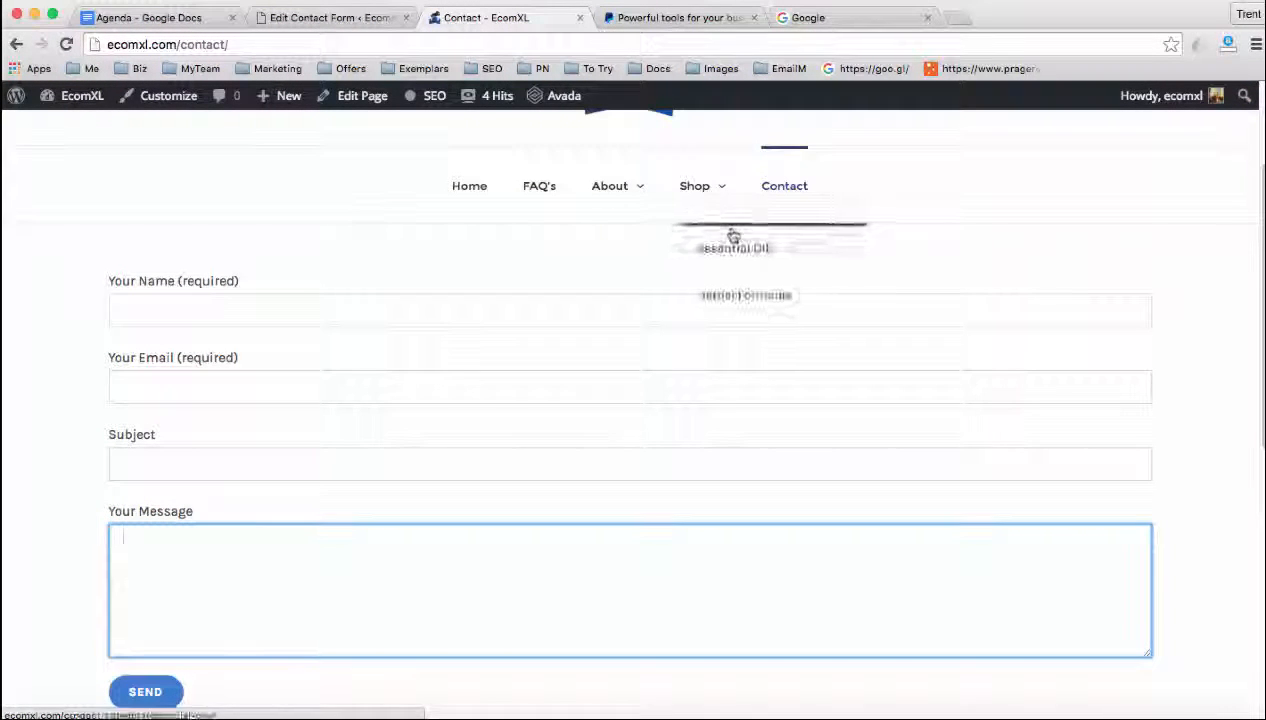
click(336, 18)
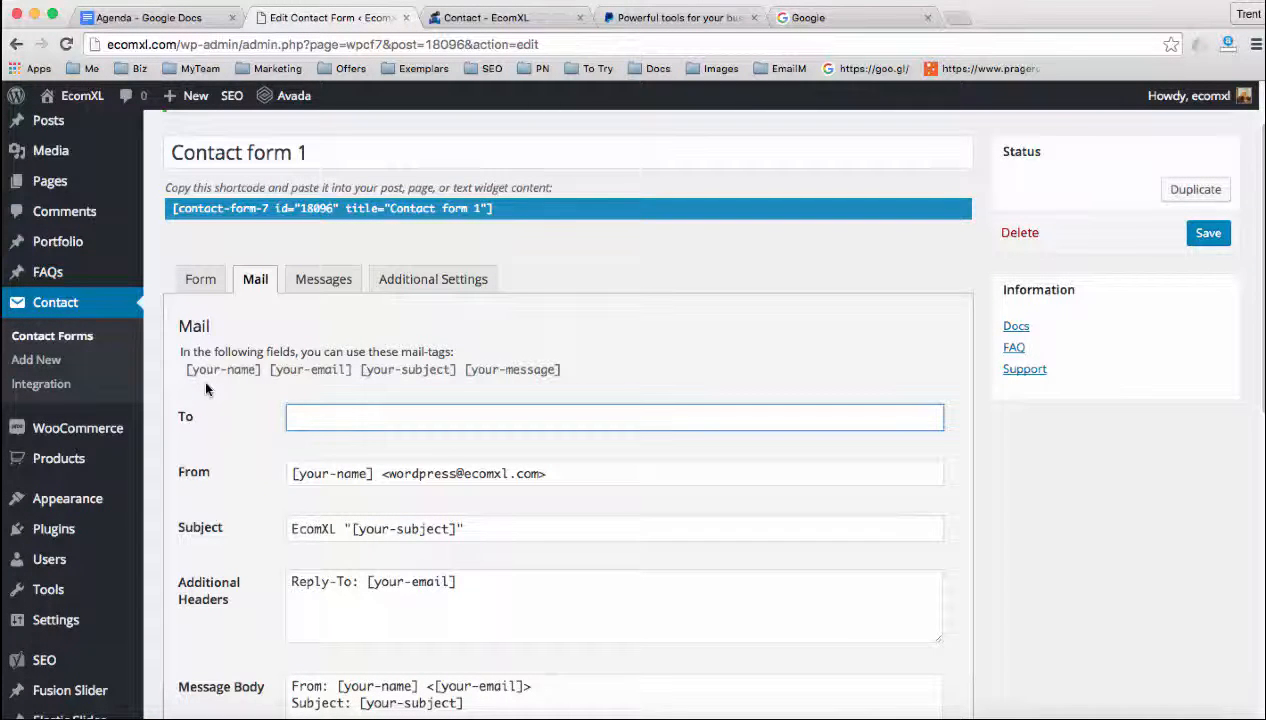
click(482, 18)
mouse_move(709, 195)
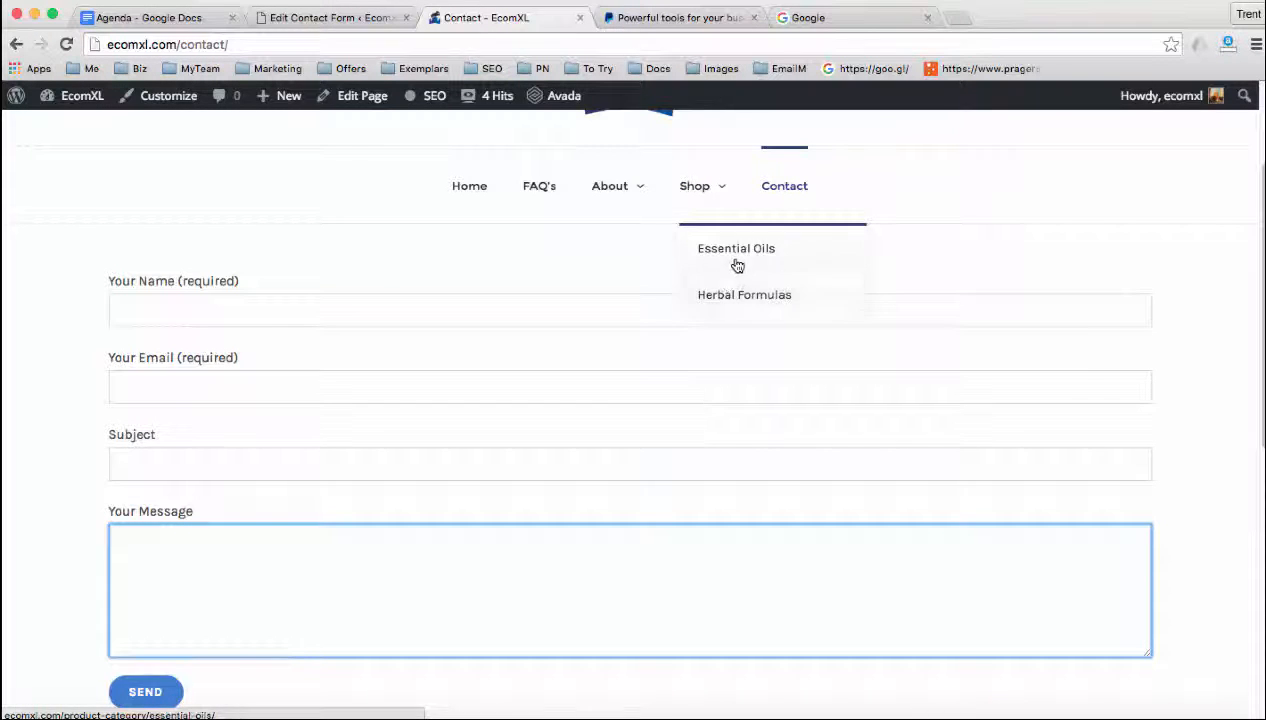
click(330, 17)
mouse_move(60, 432)
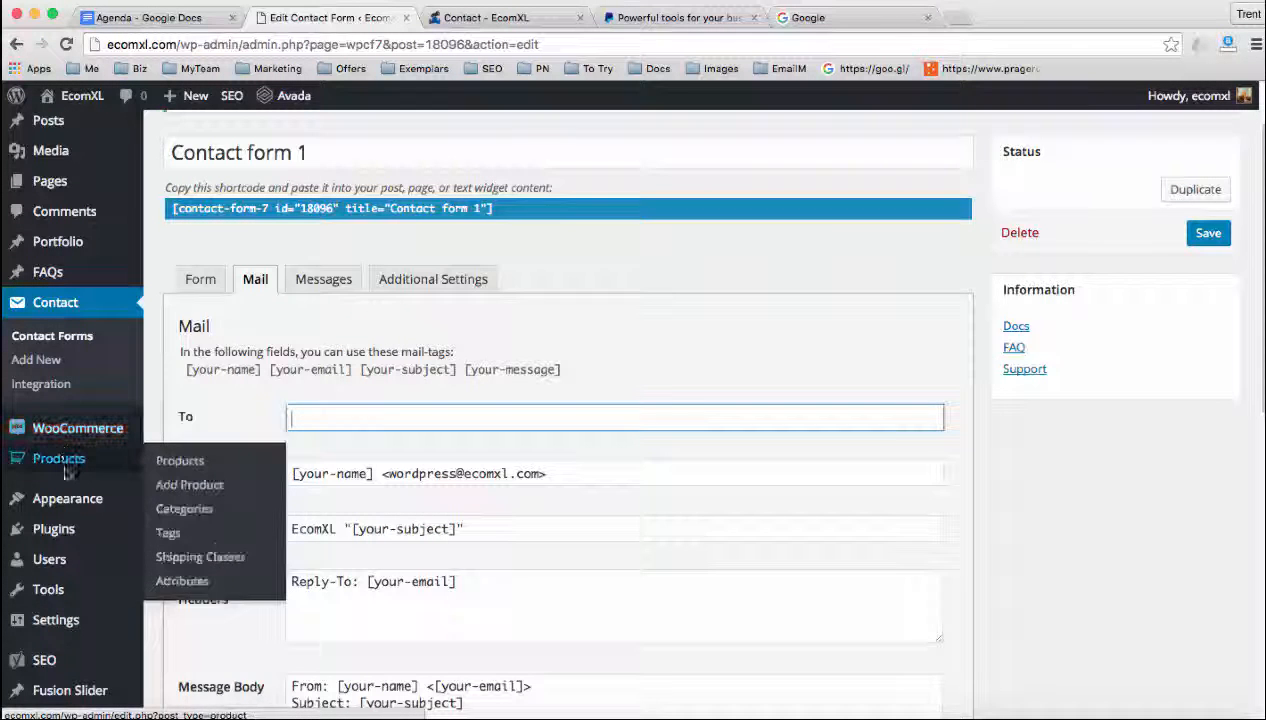
Open the dashboard's navigation menu settings and compare the New Menu structure with the Shop submenu on the live Contact page
mouse_move(68, 500)
click(167, 551)
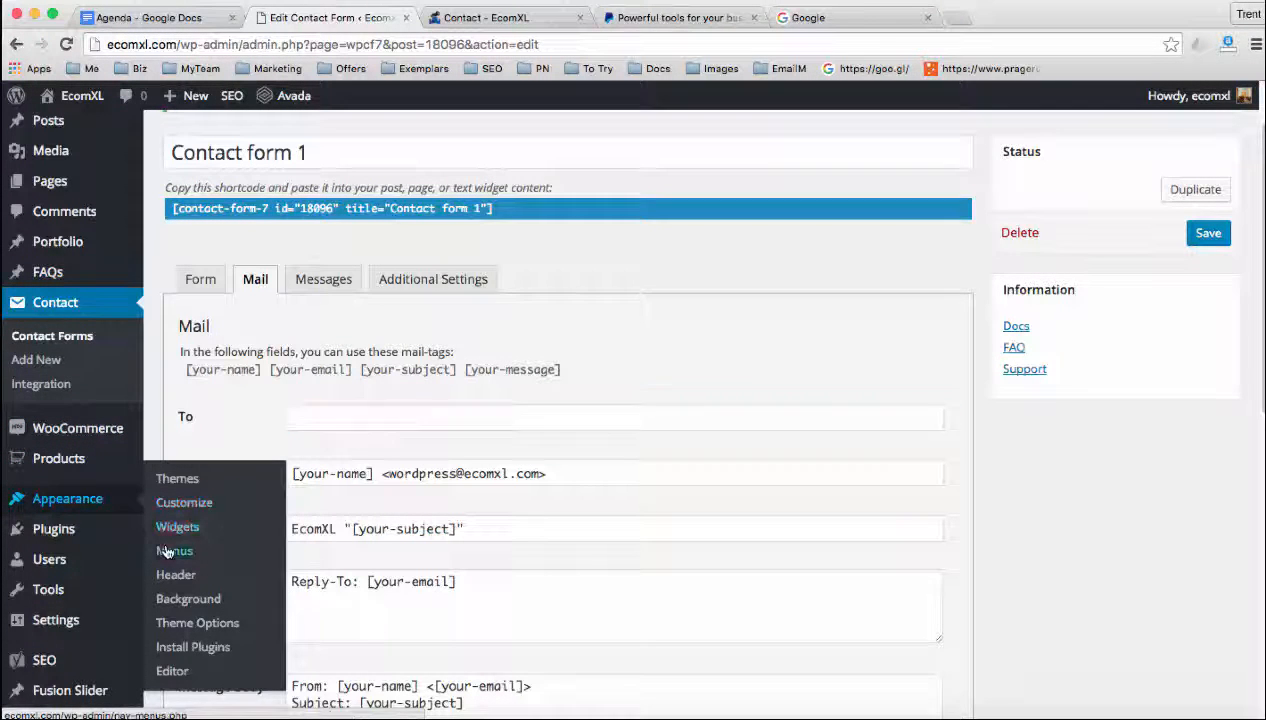
click(760, 265)
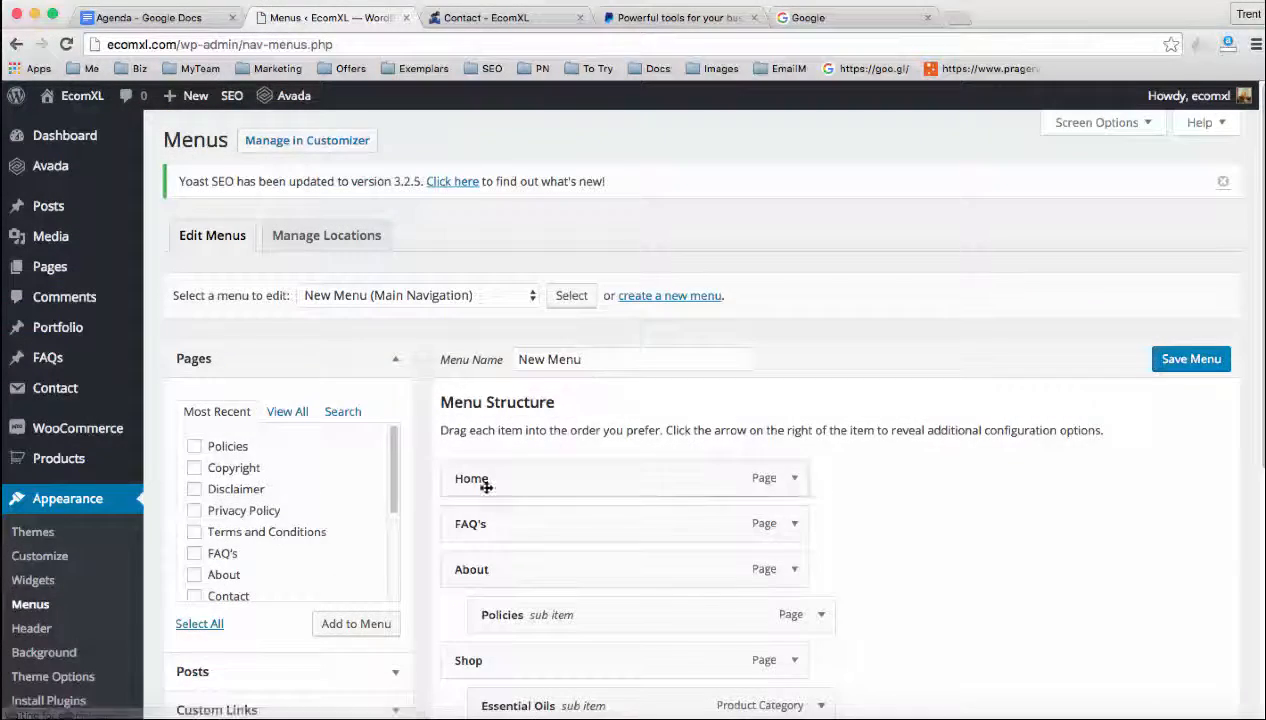
scroll(434, 457, down, 2)
scroll(440, 447, down, 1)
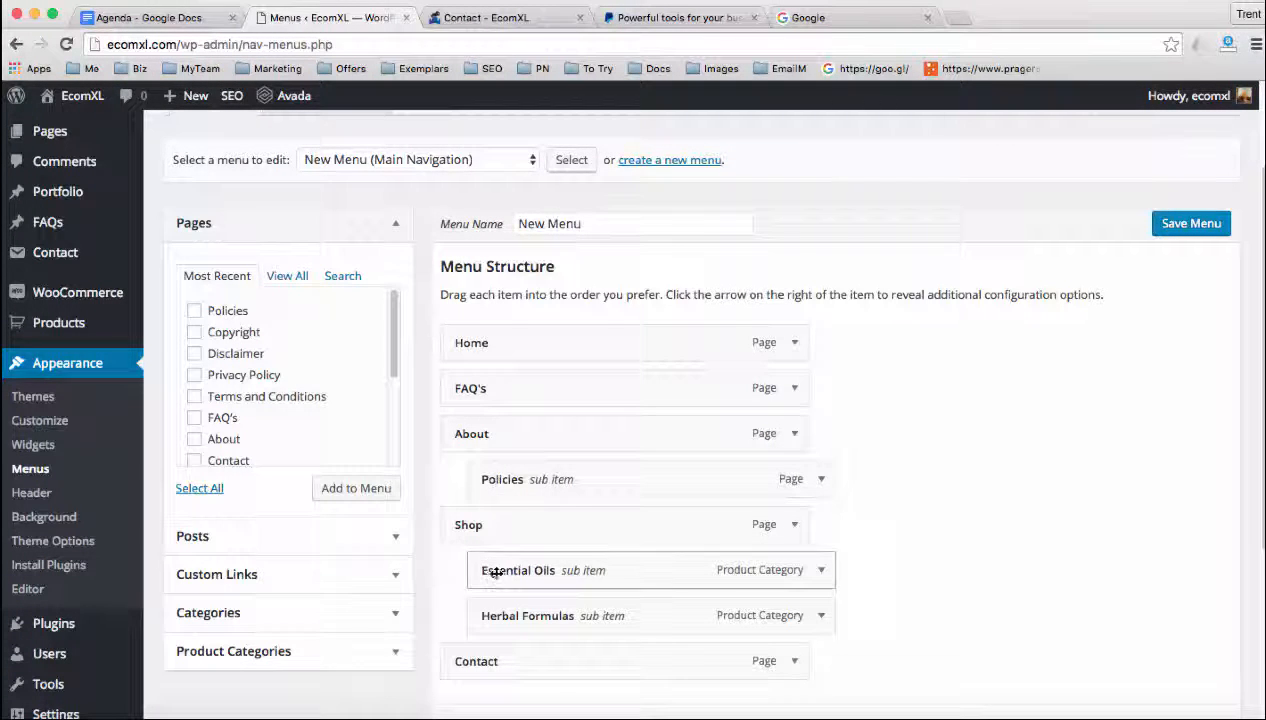
scroll(485, 570, down, 1)
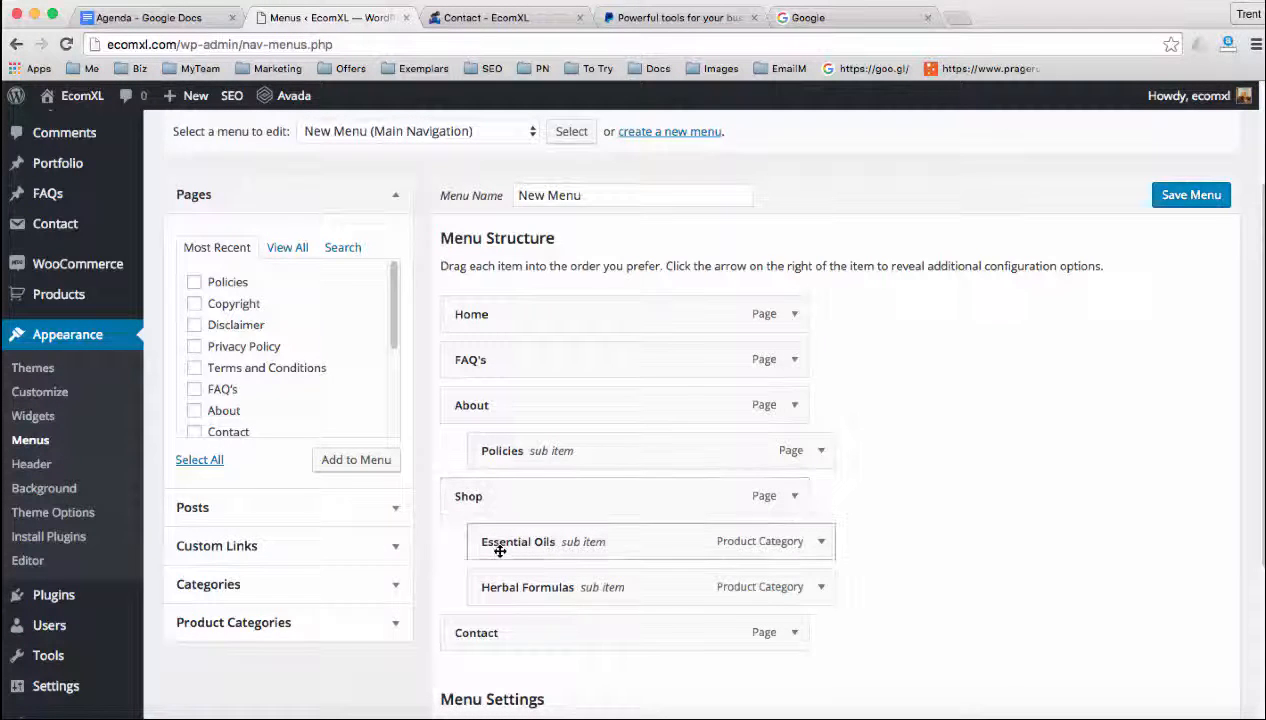
click(512, 17)
mouse_move(703, 190)
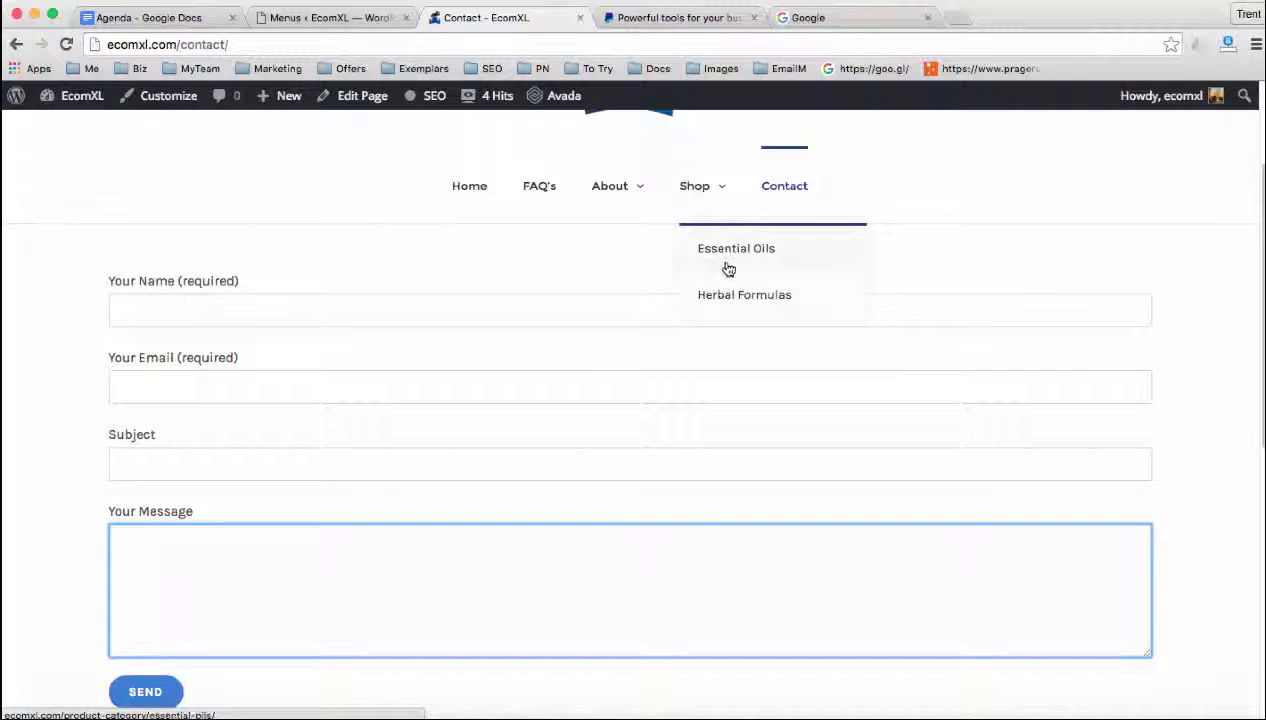
Open the dashboard's FAQs list, and on the live FAQ's page expand "Do you offer refunds?" to read its answer
click(331, 17)
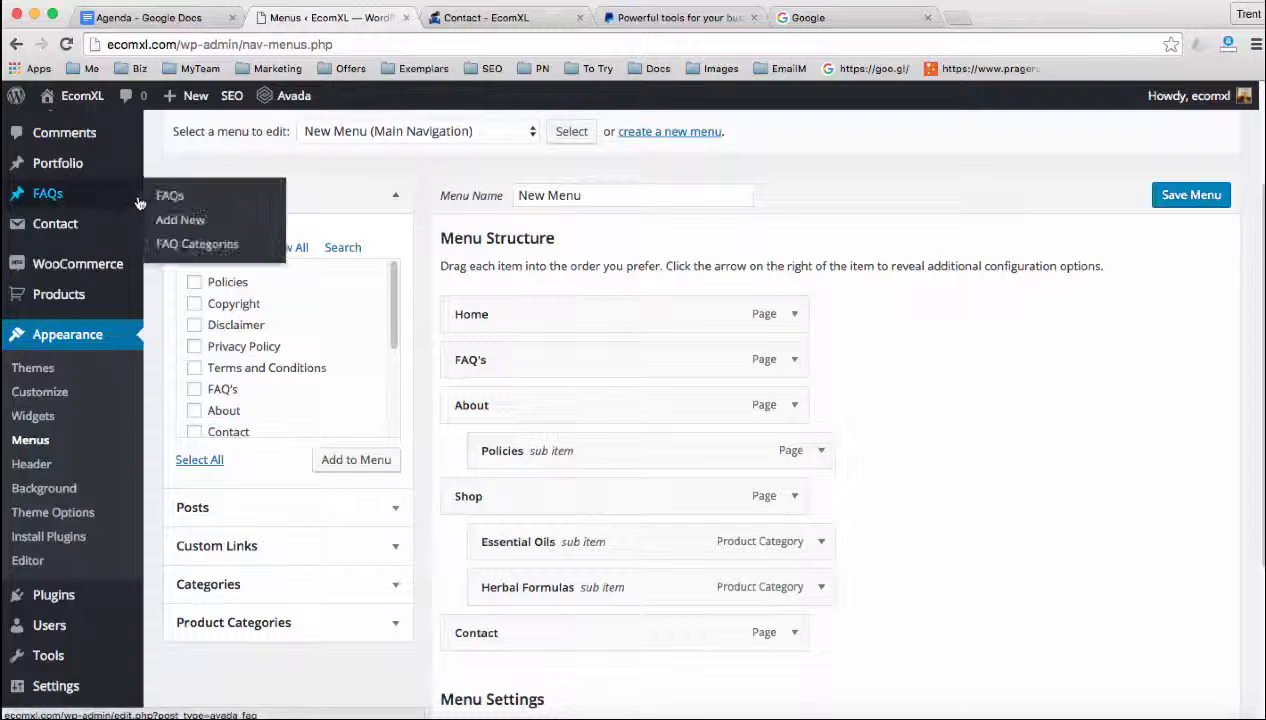
click(165, 196)
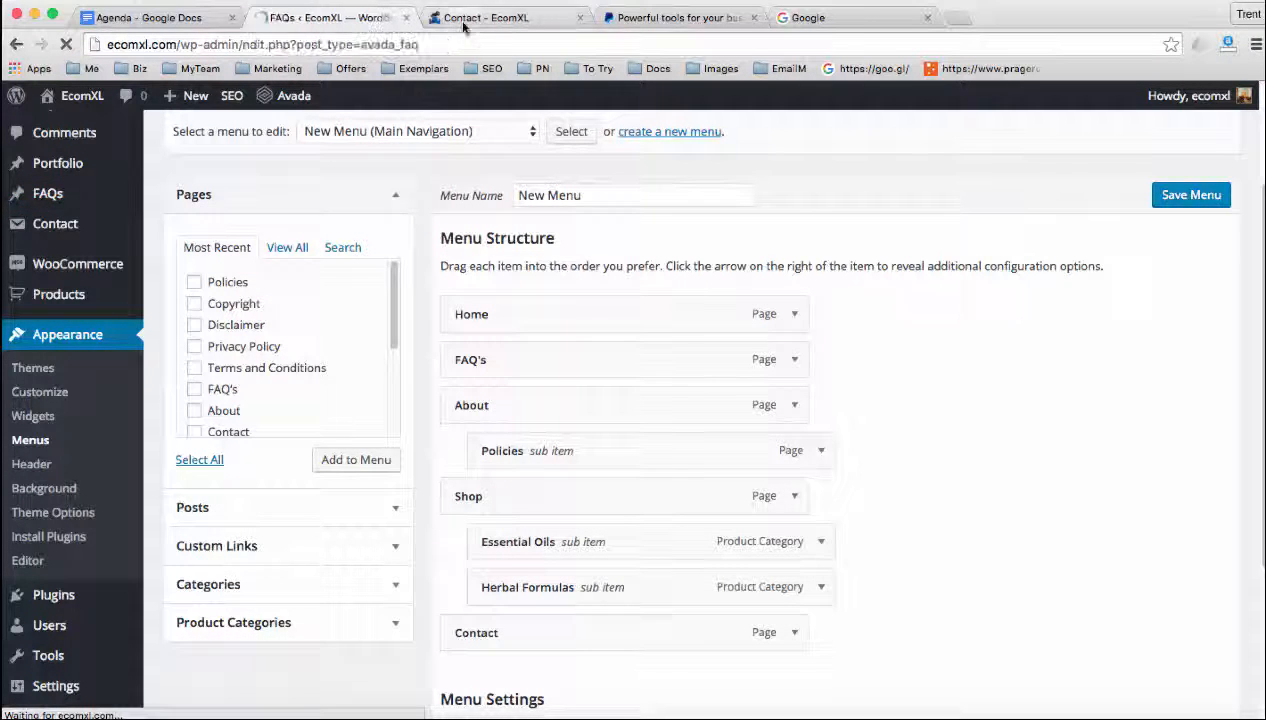
click(487, 17)
click(542, 190)
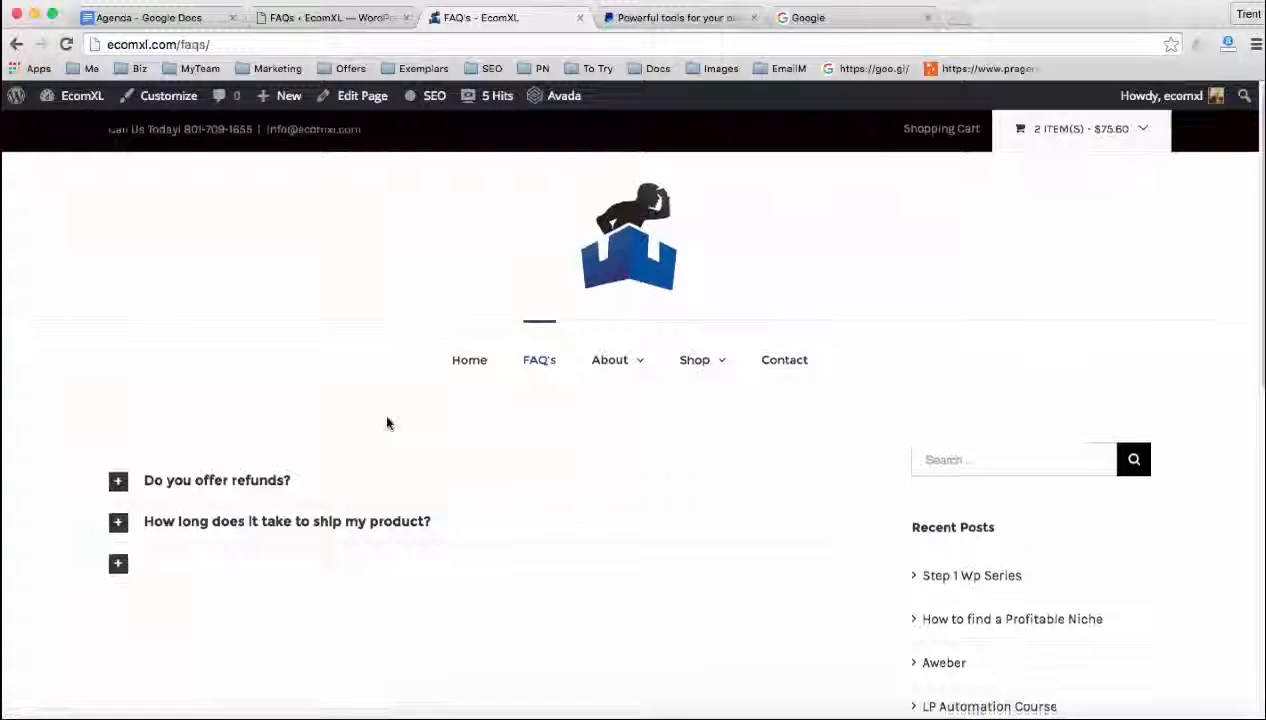
scroll(370, 430, down, 1)
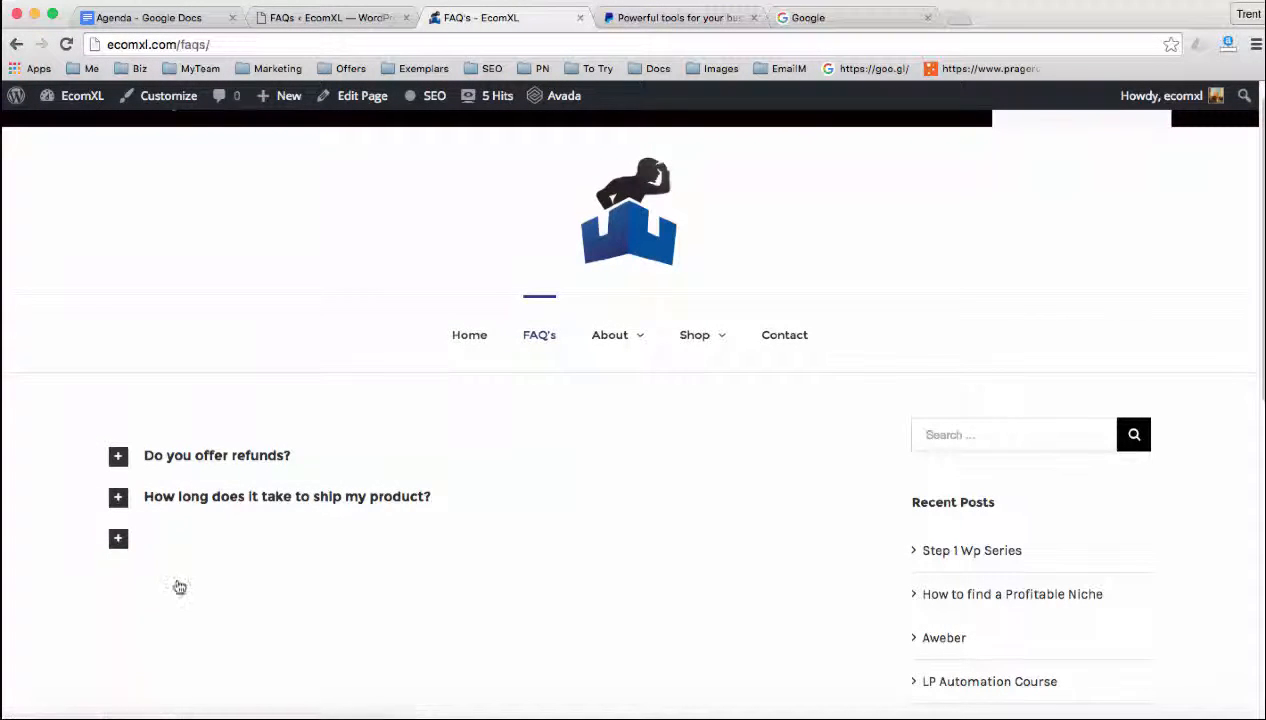
click(132, 496)
click(143, 456)
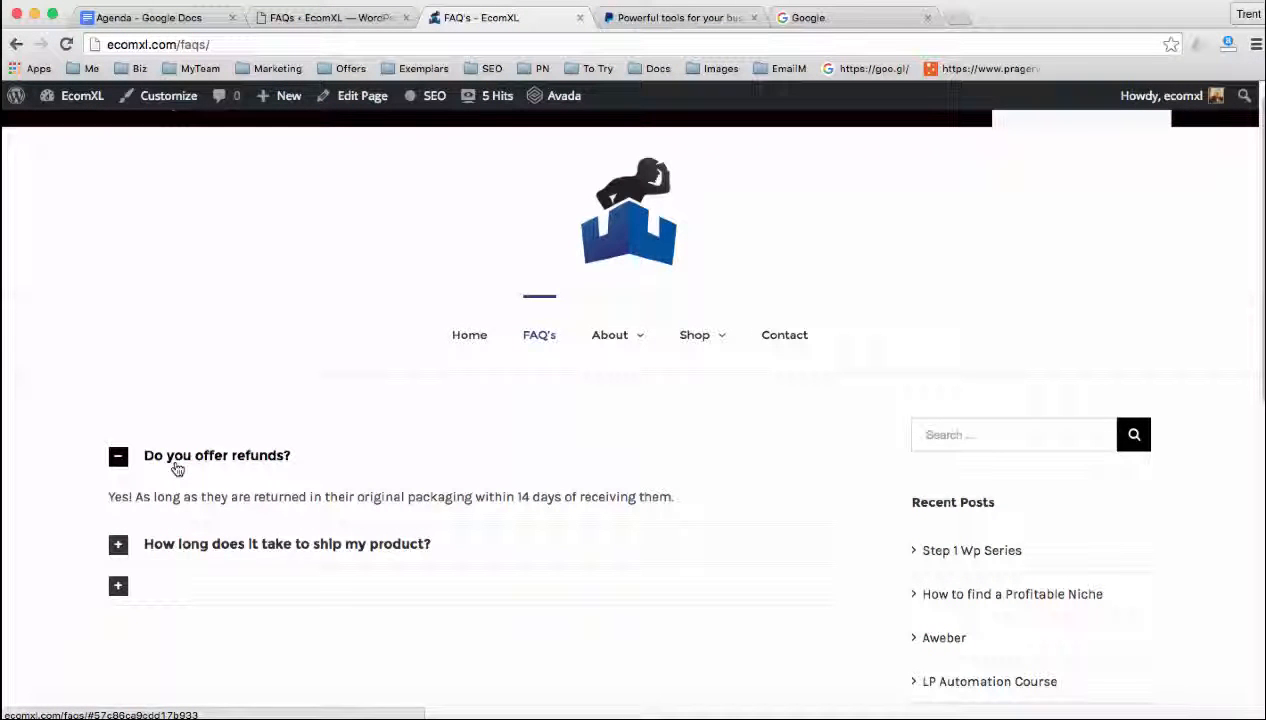
drag(310, 493, 740, 495)
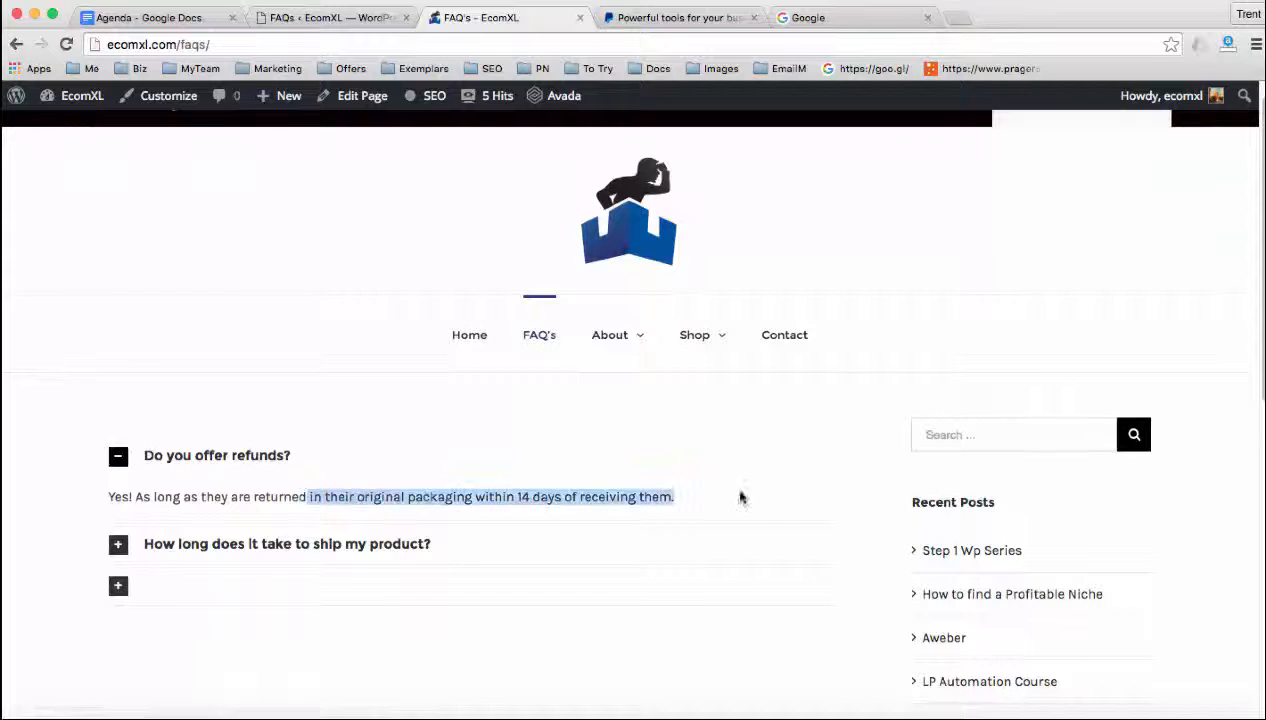
Return to the dashboard and open the FAQ's page for editing from the list of all pages
click(330, 17)
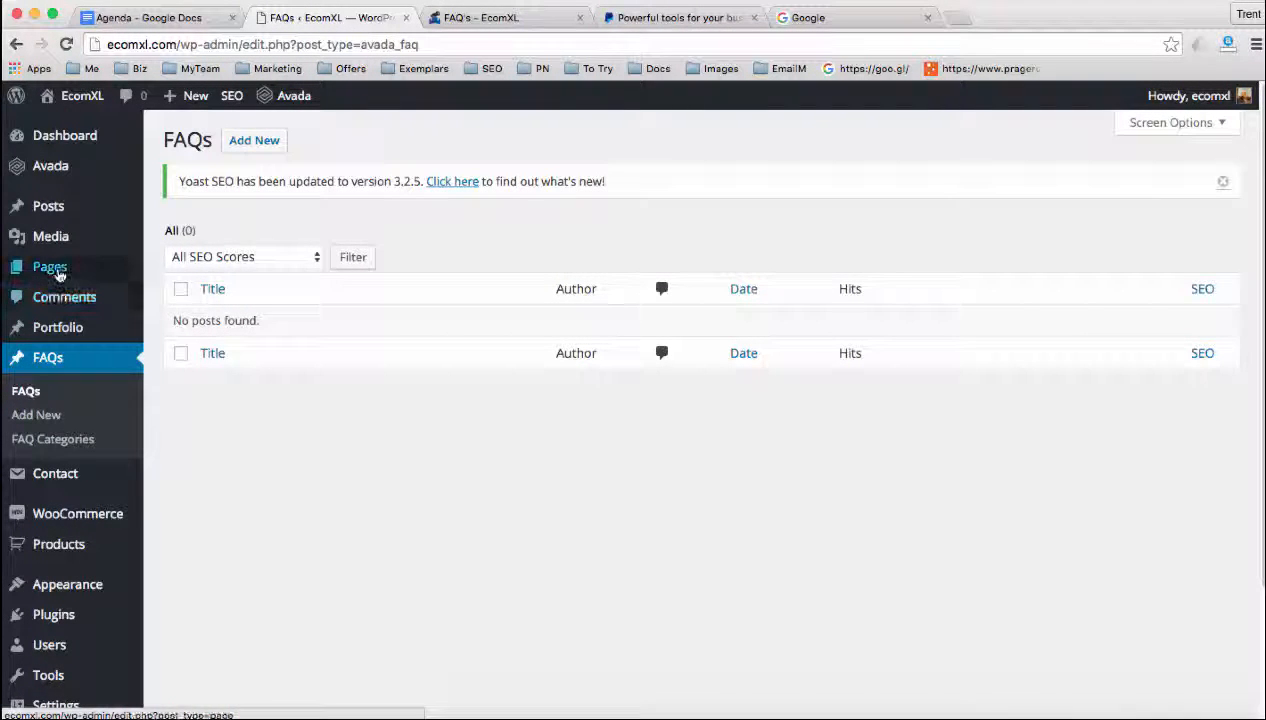
click(55, 365)
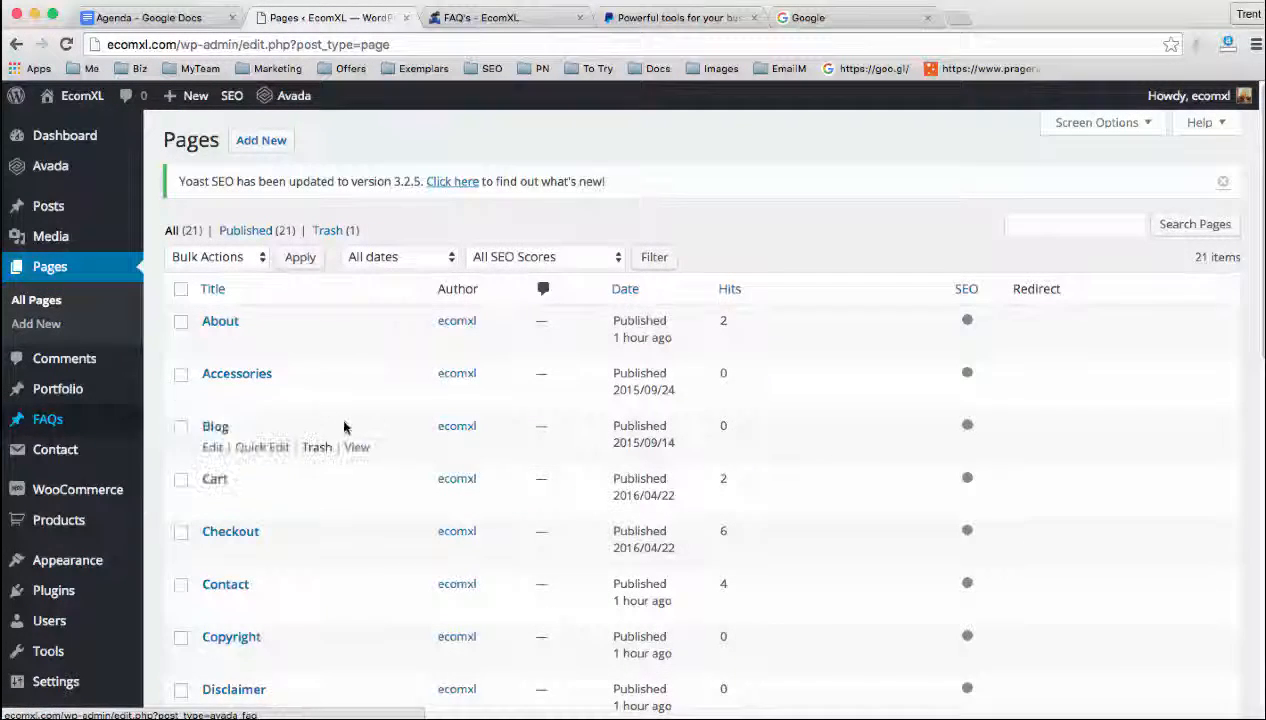
scroll(349, 432, down, 3)
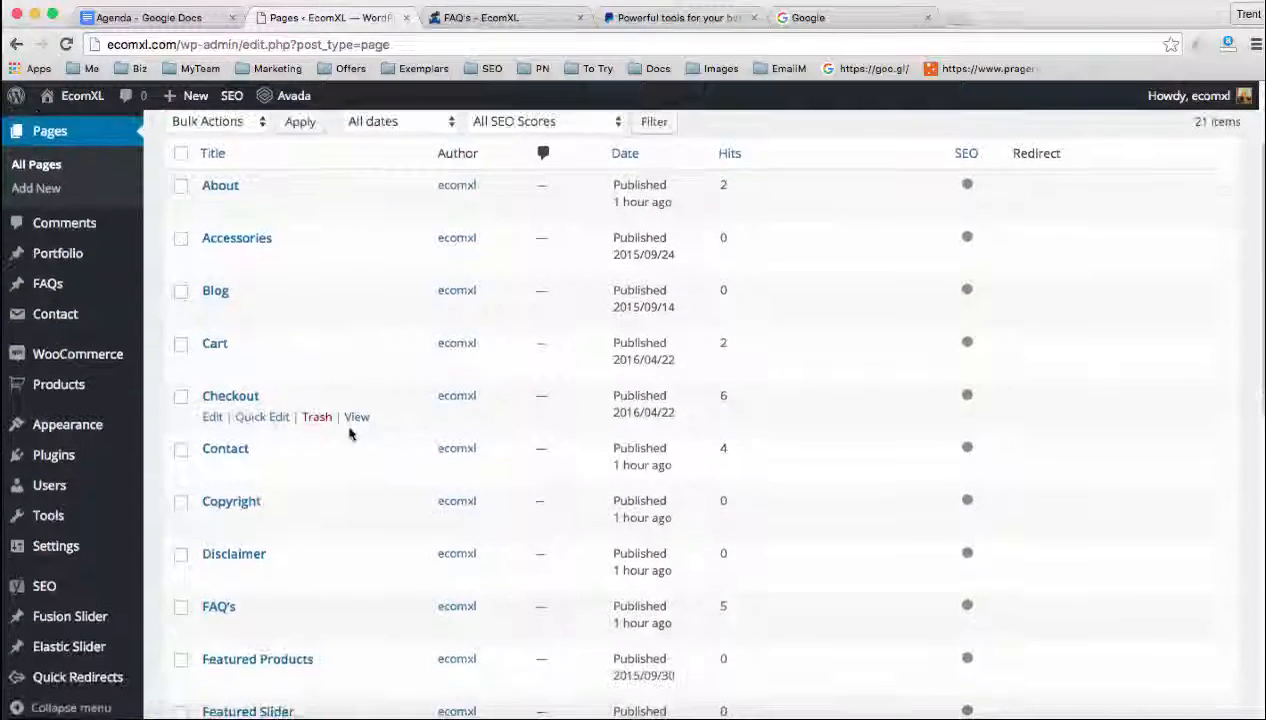
scroll(212, 605, down, 1)
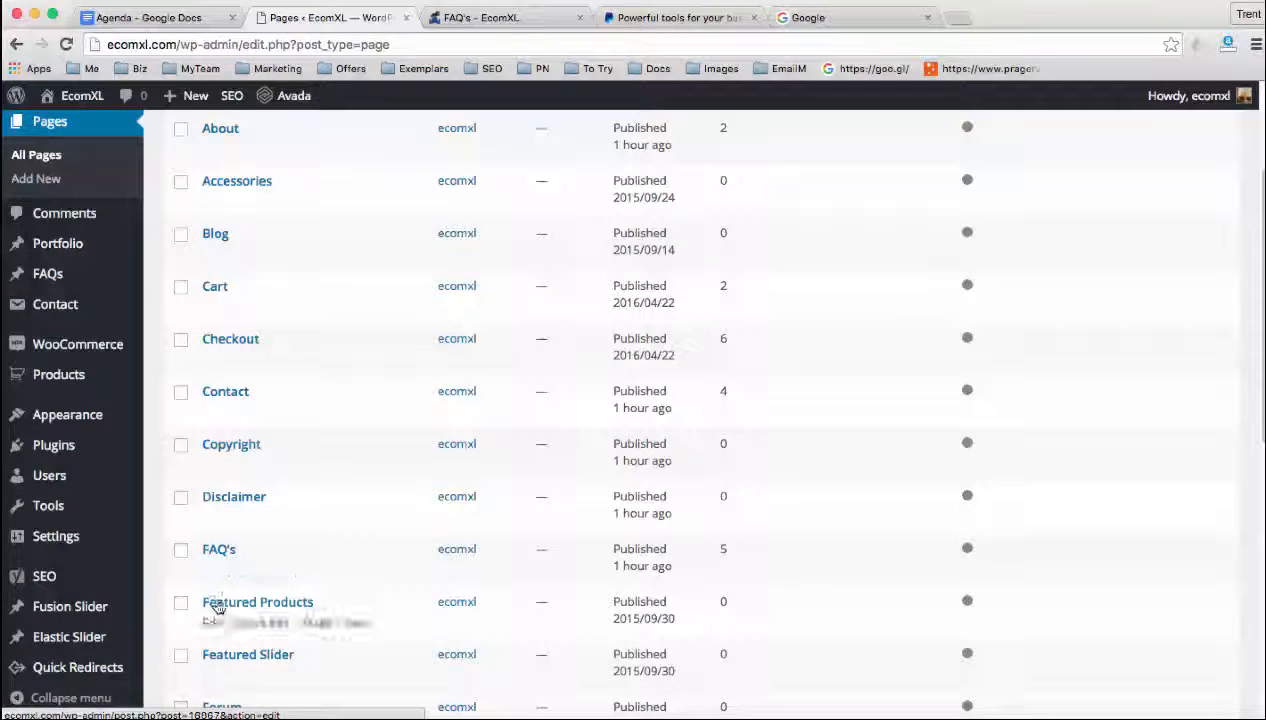
click(213, 572)
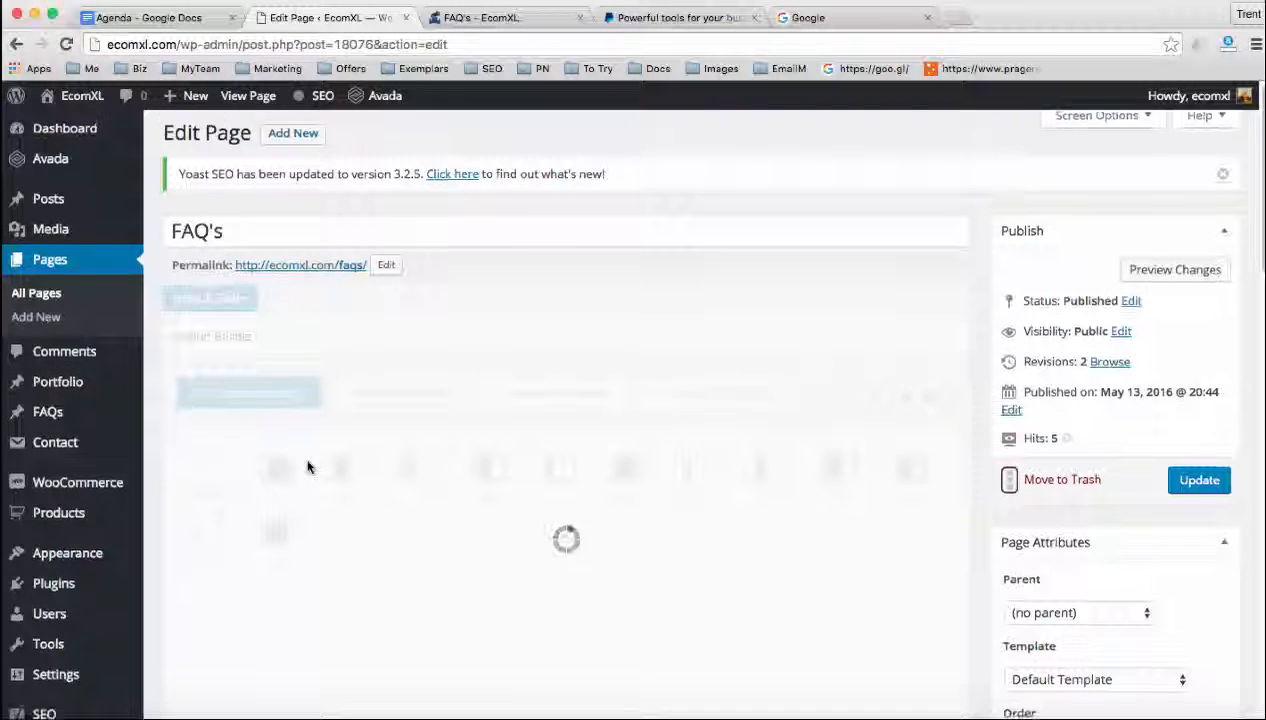
Show the Fusion Builder elements and open the Toggles element in the Full Width Container for editing
scroll(300, 455, down, 2)
scroll(297, 450, down, 1)
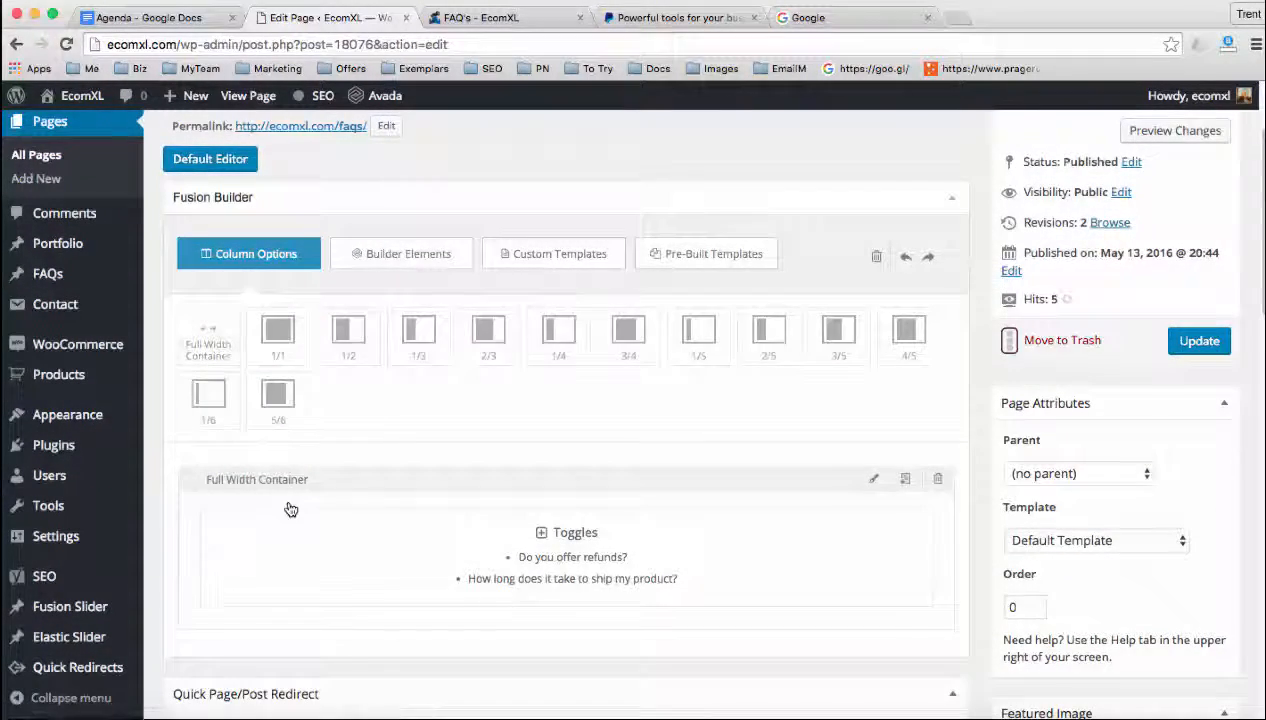
scroll(291, 505, down, 3)
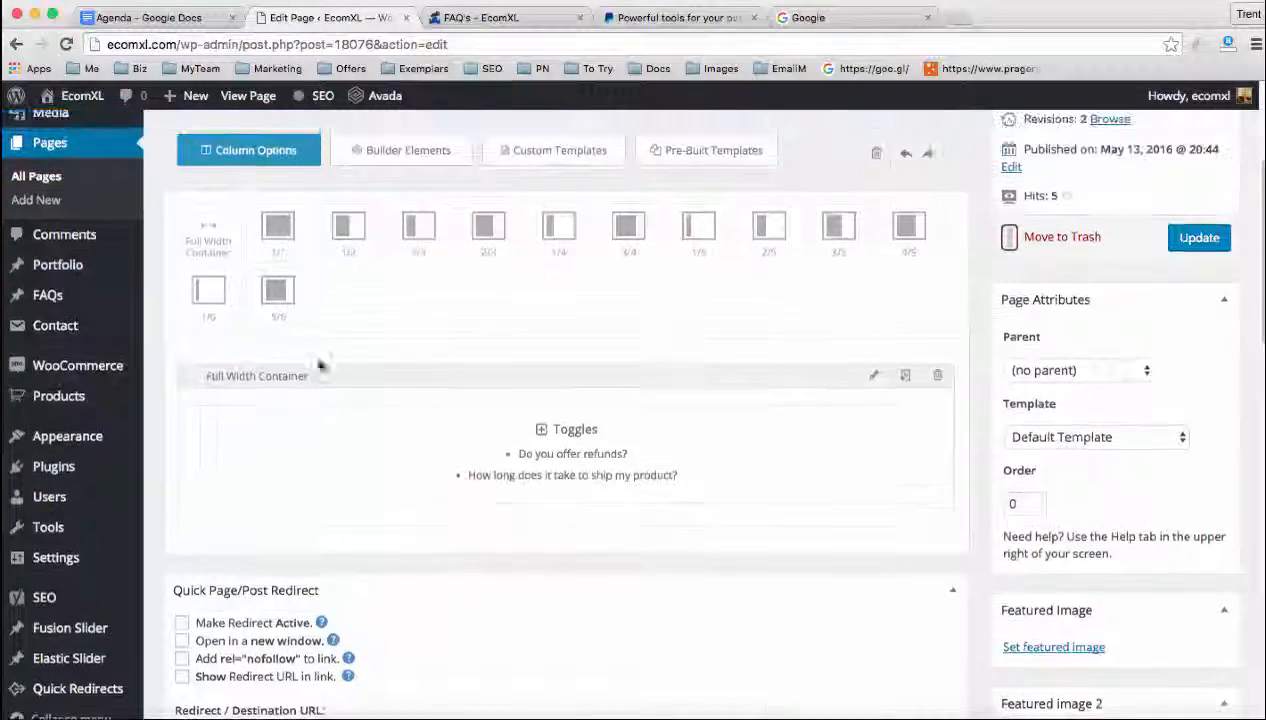
click(404, 150)
scroll(390, 200, down, 2)
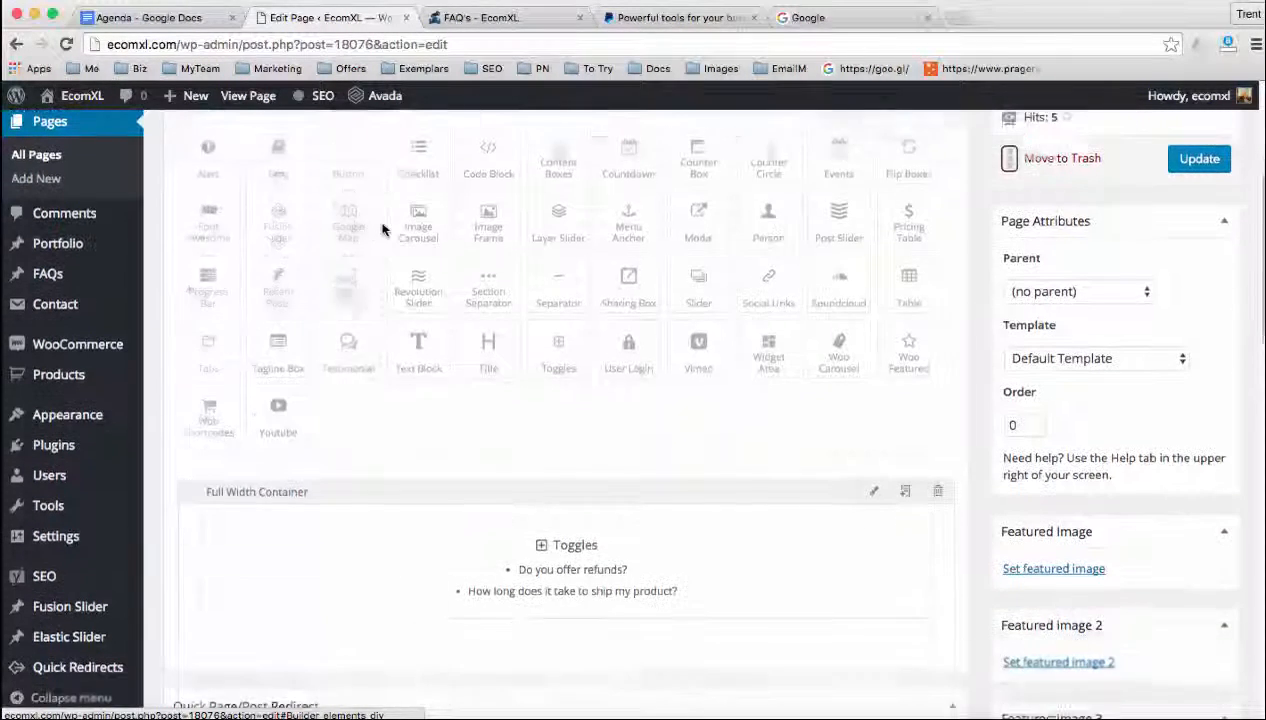
scroll(455, 365, down, 2)
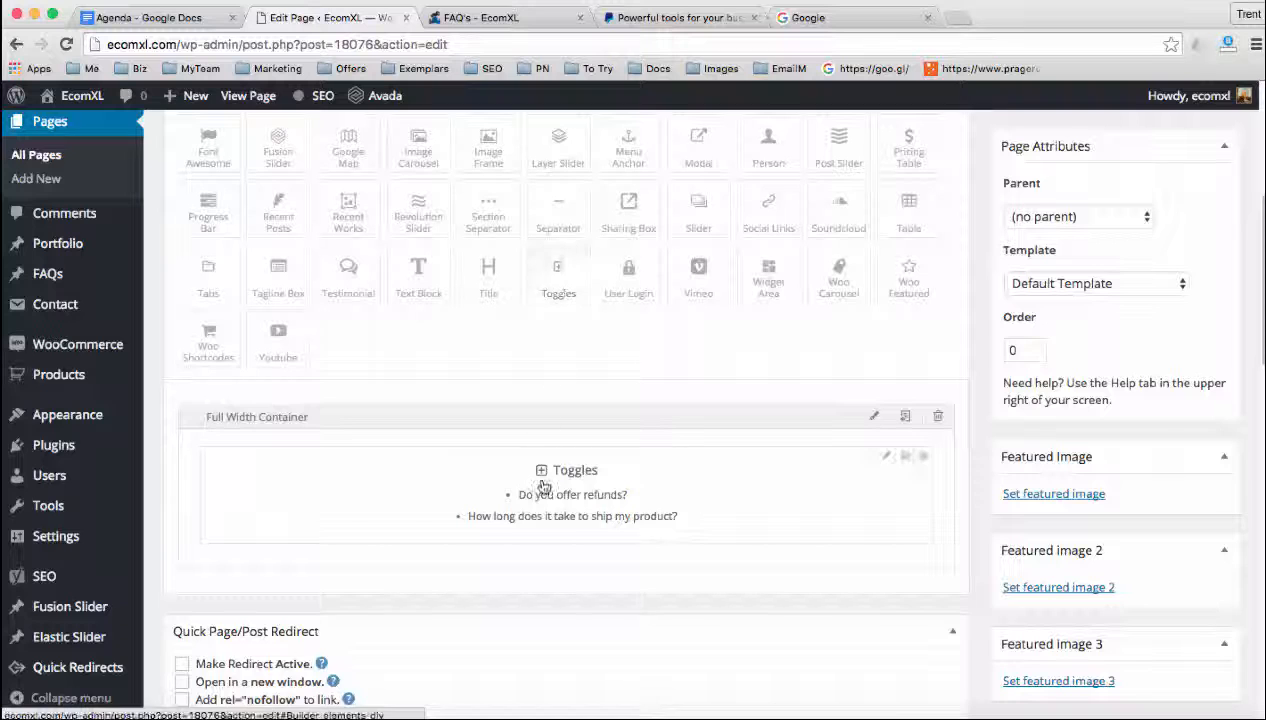
drag(541, 485, 538, 493)
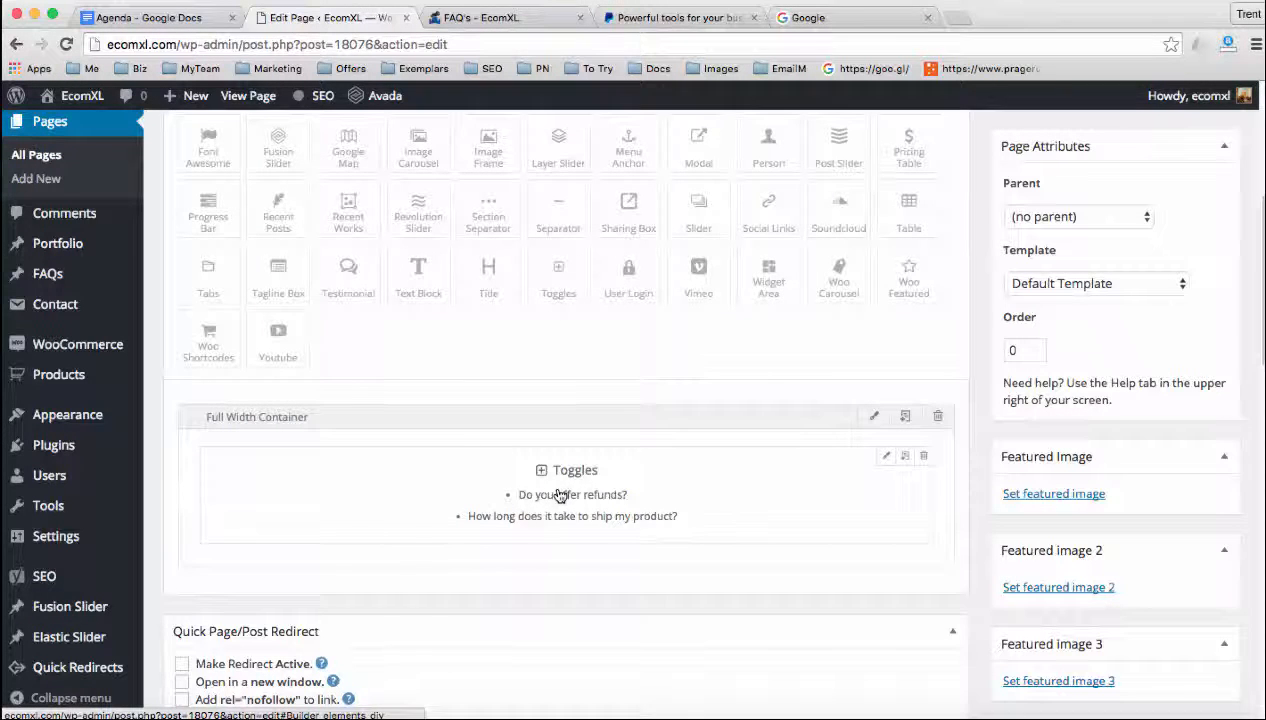
click(887, 459)
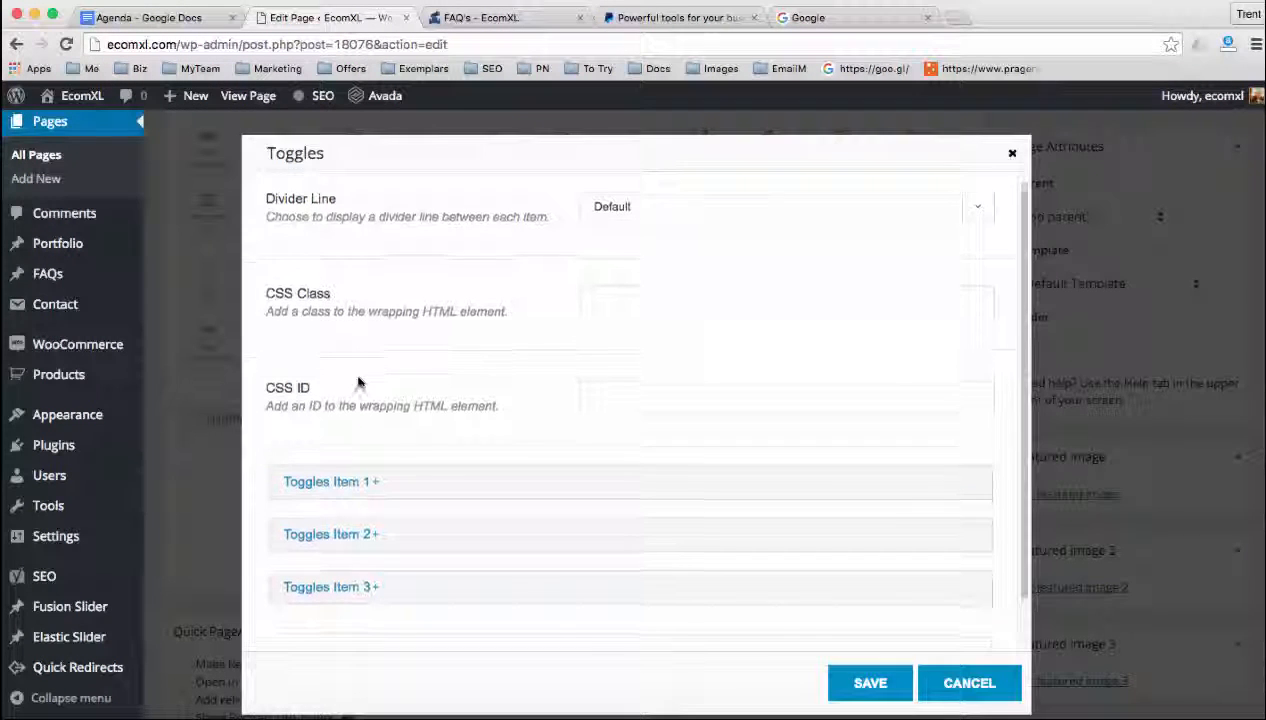
Add two new toggle items to the Toggles element
scroll(359, 383, down, 1)
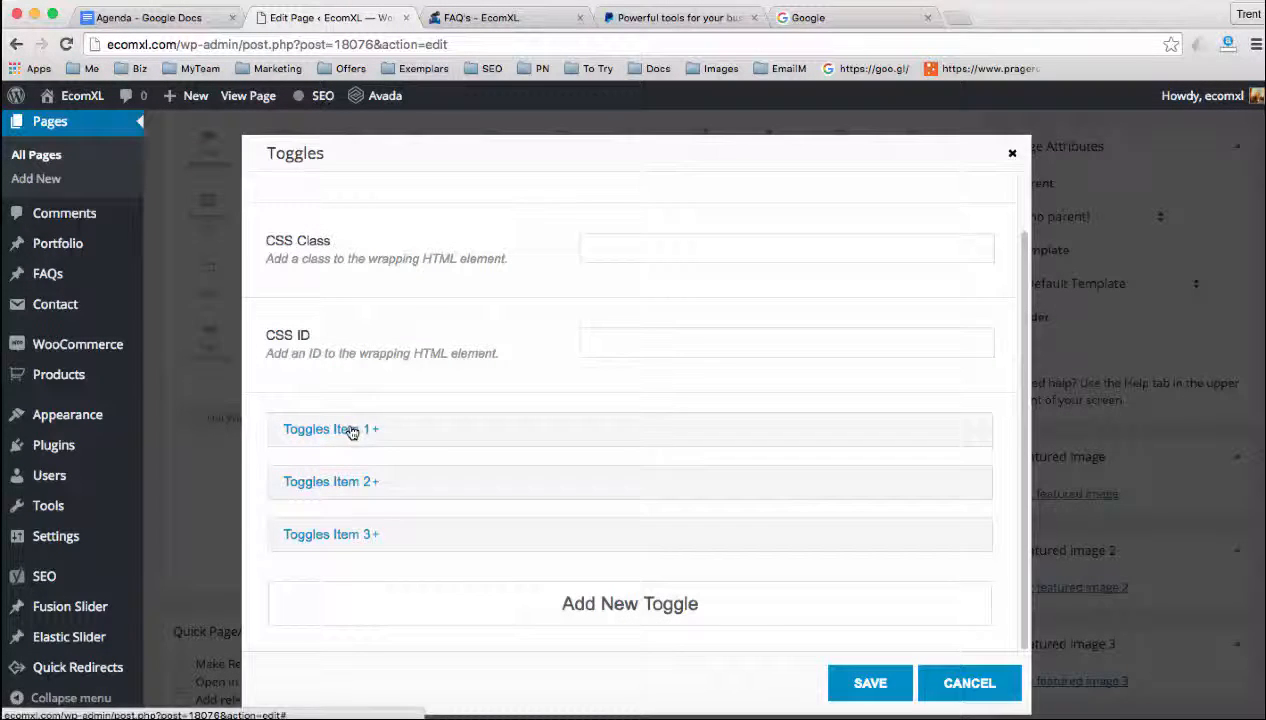
click(563, 602)
scroll(562, 601, down, 1)
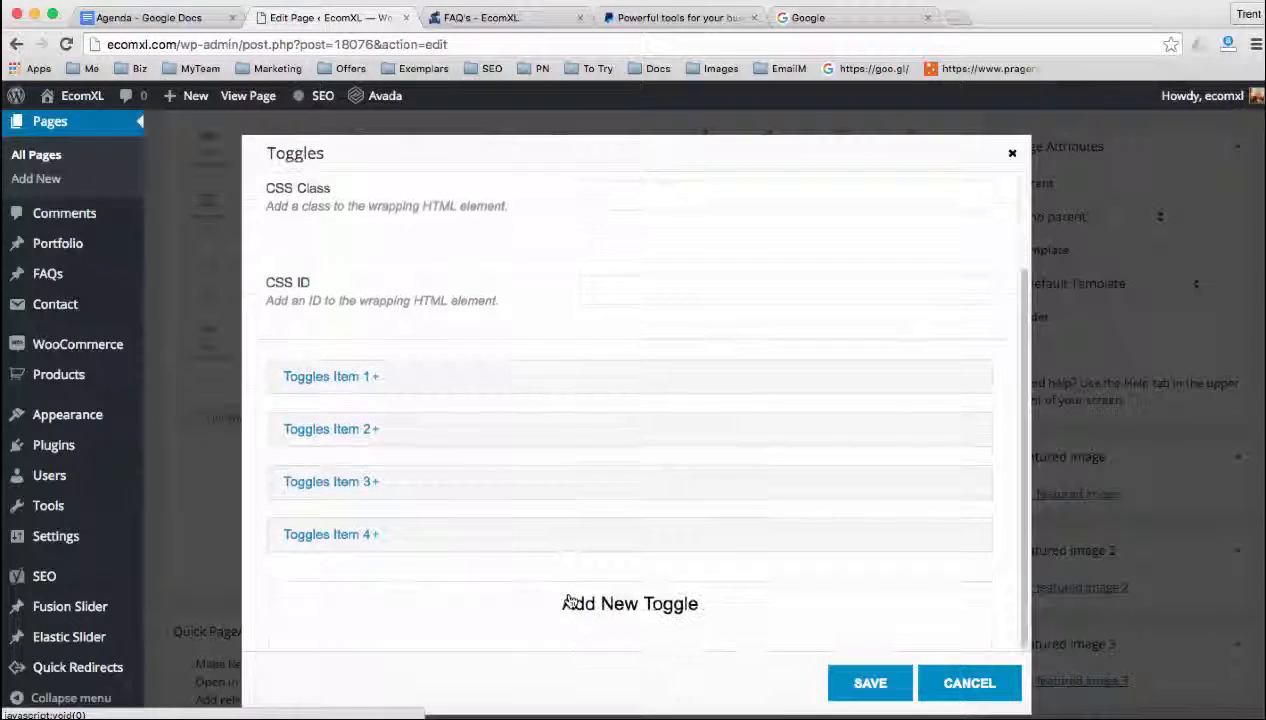
click(598, 602)
scroll(424, 491, down, 1)
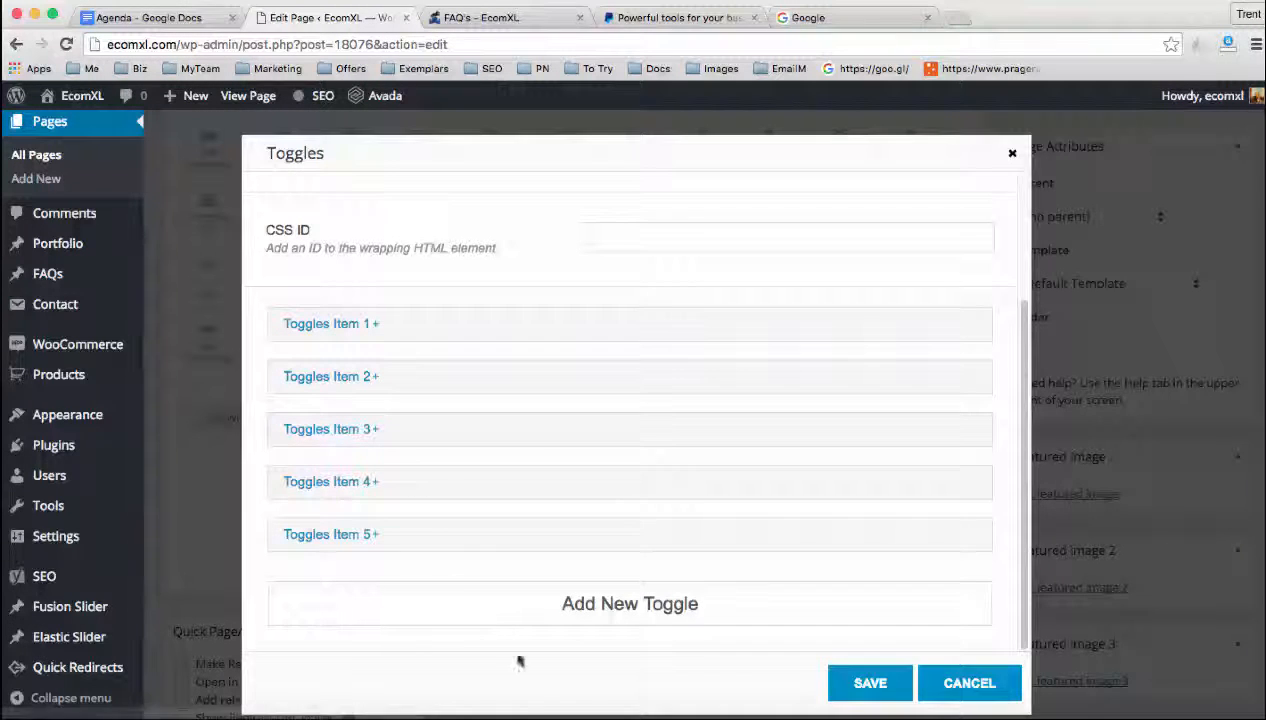
Expand Toggles Item 1 and examine its title, Open by Default setting and toggle content
click(345, 324)
scroll(475, 381, down, 1)
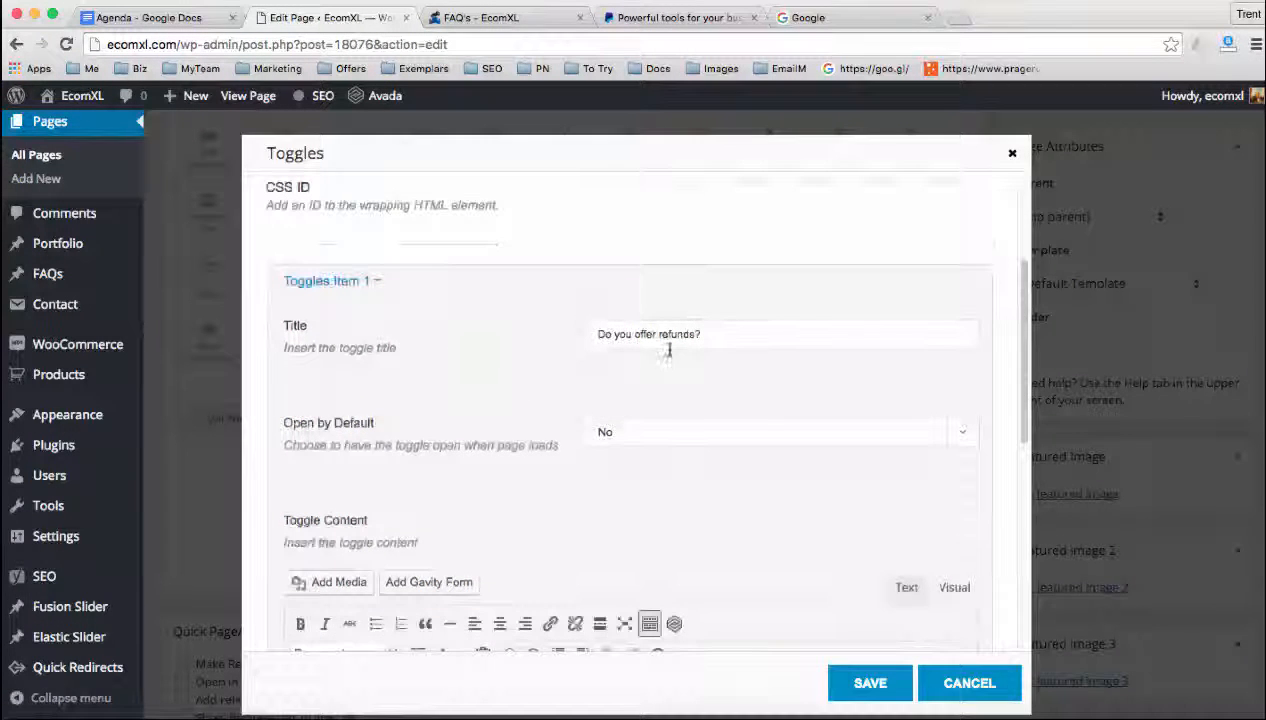
drag(288, 324, 350, 328)
click(650, 343)
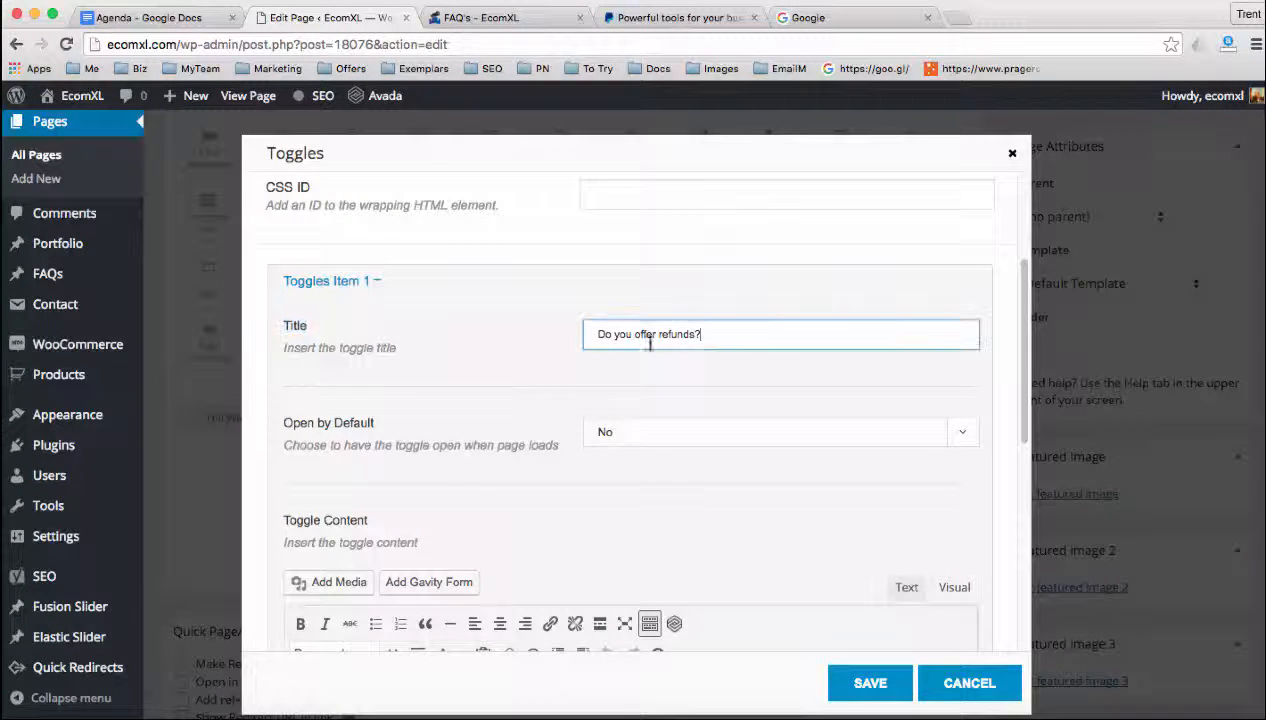
drag(699, 337, 594, 336)
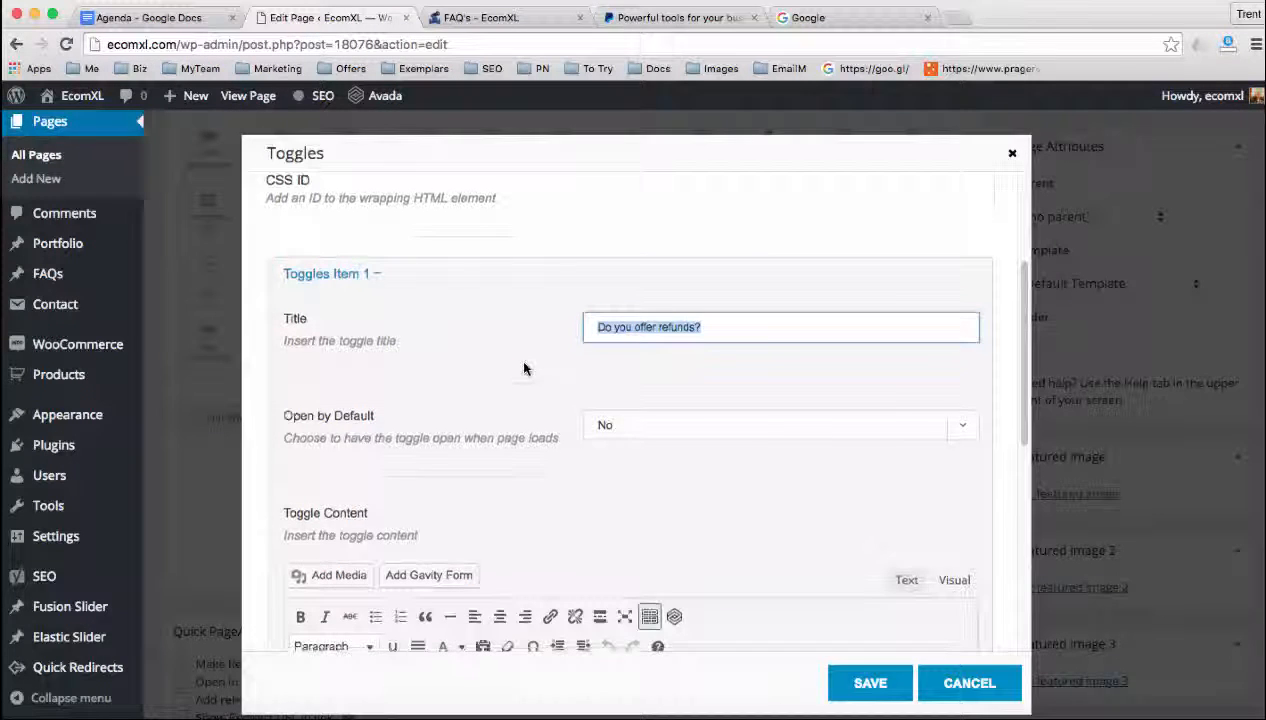
scroll(524, 369, down, 2)
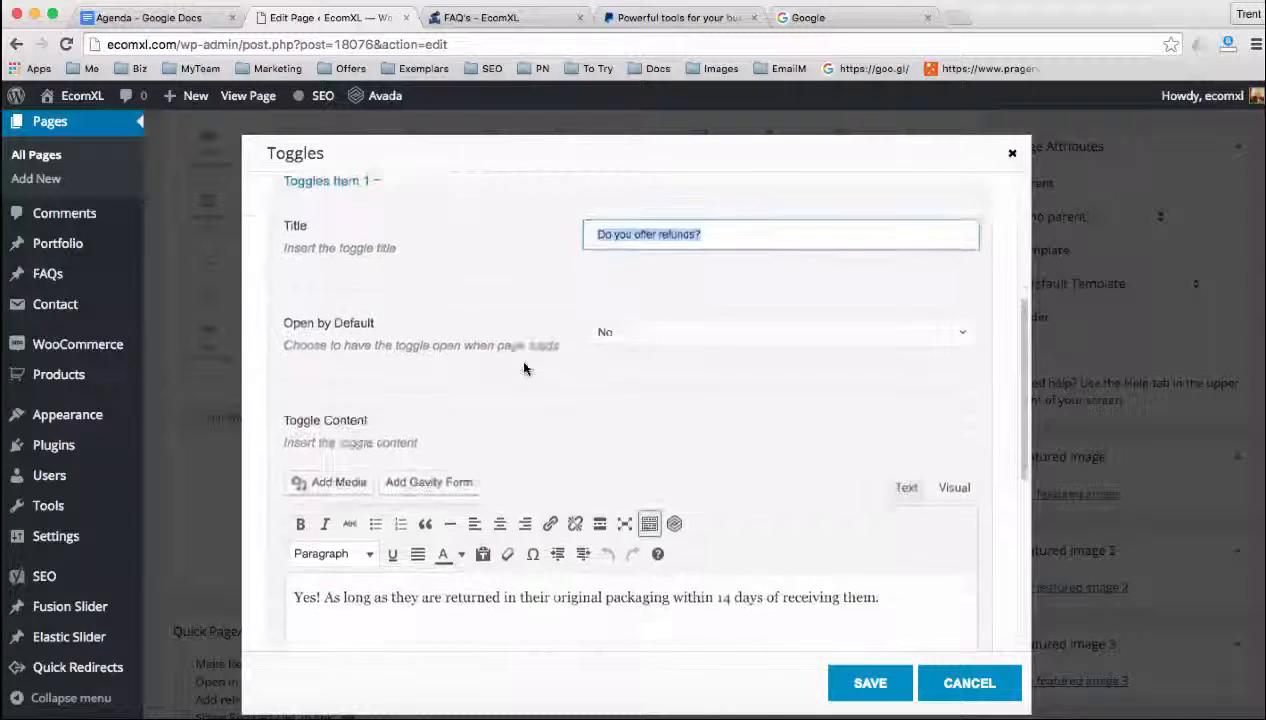
scroll(302, 599, down, 2)
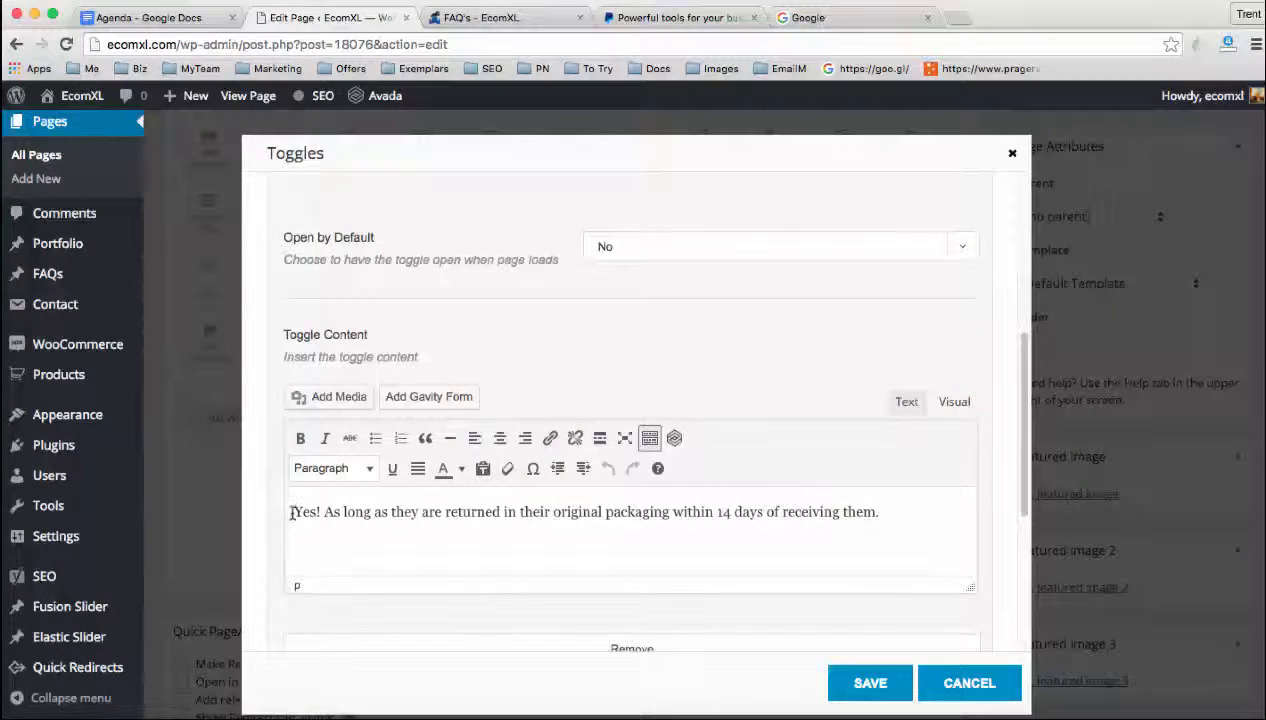
drag(300, 512, 941, 525)
scroll(650, 389, up, 1)
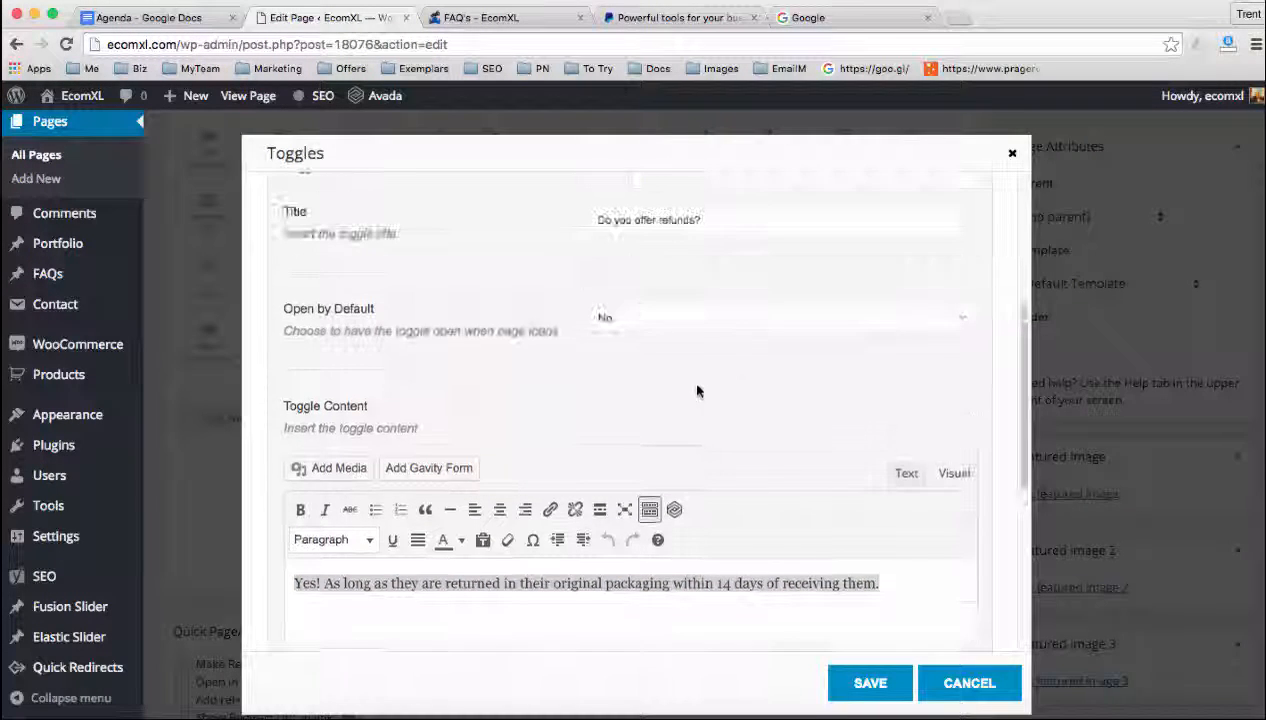
scroll(616, 350, down, 2)
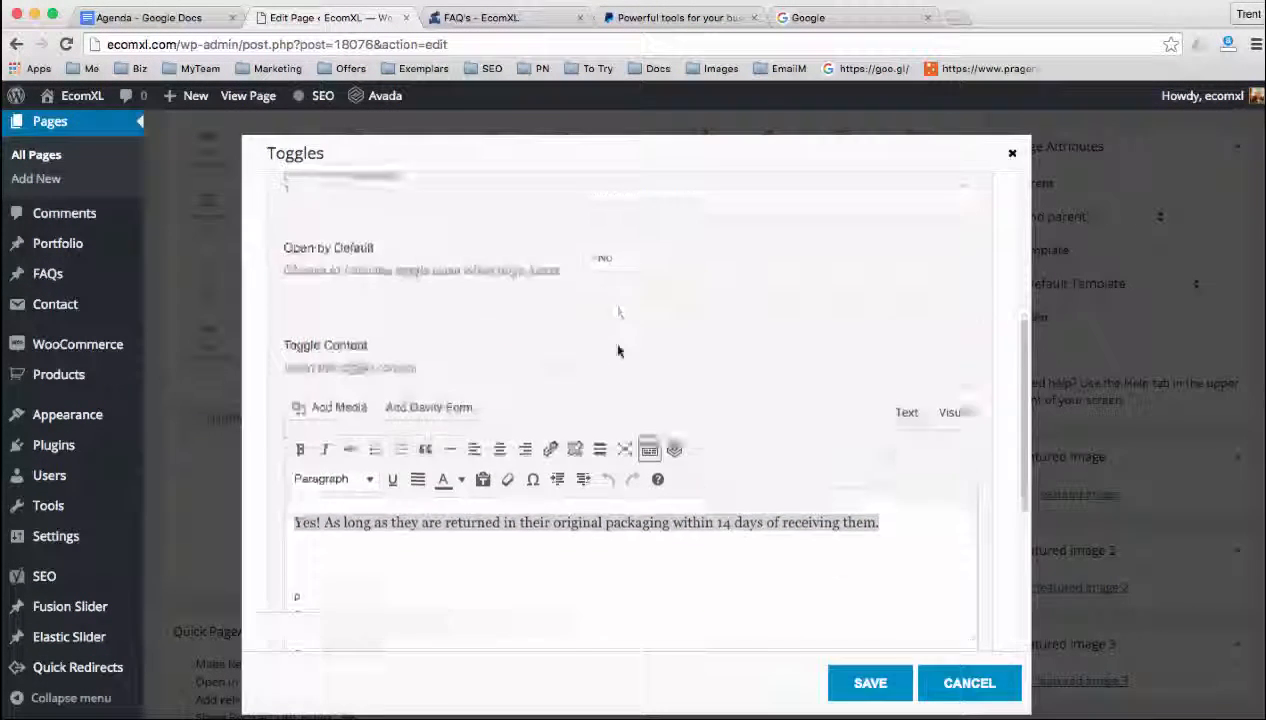
click(386, 453)
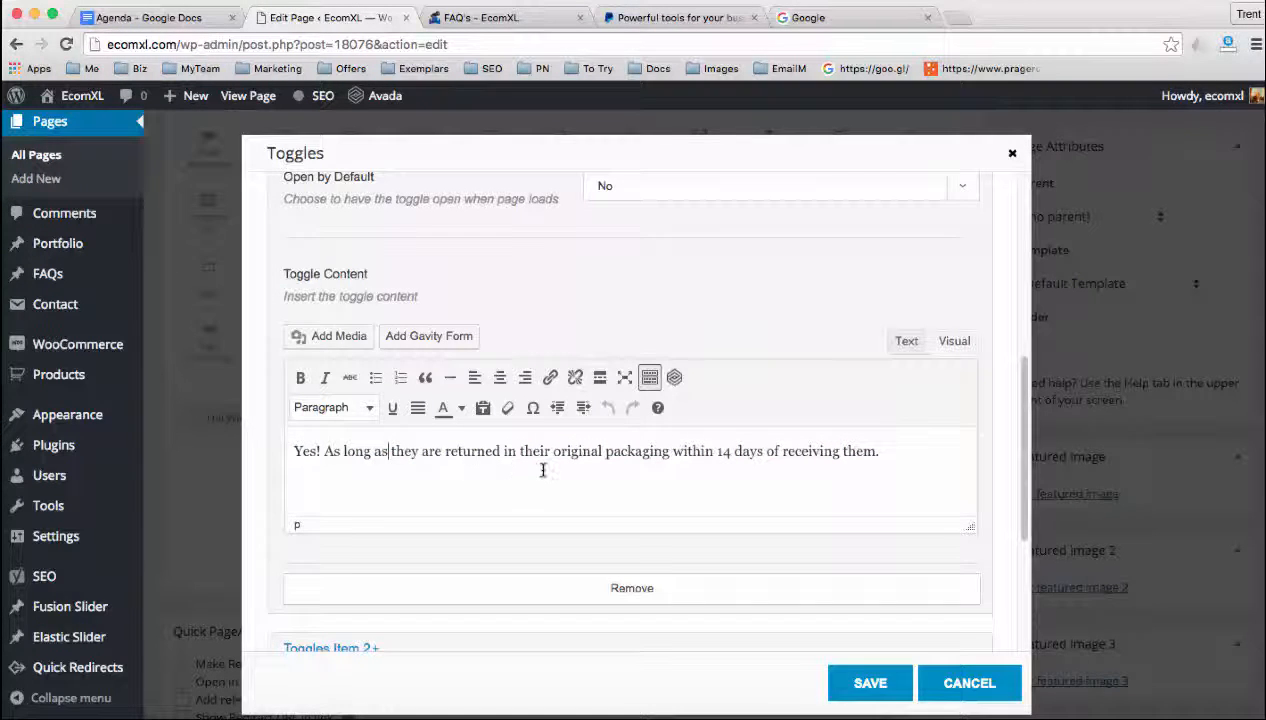
Expand the first Toggles Item 2 entry and examine its title and Open by Default setting
scroll(540, 470, down, 2)
scroll(530, 496, down, 2)
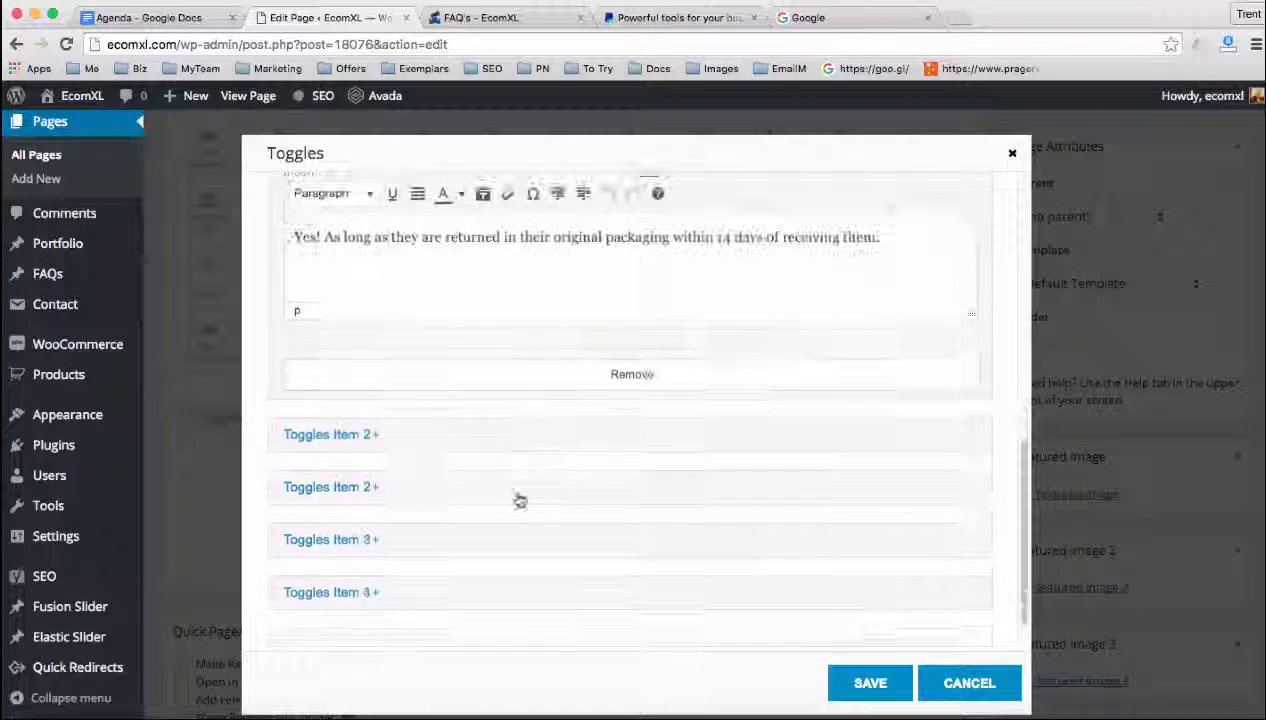
click(365, 437)
scroll(408, 490, down, 1)
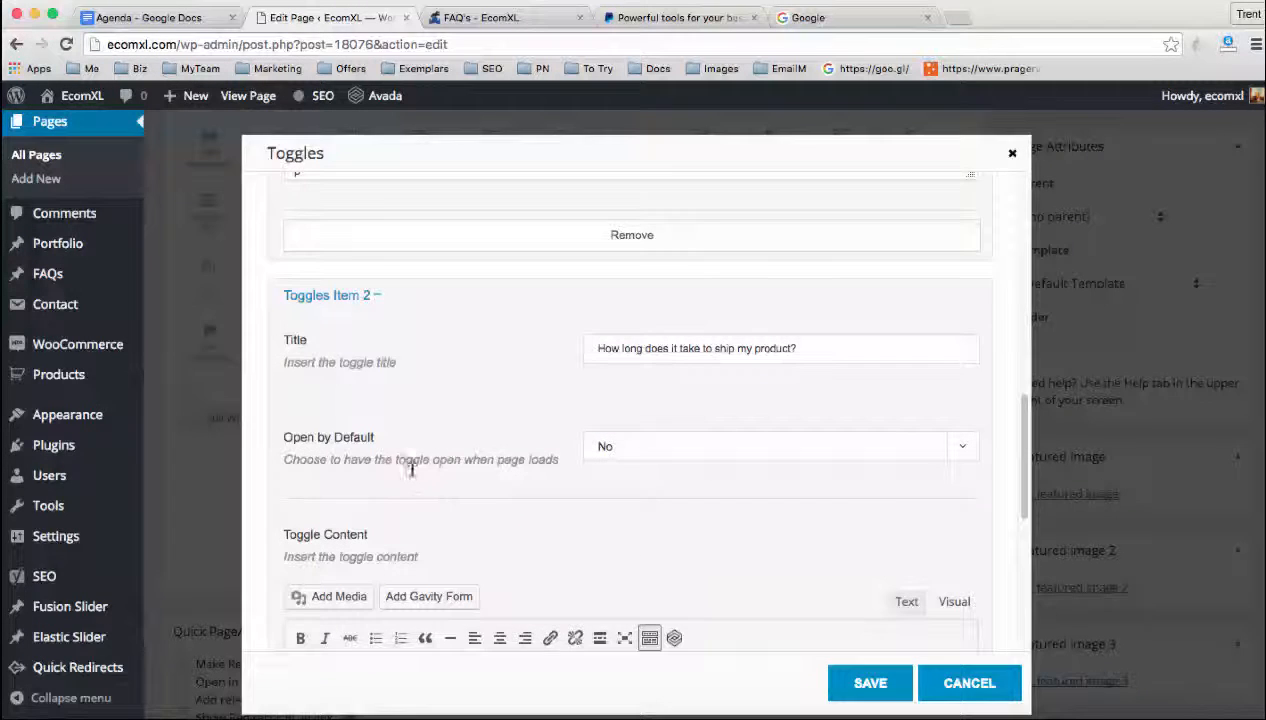
Examine the shipping question's title and toggle content in the expanded Toggles Item 2
drag(588, 350, 770, 350)
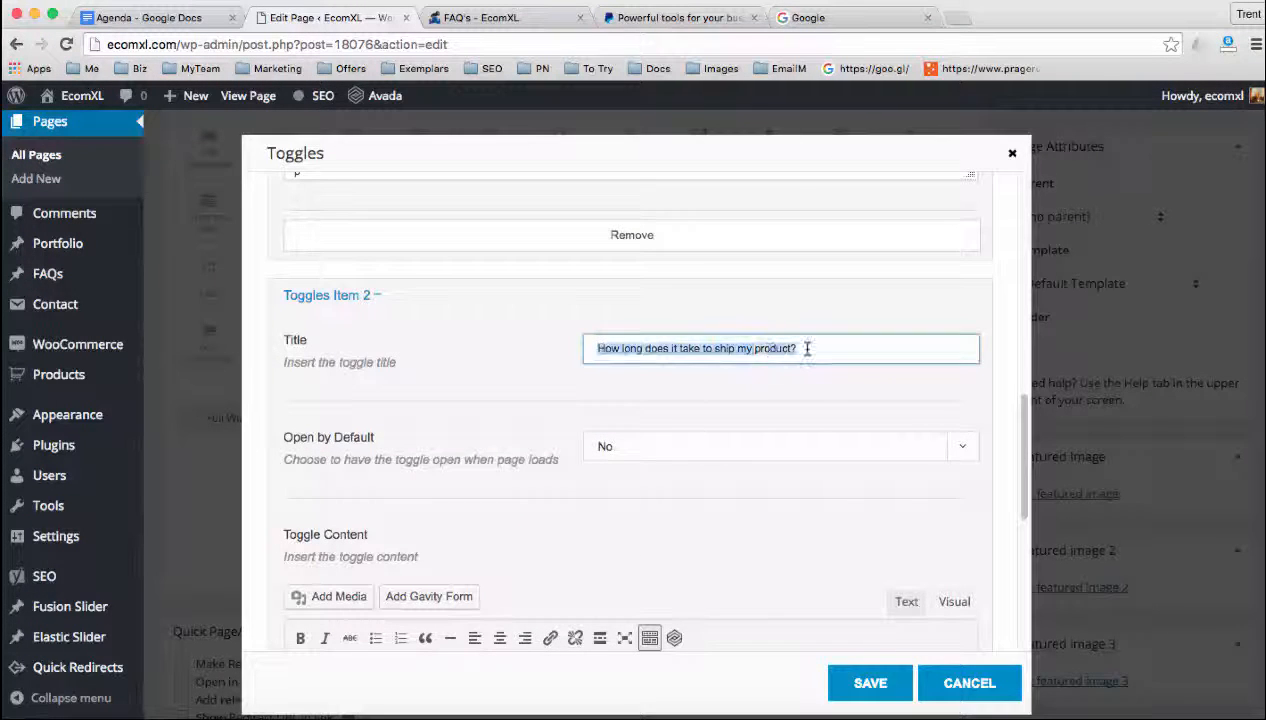
scroll(527, 422, down, 3)
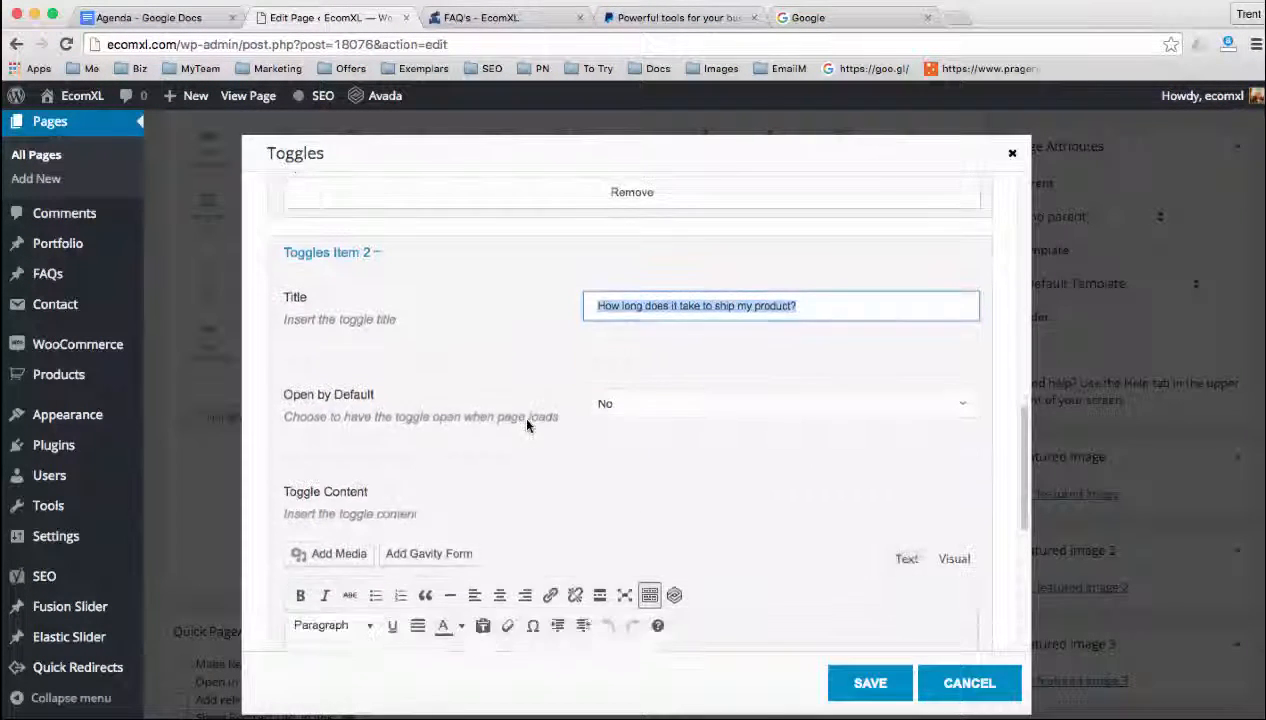
double_click(453, 470)
drag(547, 476, 561, 477)
scroll(557, 489, down, 4)
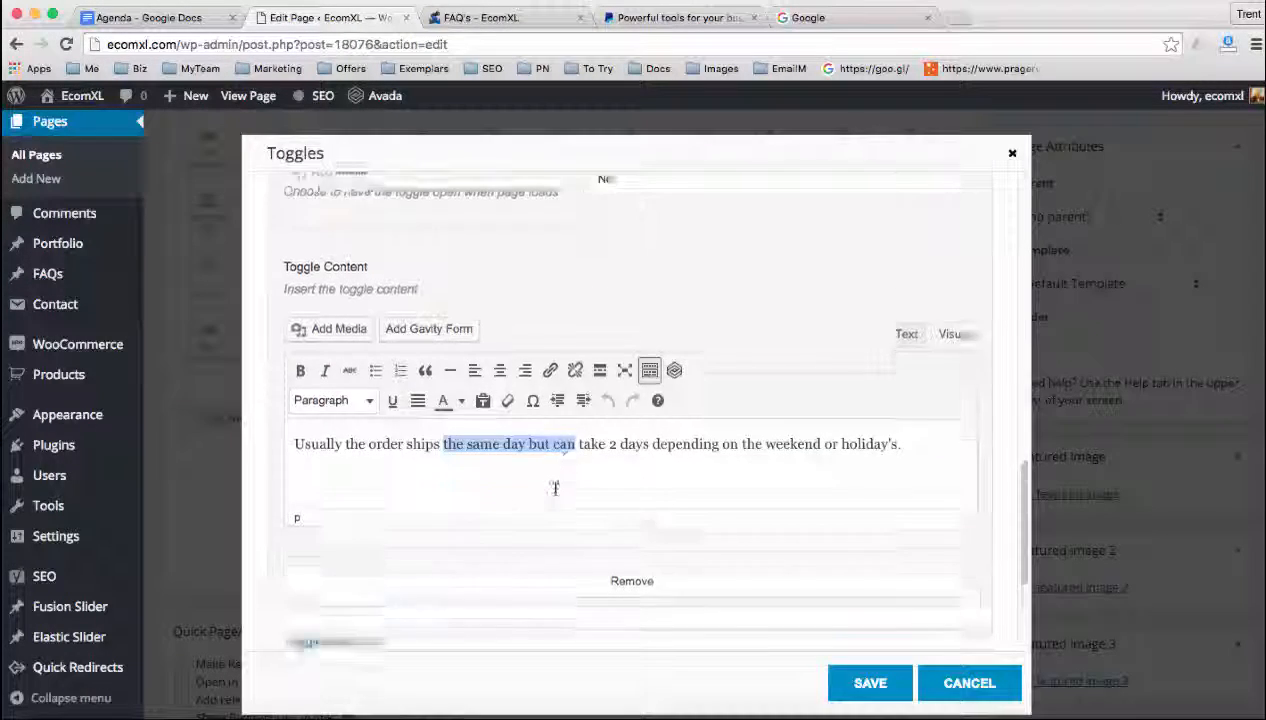
Expand Toggles Item 3 and Toggles Item 4 to examine their fields
click(337, 432)
scroll(358, 480, down, 5)
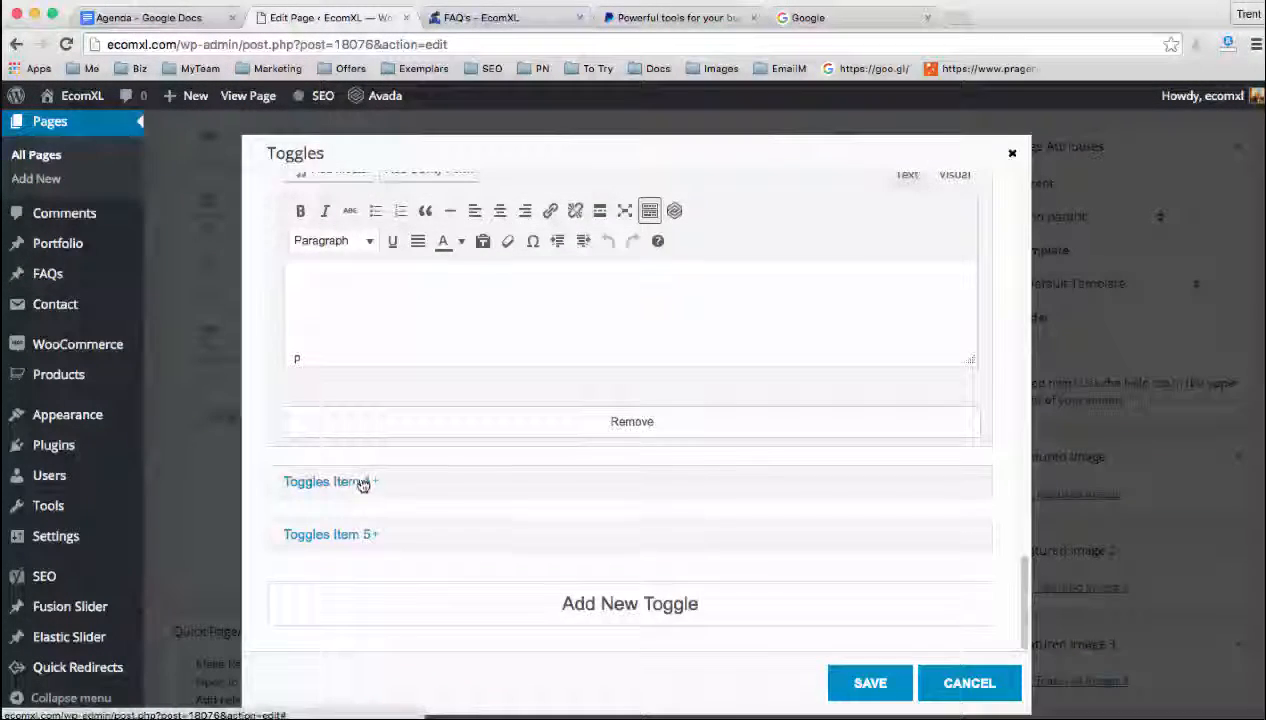
click(362, 483)
Save the Toggles element and update the FAQ's page
click(870, 683)
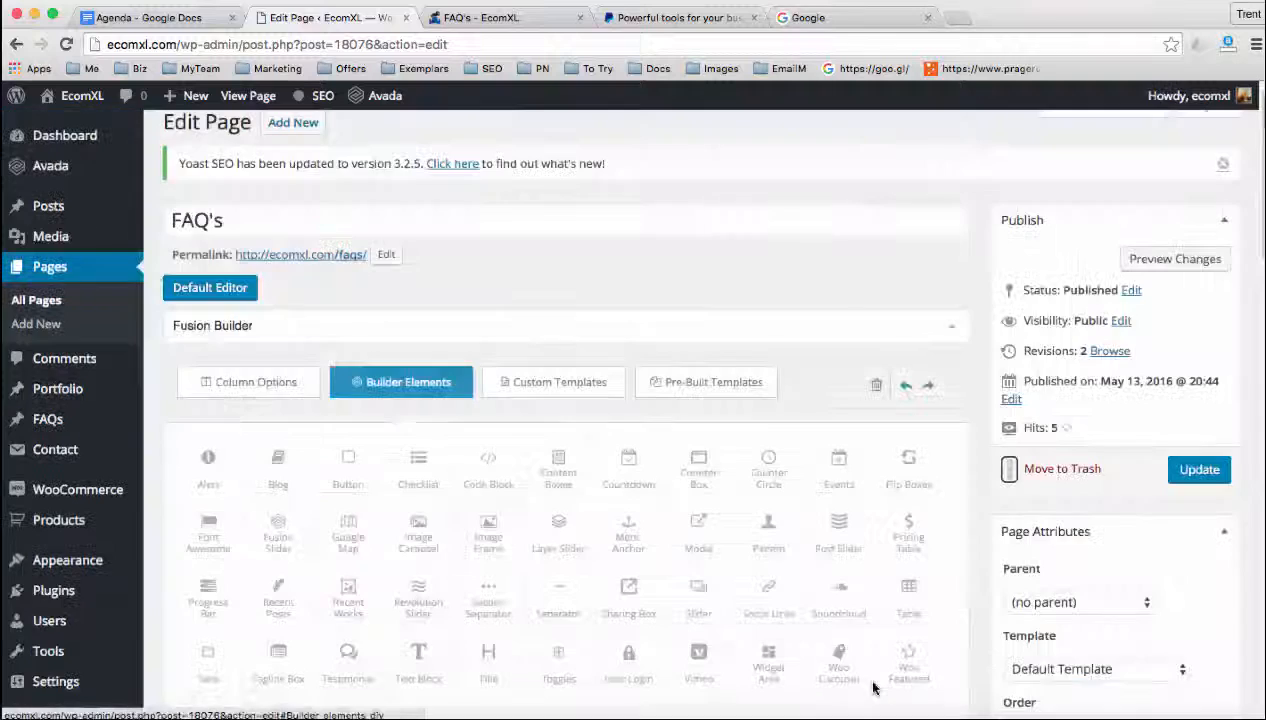
click(1186, 472)
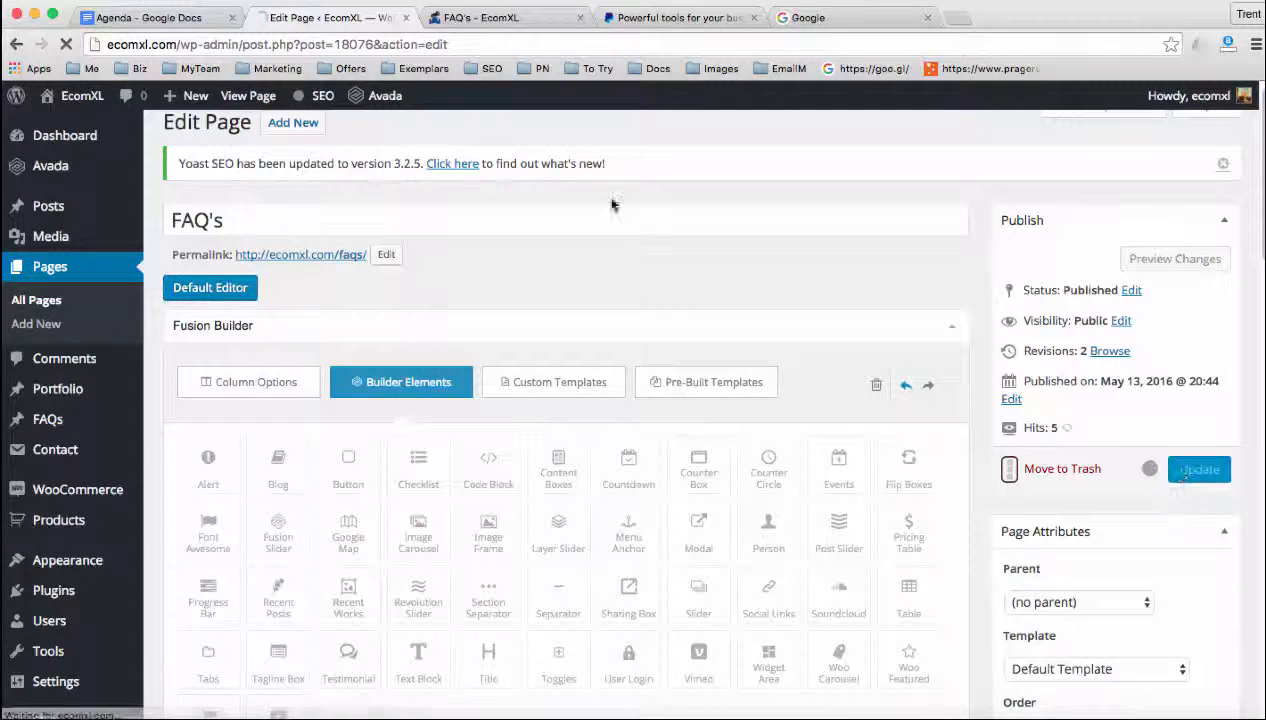
Reload the live FAQ's page to check the added toggles
click(468, 18)
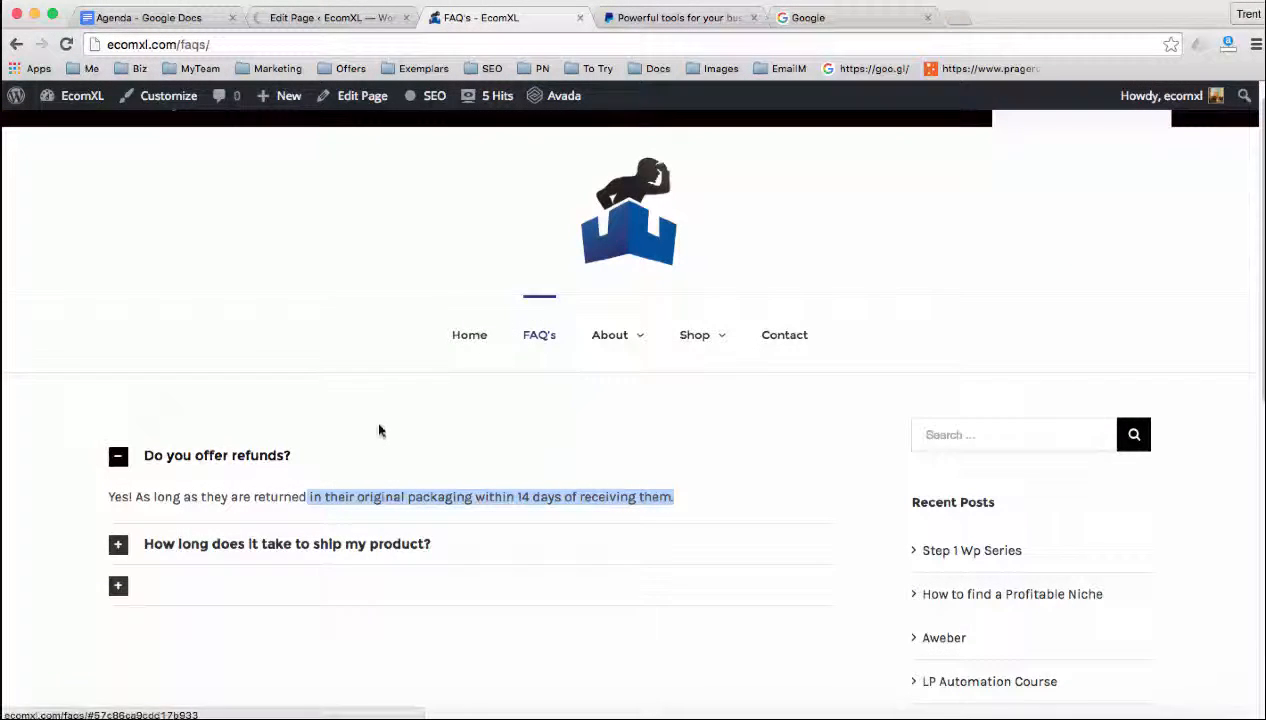
click(229, 45)
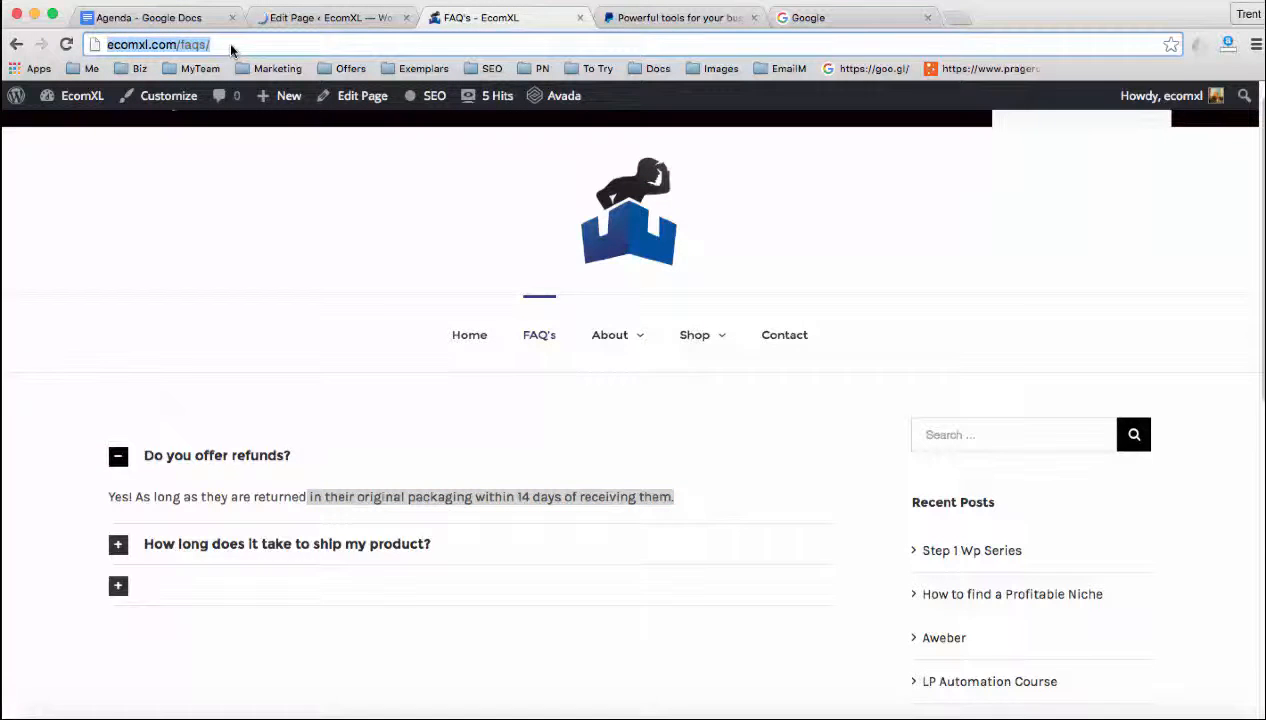
key(Return)
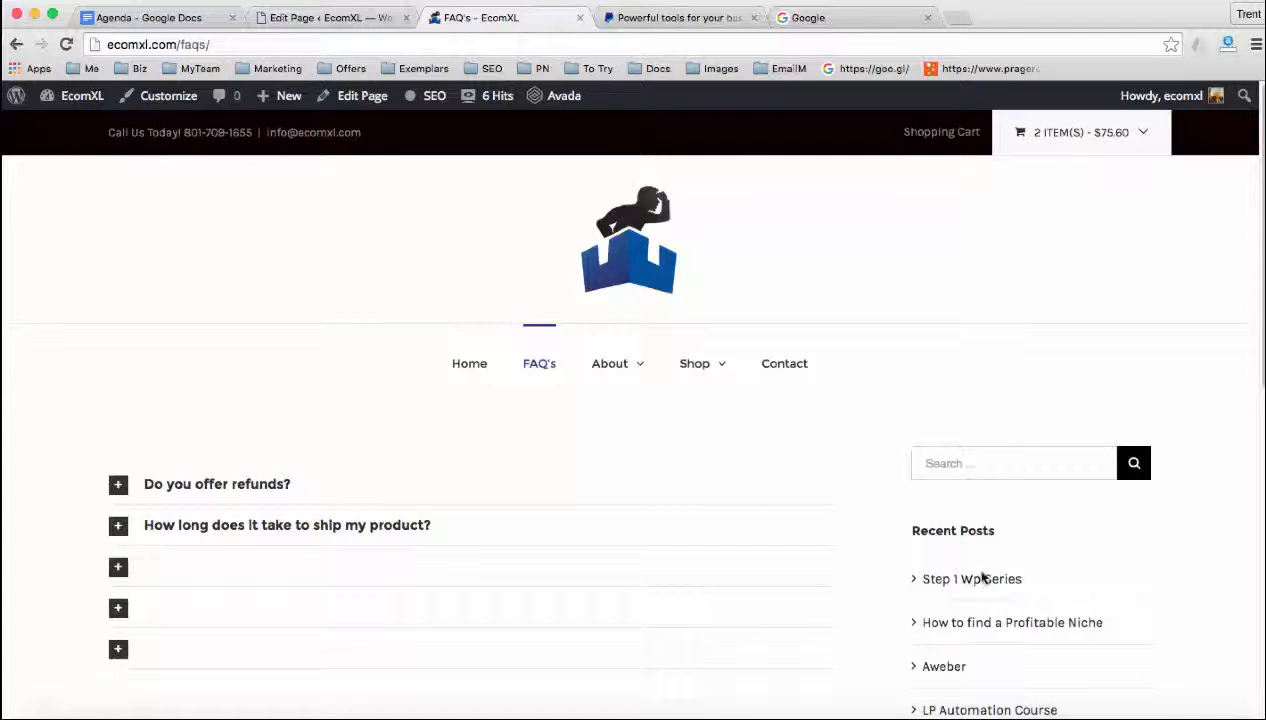
Examine the Select Sidebar 1 and Sidebar 1 Position choices in the FAQ's page's Fusion sidebar options, keeping the current settings
click(356, 18)
scroll(624, 353, down, 15)
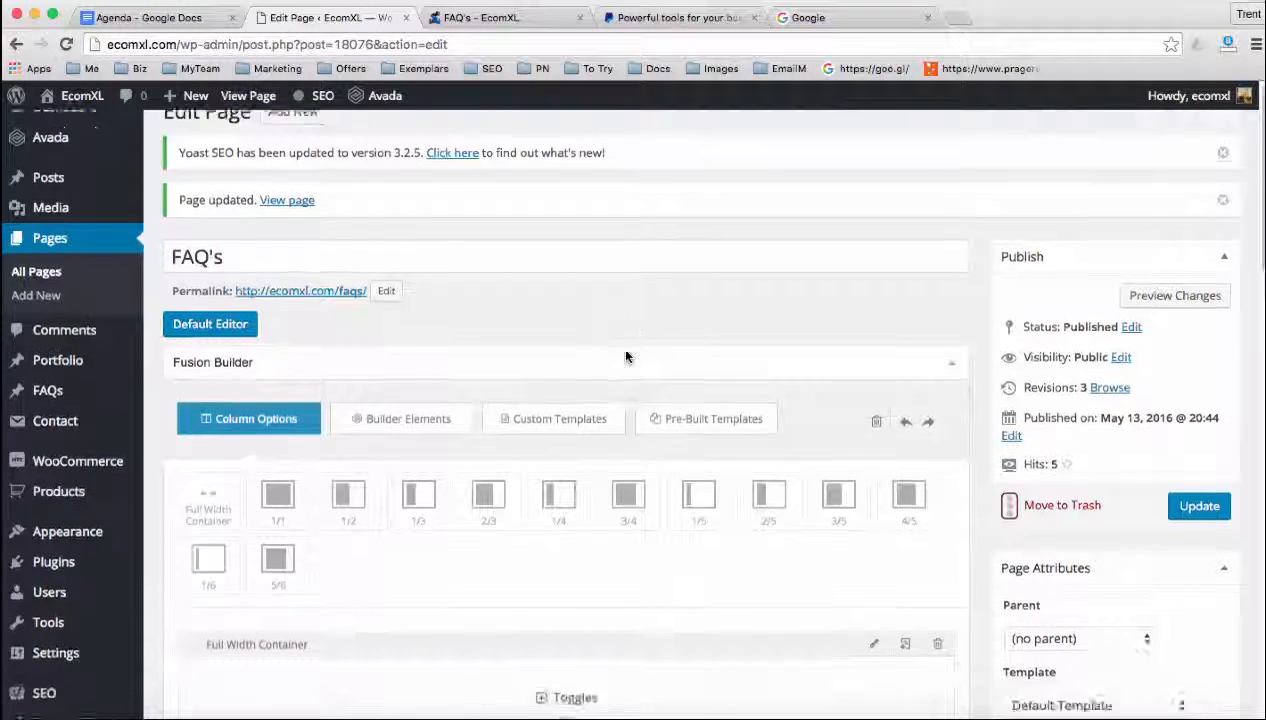
scroll(615, 377, down, 10)
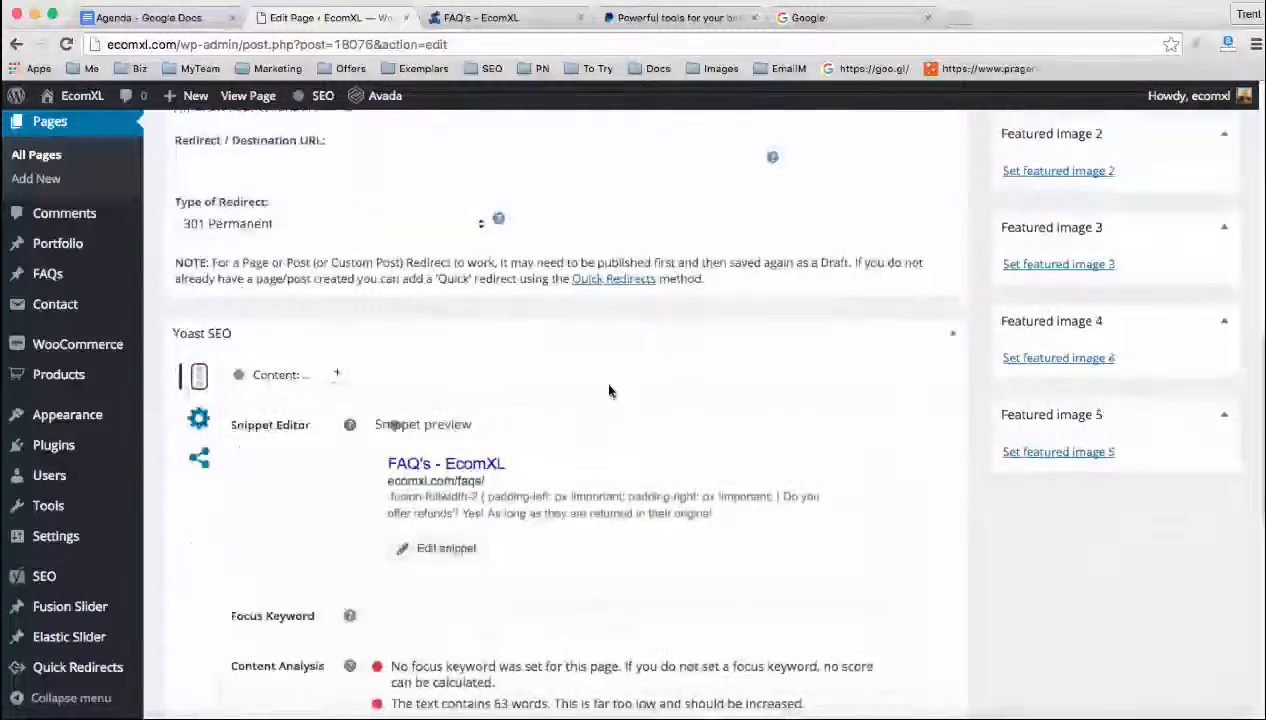
scroll(606, 387, down, 3)
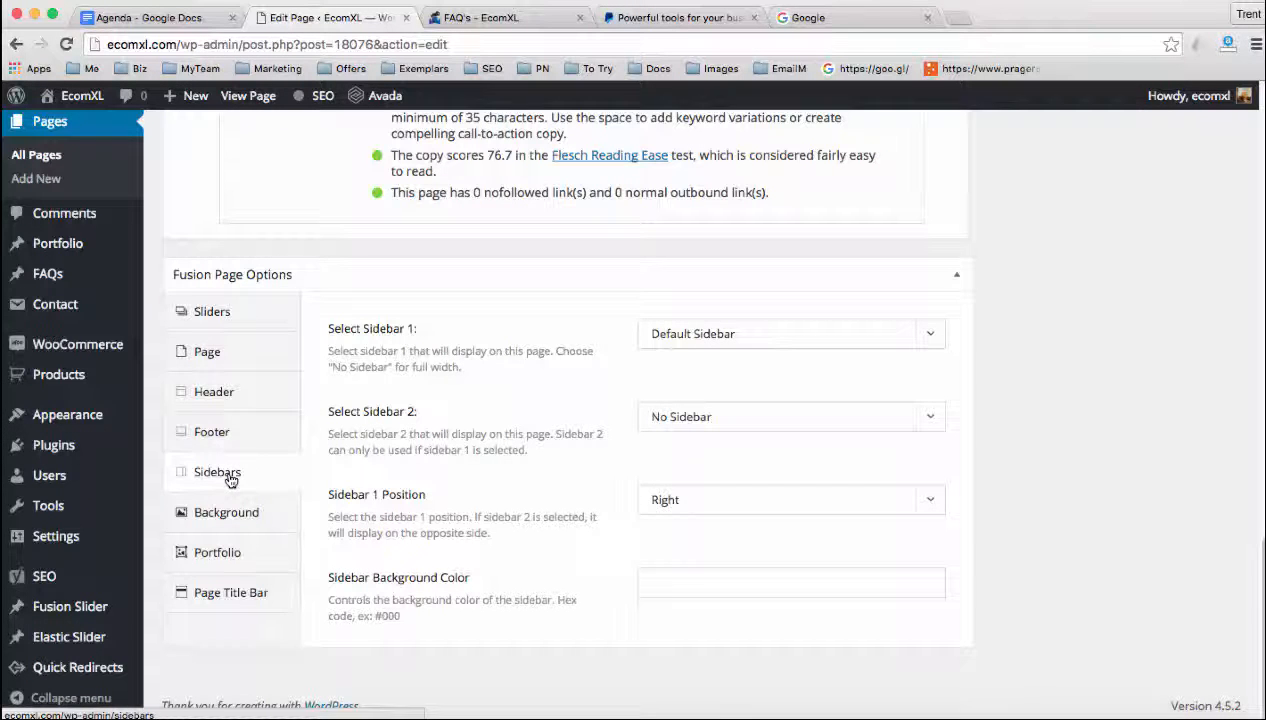
click(662, 334)
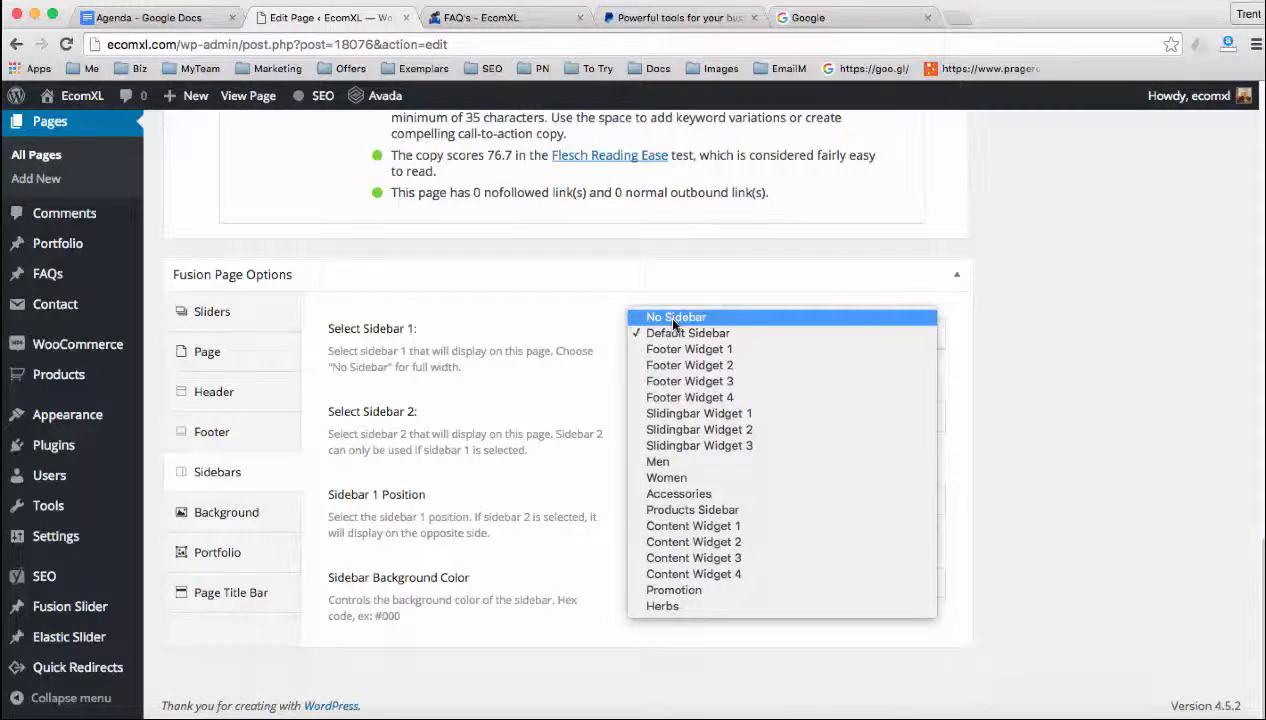
click(668, 334)
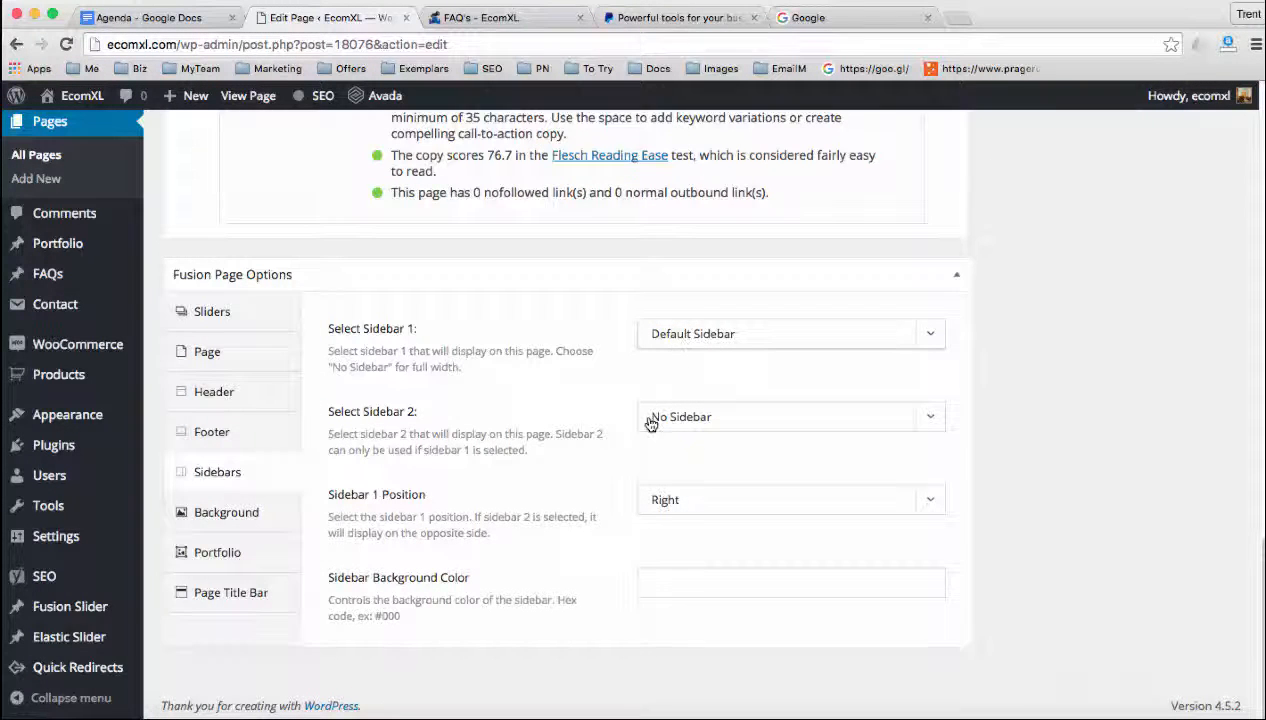
click(665, 500)
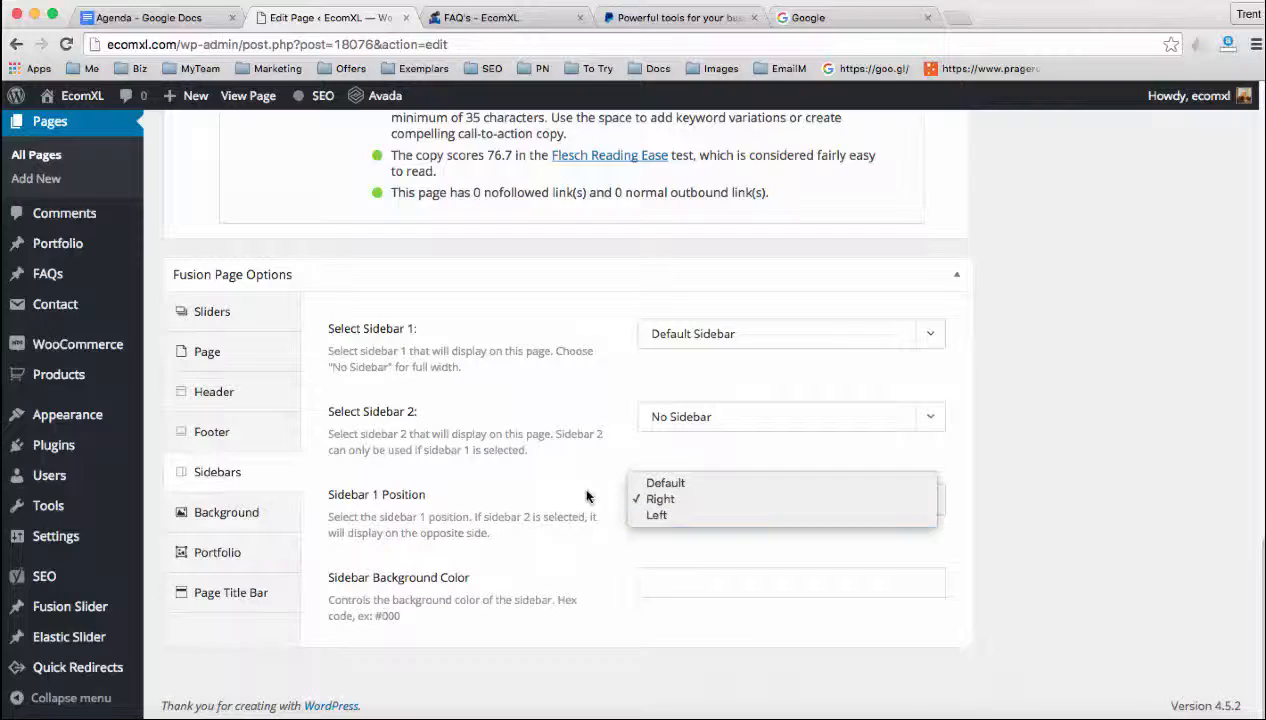
click(620, 491)
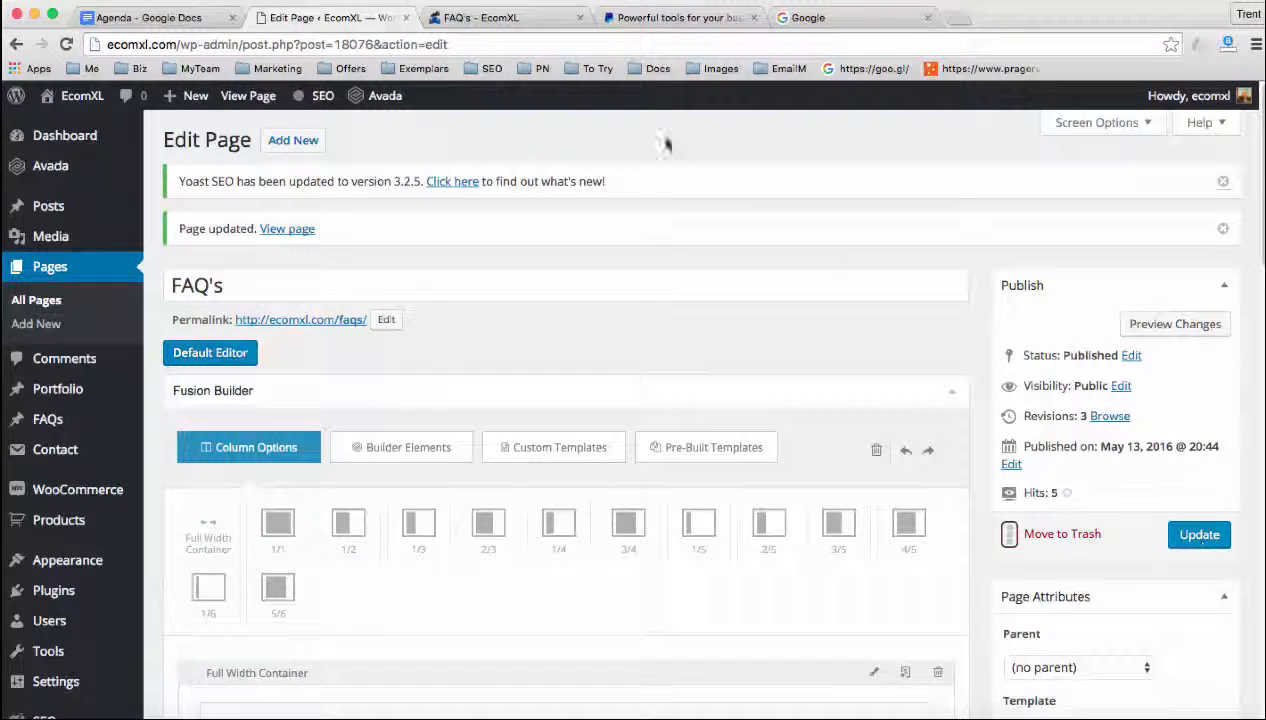
Return to the live FAQ's page and open the site's Home page from its navigation
click(510, 17)
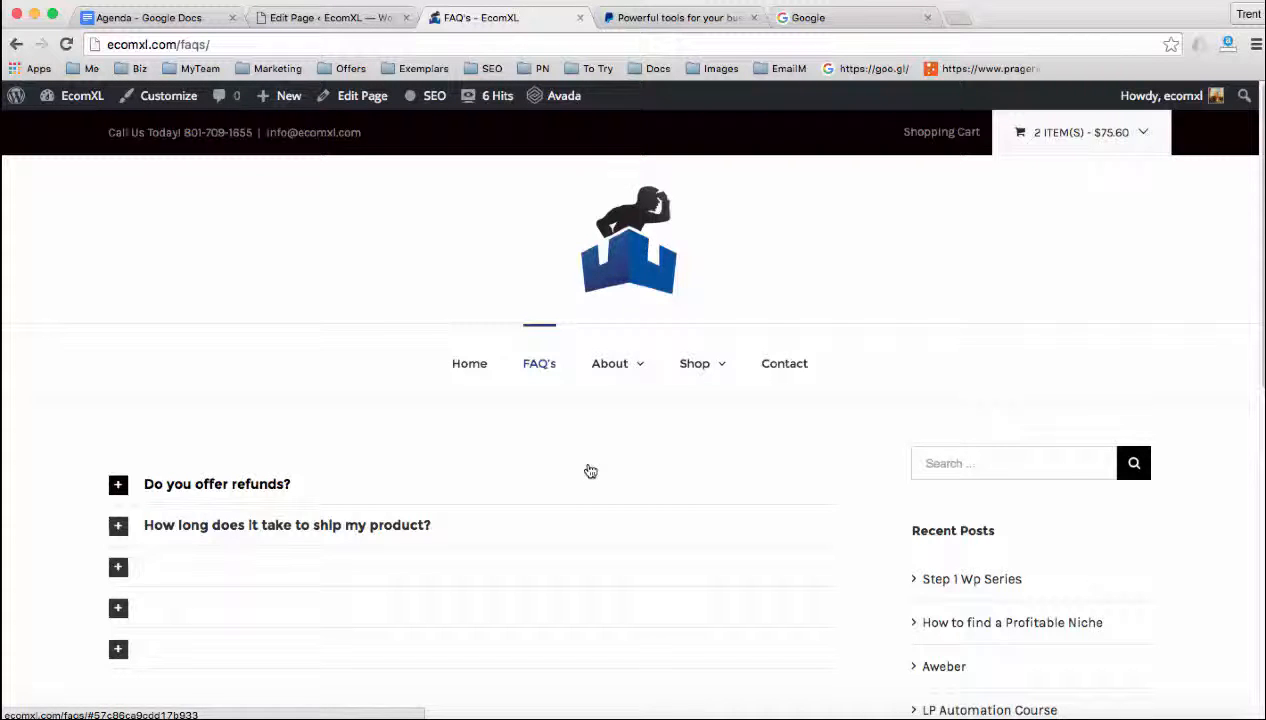
click(484, 370)
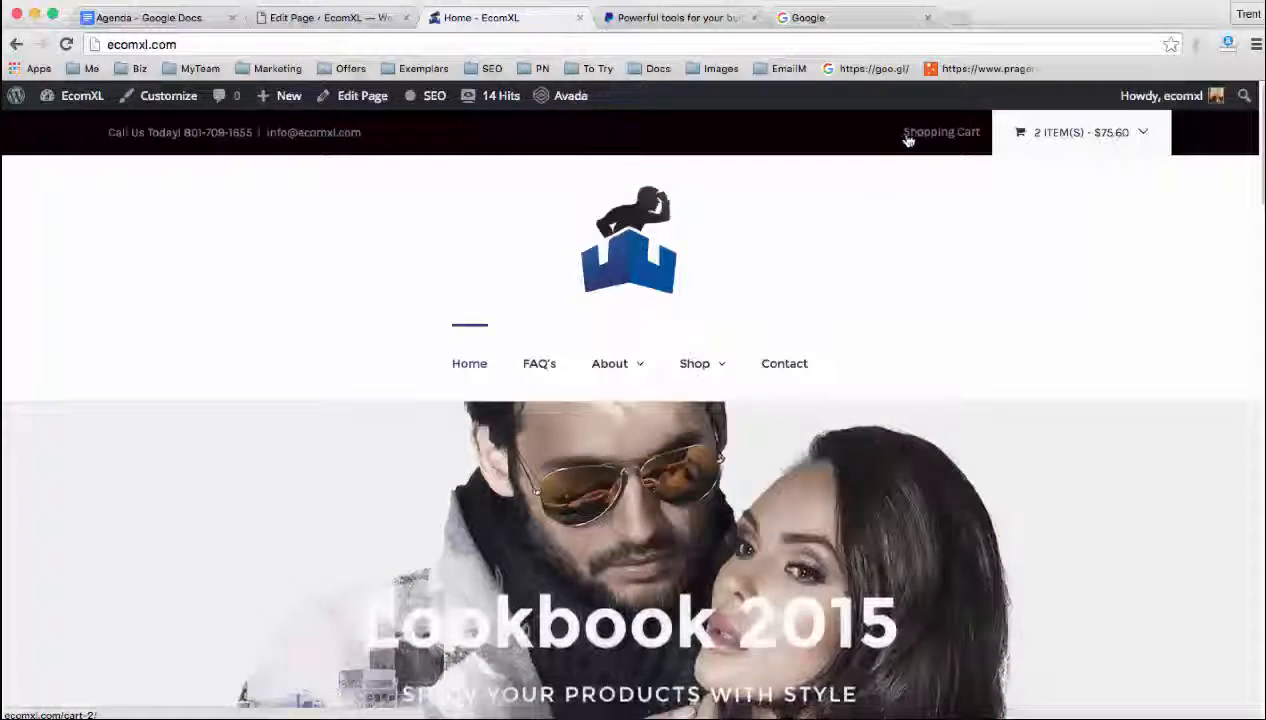
Open Avada's Theme Options from the WordPress admin
click(350, 20)
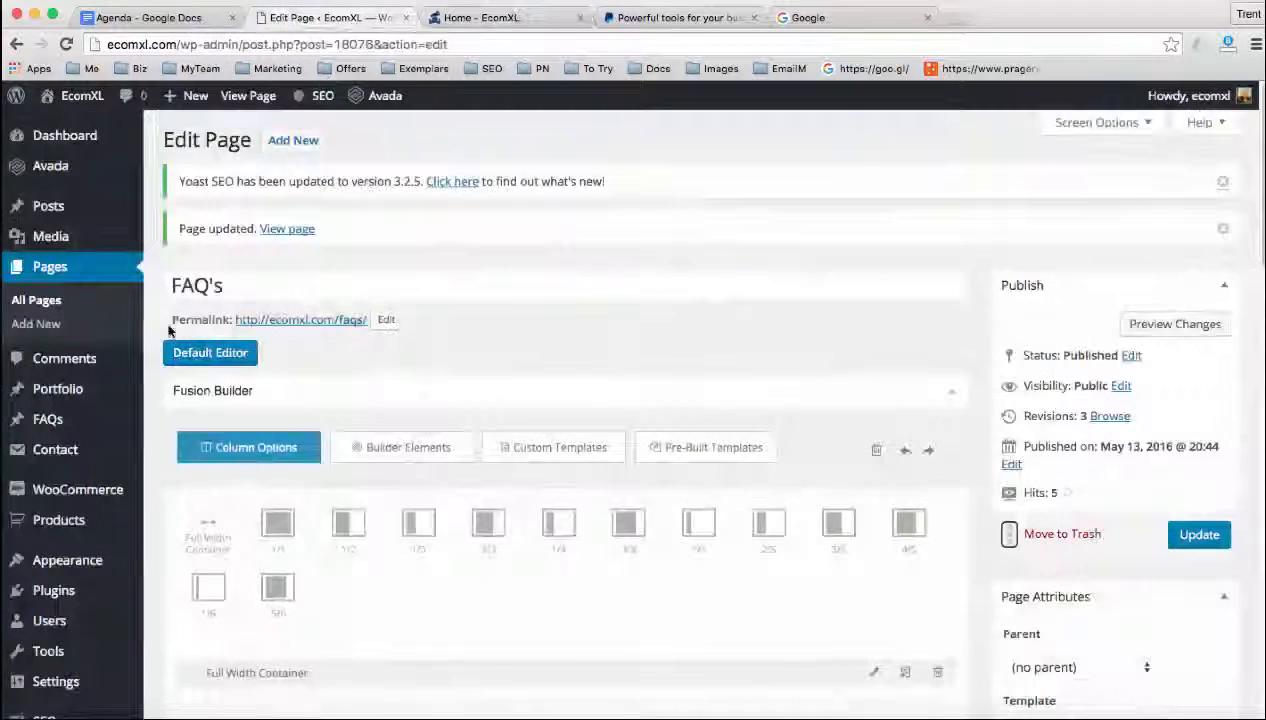
mouse_move(78, 500)
mouse_move(85, 560)
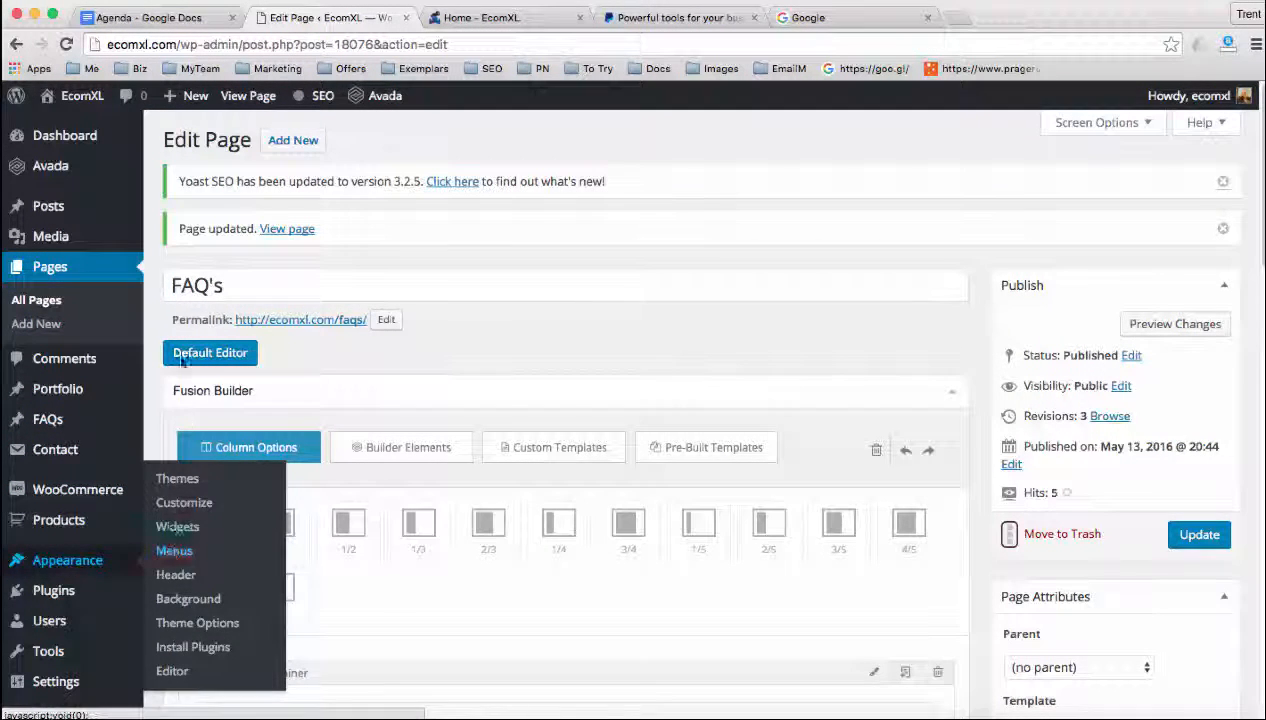
mouse_move(85, 165)
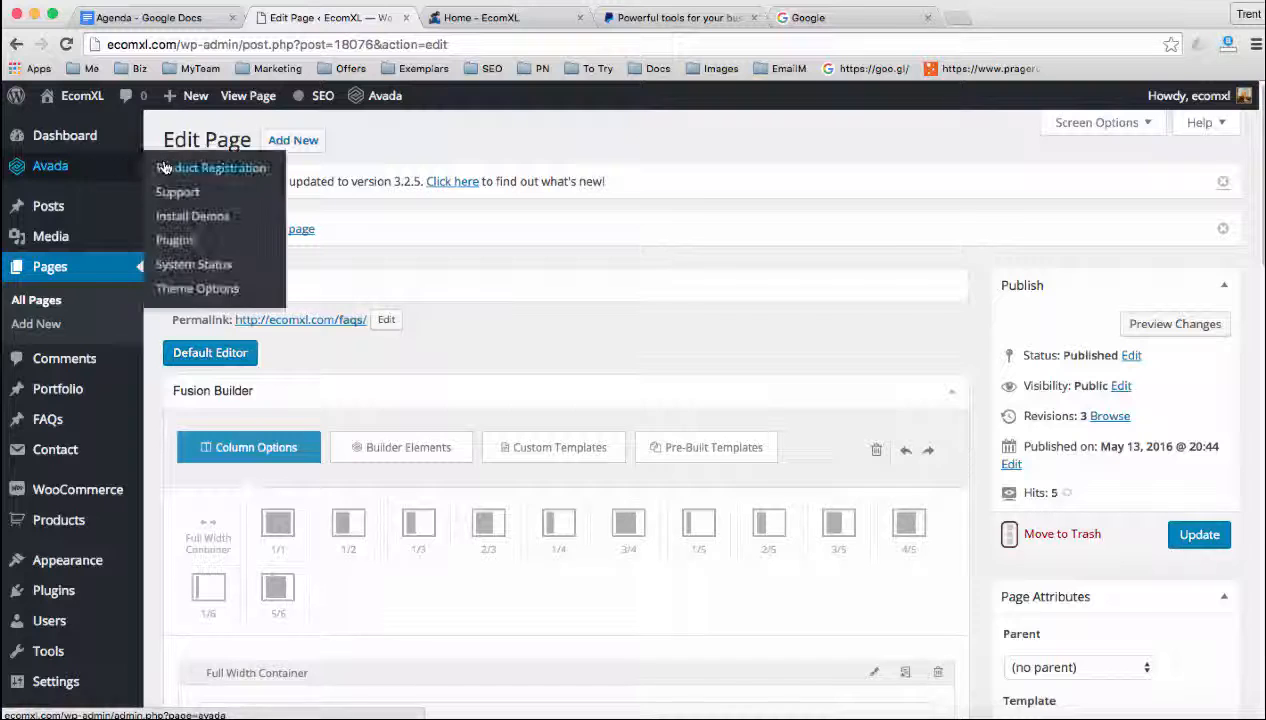
click(180, 289)
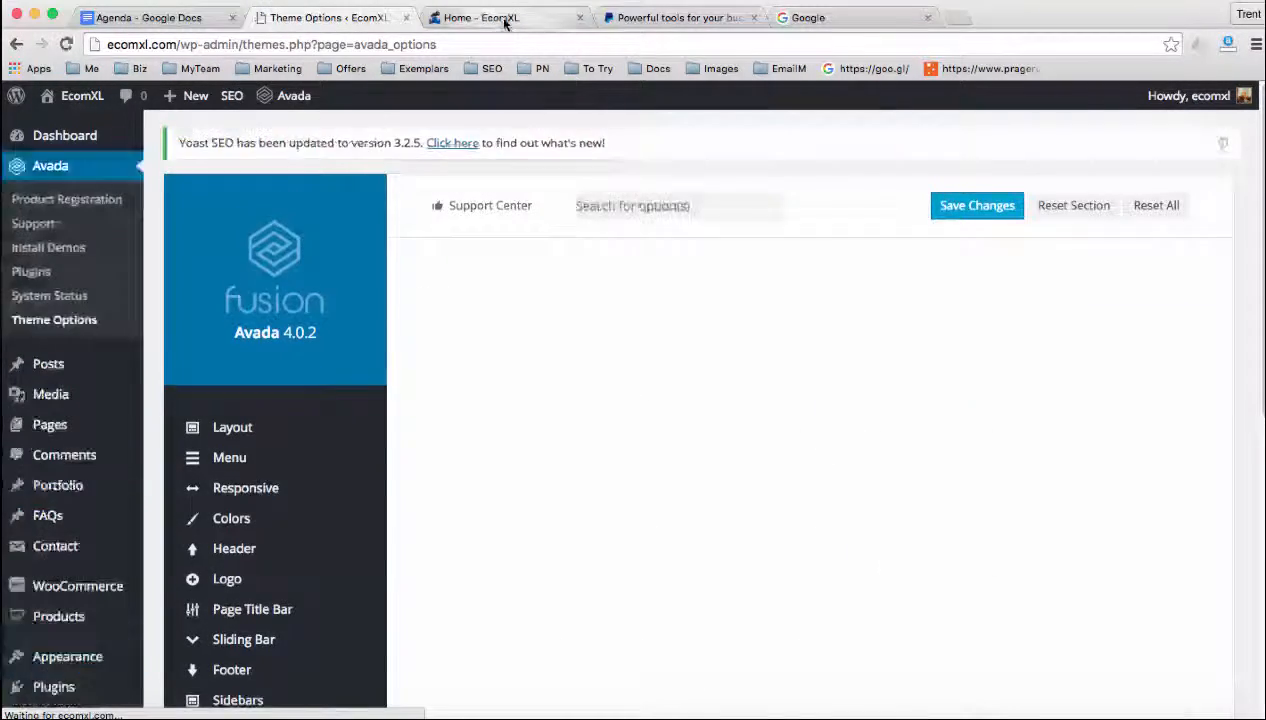
Examine the contact details in the live Home page's header bar and return to the Avada Theme Options
click(505, 22)
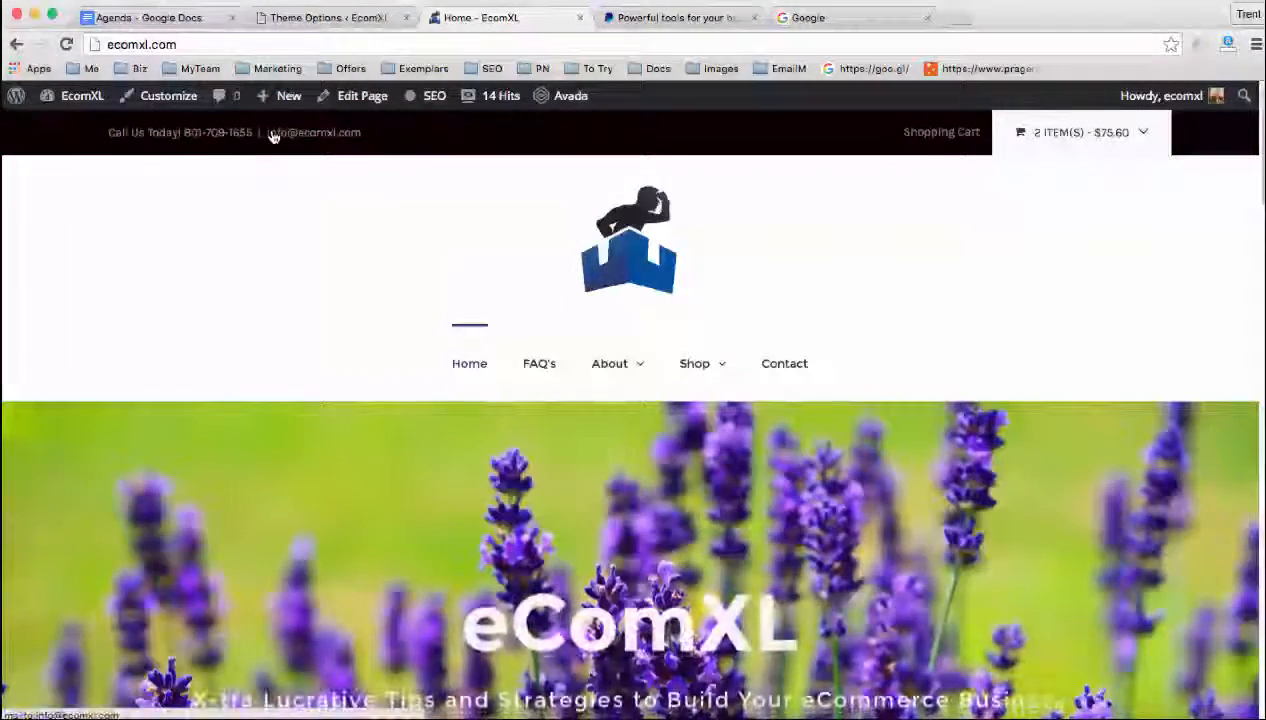
drag(145, 132, 252, 132)
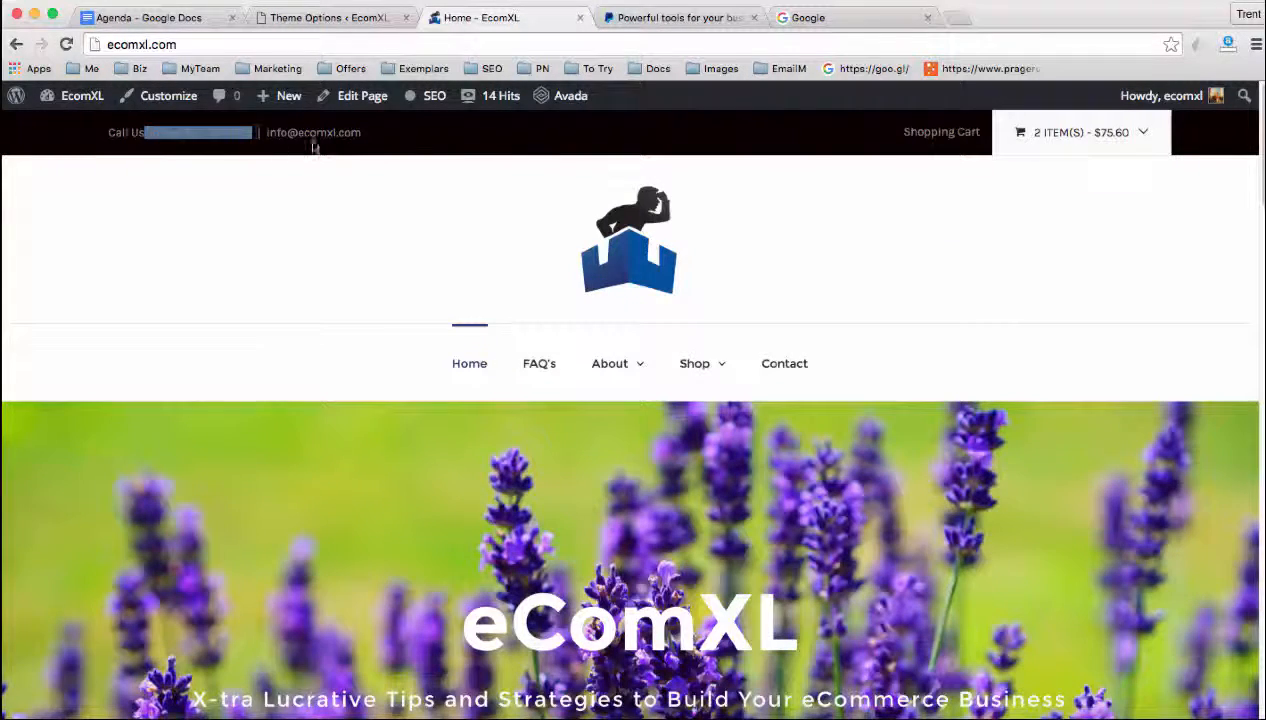
click(575, 148)
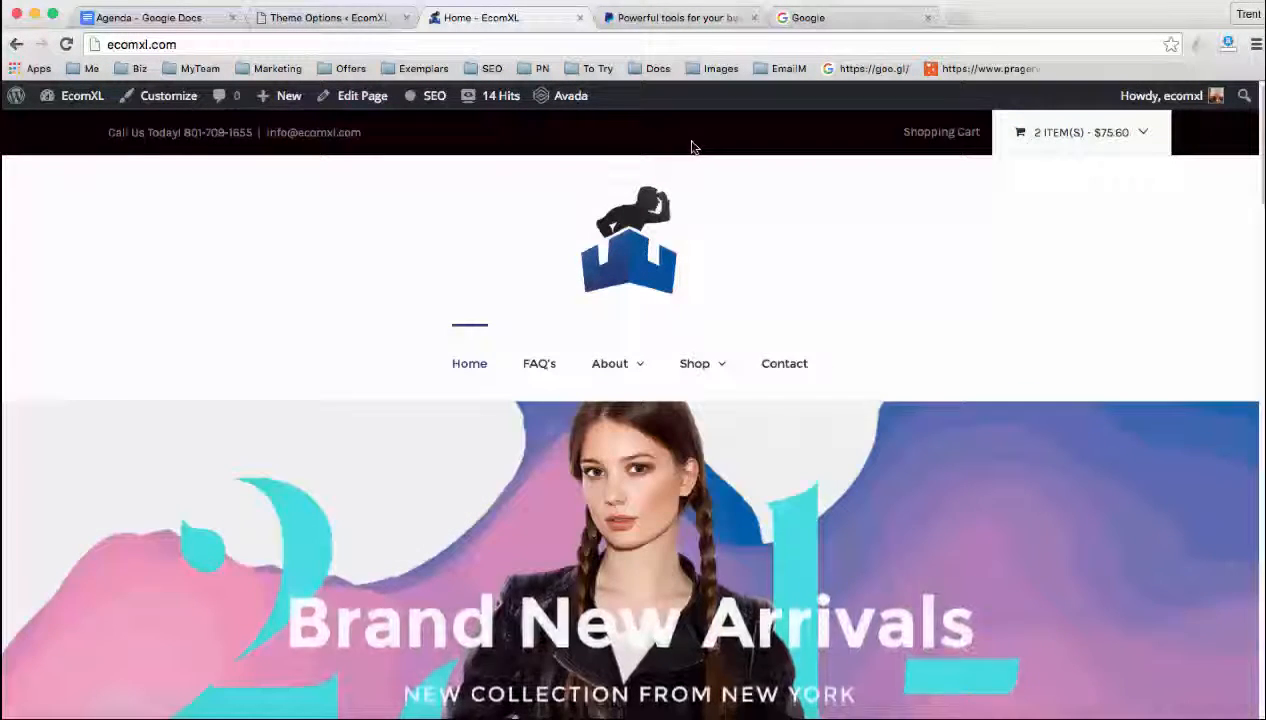
click(335, 17)
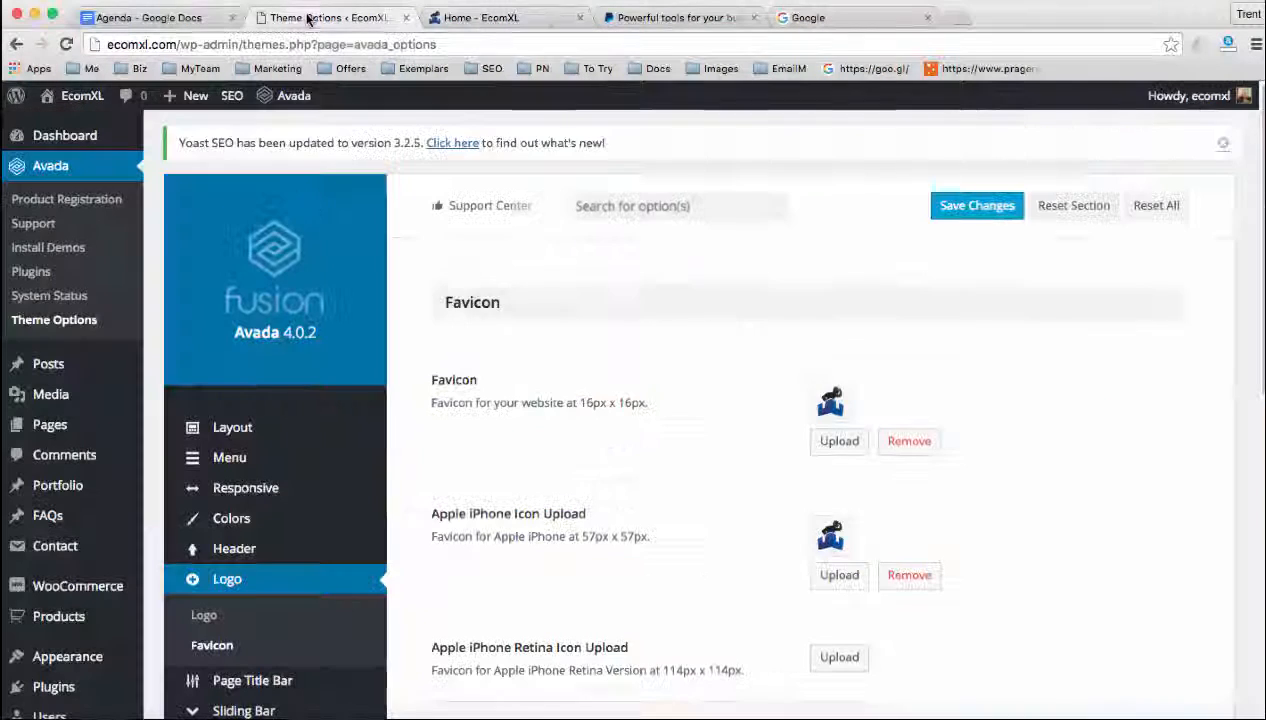
scroll(396, 320, down, 1)
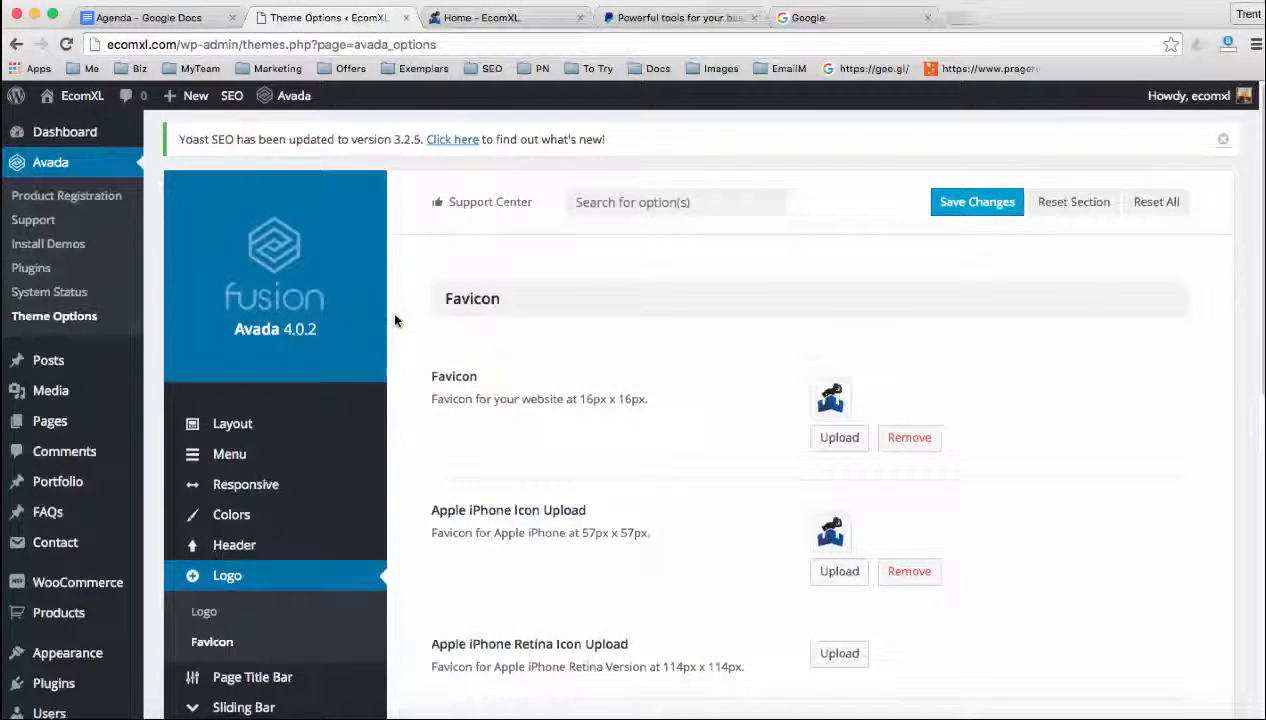
Switch to the Agenda document in Google Docs and highlight the navigation menu and payment processors topics
click(145, 17)
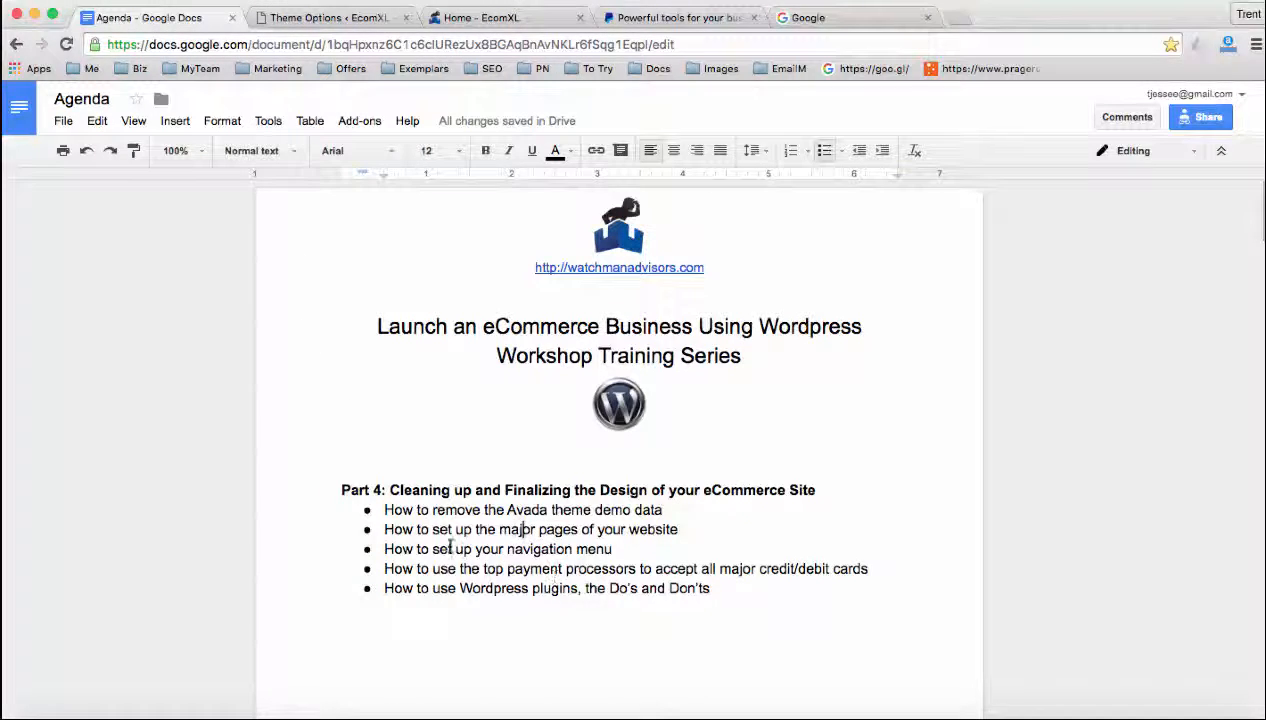
drag(395, 549, 548, 549)
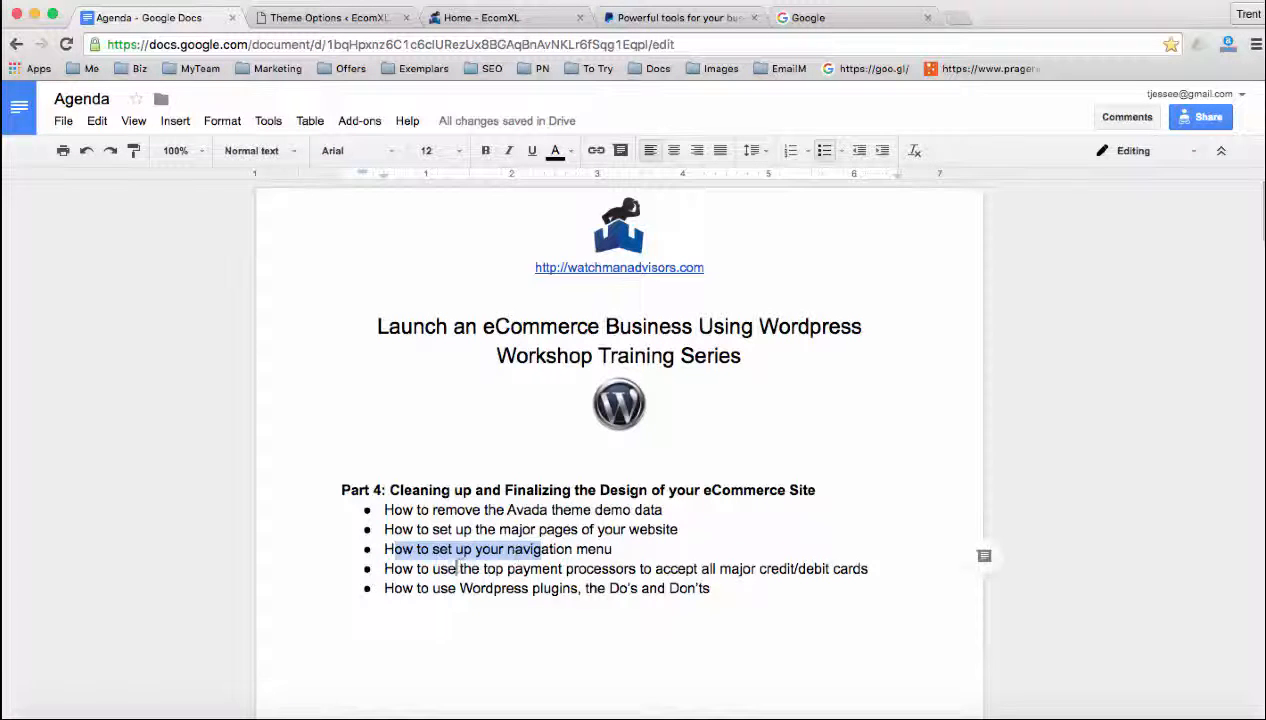
drag(395, 568, 870, 568)
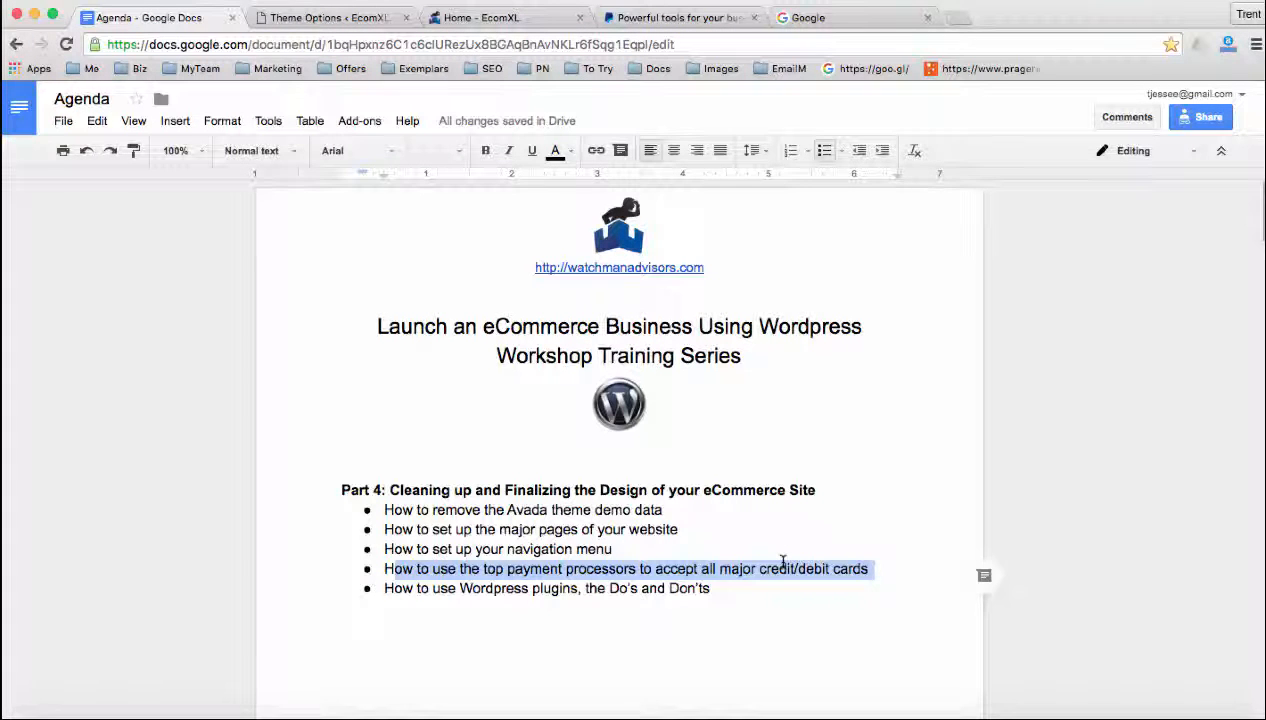
Switch to the PayPal site, start signing up with the Business Account option, and continue to the product selection
click(641, 18)
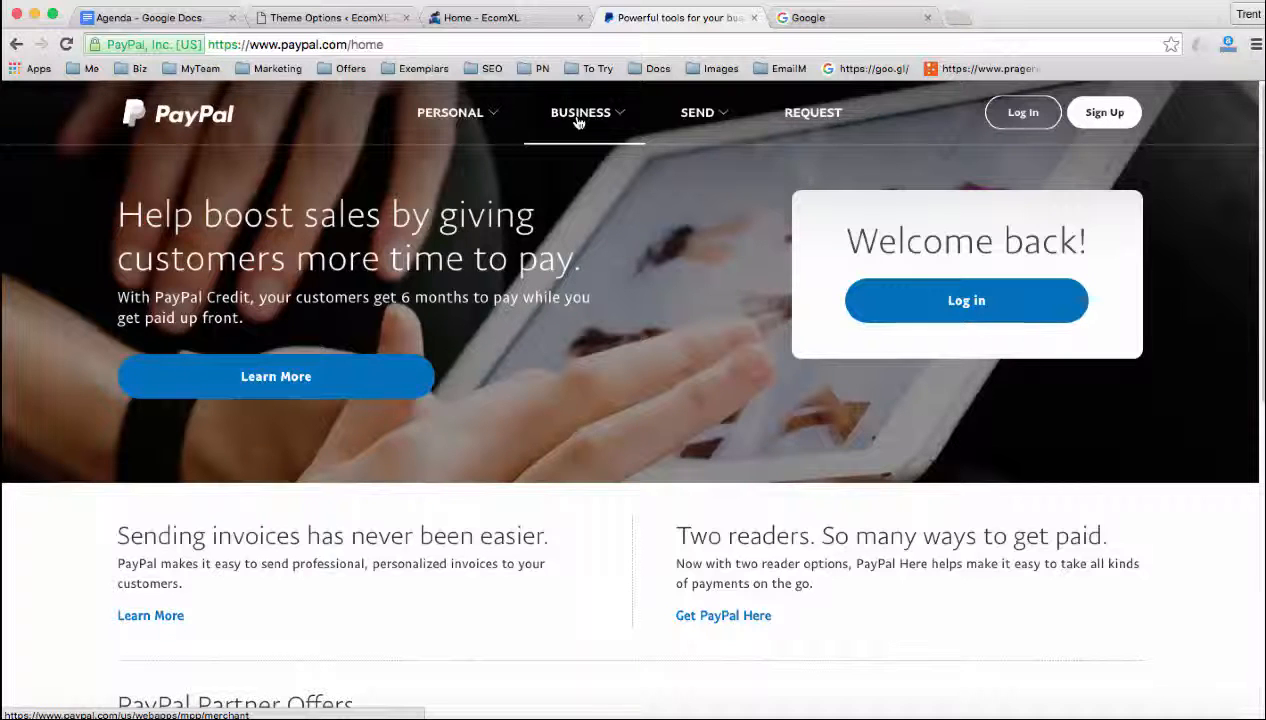
click(1106, 118)
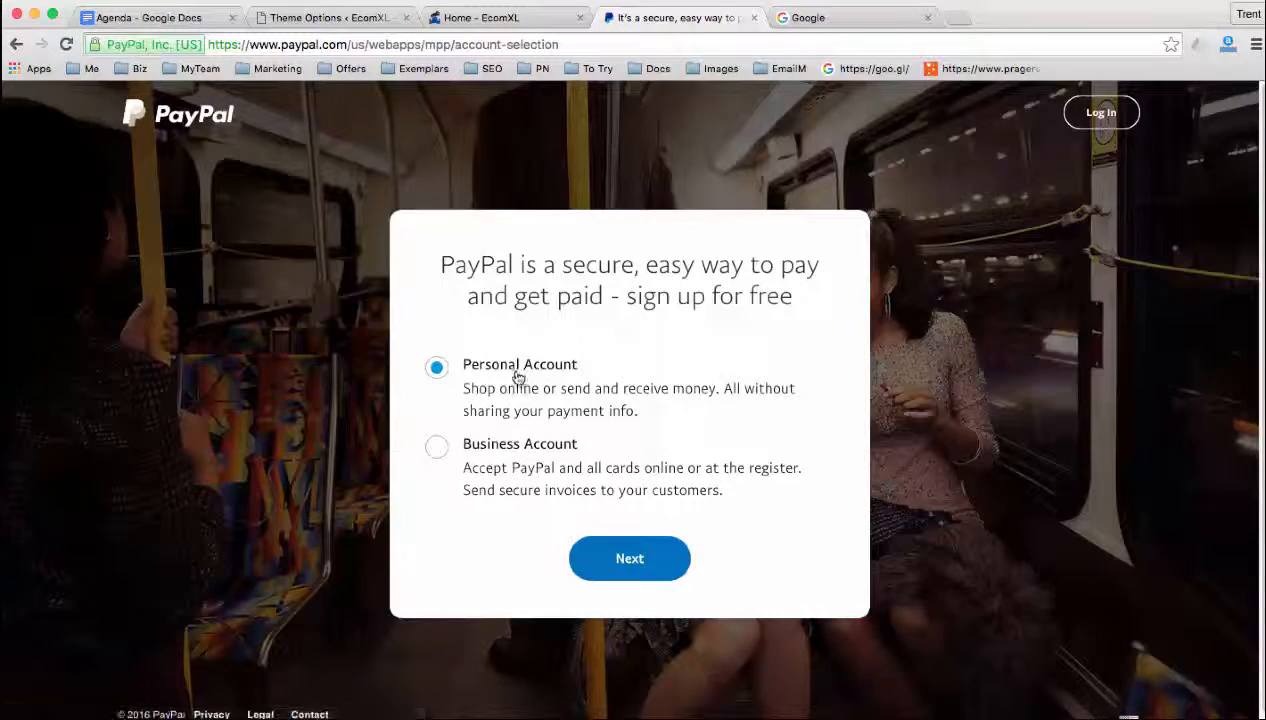
click(436, 446)
click(629, 561)
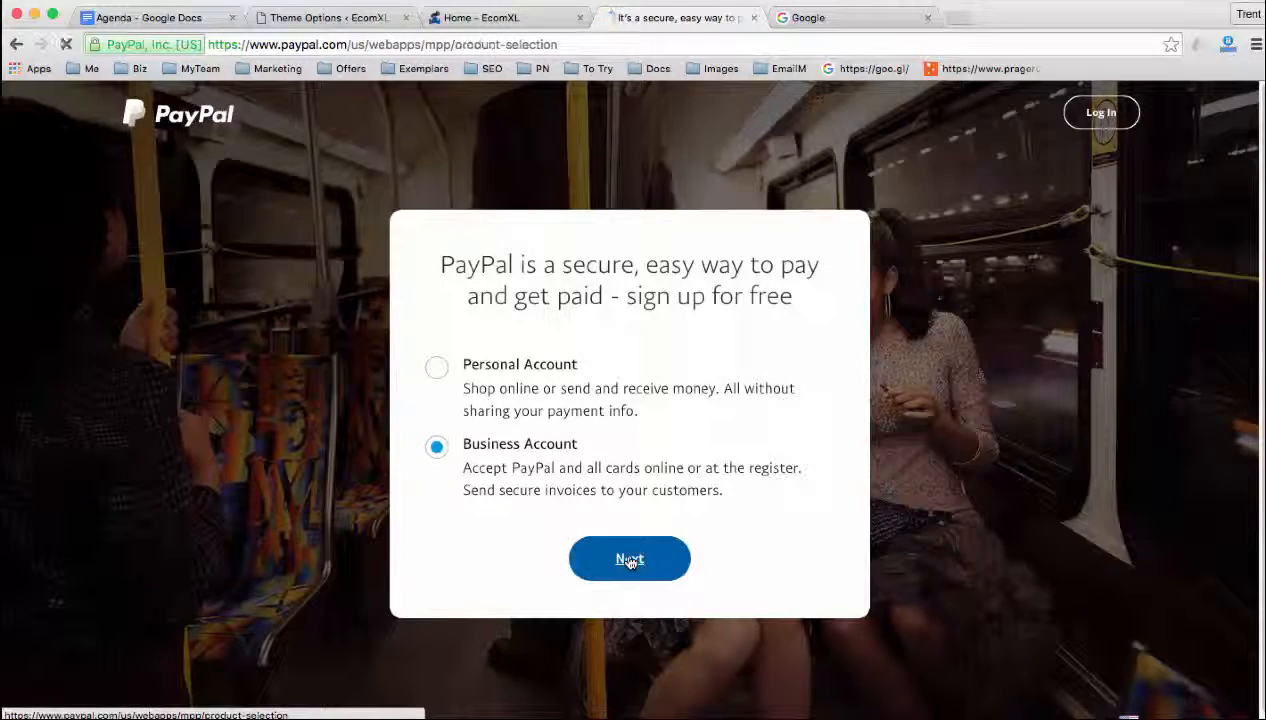
Compare the PayPal Payments Standard and PayPal Payments Pro plans, highlighting each plan's name
scroll(317, 467, down, 1)
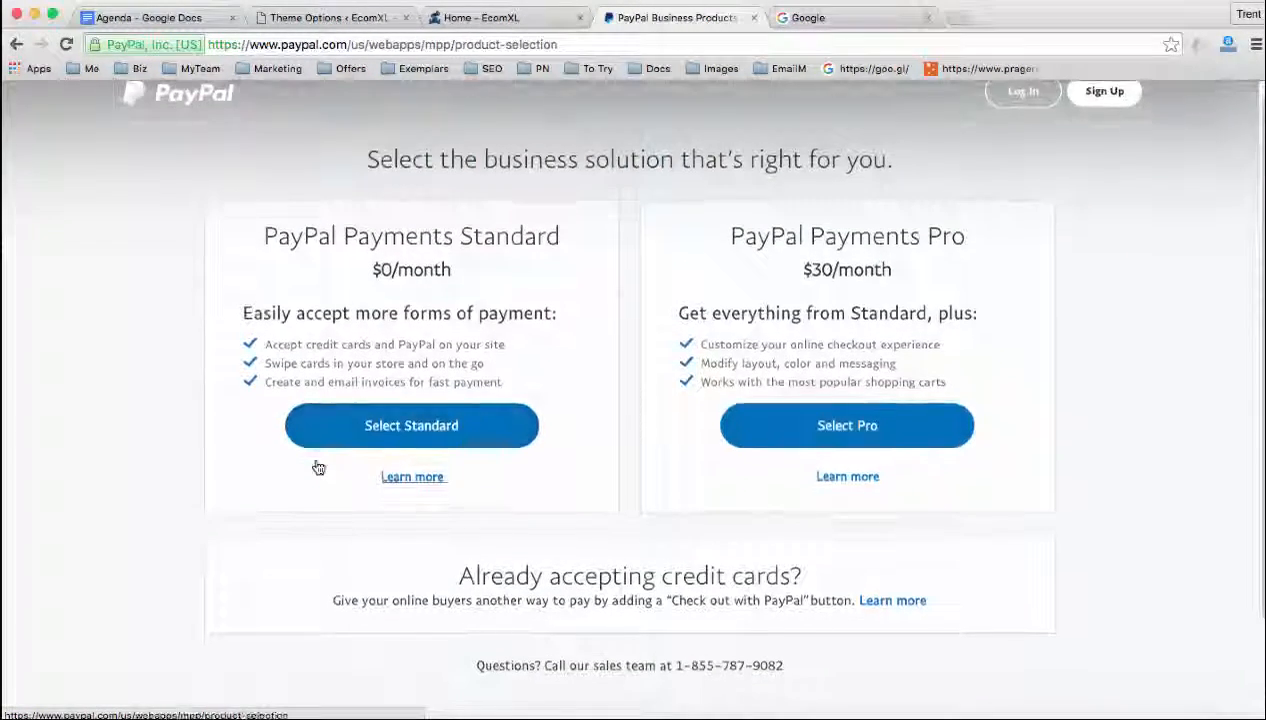
drag(291, 236, 511, 236)
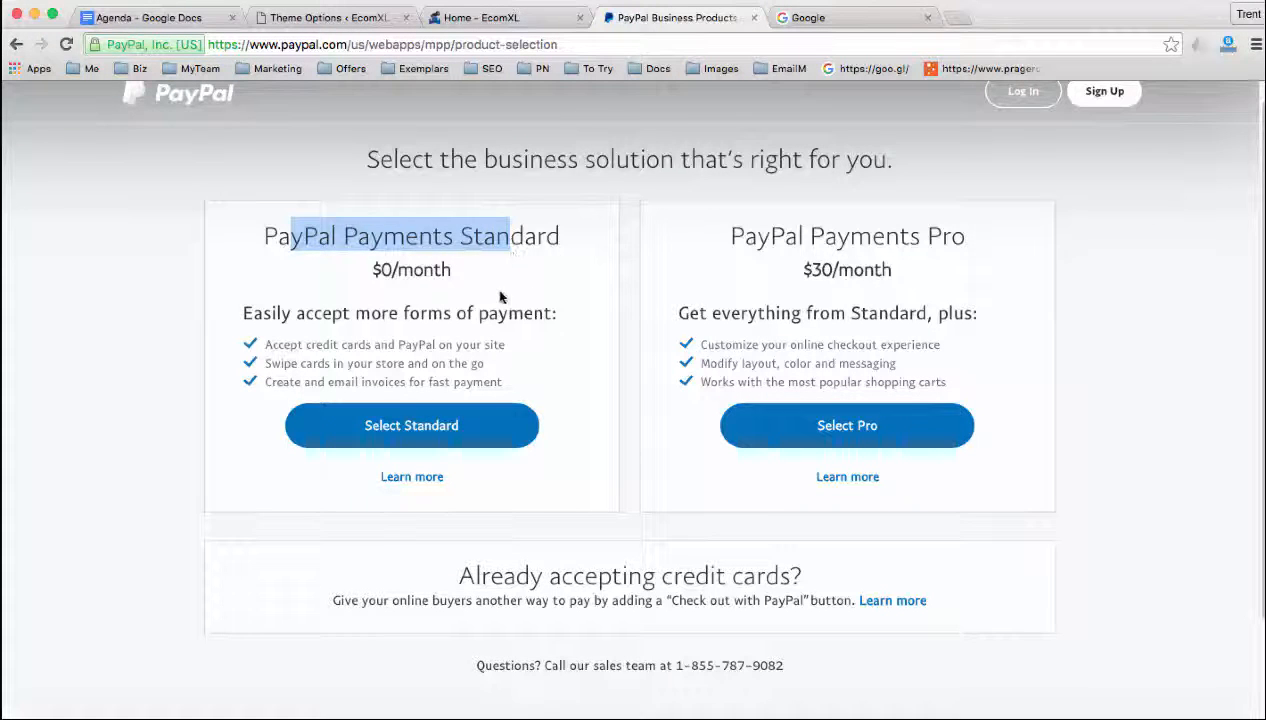
drag(757, 236, 929, 236)
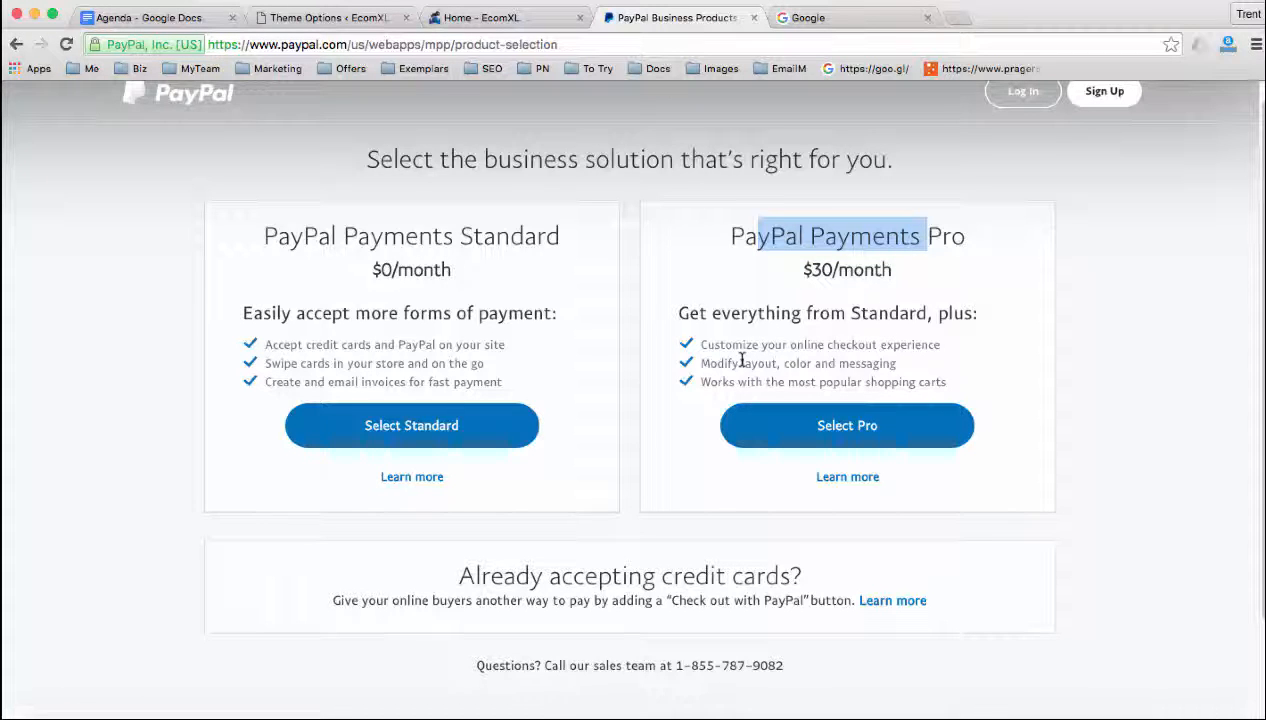
click(390, 363)
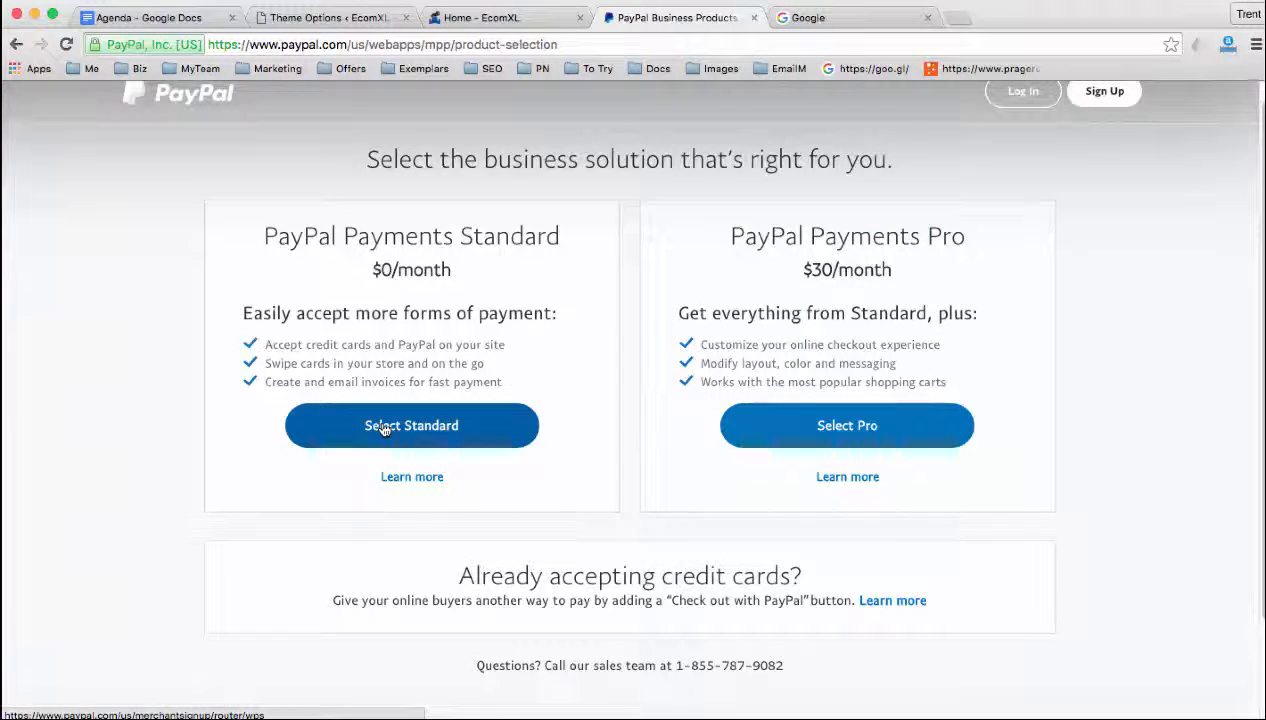
Choose the PayPal Payments Standard plan and open its sign-up form at the email address entry
click(384, 428)
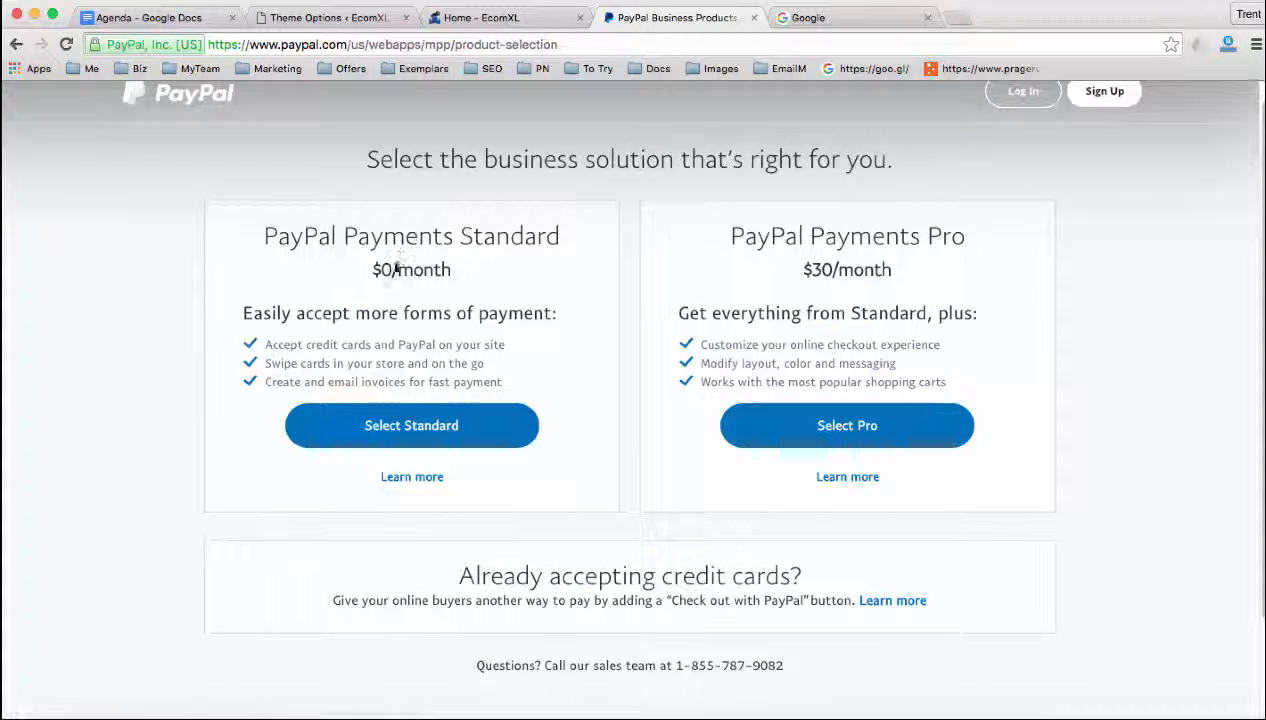
drag(330, 236, 481, 232)
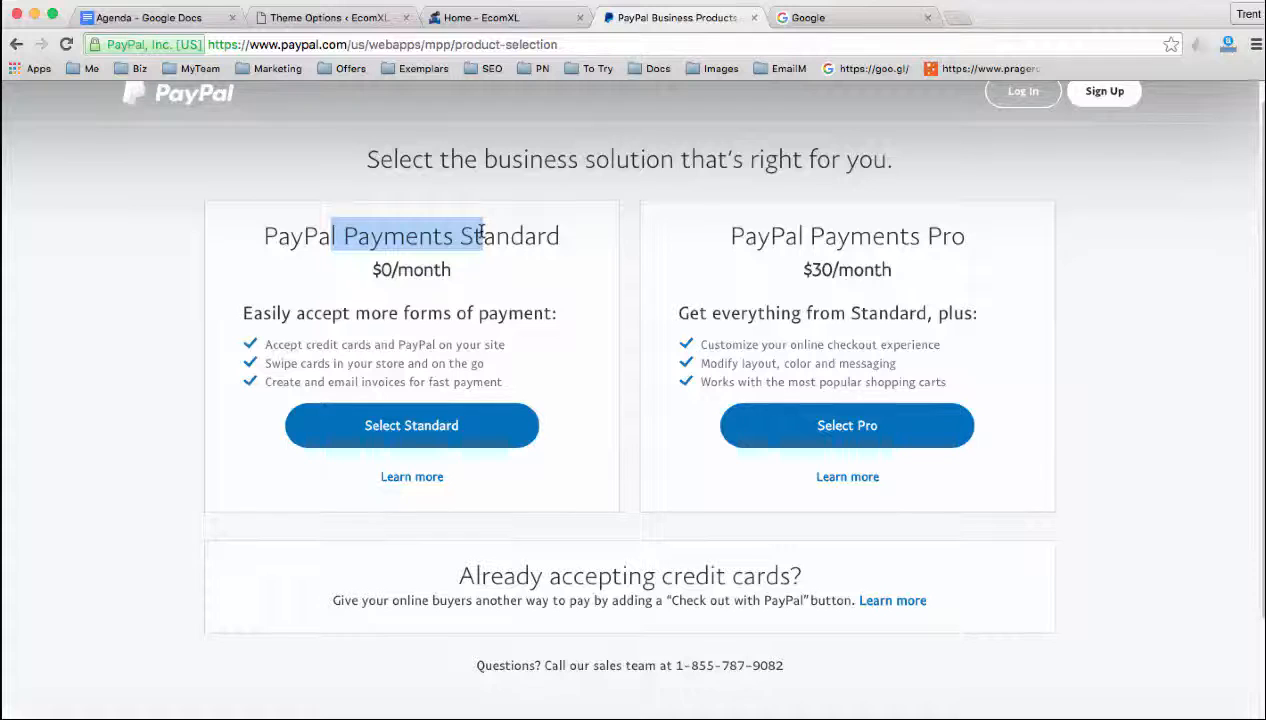
click(410, 422)
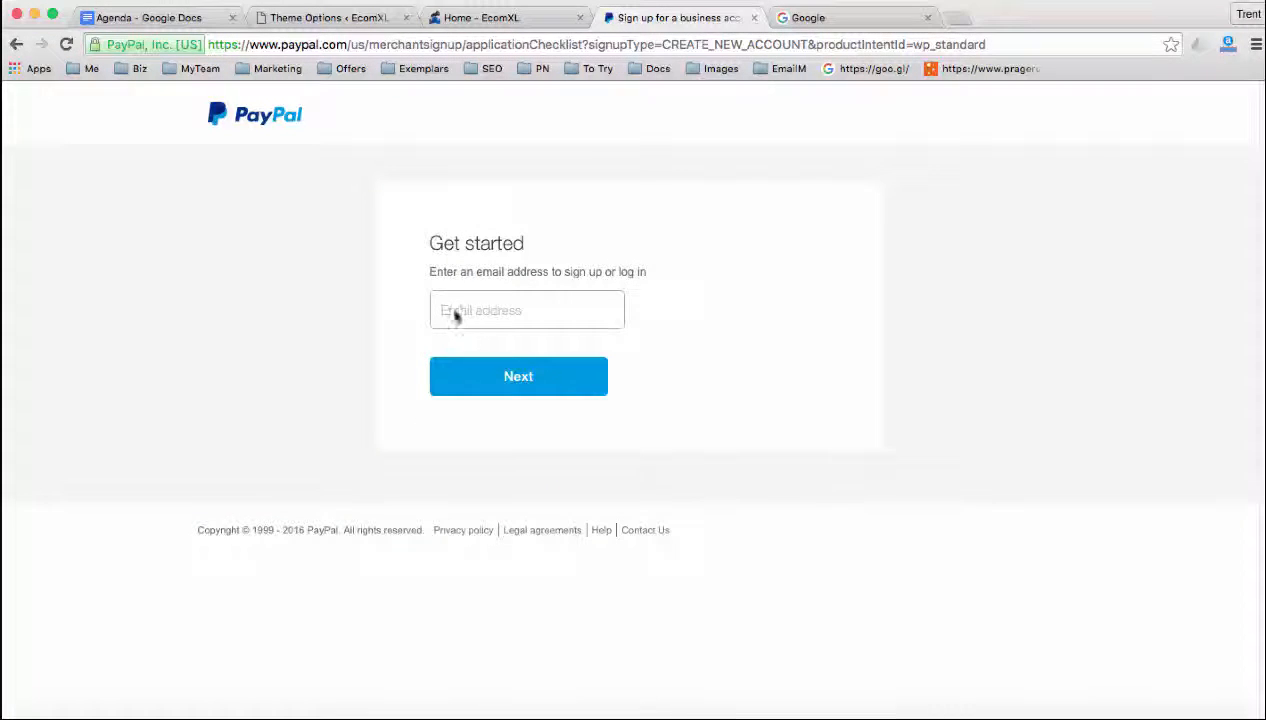
click(446, 308)
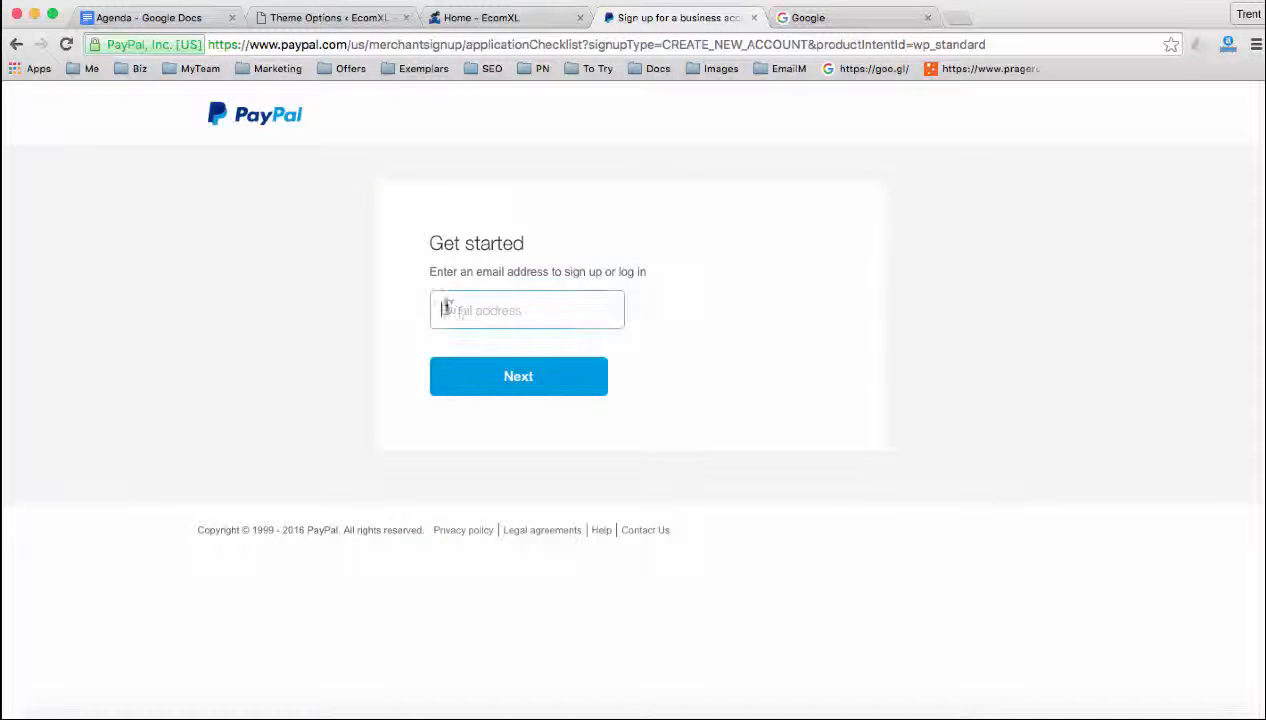
click(466, 393)
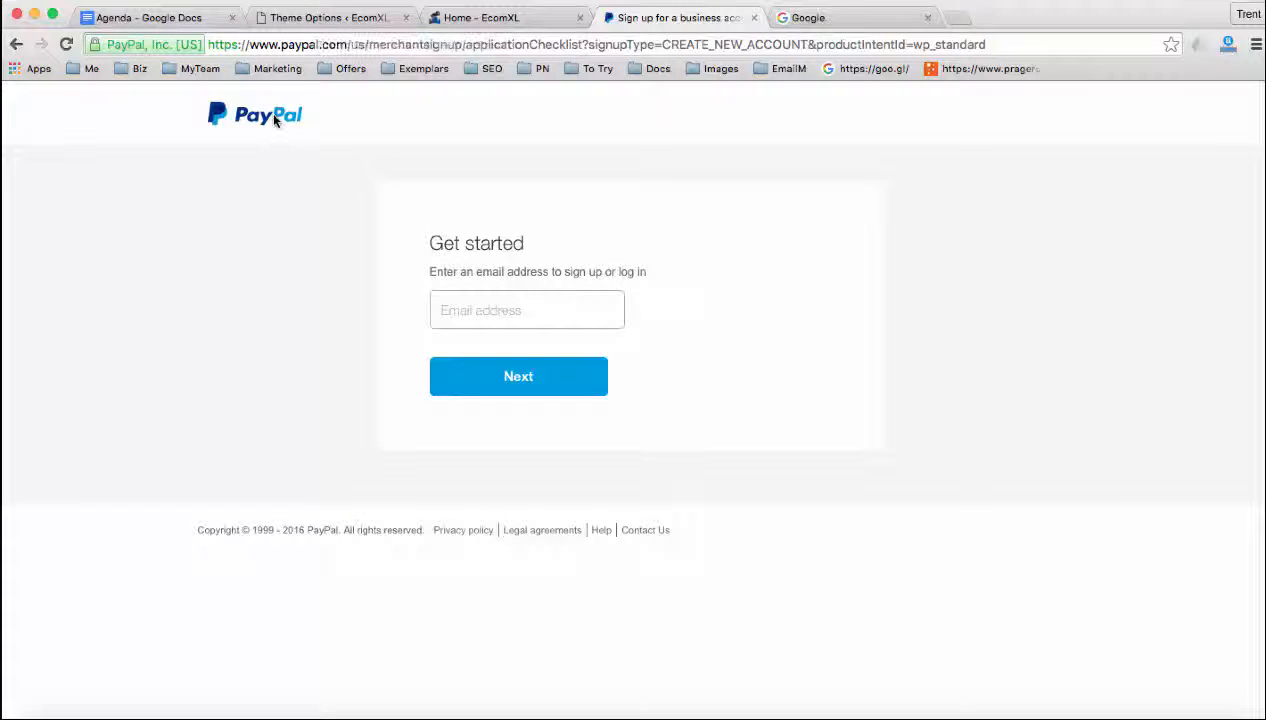
Return to the WordPress admin and open the PayPal section of WooCommerce's Checkout settings
click(325, 18)
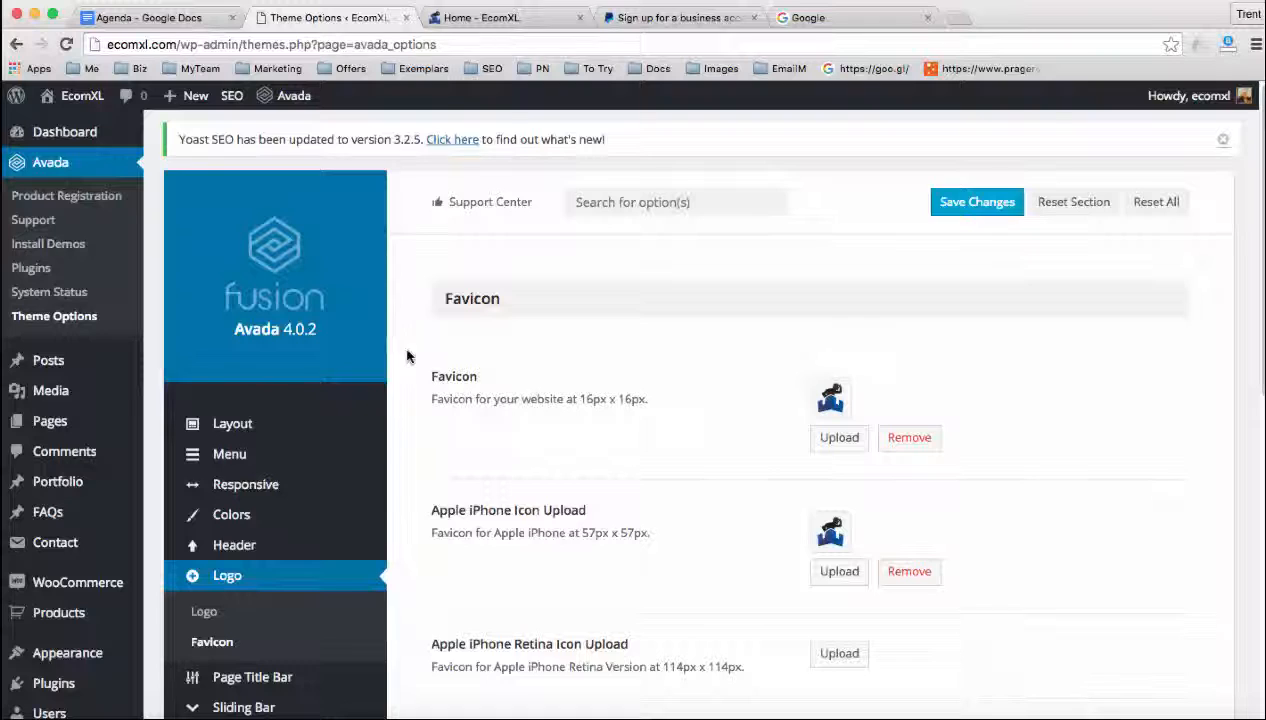
scroll(407, 356, down, 1)
scroll(407, 356, down, 3)
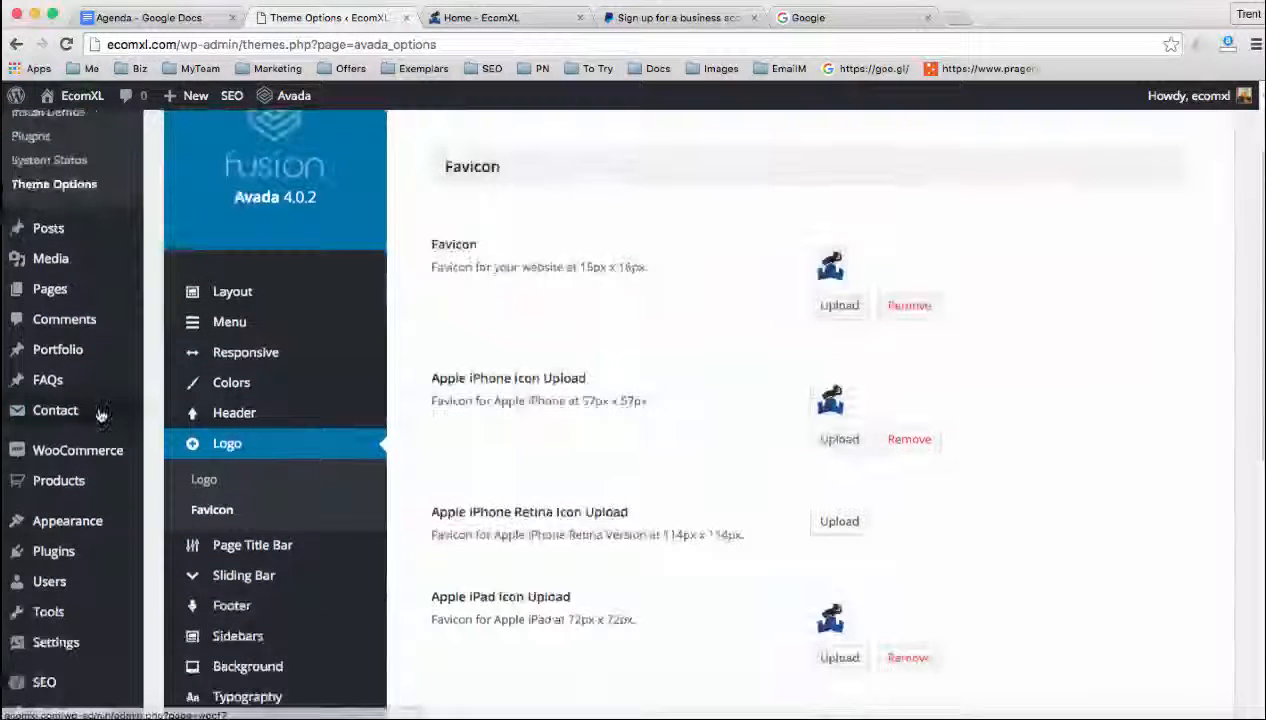
mouse_move(112, 453)
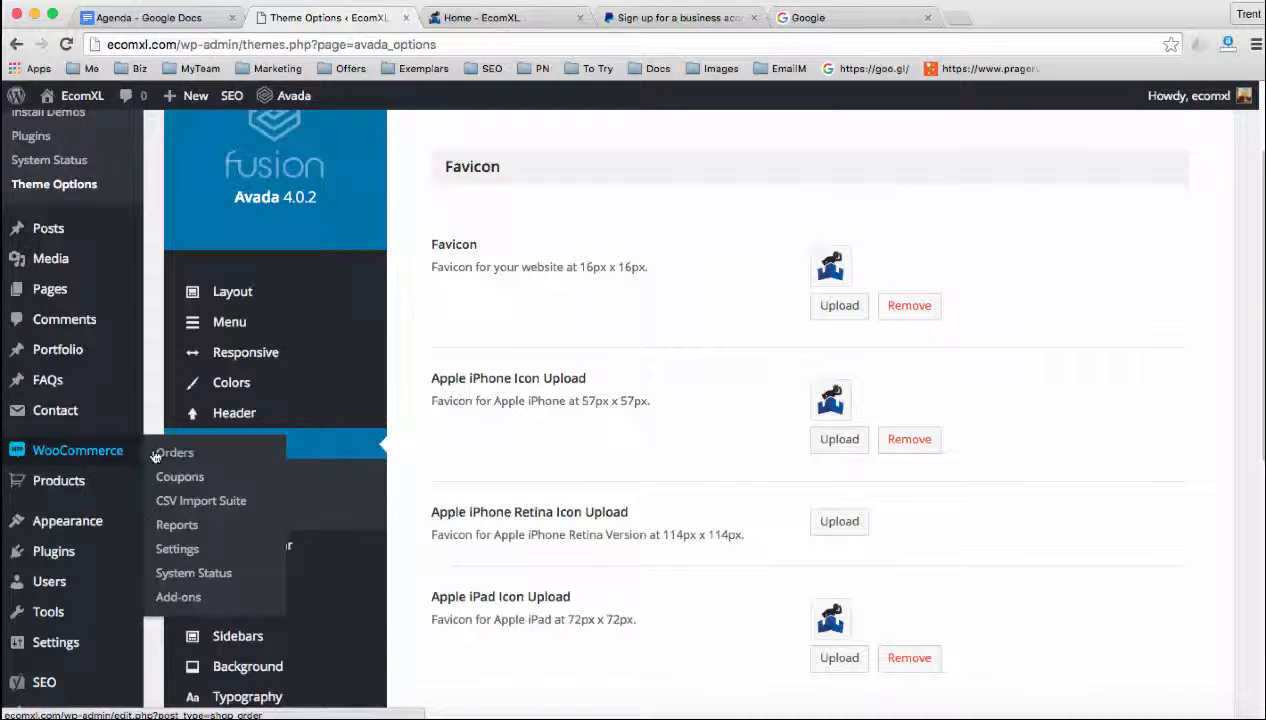
click(177, 552)
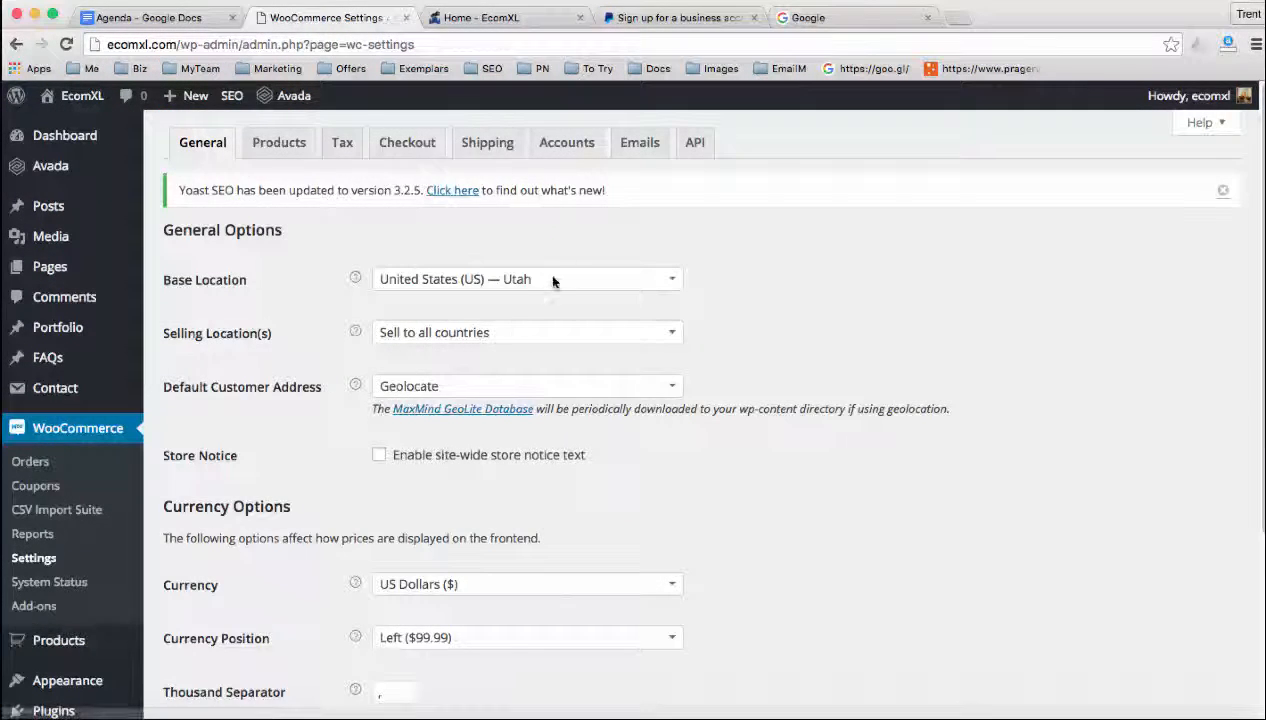
click(415, 150)
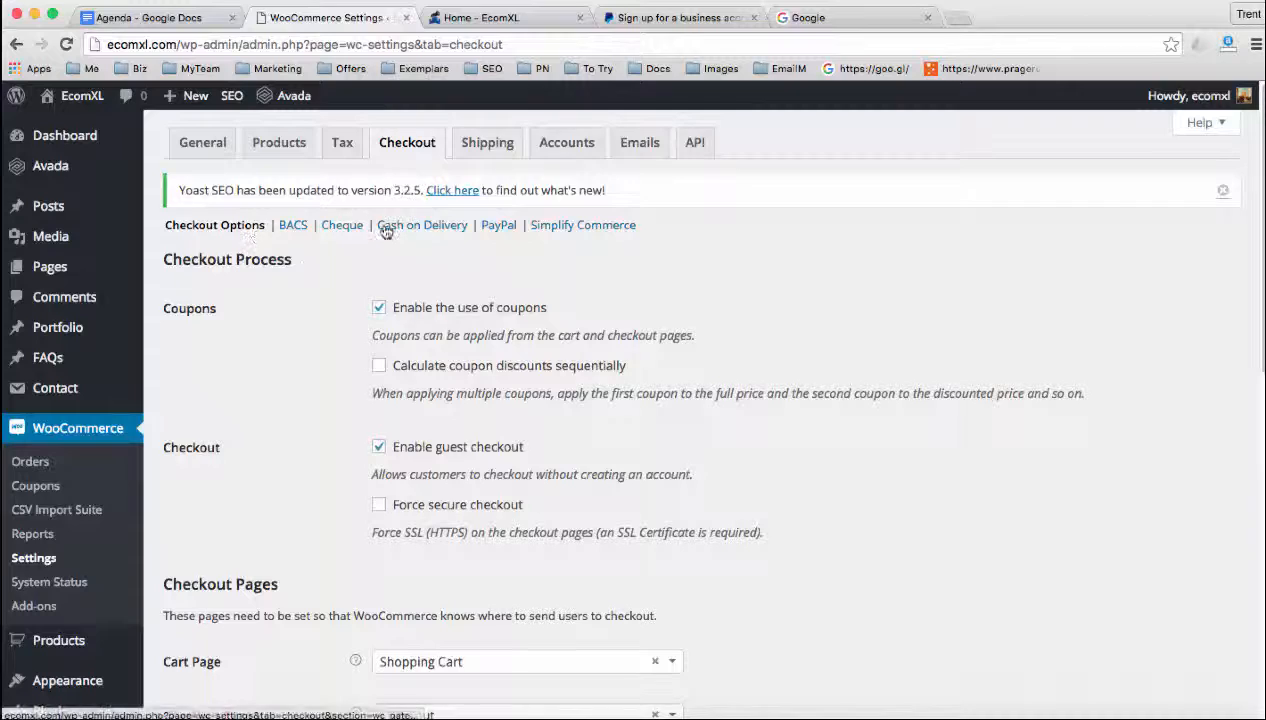
click(503, 230)
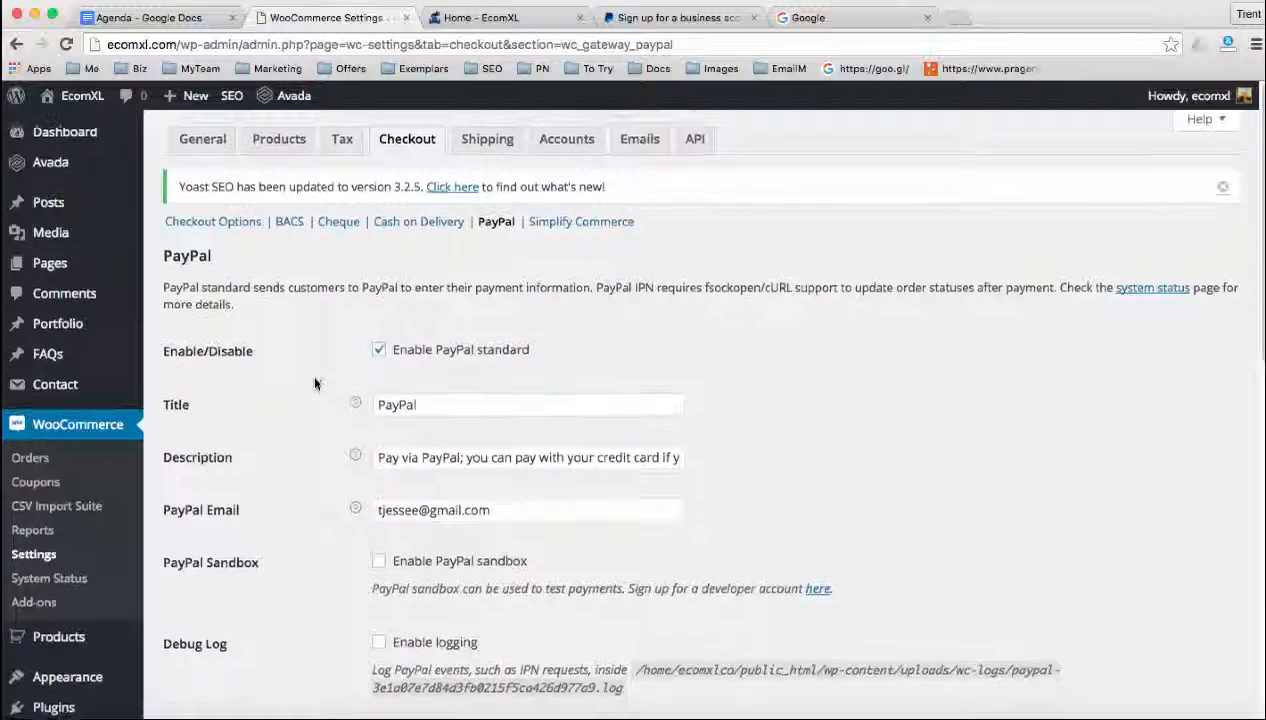
Review the basic PayPal gateway settings and highlight the address in the PayPal Email field
scroll(311, 373, down, 3)
scroll(316, 378, down, 2)
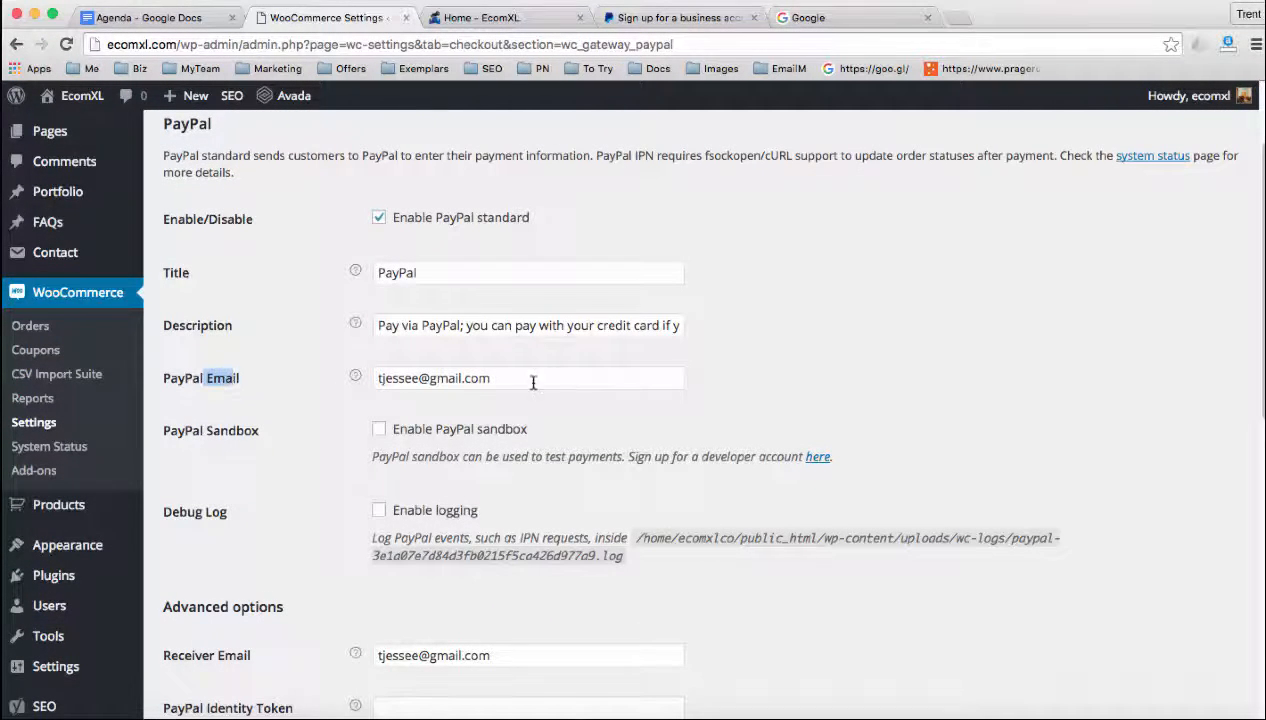
drag(531, 379, 369, 376)
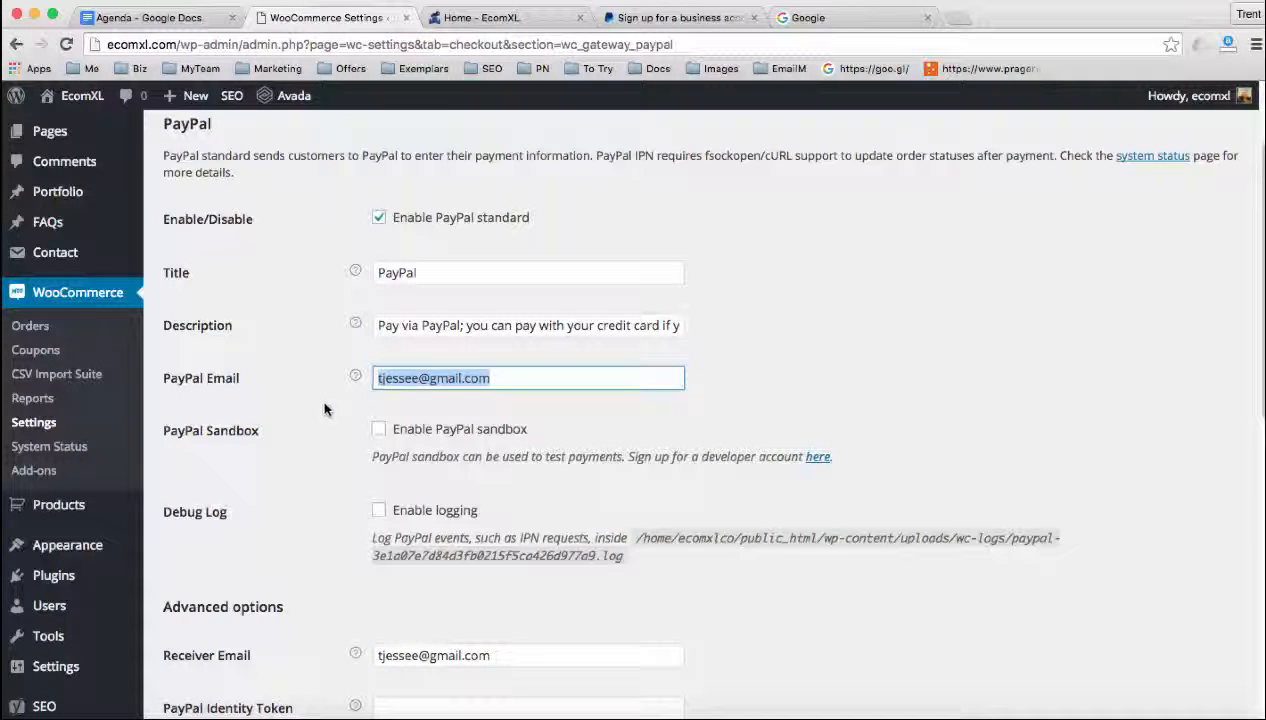
scroll(317, 407, down, 1)
scroll(317, 407, down, 3)
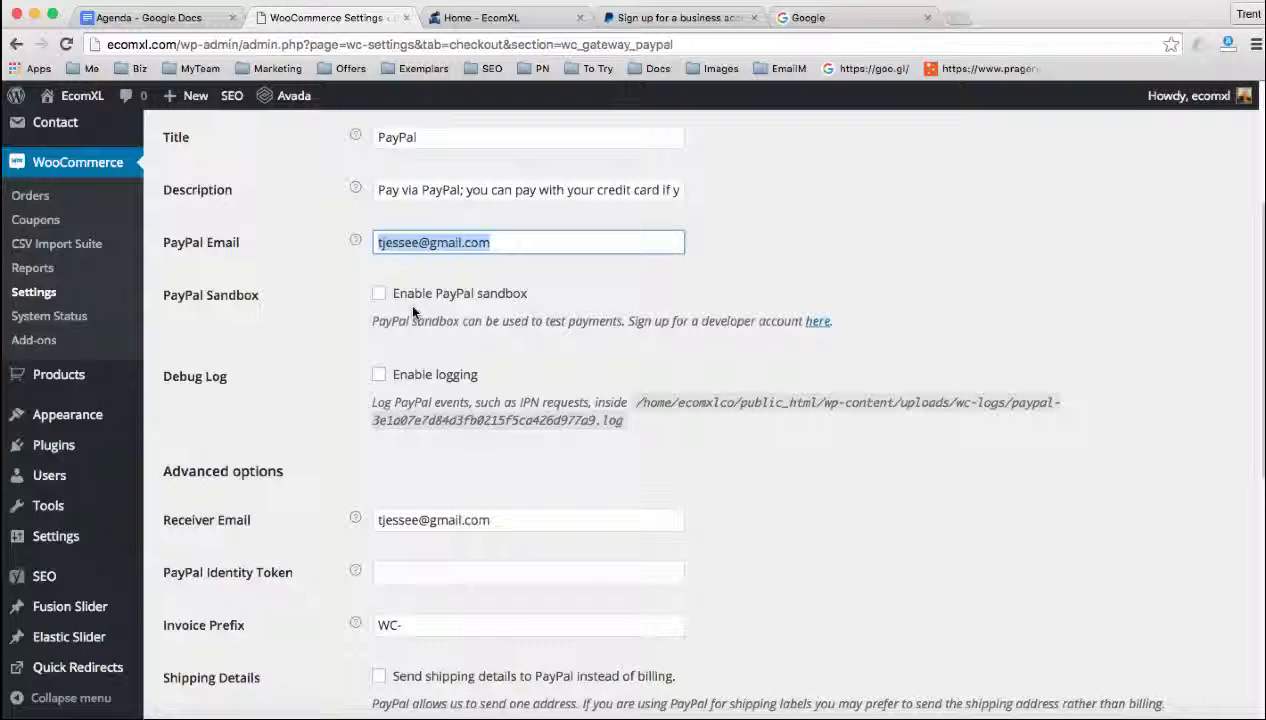
Try the PayPal sandbox option by enabling it, highlighting its label and turning it back off
click(379, 295)
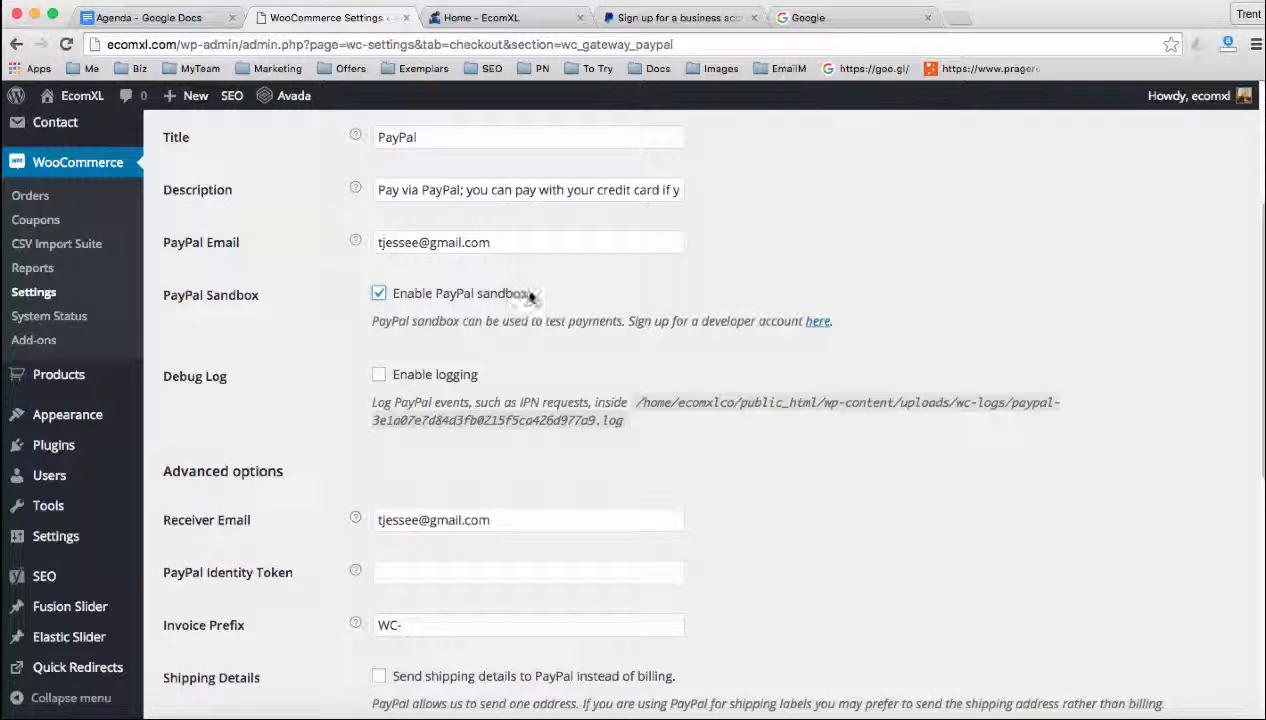
drag(529, 296, 435, 296)
click(379, 293)
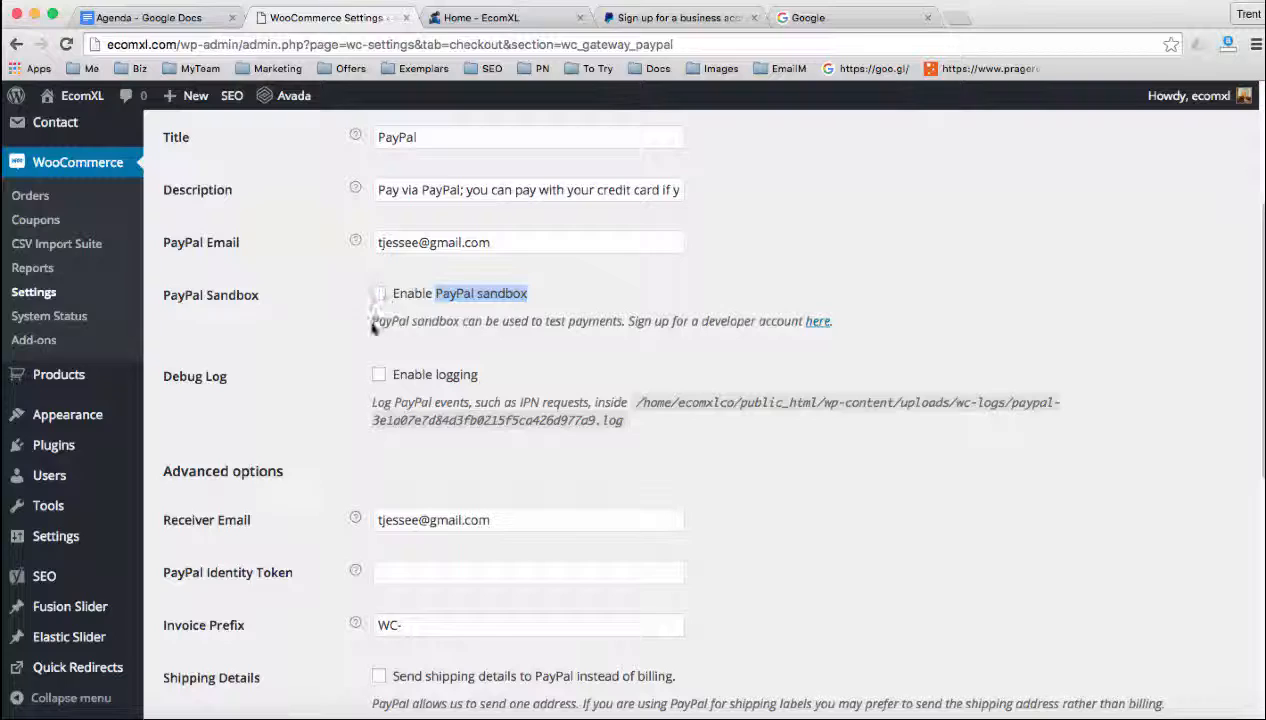
Examine the PayPal advanced options, including the PayPal Identity Token field, and the API Credentials section through to the end of the settings
scroll(339, 370, down, 1)
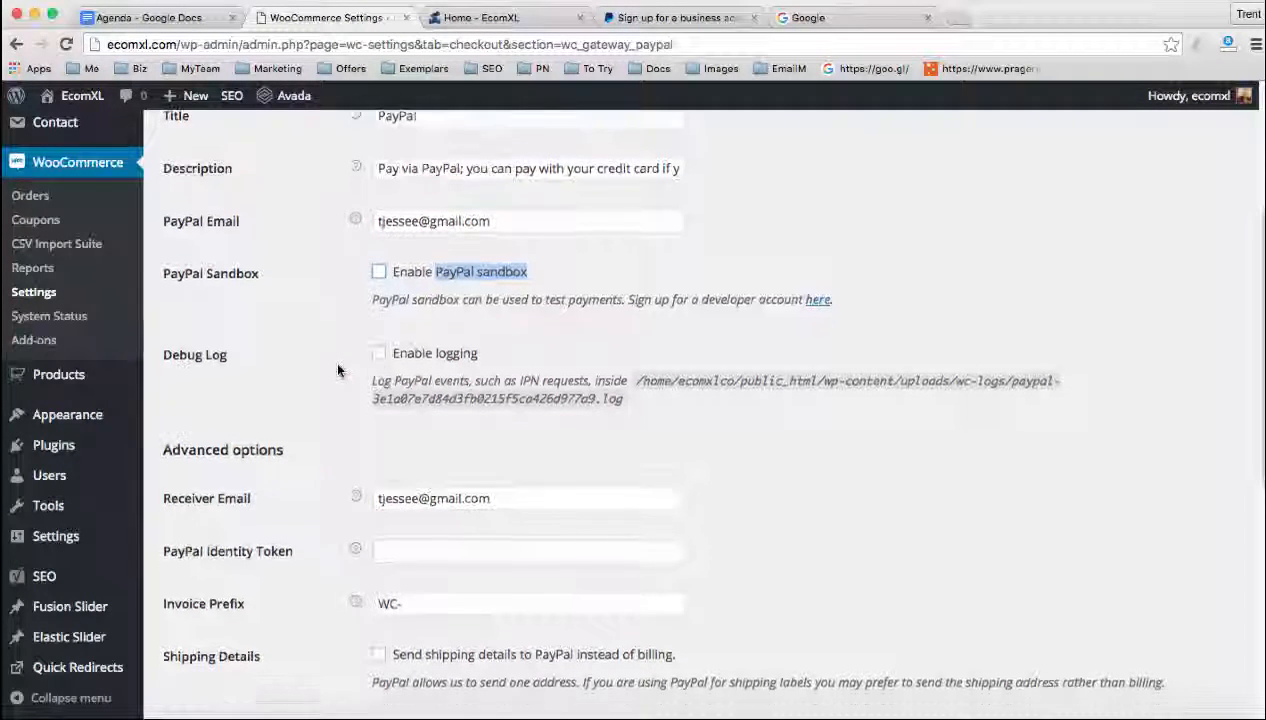
scroll(335, 380, down, 3)
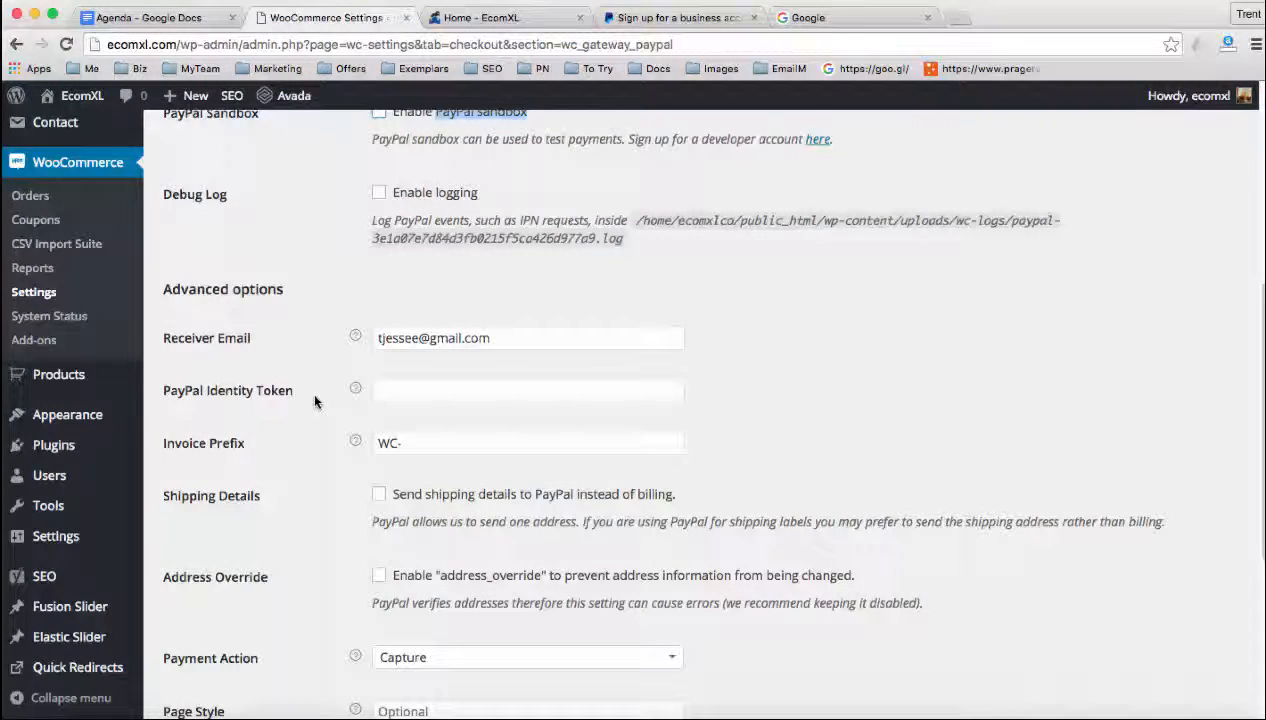
scroll(315, 400, down, 1)
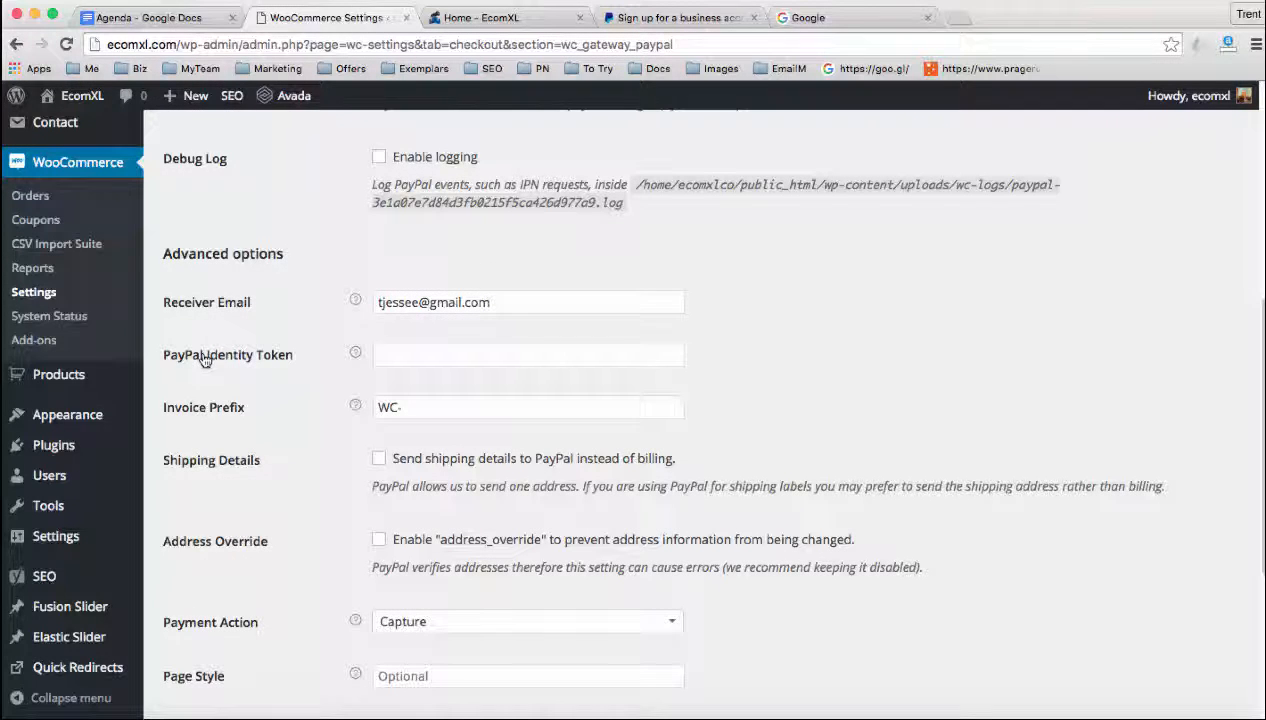
click(398, 353)
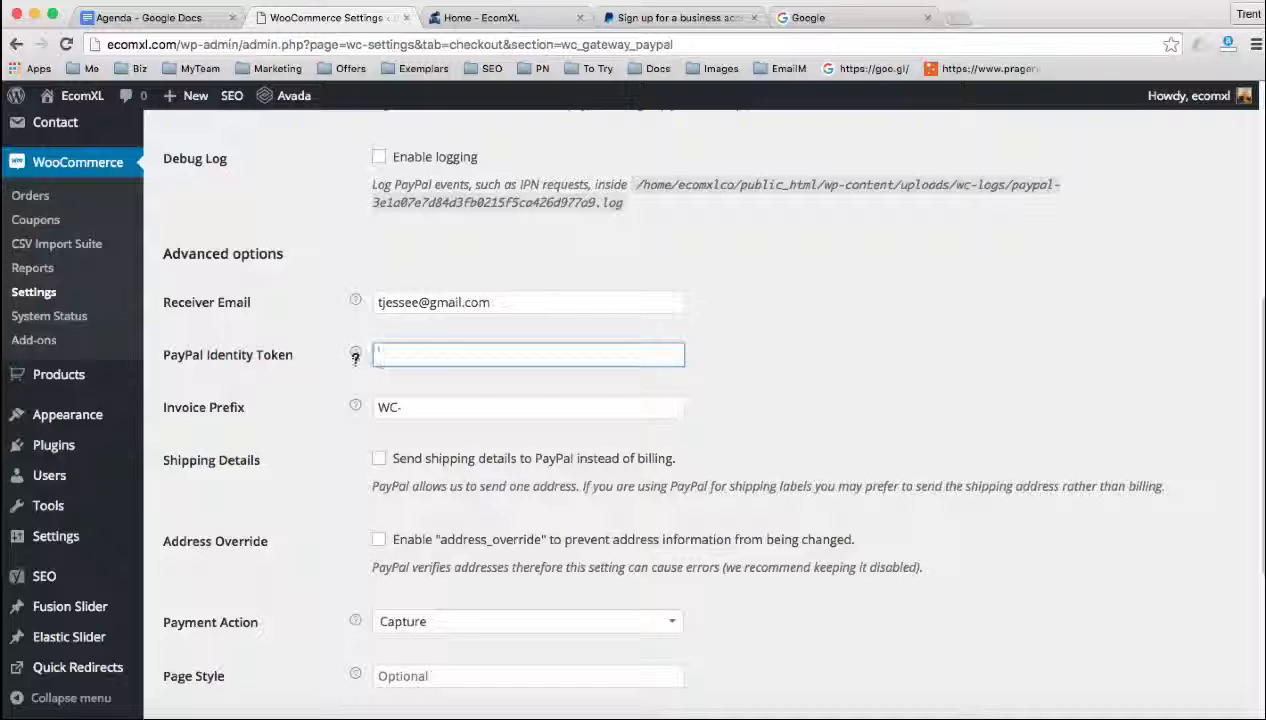
mouse_move(356, 352)
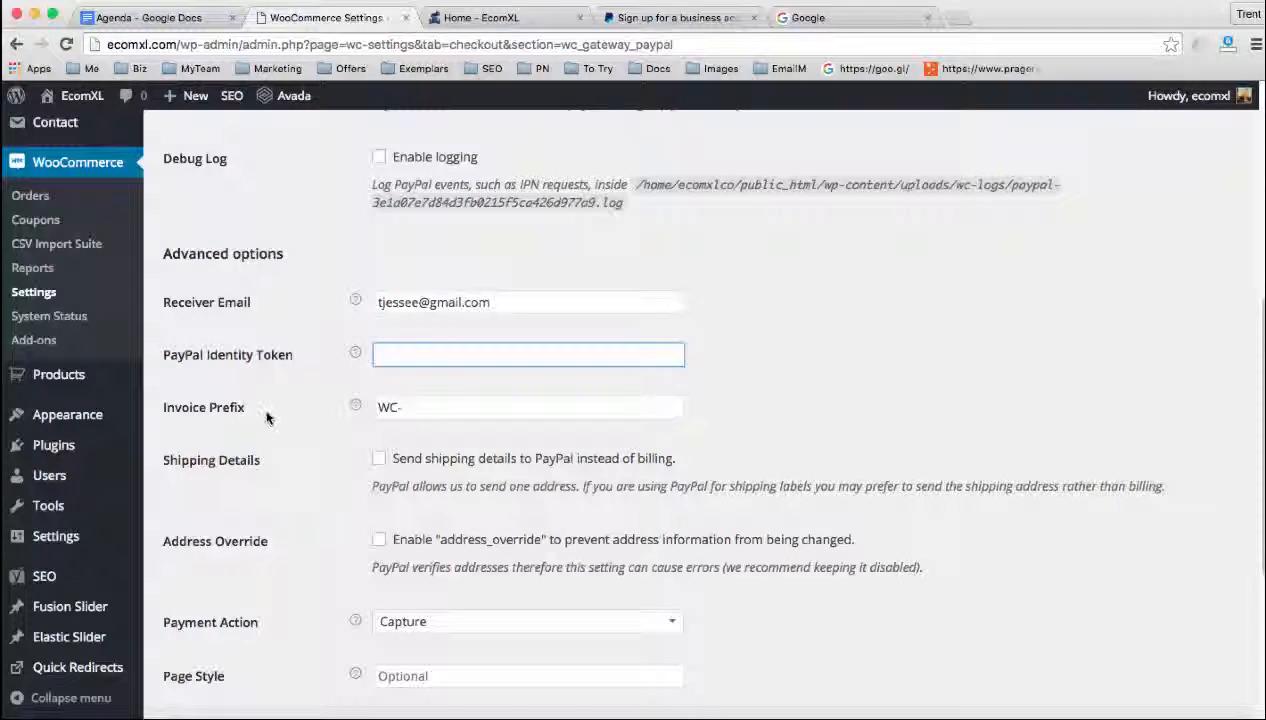
scroll(265, 417, down, 1)
scroll(265, 417, down, 4)
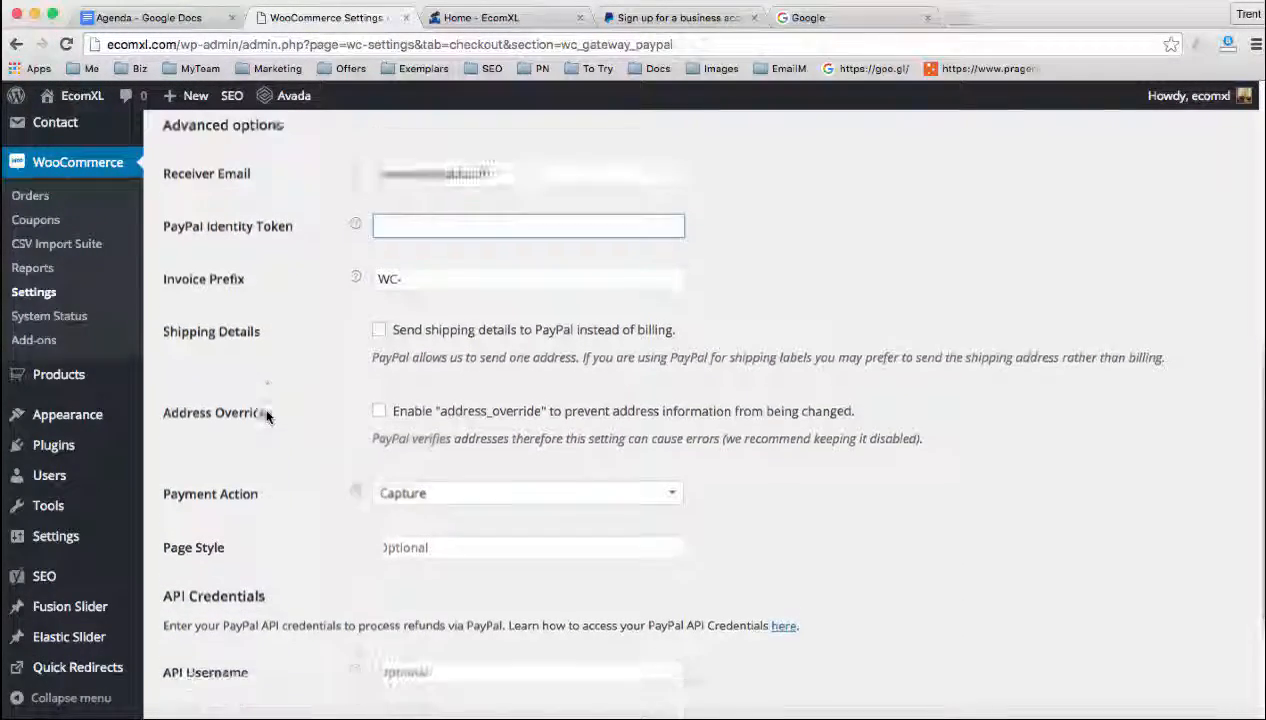
scroll(266, 417, down, 3)
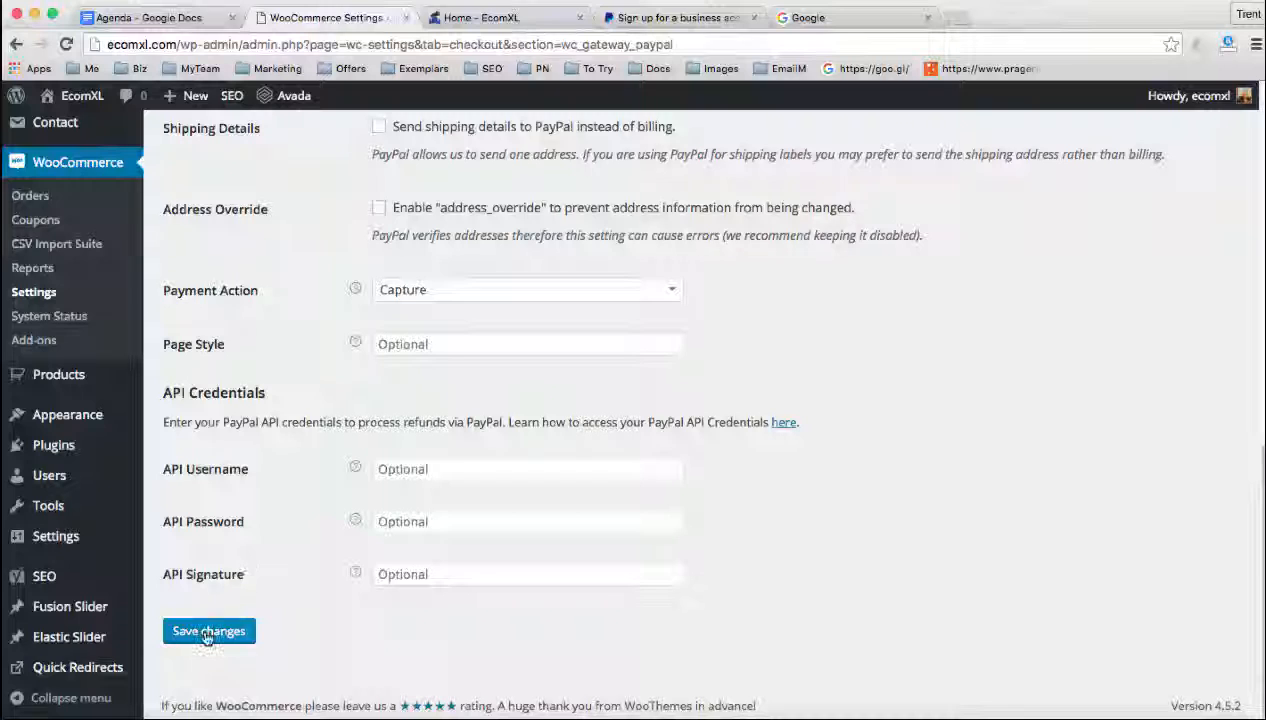
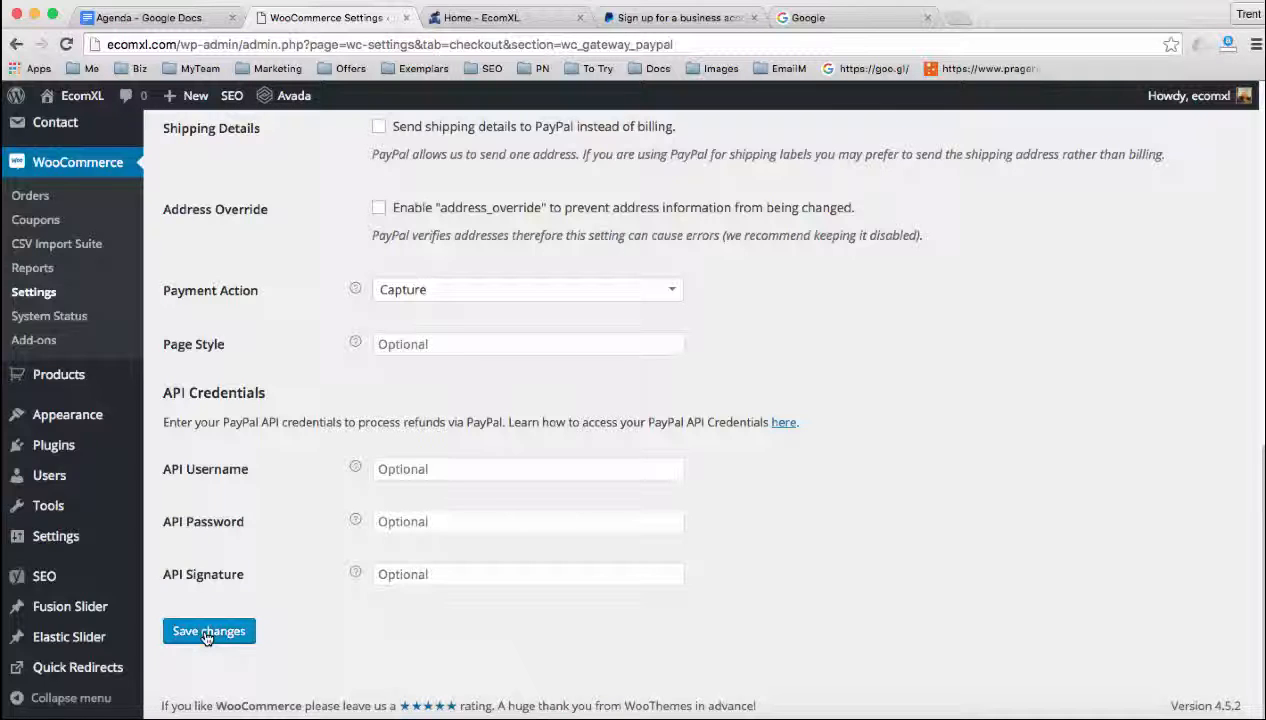
Review the Enable PayPal standard option at the start of the PayPal gateway settings
click(208, 632)
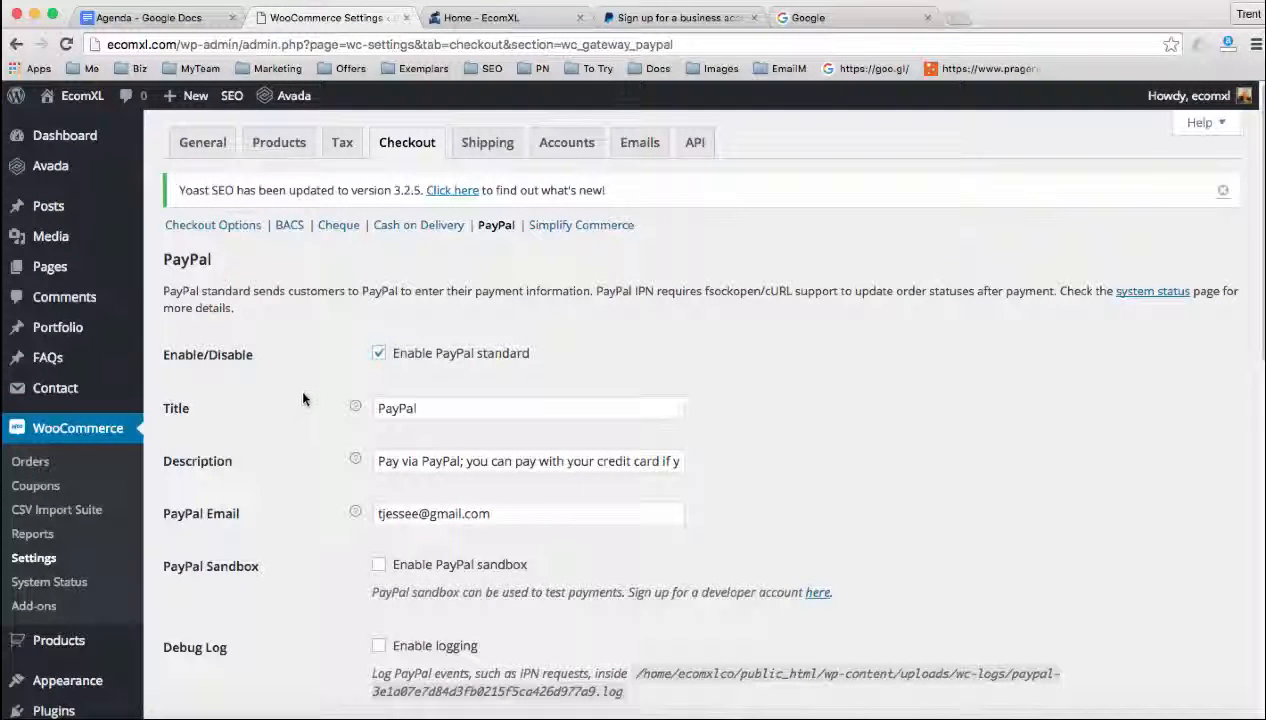
click(382, 355)
Highlight the https prefix in the addresses of the Google page and the PayPal business sign-up page
click(808, 17)
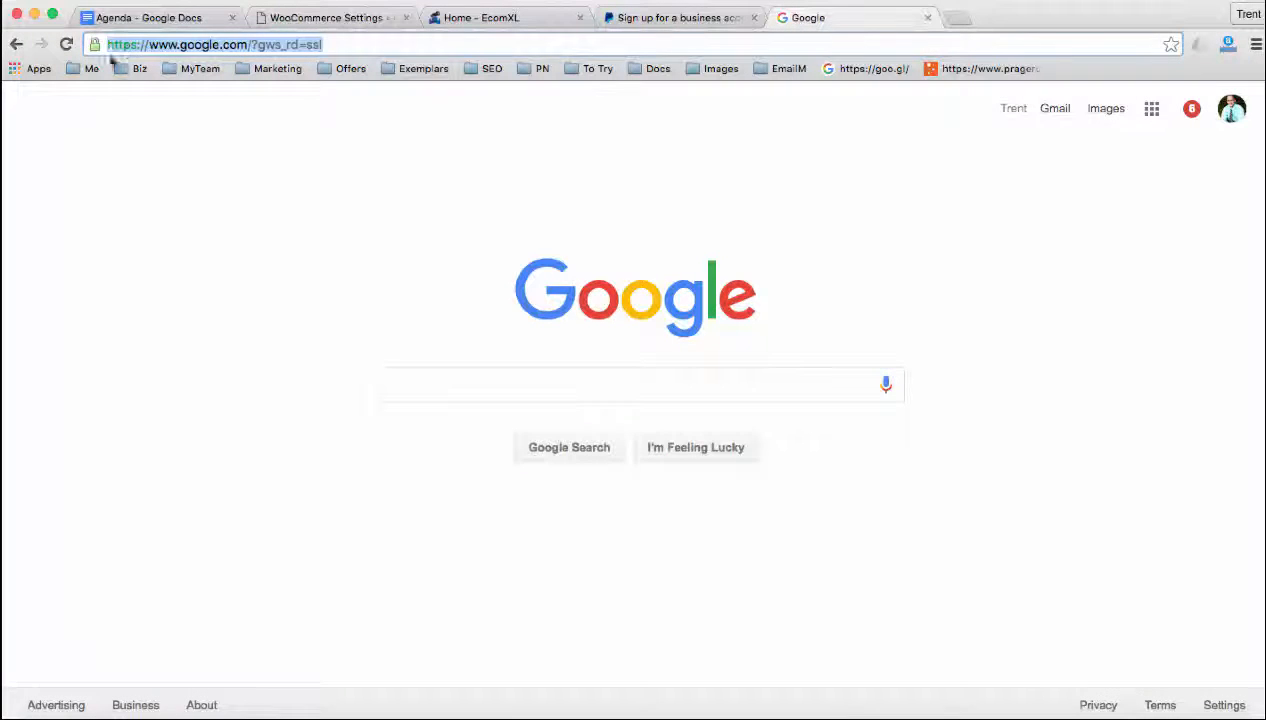
click(120, 44)
double_click(122, 44)
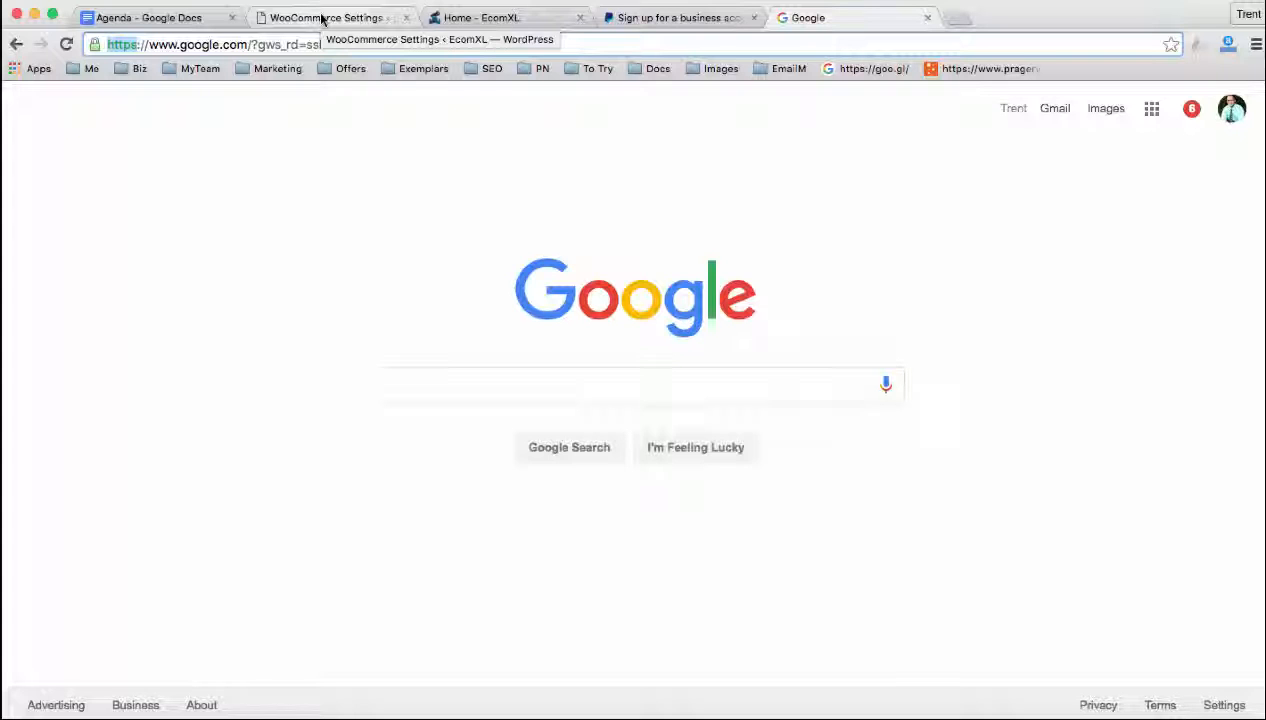
click(612, 17)
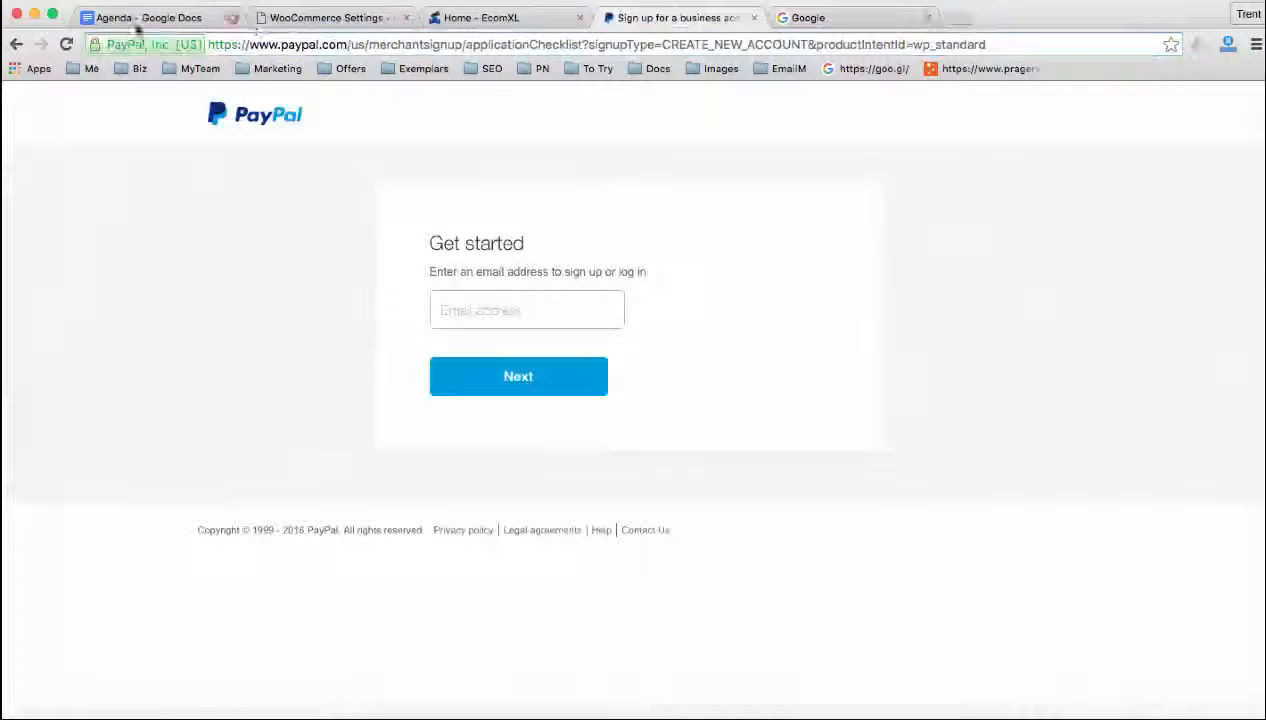
double_click(236, 44)
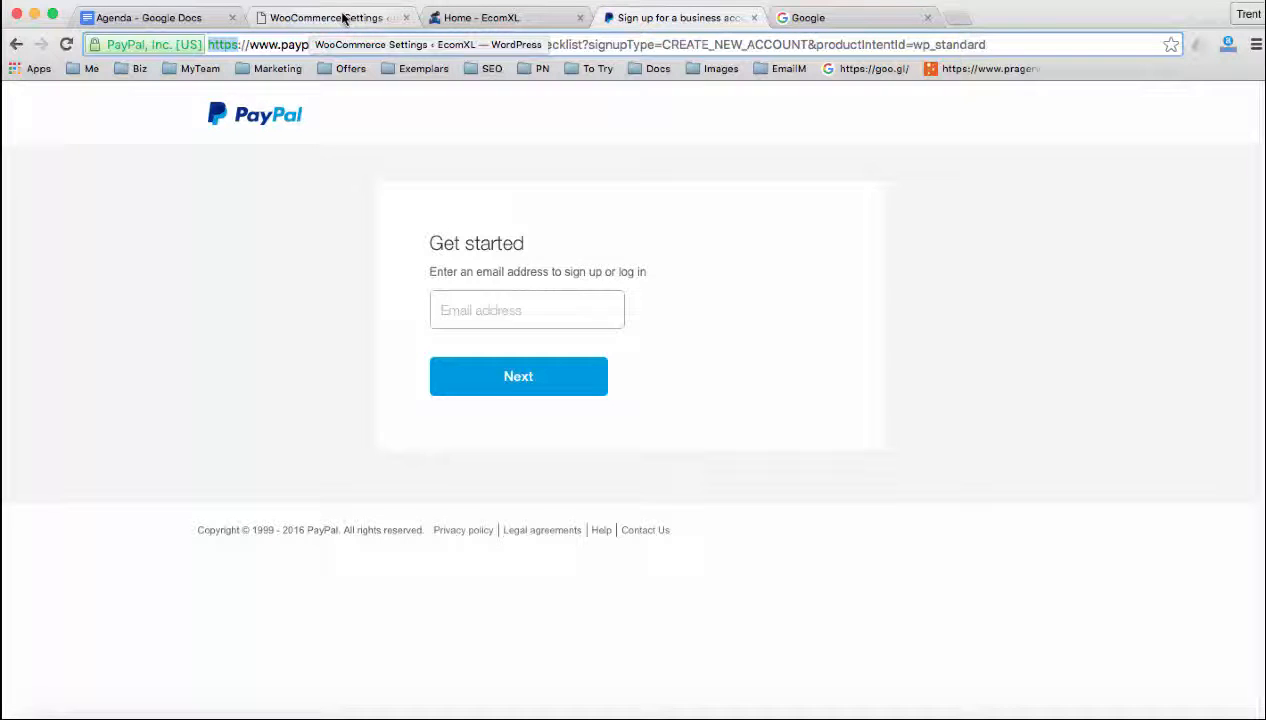
Open the EcomXL store's checkout from the cart summary and examine its address and Billing Details form through to the ZIP field
click(470, 17)
mouse_move(1060, 132)
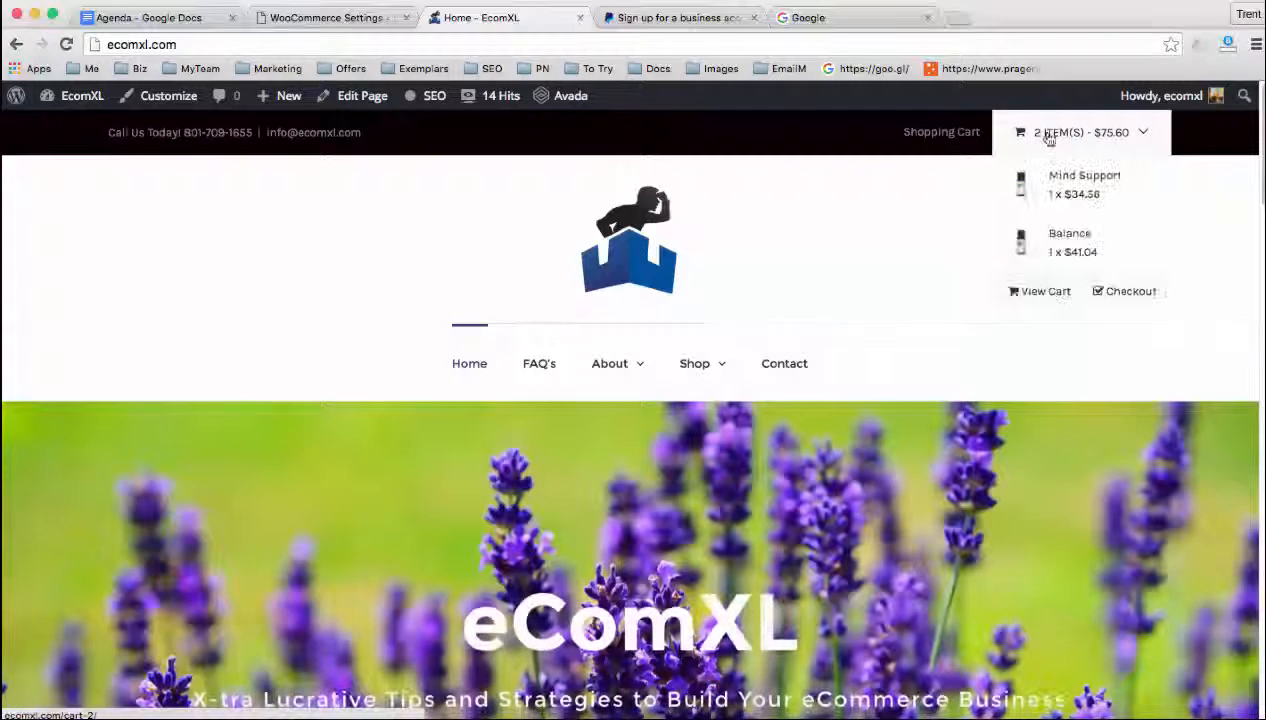
click(1109, 292)
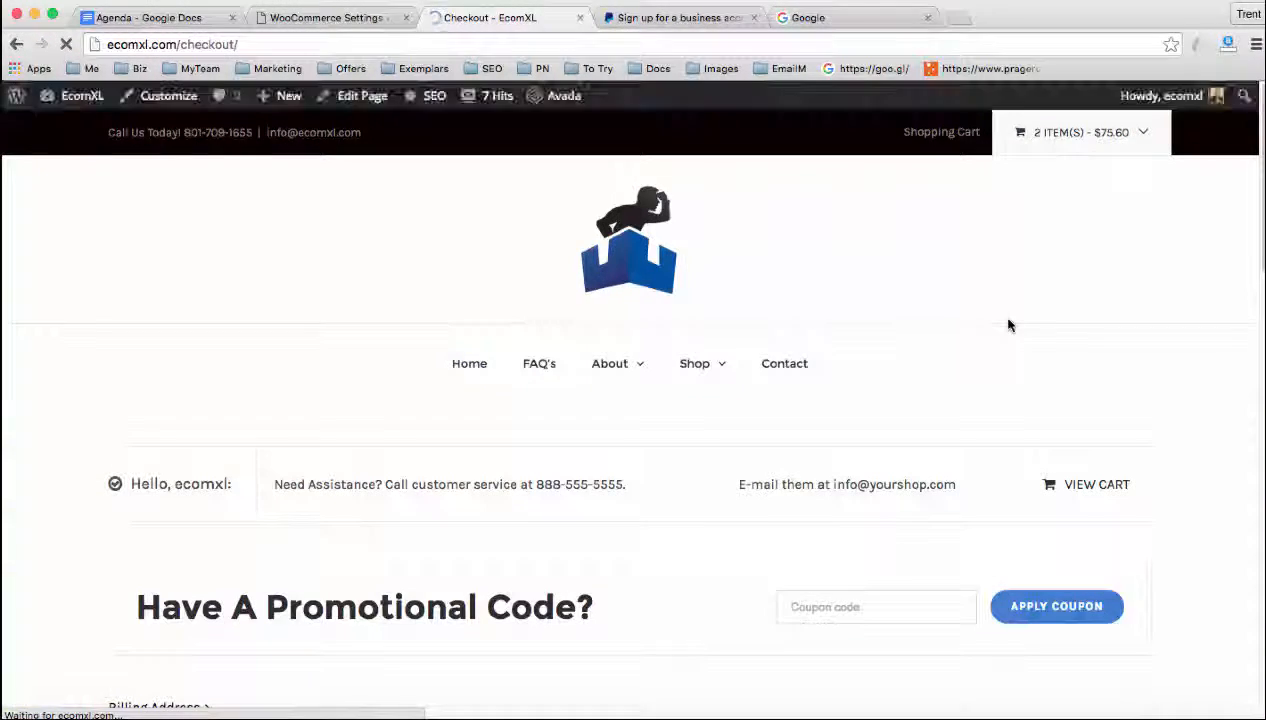
scroll(721, 390, down, 5)
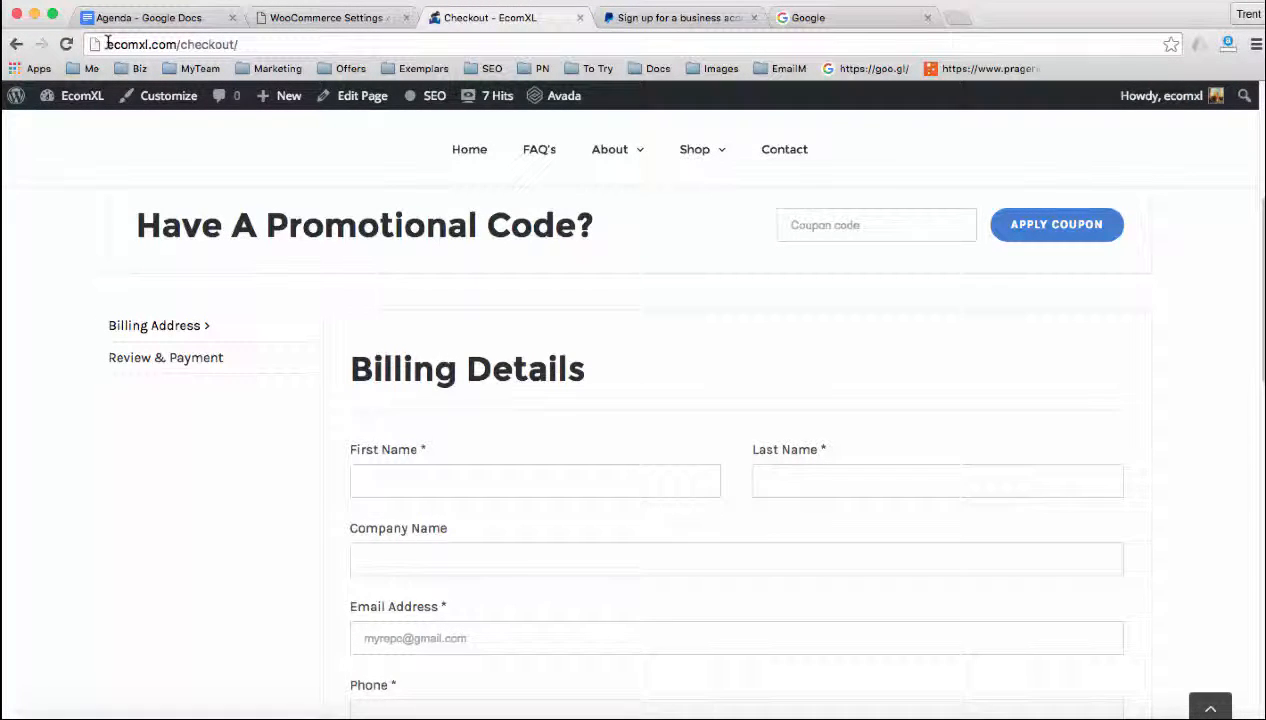
scroll(670, 300, down, 5)
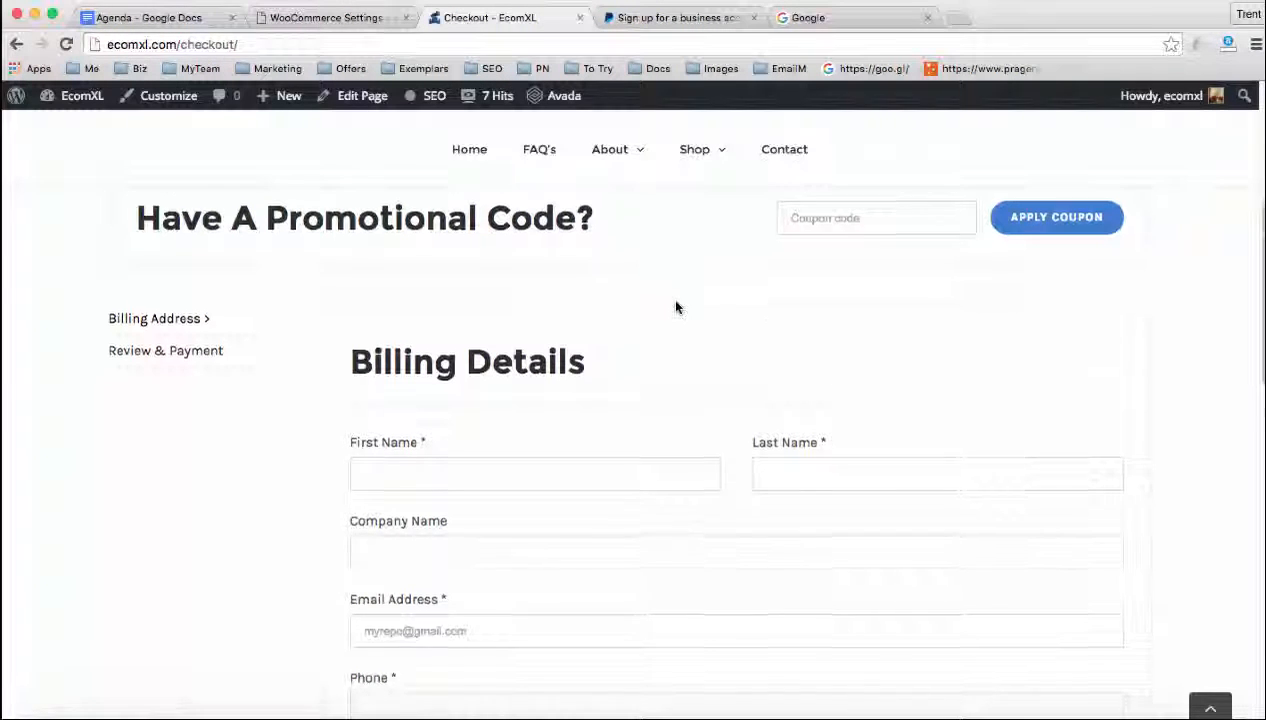
scroll(707, 353, down, 3)
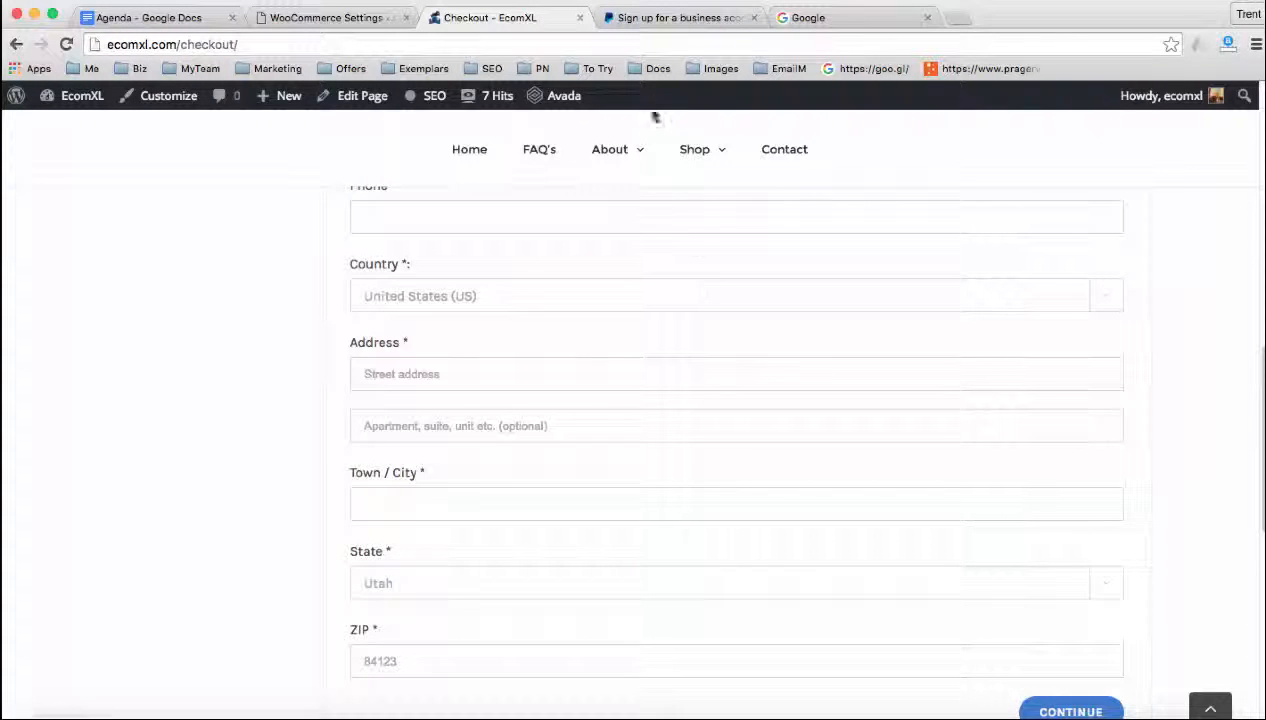
Replace the PayPal sign-up page with the stripe.com website
click(648, 18)
click(585, 45)
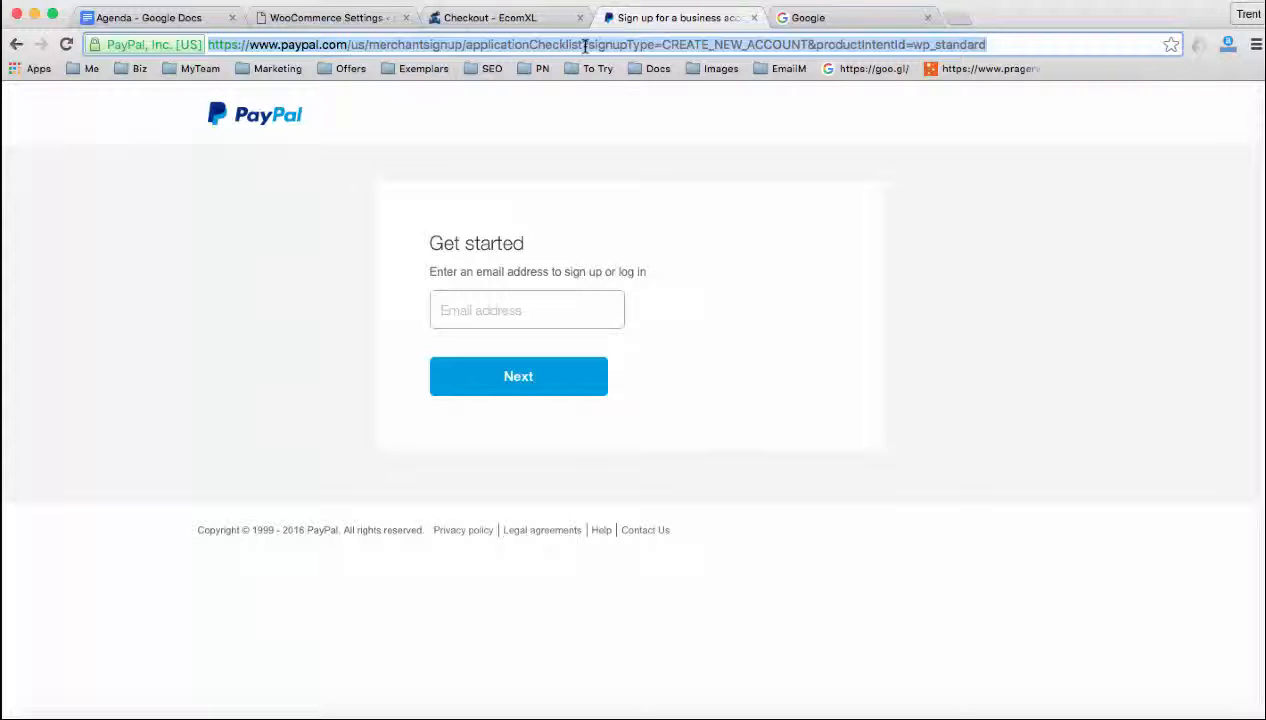
text(stripe.com)
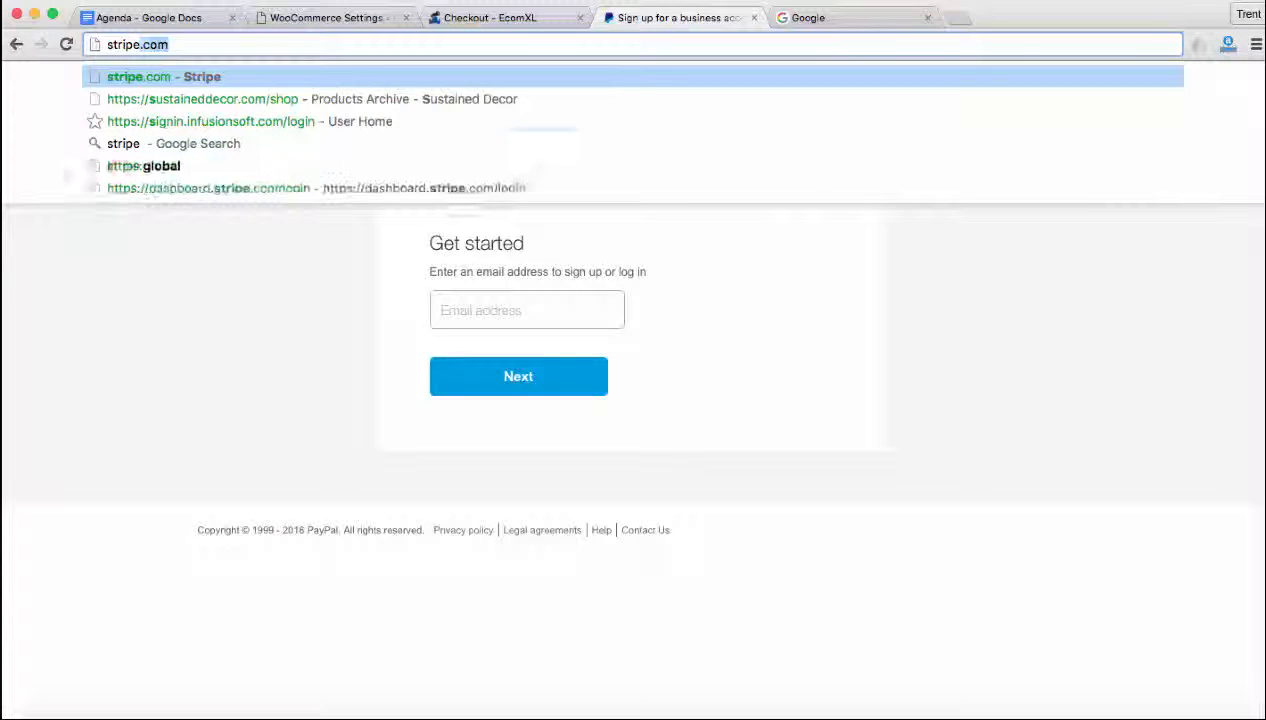
key(Return)
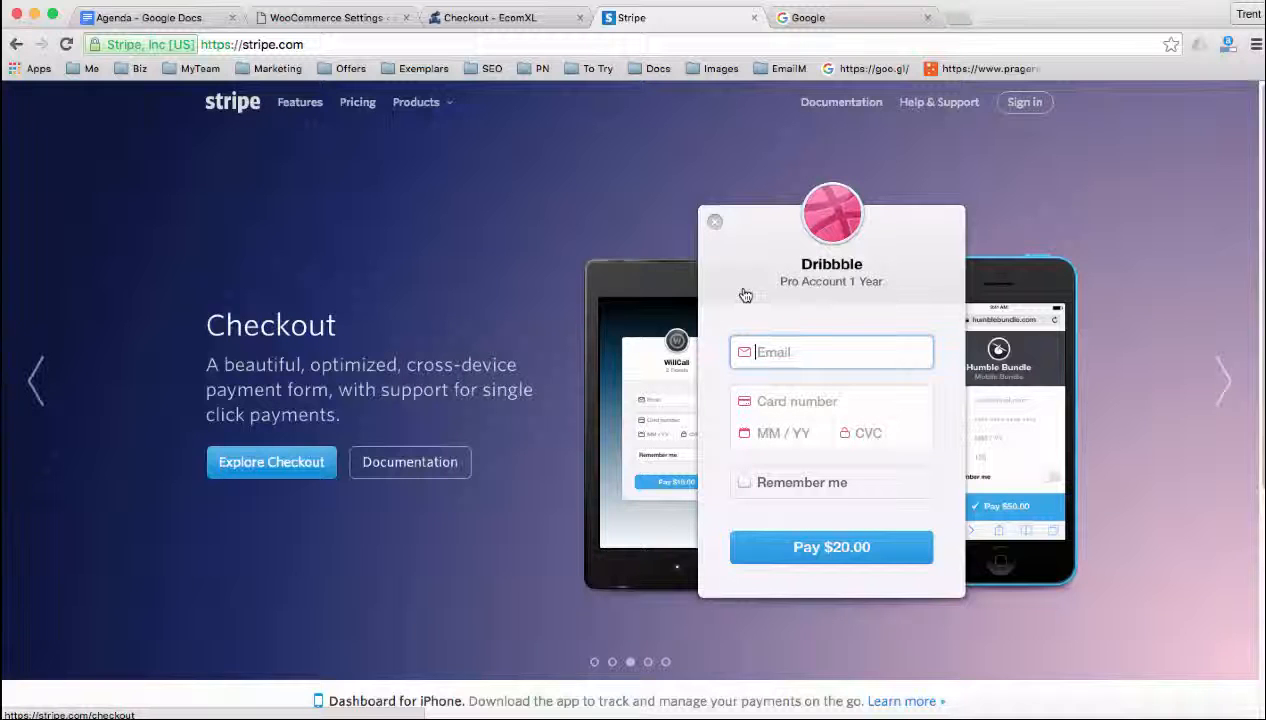
Return to the WordPress admin and search for new plugins matching "stripe"
click(337, 27)
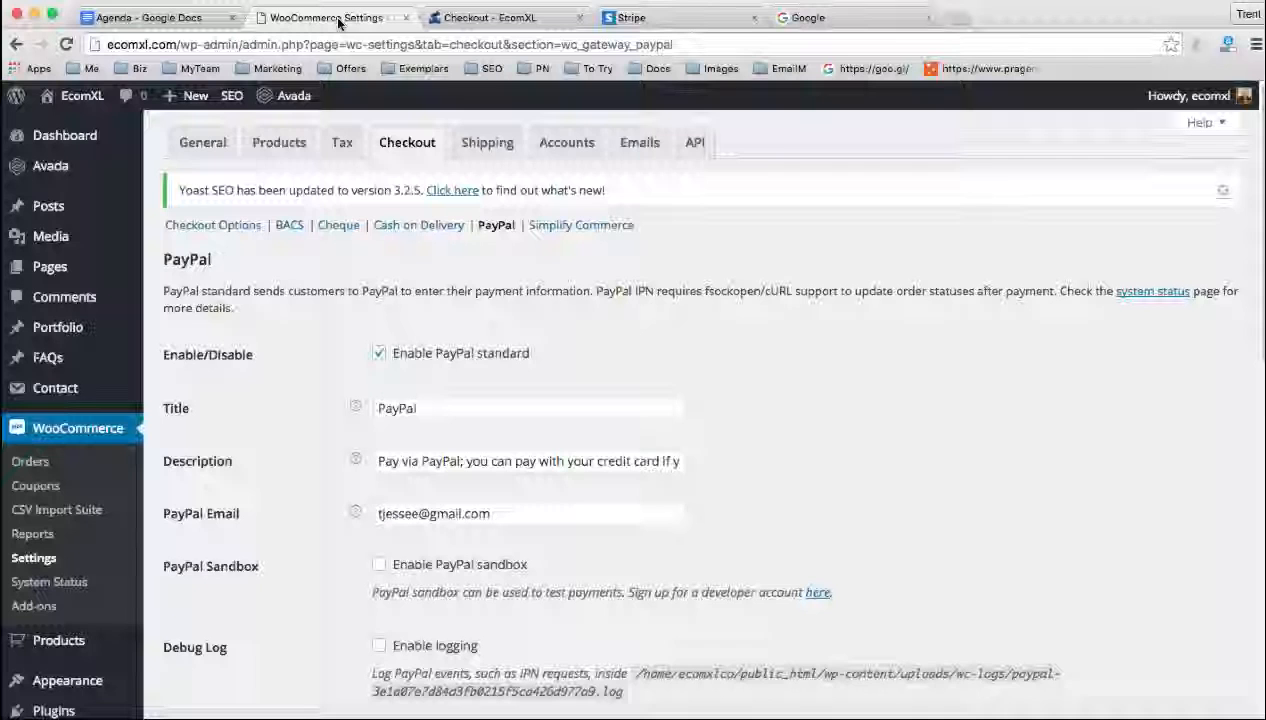
scroll(65, 600, down, 2)
mouse_move(70, 597)
mouse_move(62, 632)
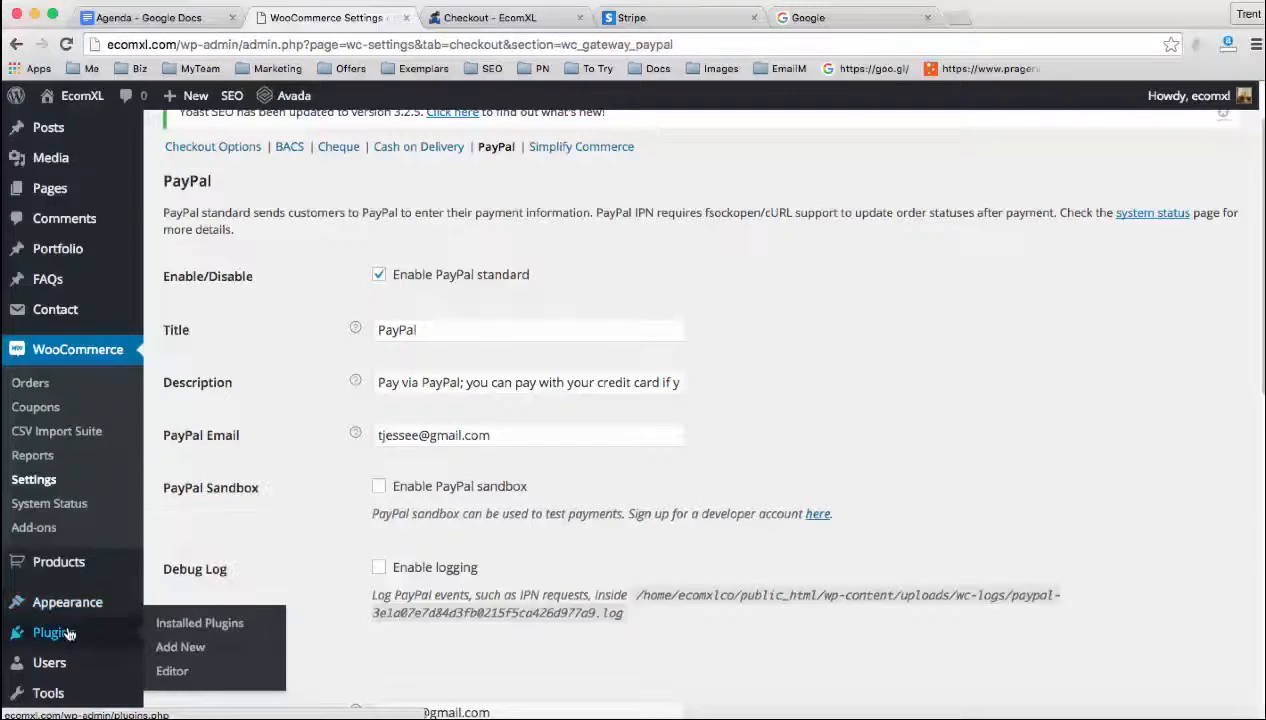
click(175, 647)
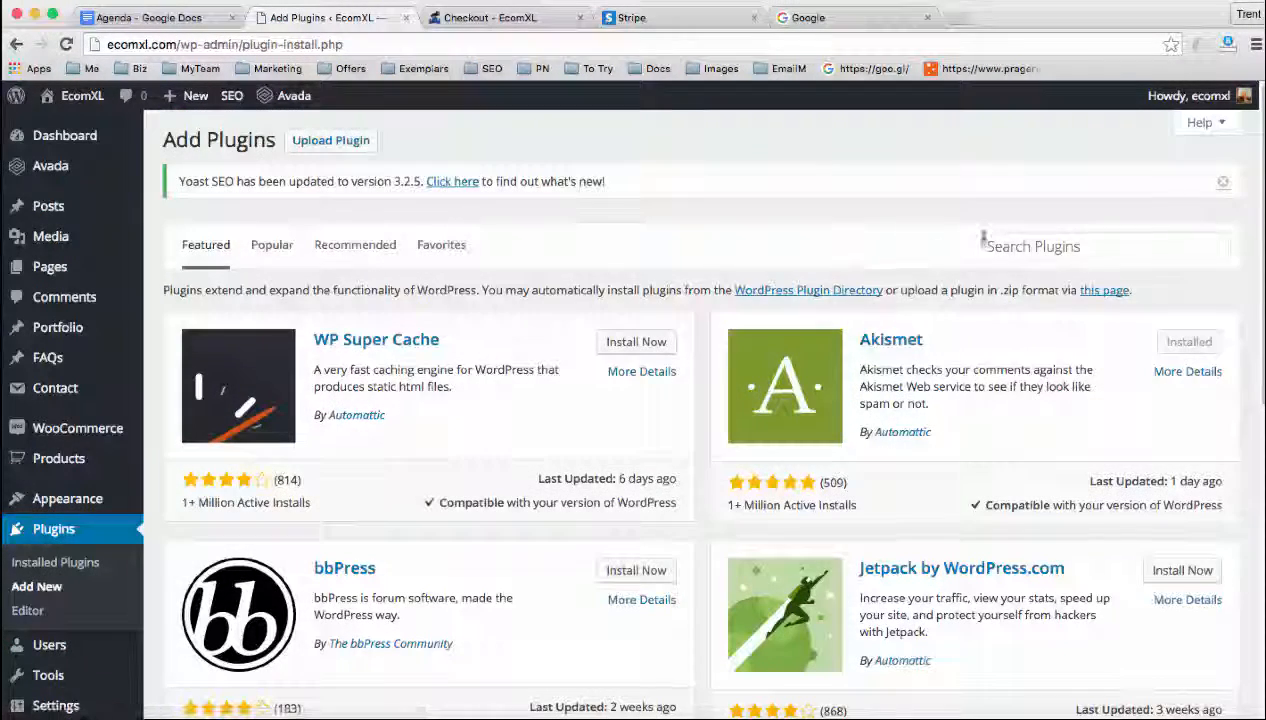
click(988, 246)
text(stripe)
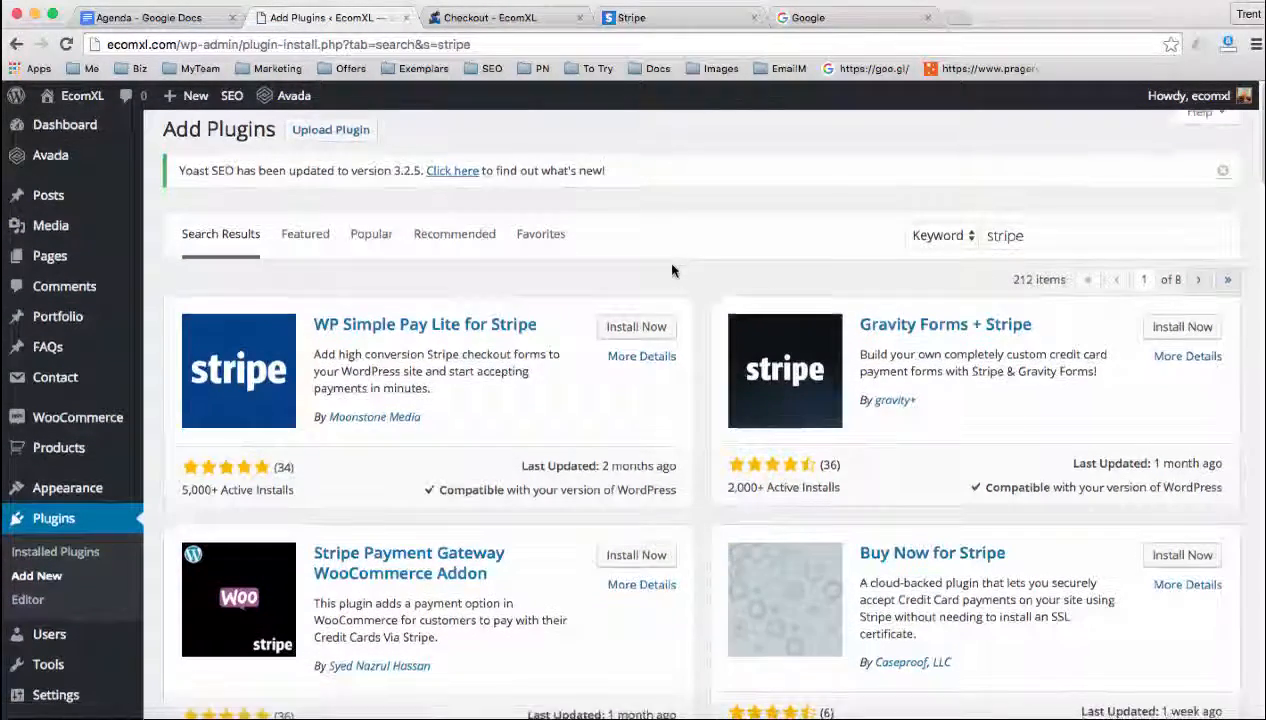
Examine the Stripe plugins in the search results, including the Stripe Payment Gateway WooCommerce Addon
scroll(664, 330, down, 1)
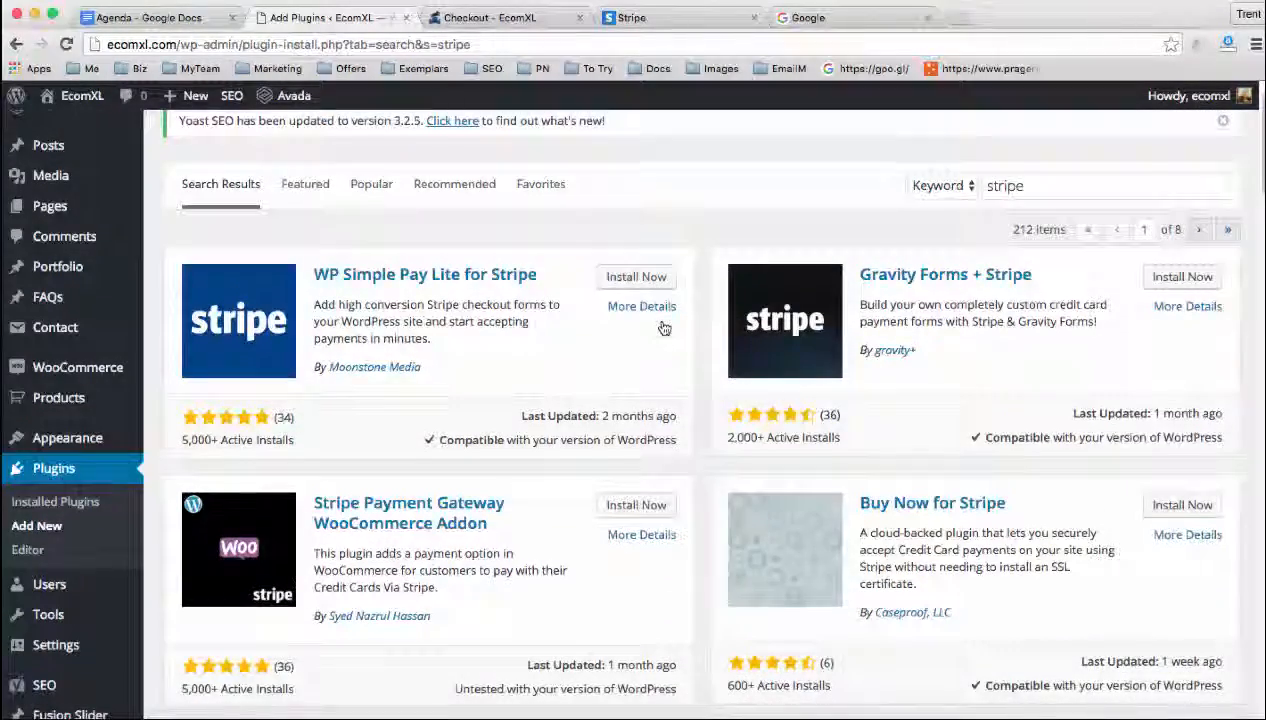
scroll(664, 328, down, 1)
scroll(663, 327, down, 1)
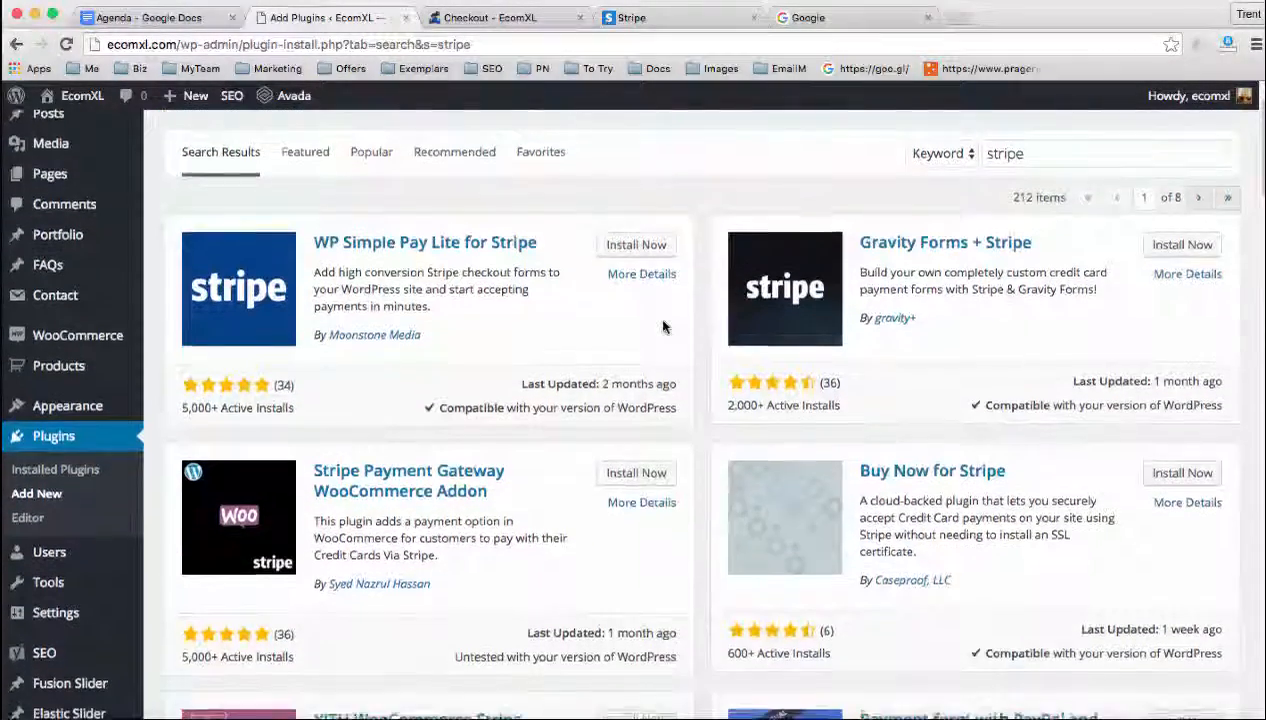
scroll(663, 327, down, 1)
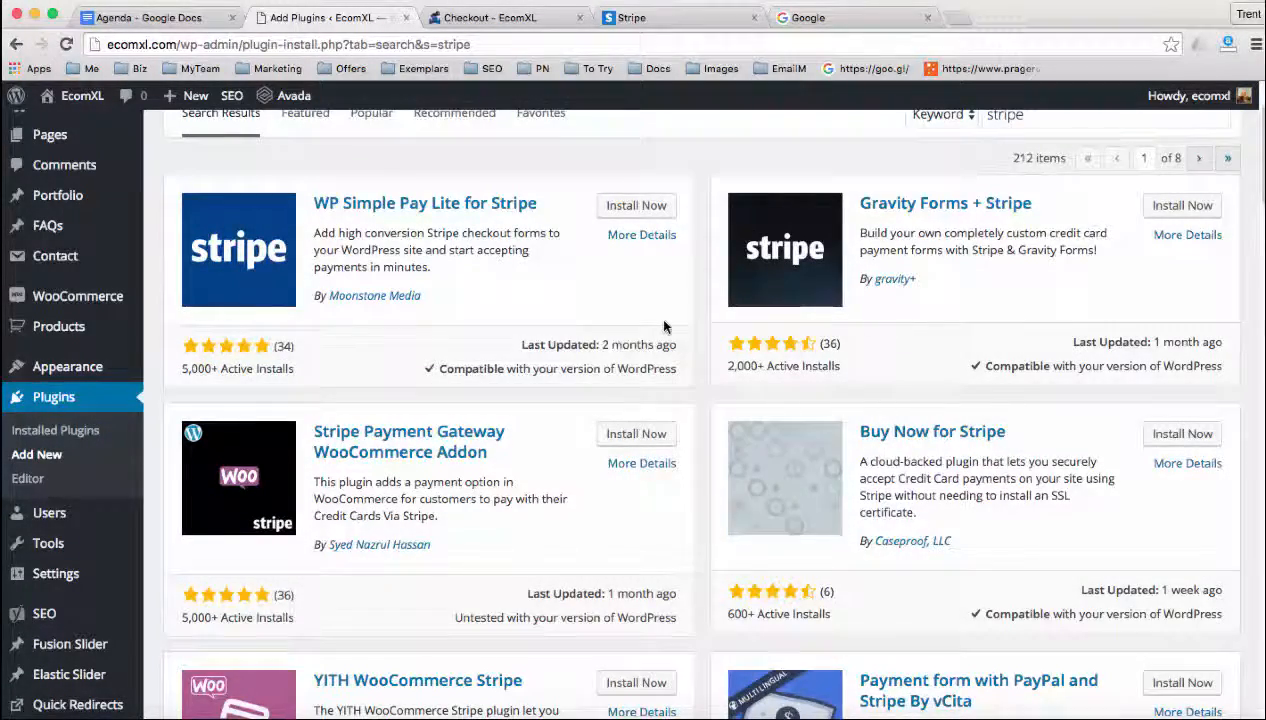
scroll(660, 322, down, 1)
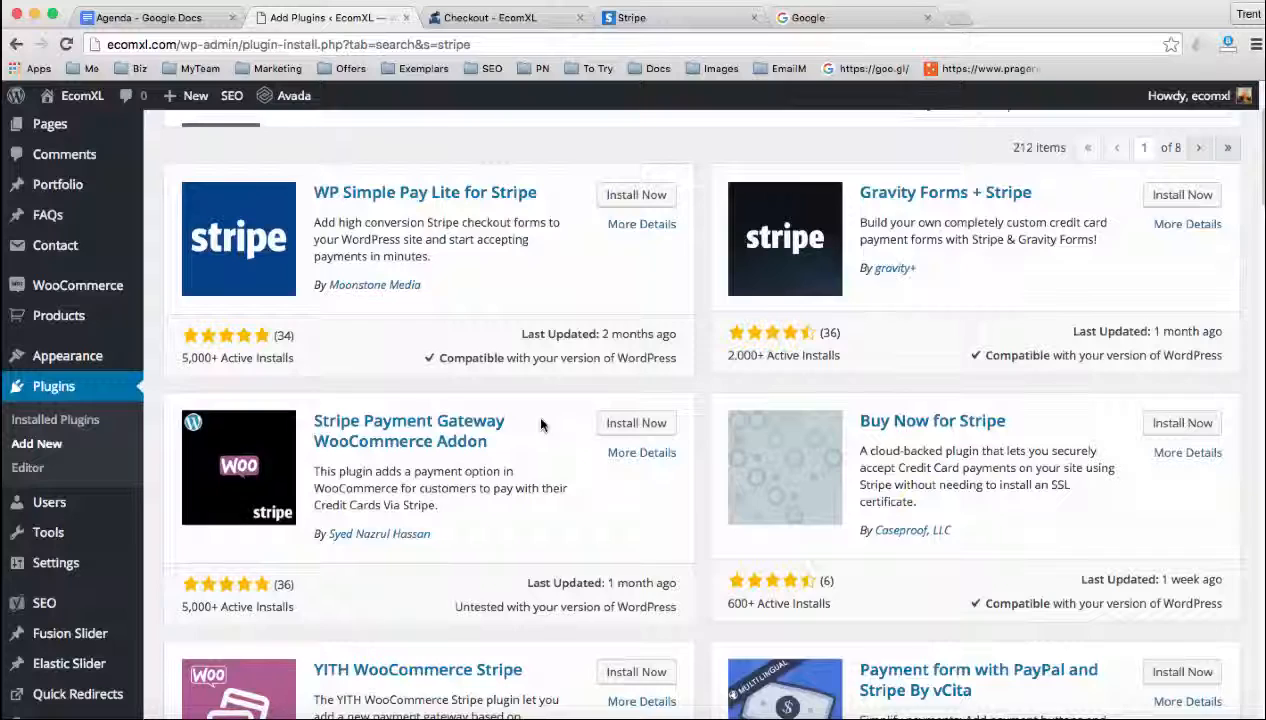
scroll(540, 425, up, 2)
scroll(540, 420, up, 2)
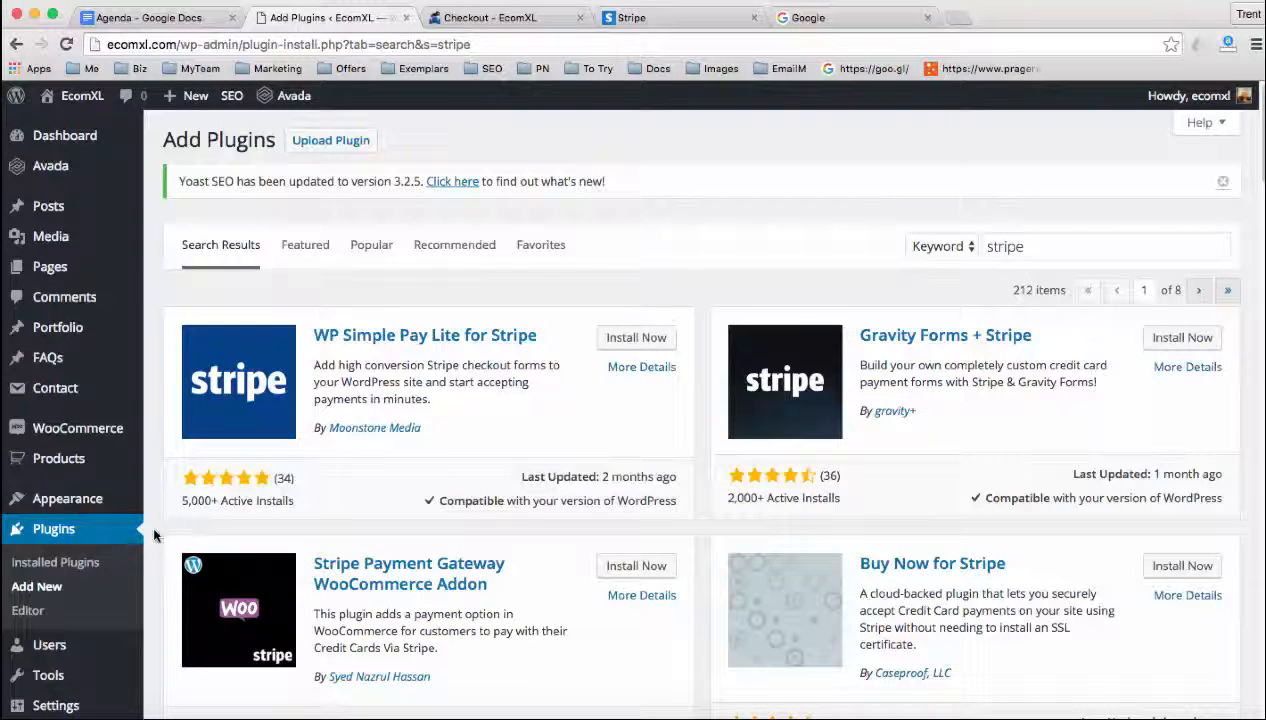
Open the general settings of WooCommerce
scroll(160, 525, down, 1)
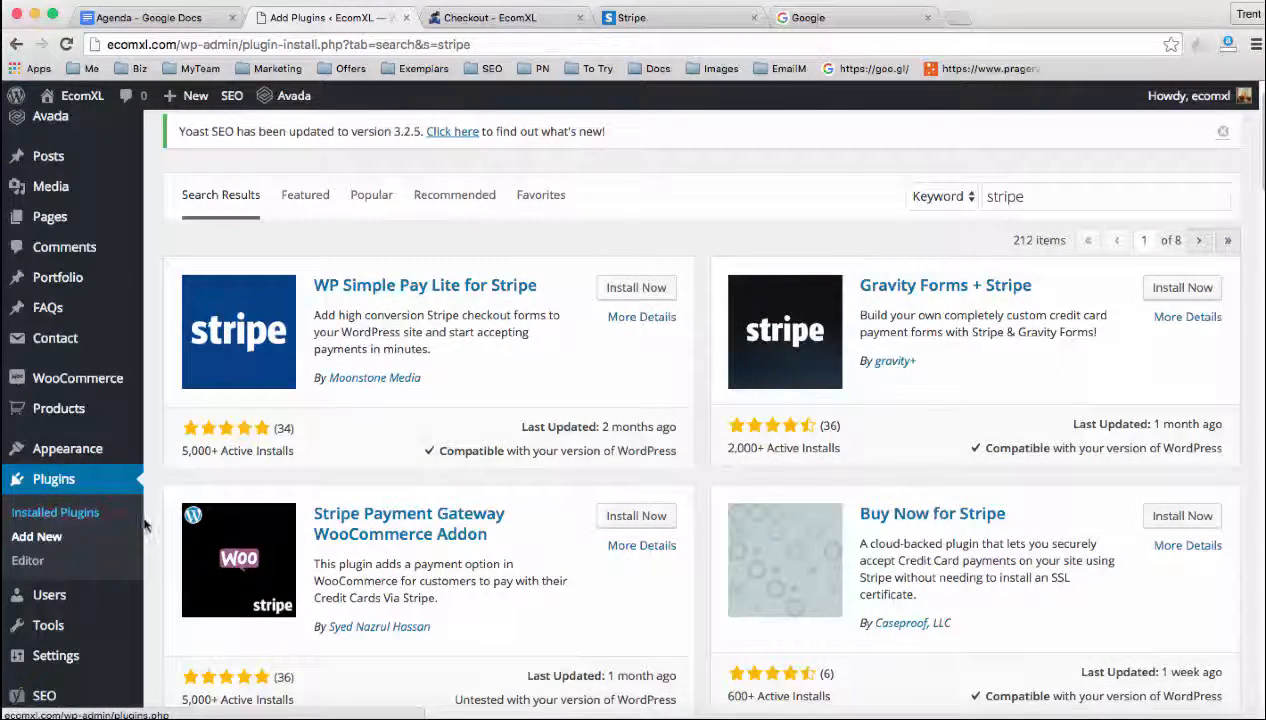
mouse_move(120, 385)
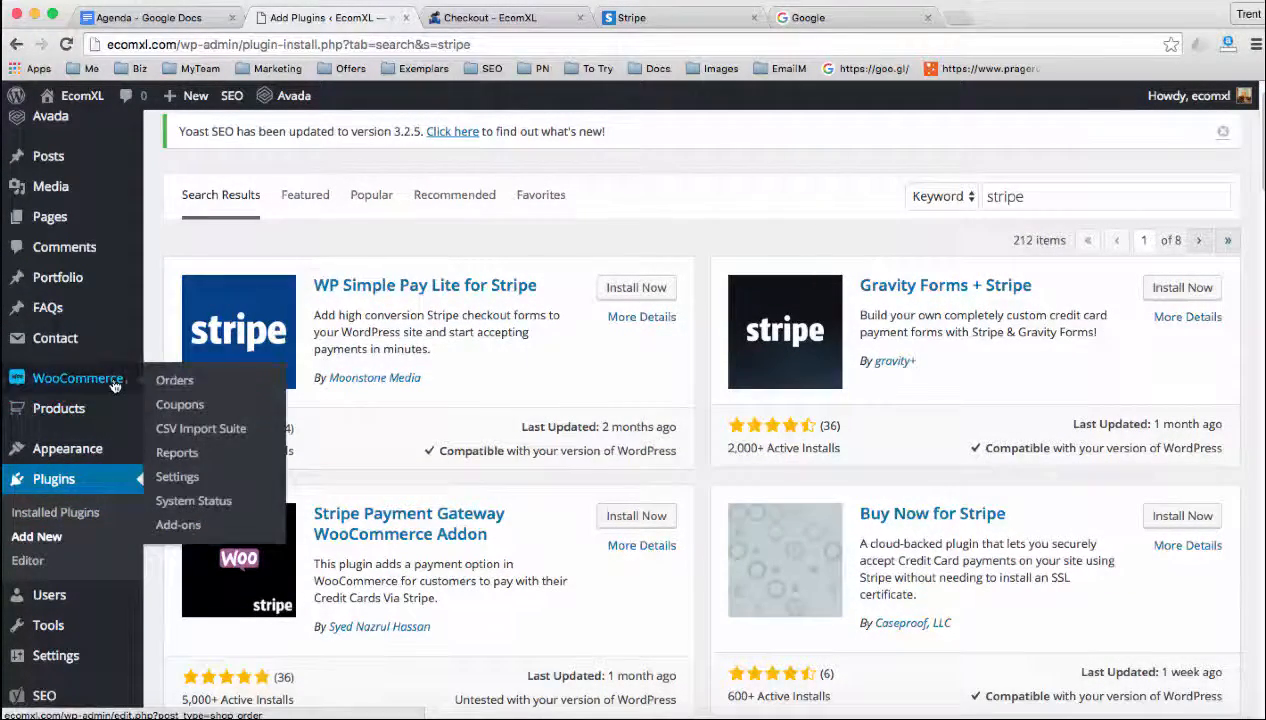
click(175, 480)
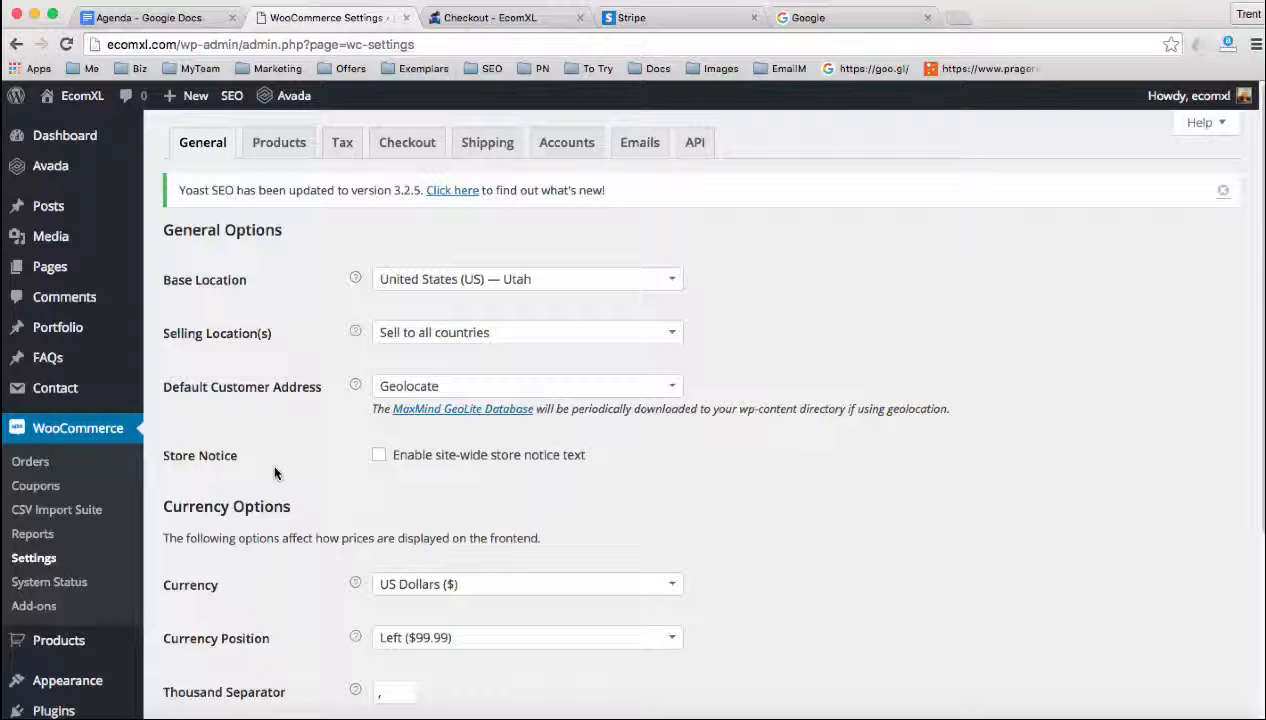
Switch to the Agenda document in Google Docs and highlight the bullet about using Wordpress plugins, the Do's and Don'ts
click(162, 20)
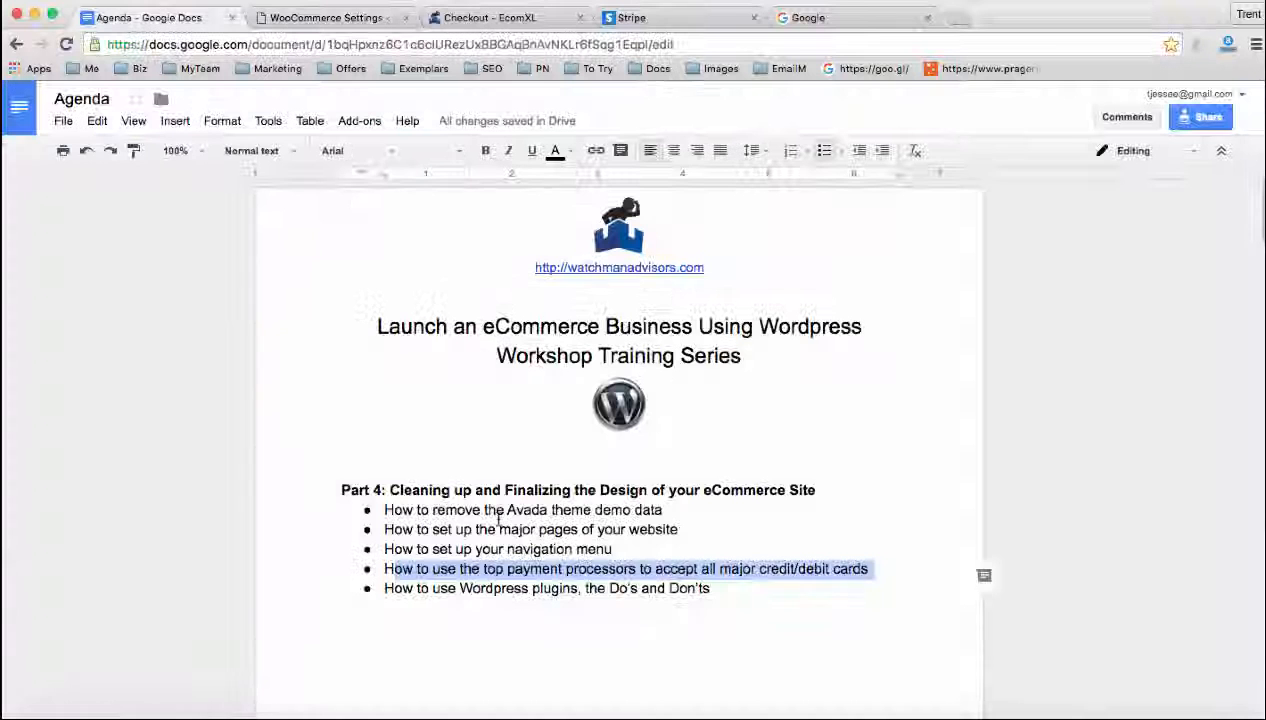
click(462, 588)
drag(380, 588, 716, 590)
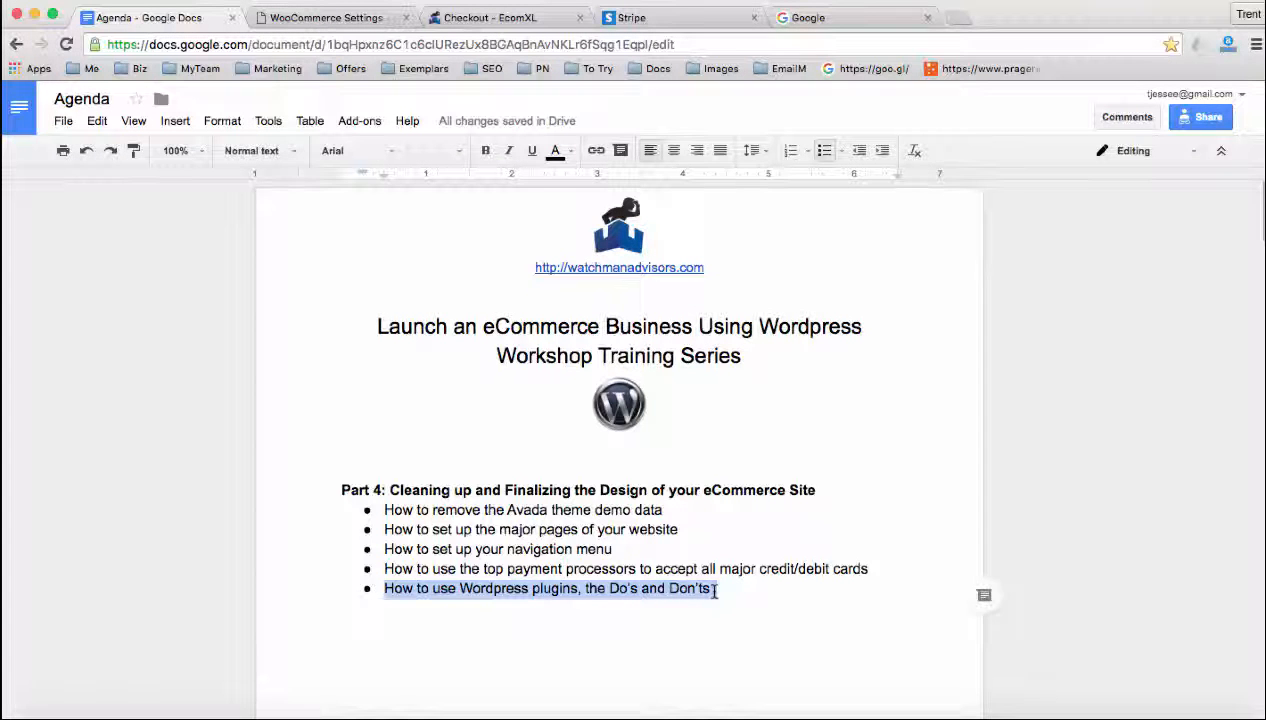
Return to the WordPress admin and open the list of installed plugins
click(327, 20)
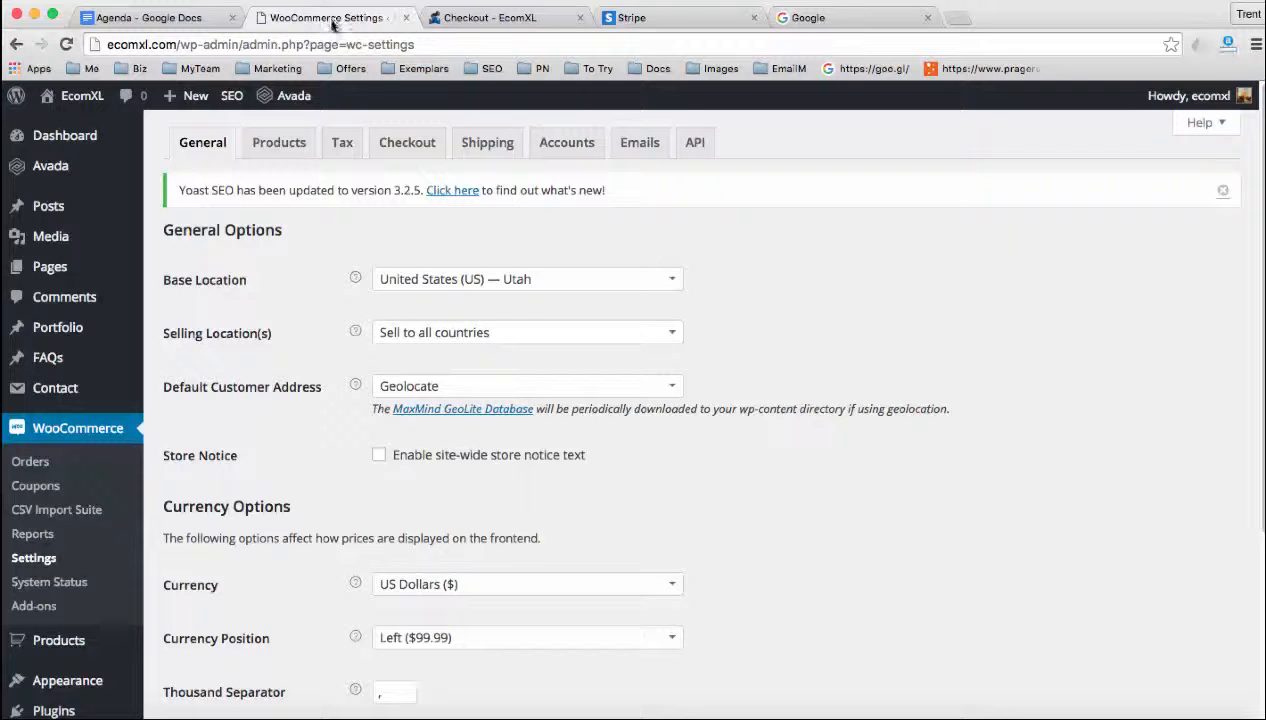
scroll(248, 400, down, 1)
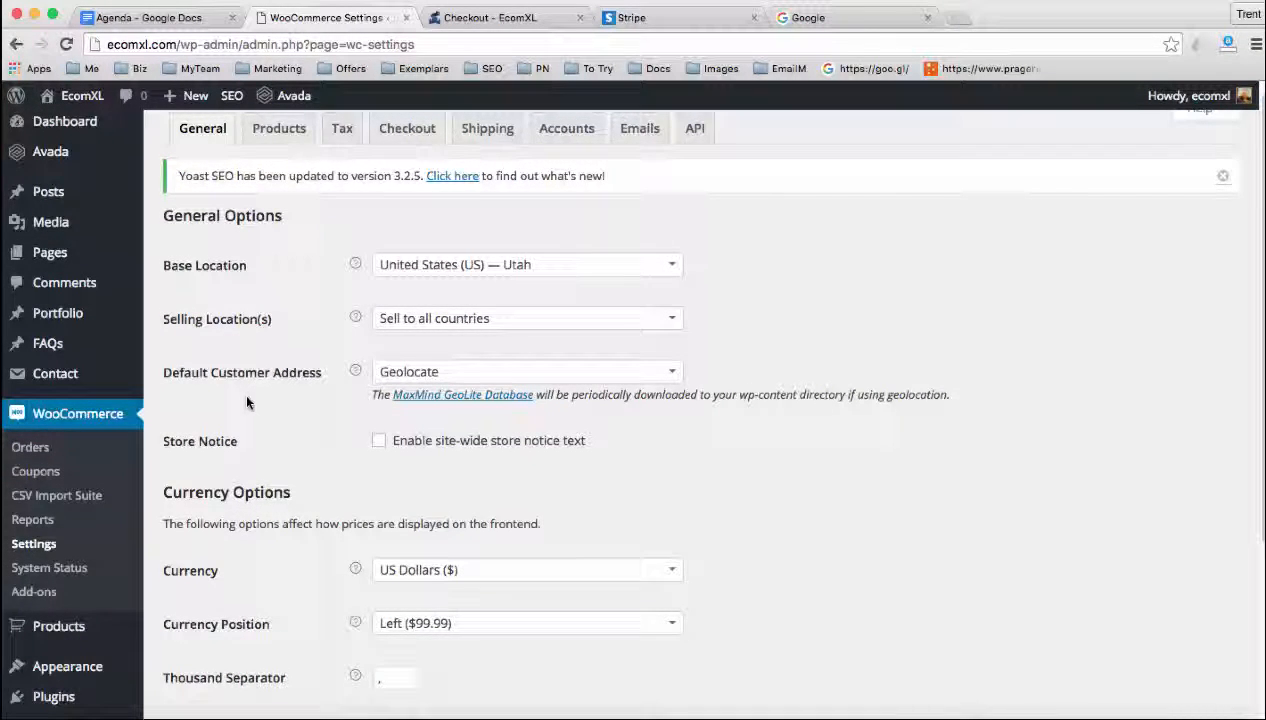
scroll(248, 402, down, 2)
scroll(246, 400, down, 3)
mouse_move(79, 500)
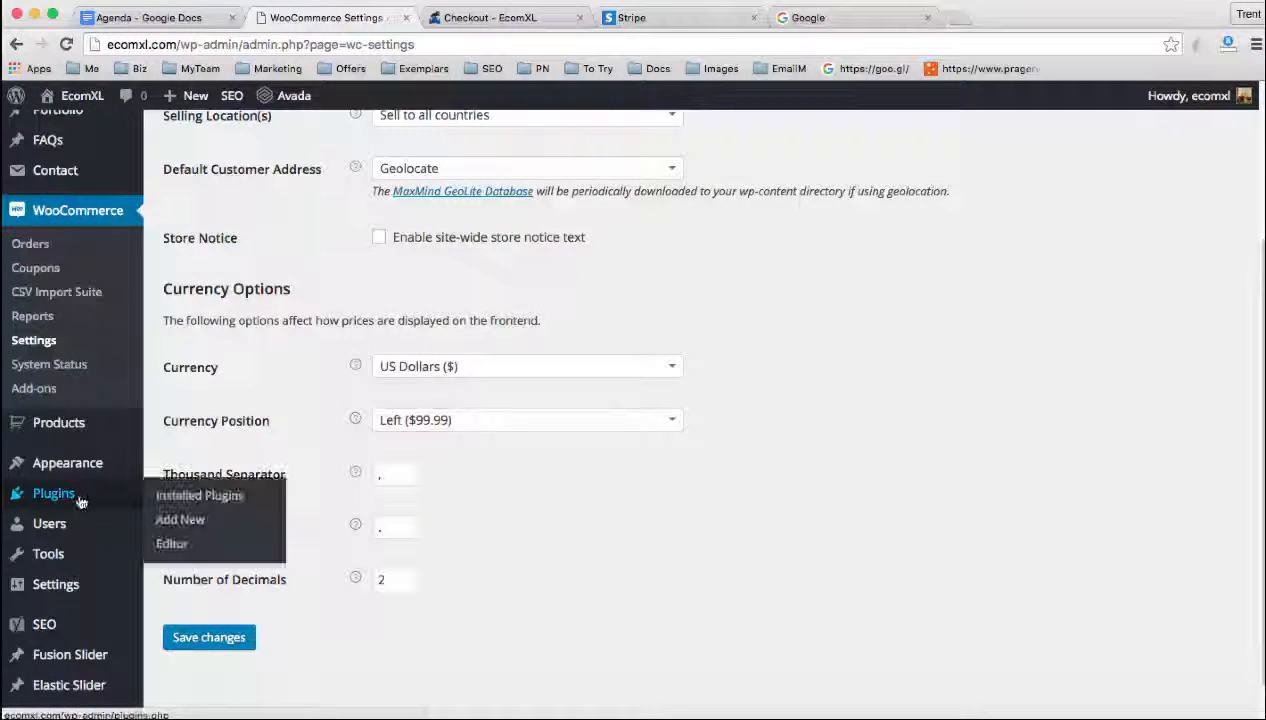
click(166, 498)
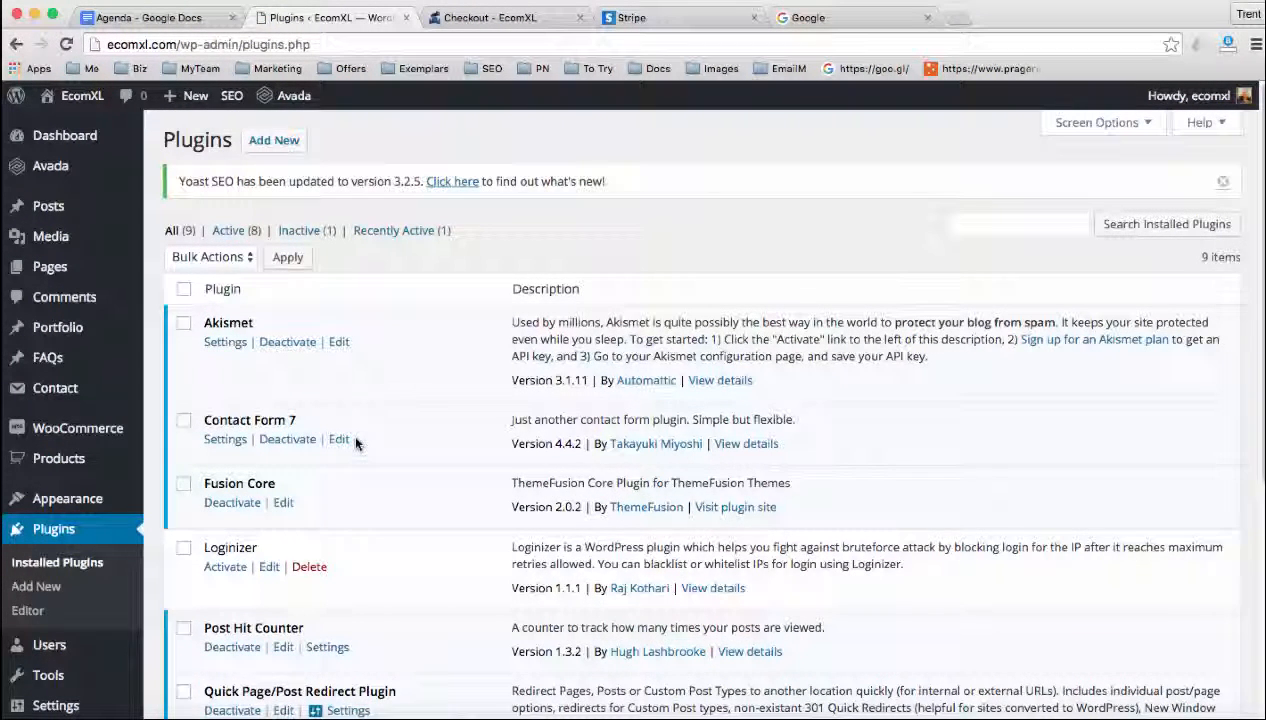
Review the installed plugins, highlighting Akismet's description and name and the Contact Form 7 name
scroll(427, 430, down, 2)
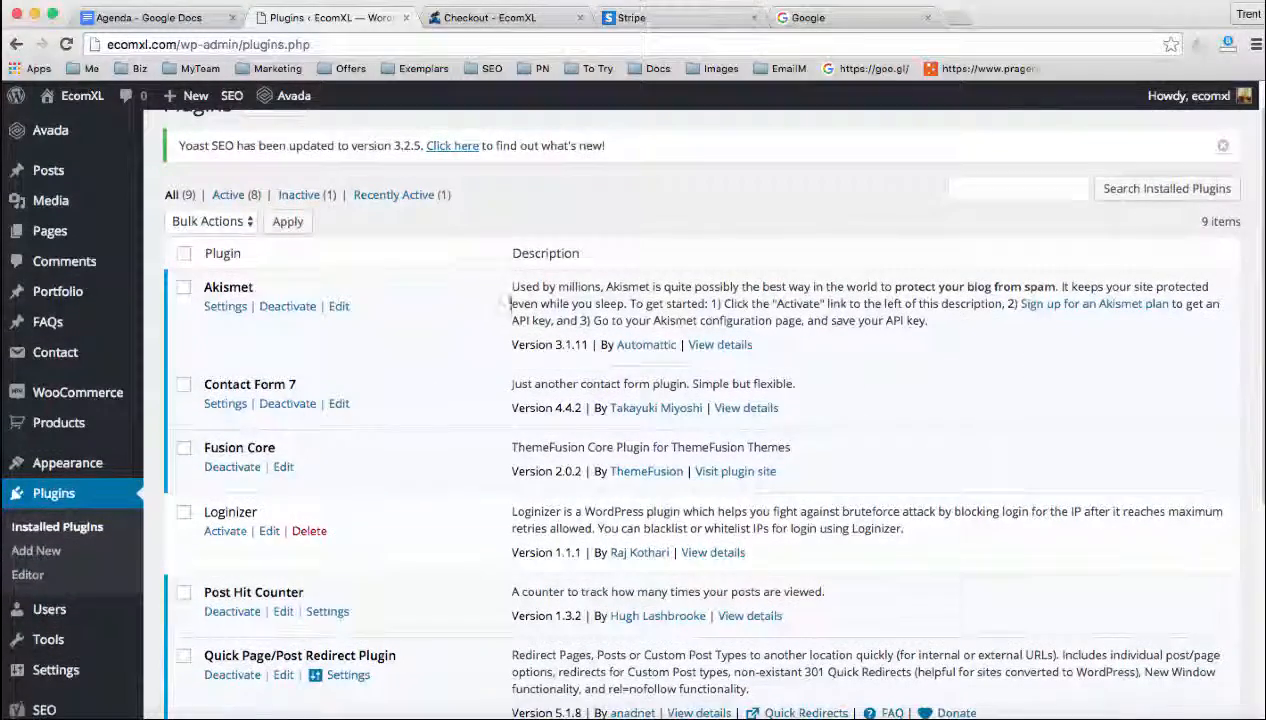
drag(512, 287, 602, 303)
drag(242, 286, 218, 286)
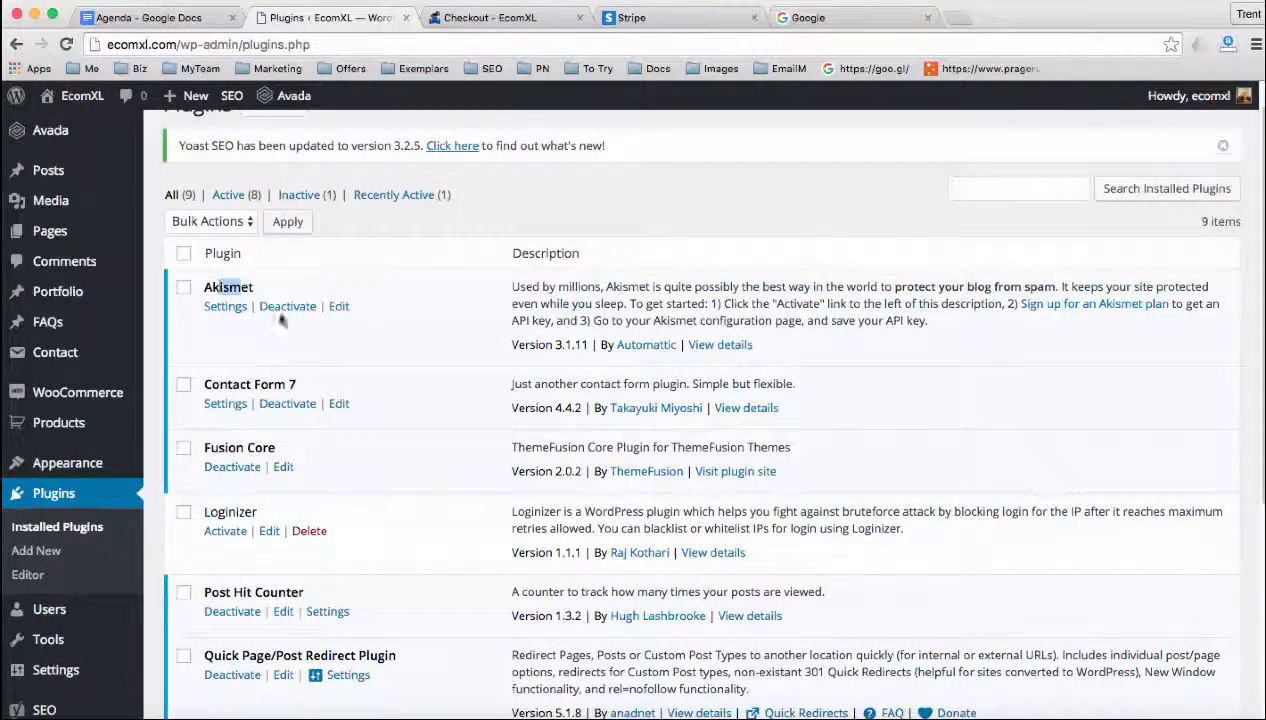
scroll(377, 397, down, 5)
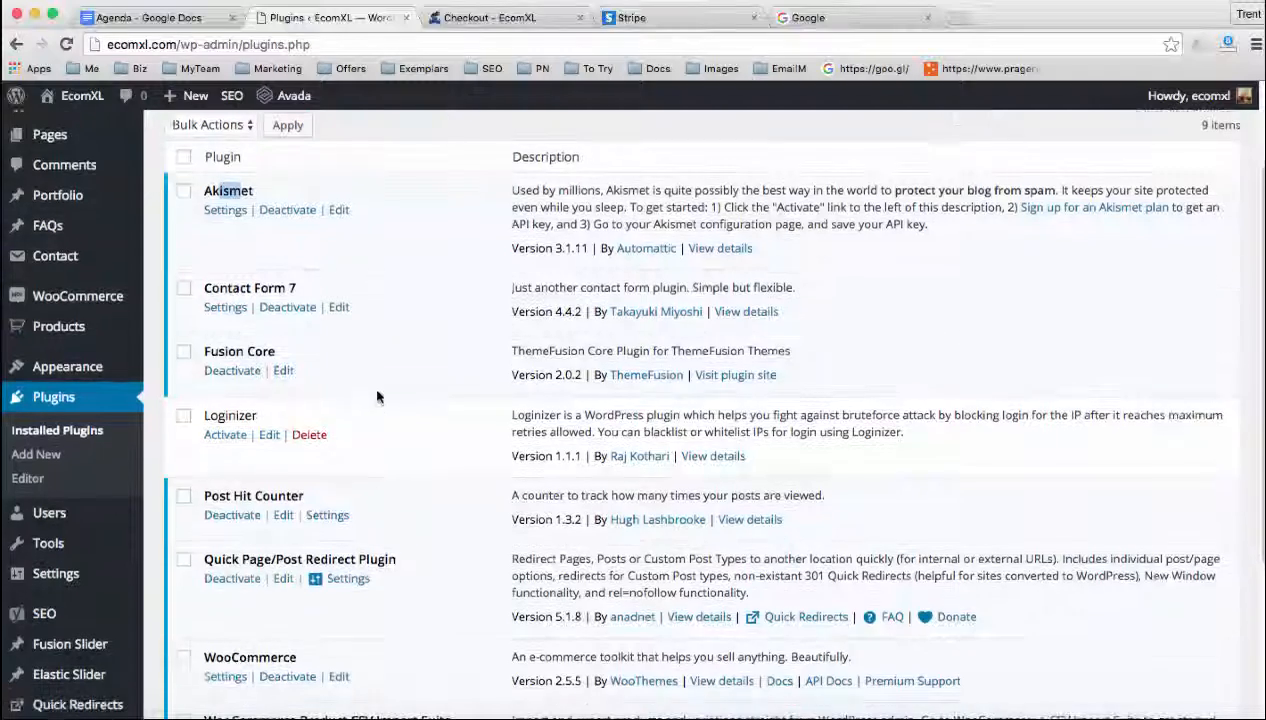
drag(209, 286, 313, 285)
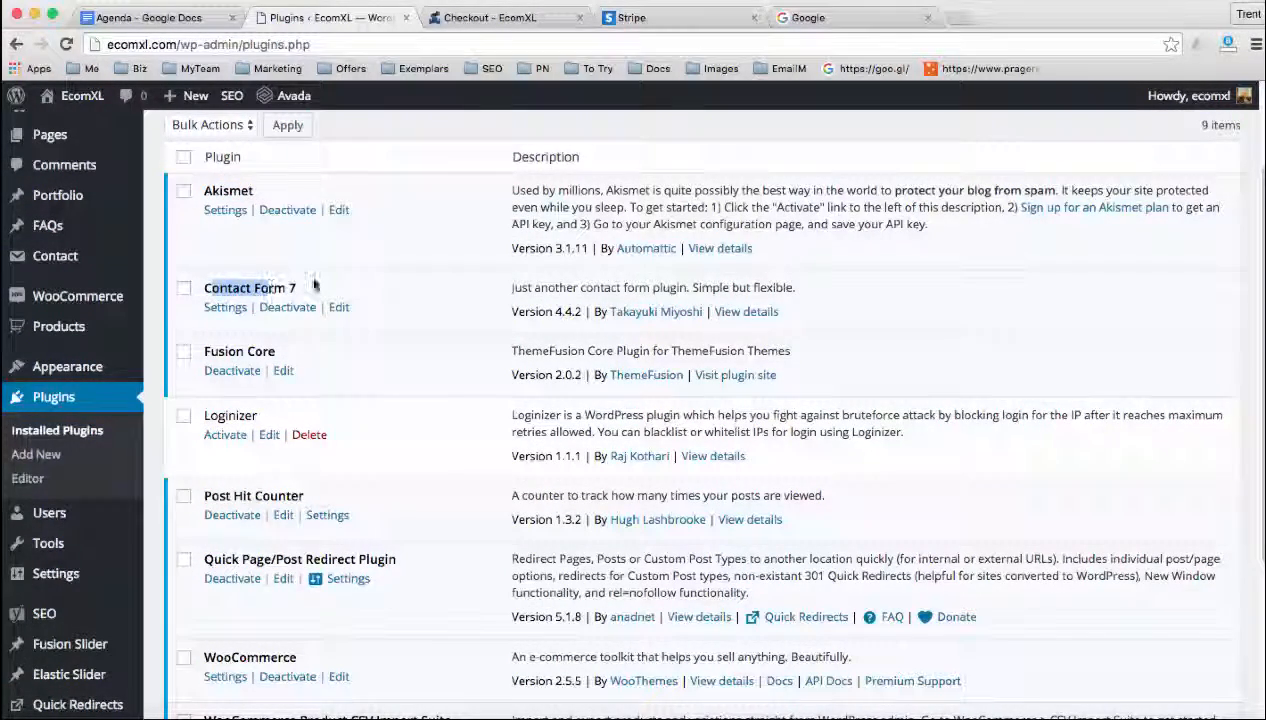
Review the rest of the installed plugins, highlighting the WooCommerce and Yoast SEO names
click(284, 283)
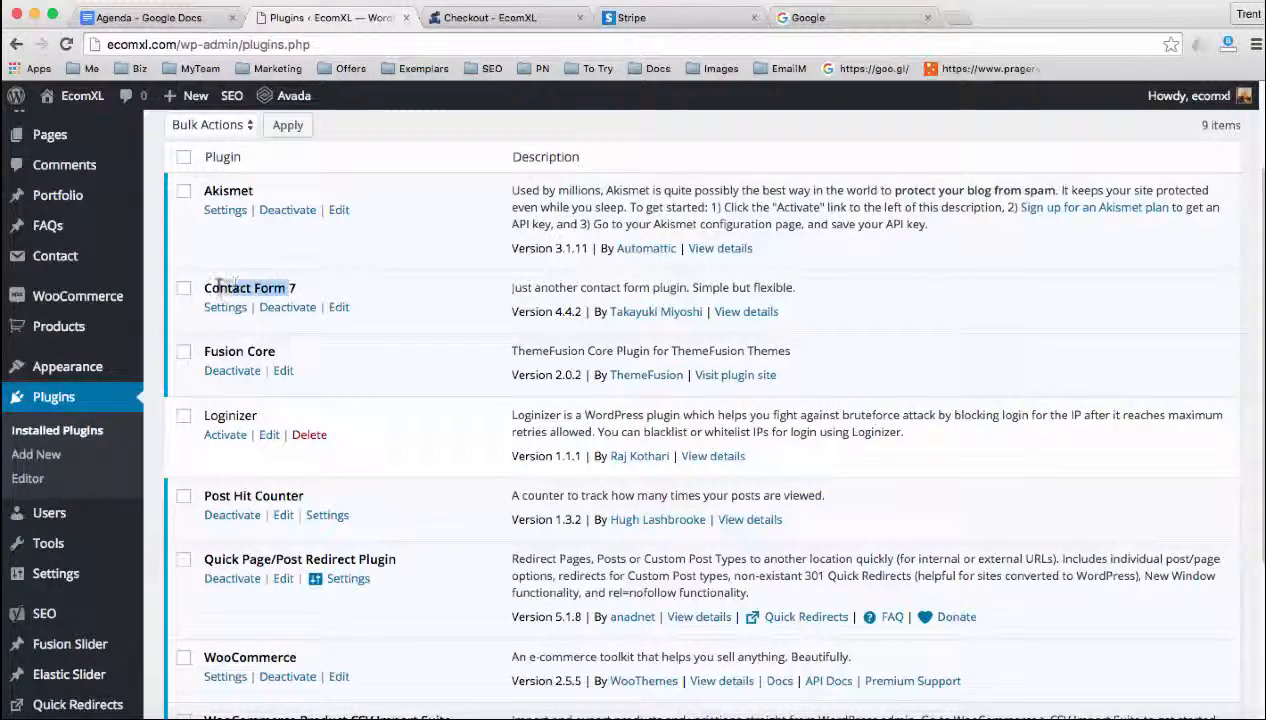
scroll(316, 368, down, 3)
scroll(316, 370, down, 5)
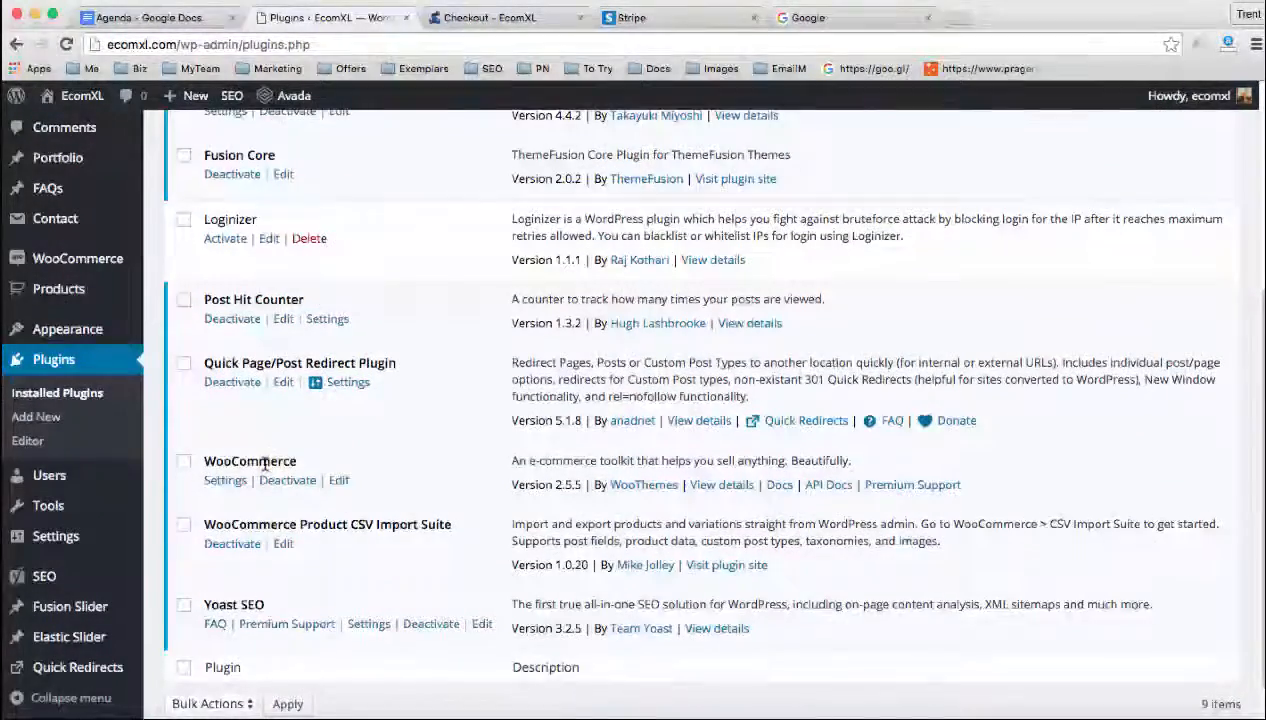
drag(278, 461, 224, 461)
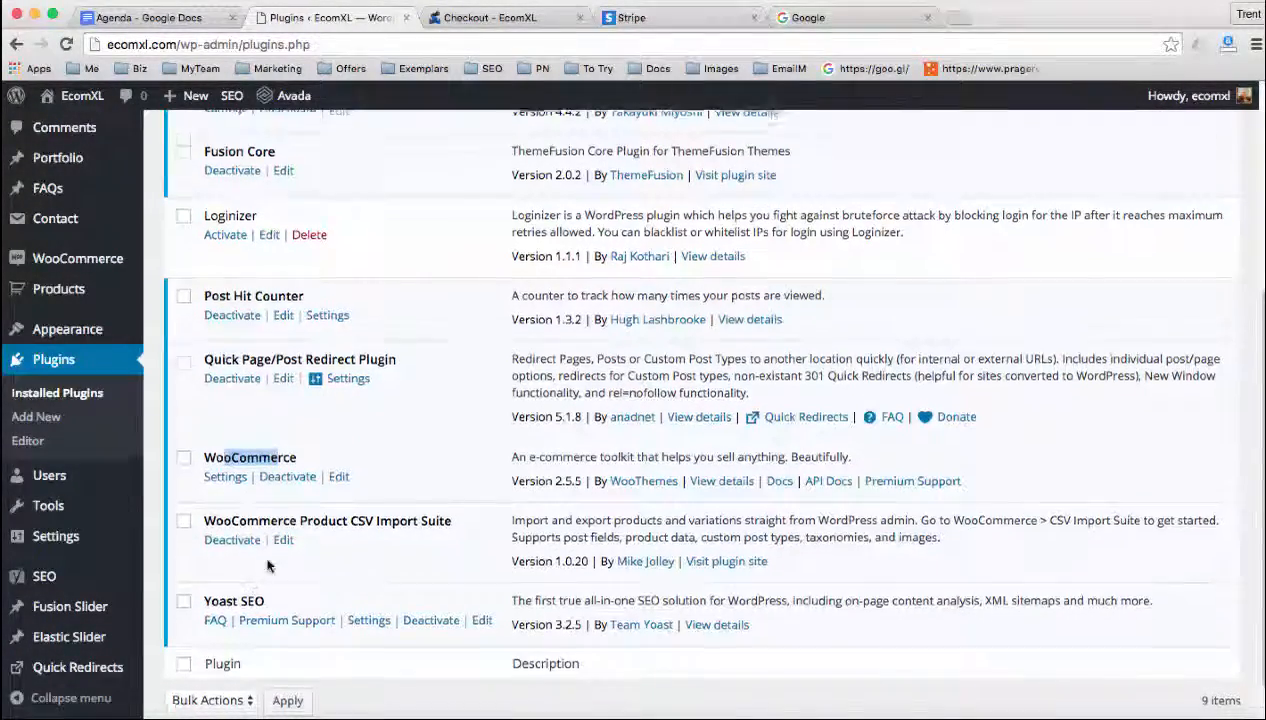
scroll(258, 575, down, 2)
drag(266, 551, 211, 551)
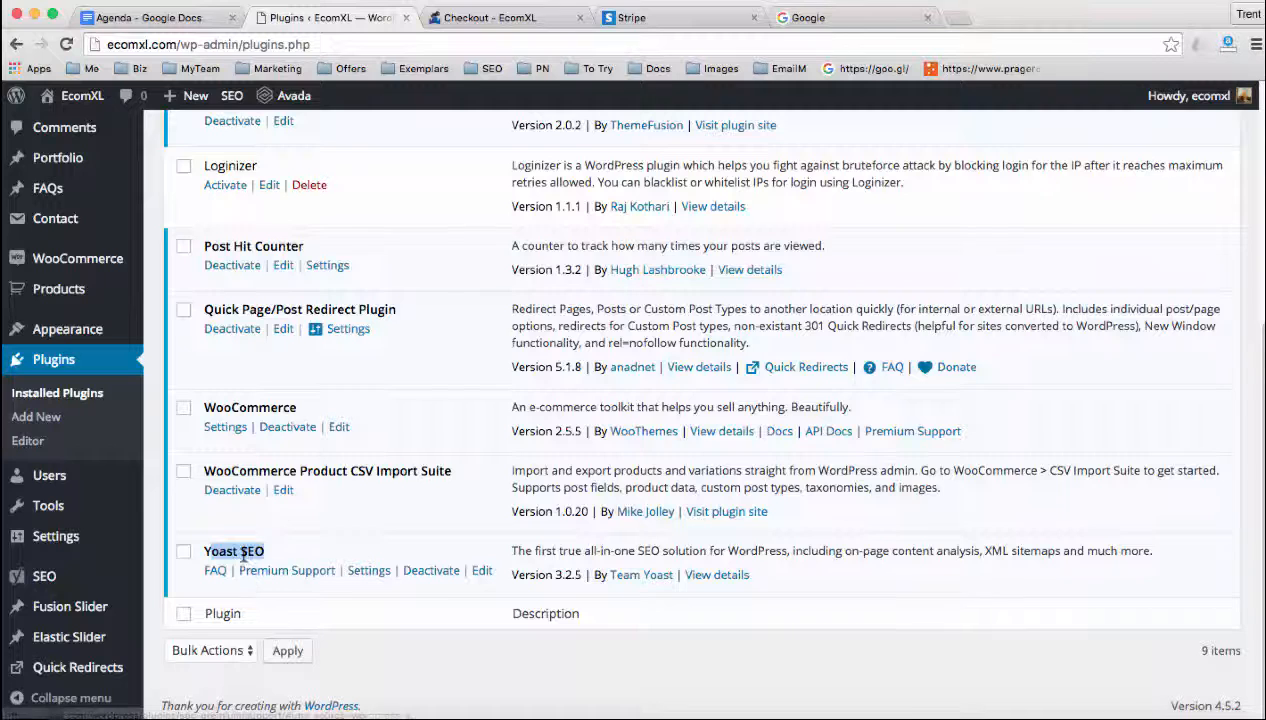
click(242, 548)
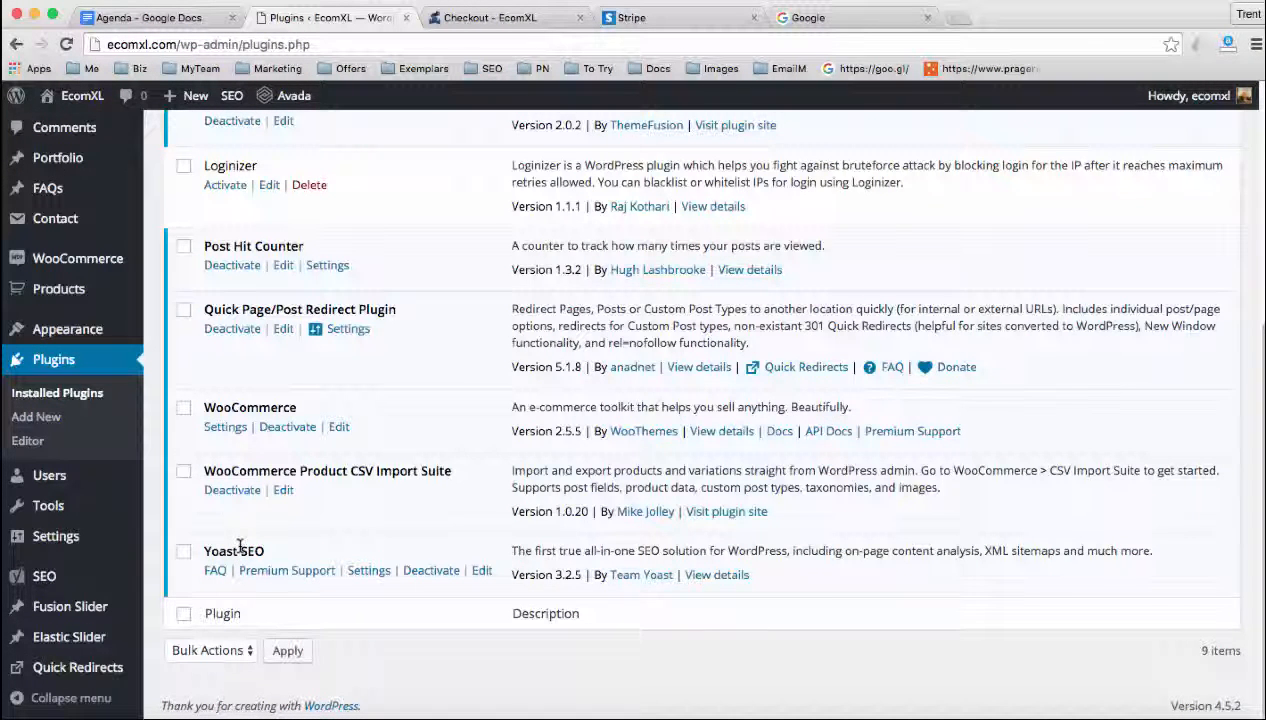
drag(203, 551, 262, 549)
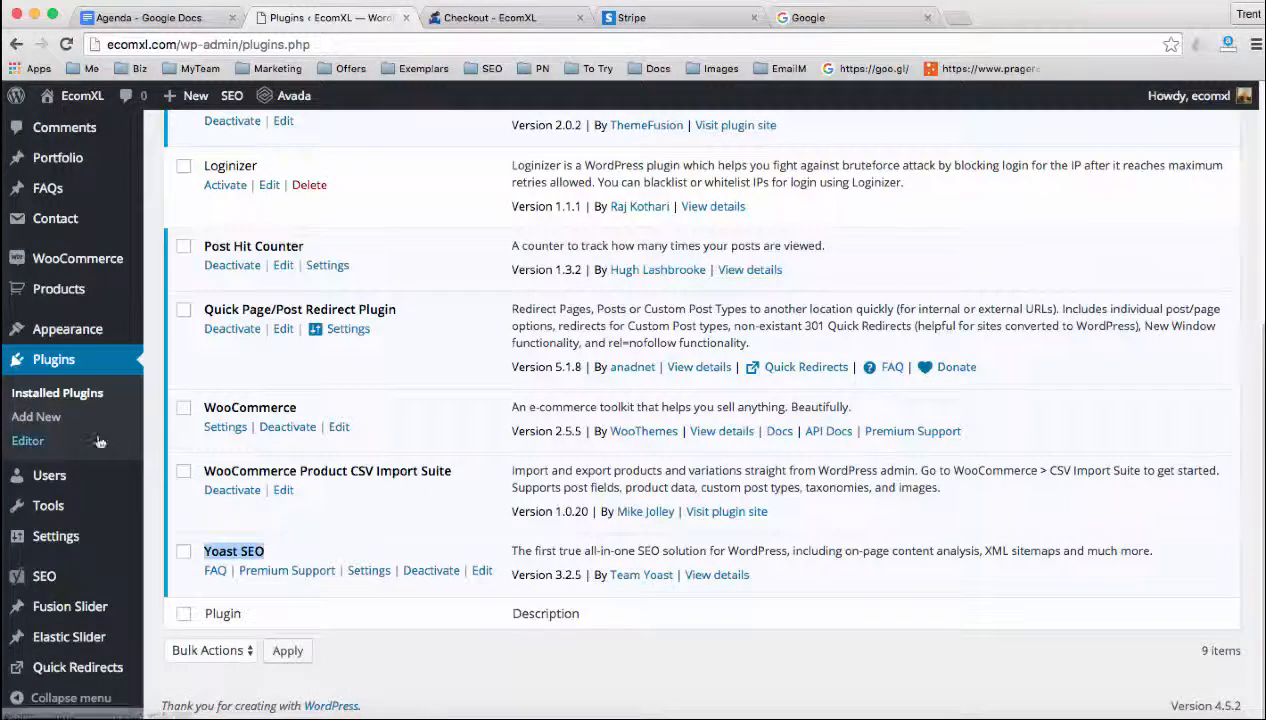
Browse the popular plugins available to add and open the details of Contact Form 7
click(50, 418)
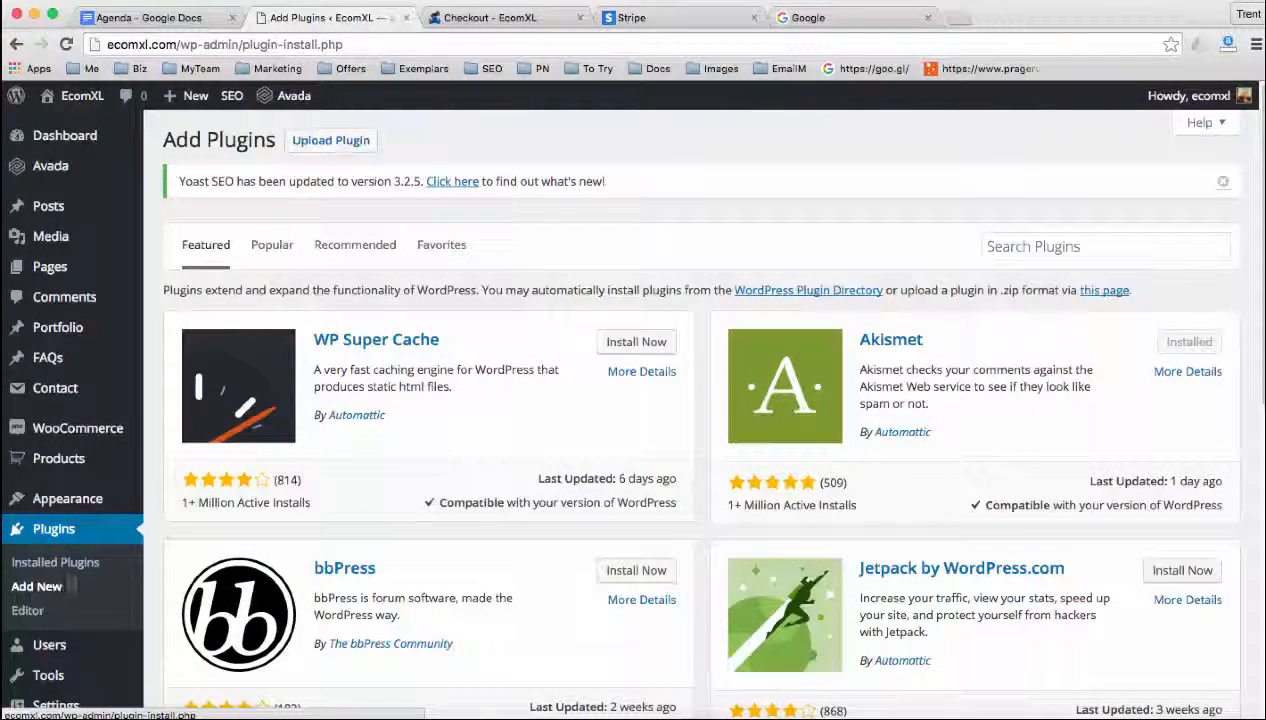
click(274, 248)
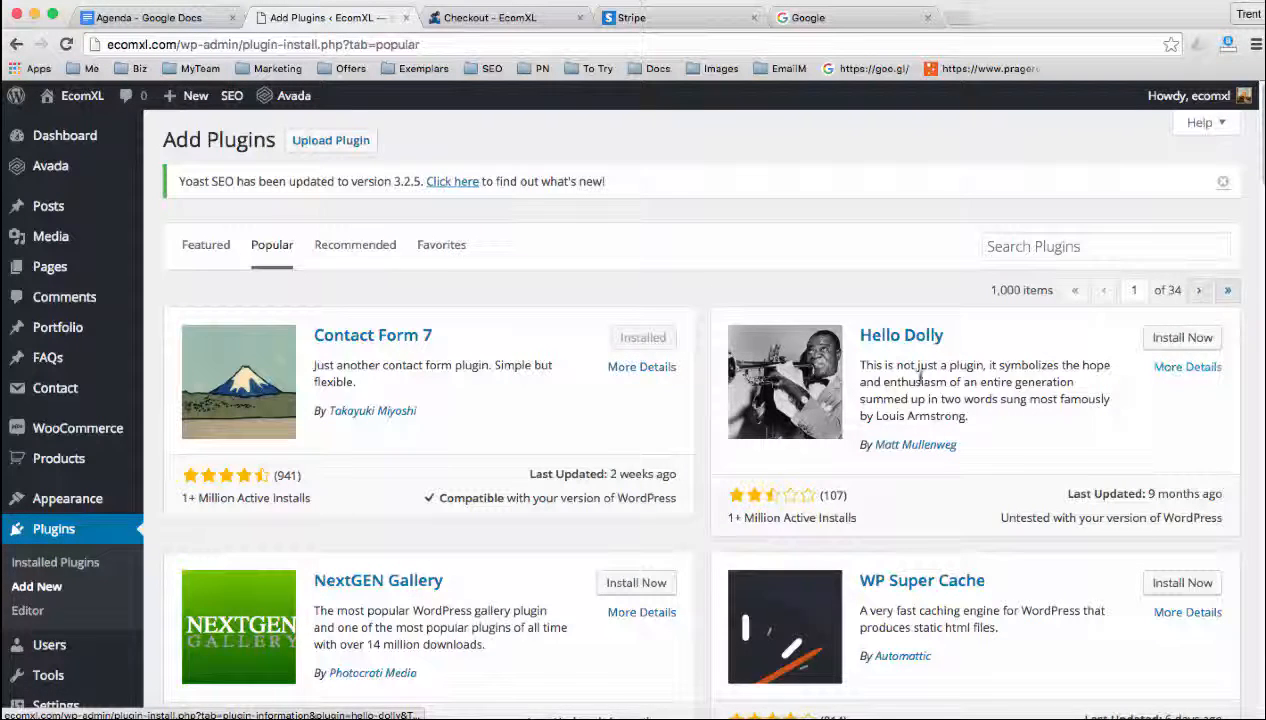
click(643, 372)
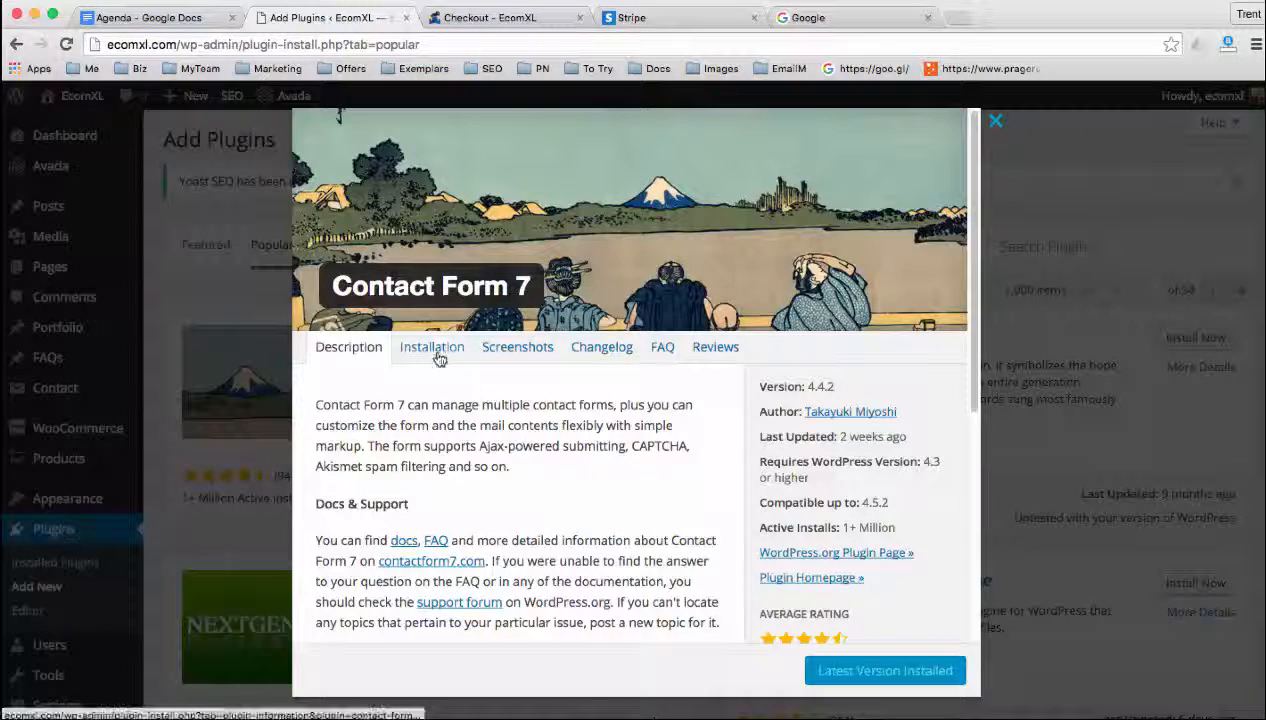
View the screenshots in the Contact Form 7 details, then close the details
click(520, 350)
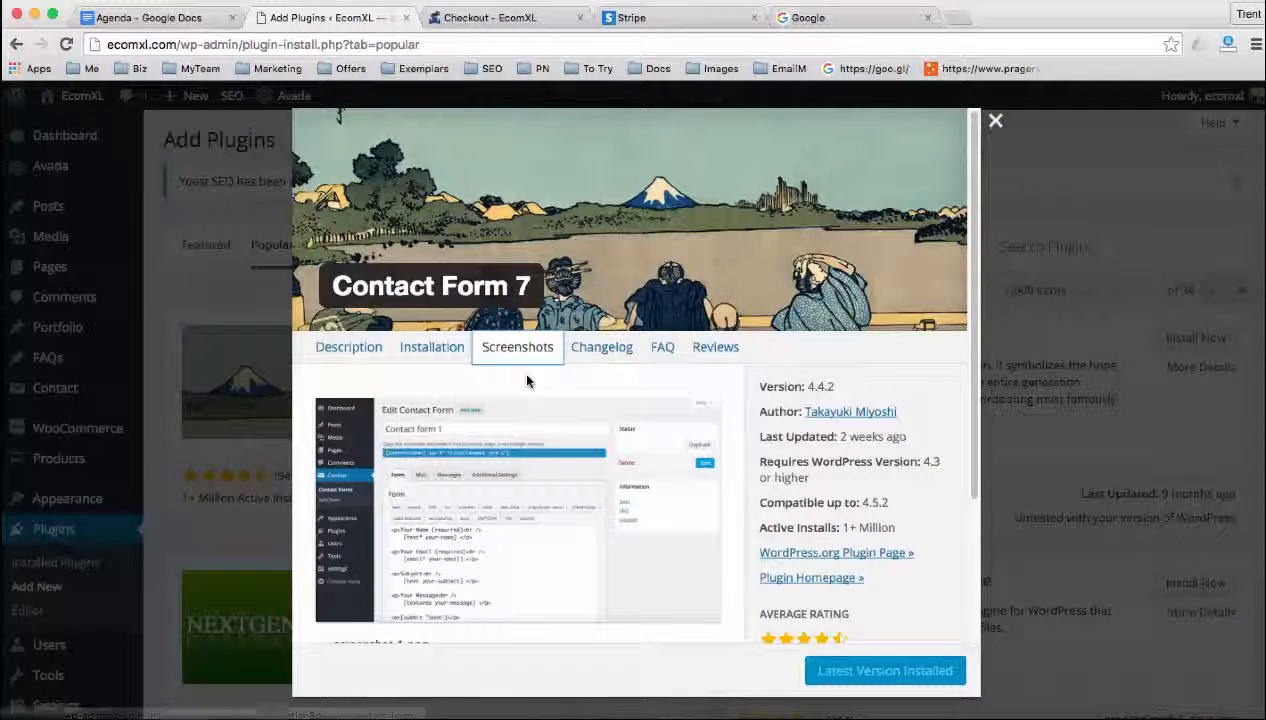
scroll(525, 390, down, 3)
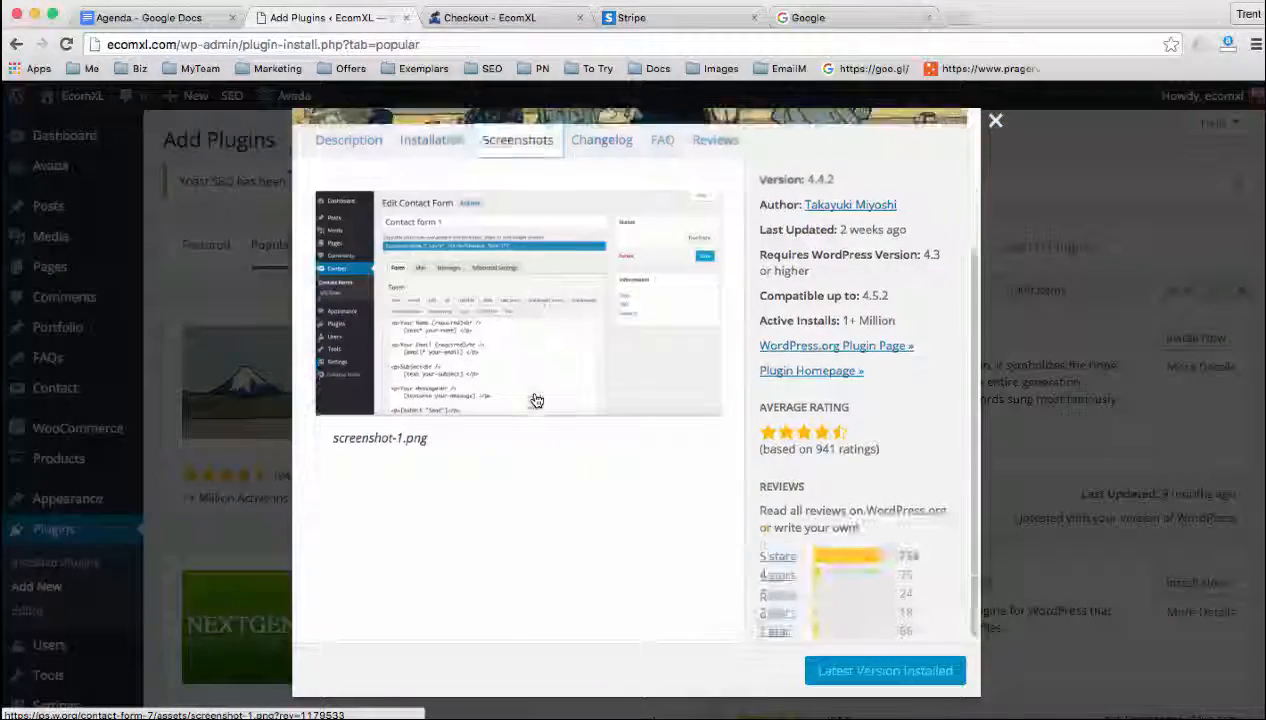
scroll(537, 400, up, 3)
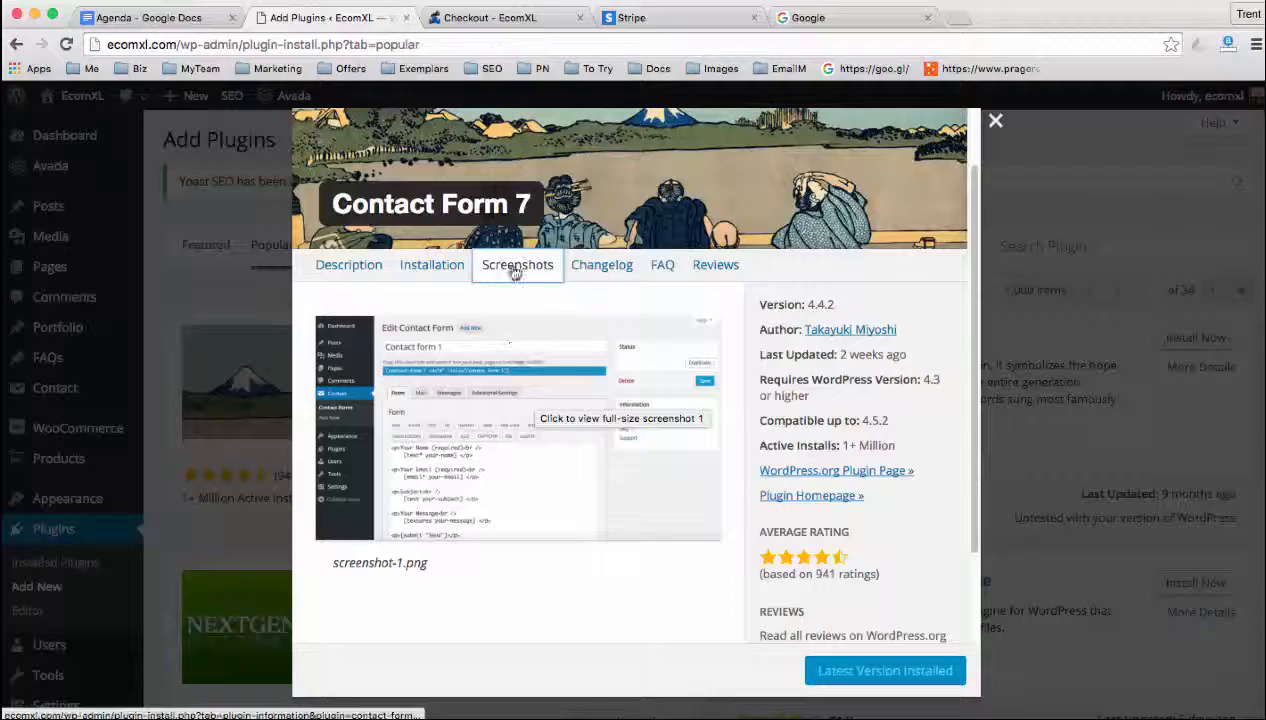
scroll(512, 277, up, 1)
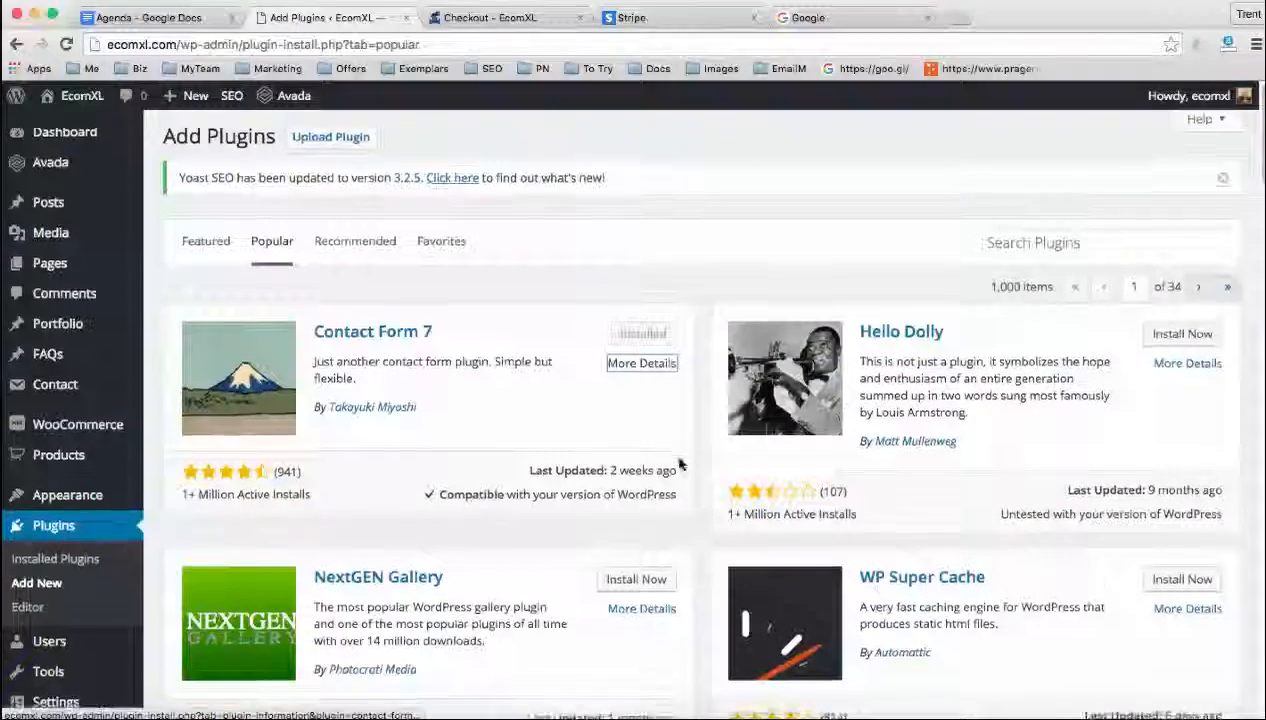
Highlight Contact Form 7's WordPress compatibility note and the site's WordPress version number at the end of the page
scroll(678, 466, down, 1)
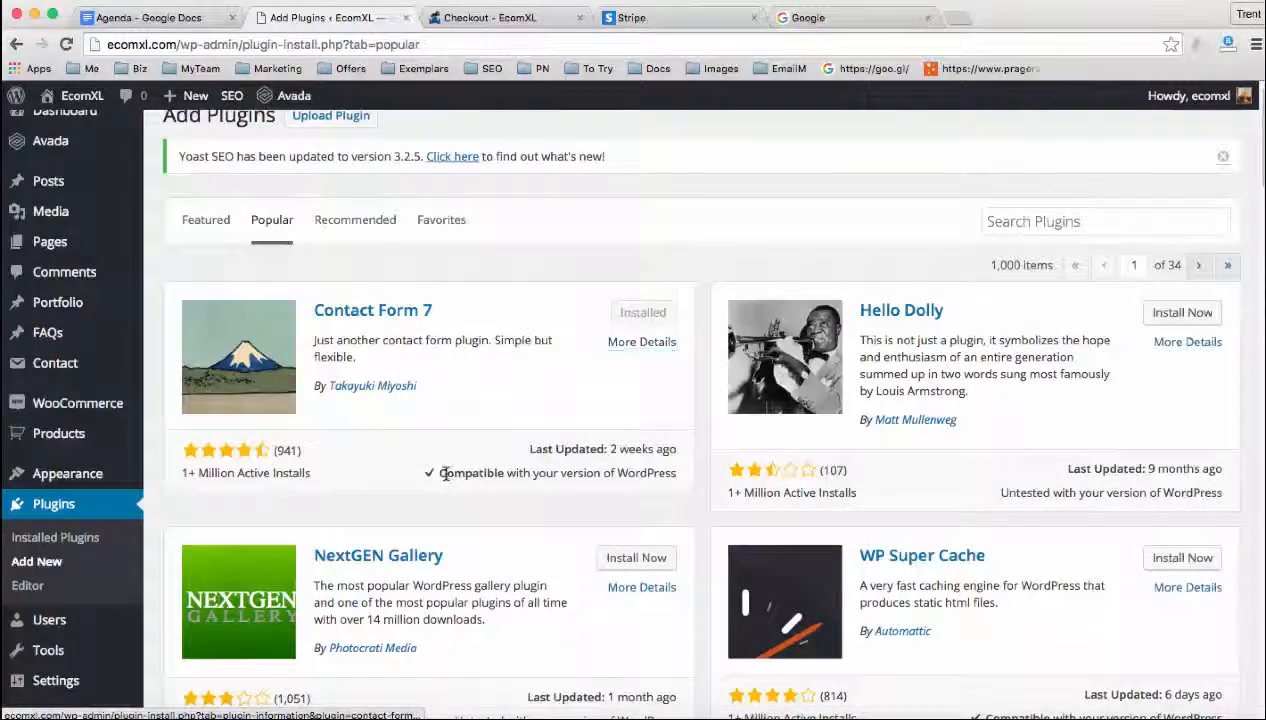
drag(440, 473, 672, 475)
scroll(701, 445, down, 10)
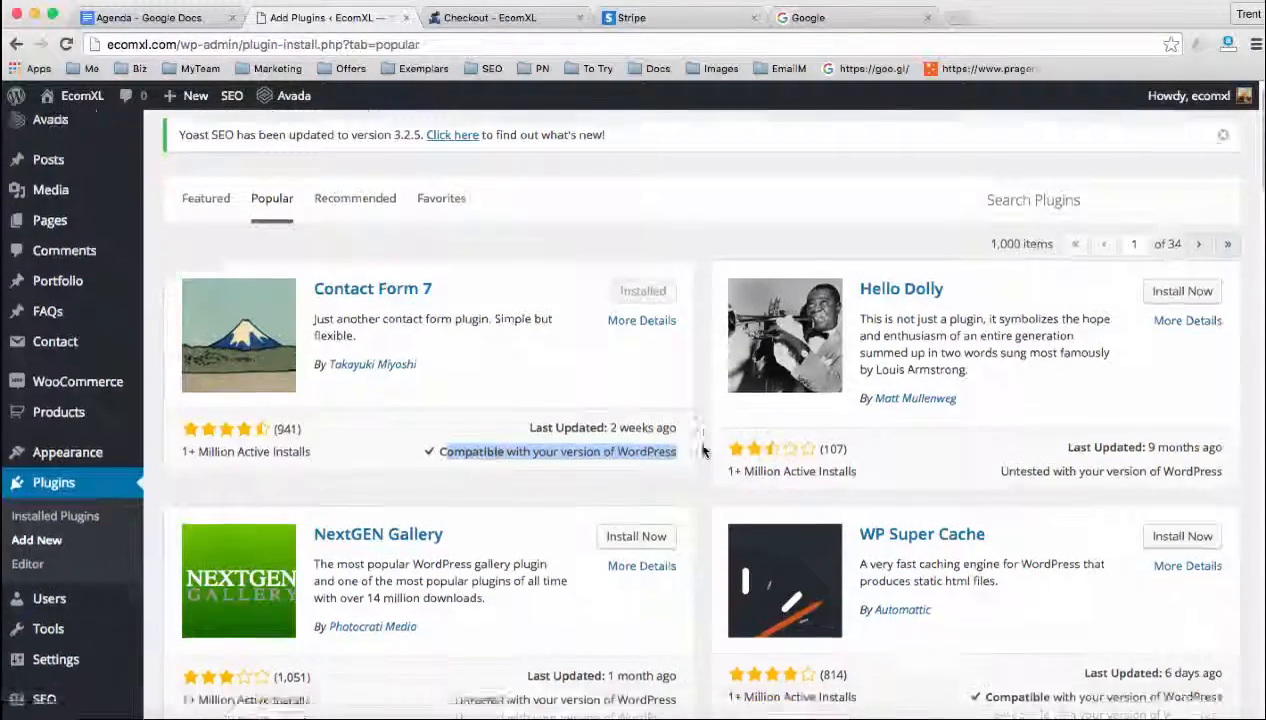
scroll(703, 452, down, 5)
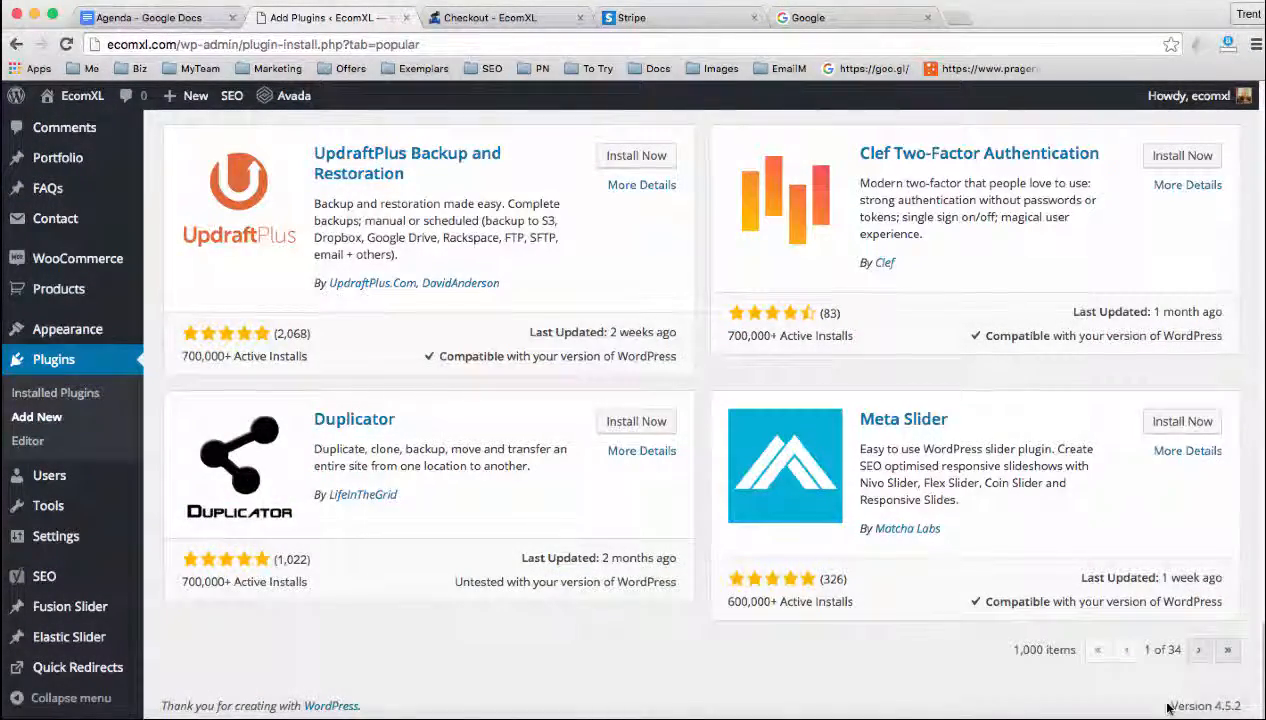
drag(1188, 700, 1239, 704)
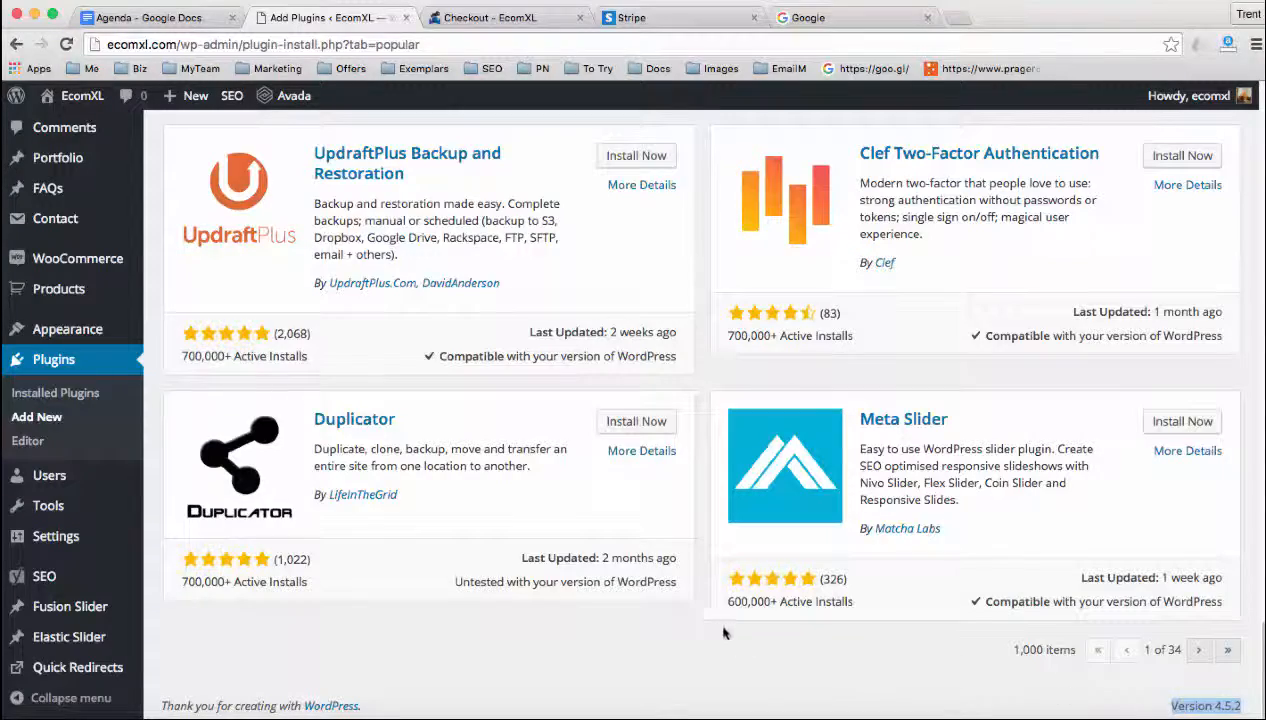
Highlight the last-updated date of the WP Multibyte Patch plugin, then clear the highlight
scroll(695, 615, up, 5)
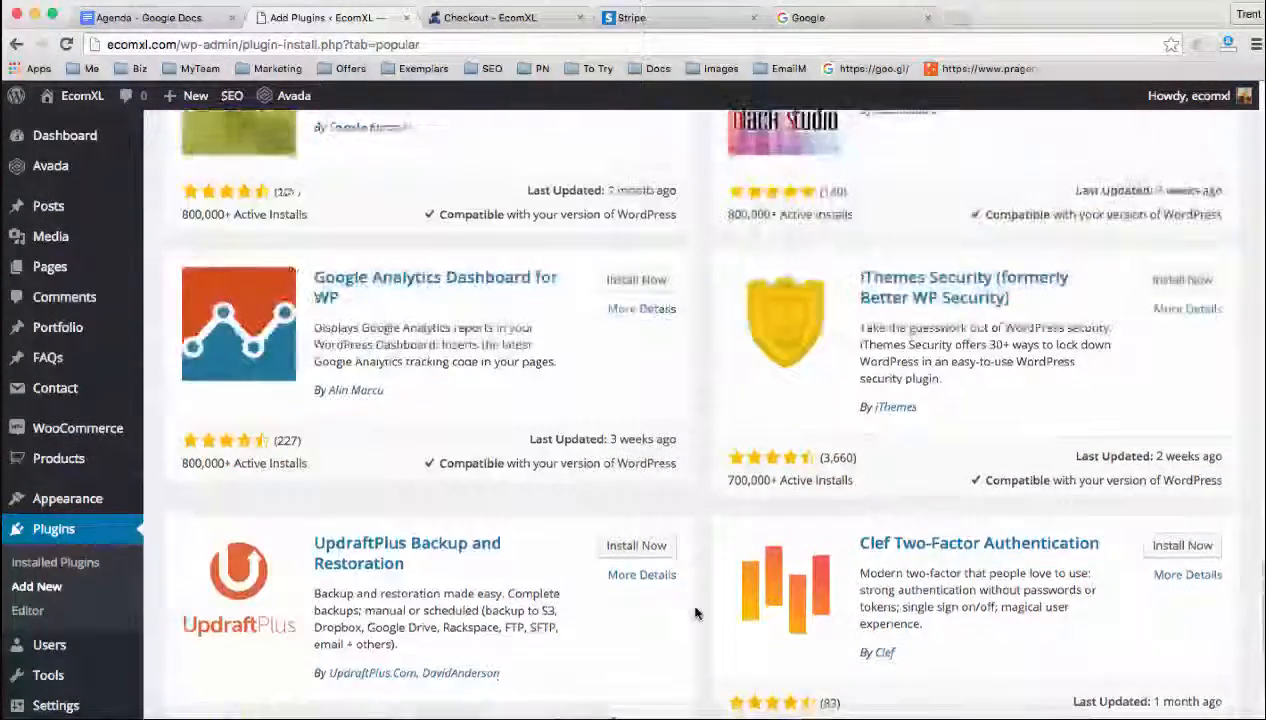
scroll(695, 607, up, 3)
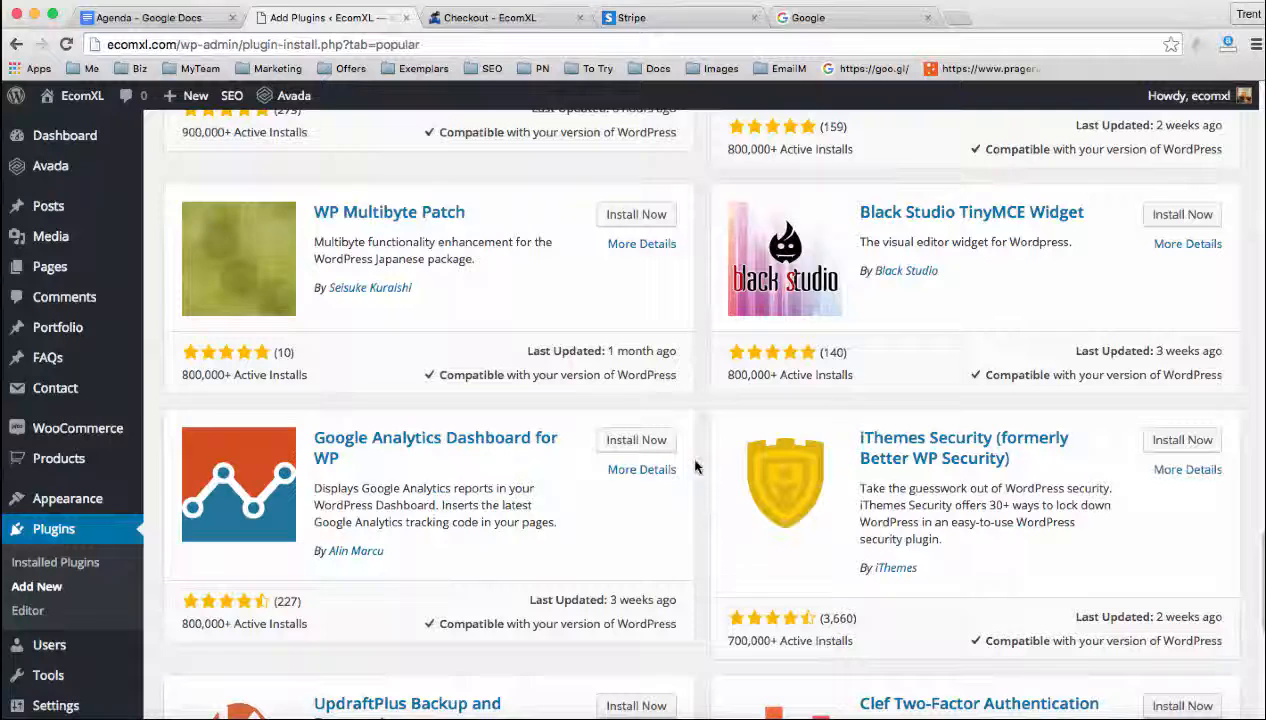
scroll(699, 440, down, 1)
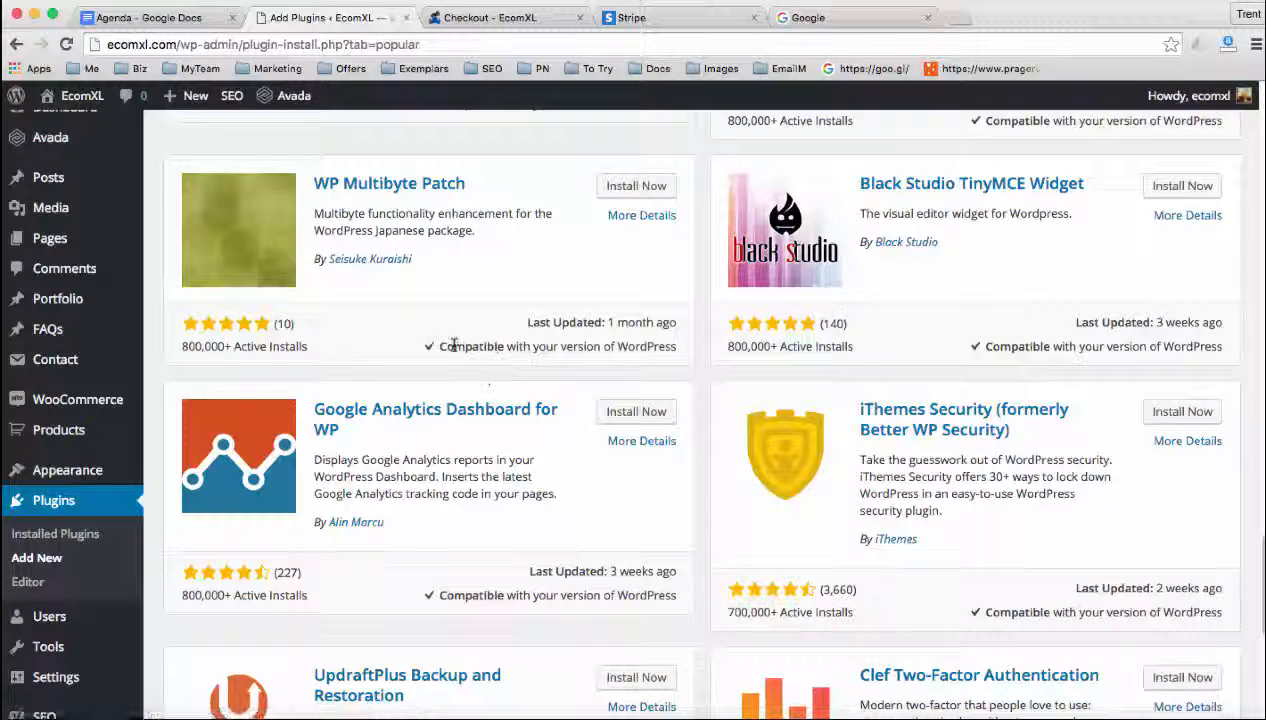
drag(527, 322, 662, 322)
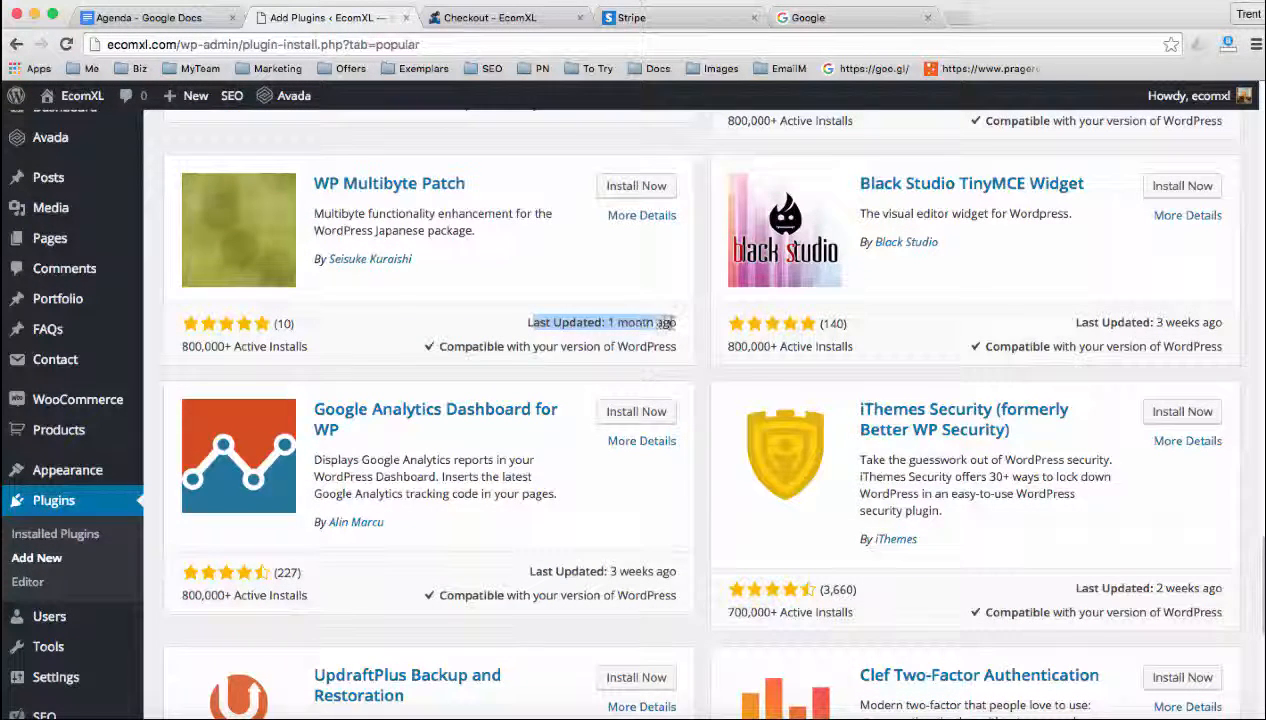
click(705, 364)
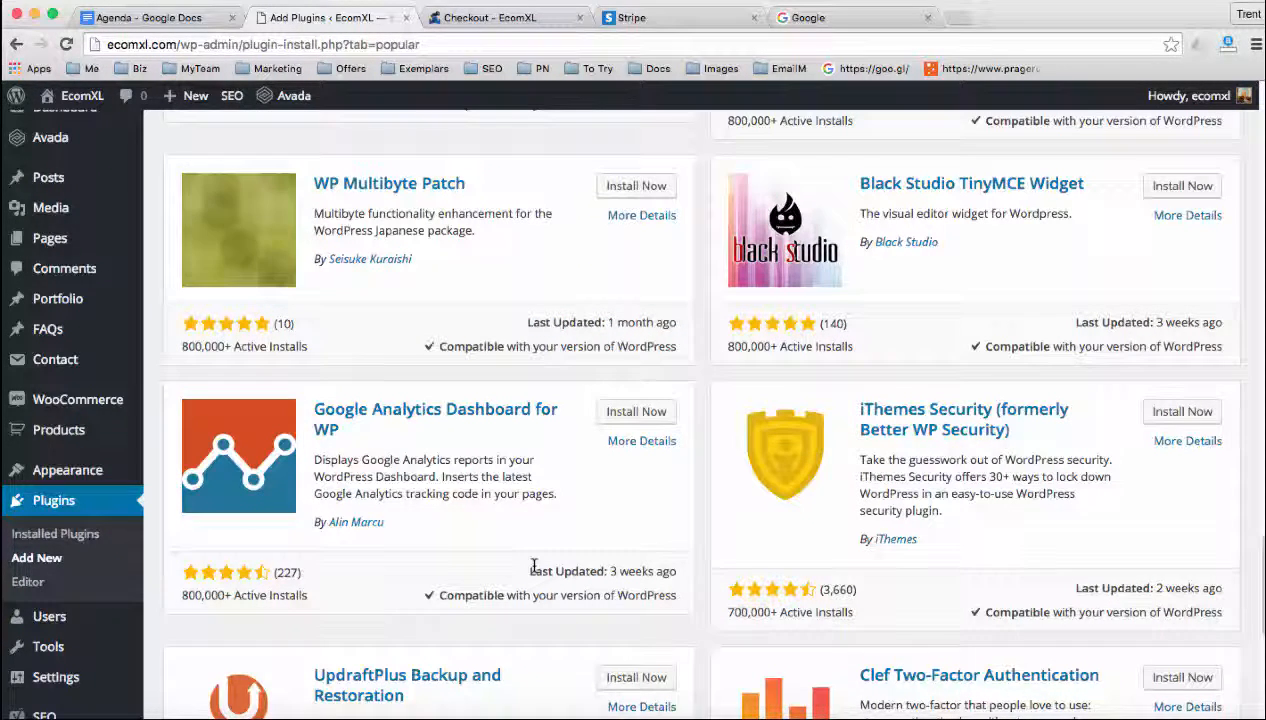
Highlight the last-updated date and the WordPress compatibility note of the Google Analytics Dashboard for WP plugin
drag(534, 564, 657, 559)
drag(507, 595, 644, 596)
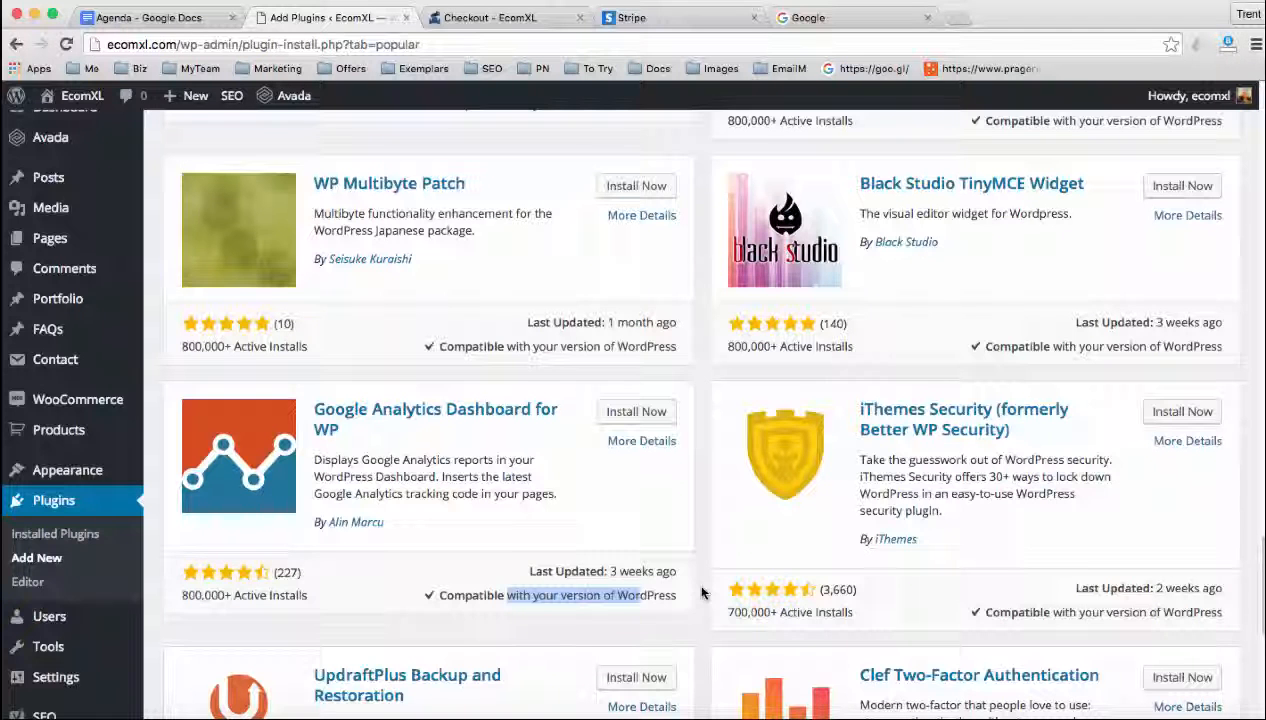
scroll(701, 593, down, 1)
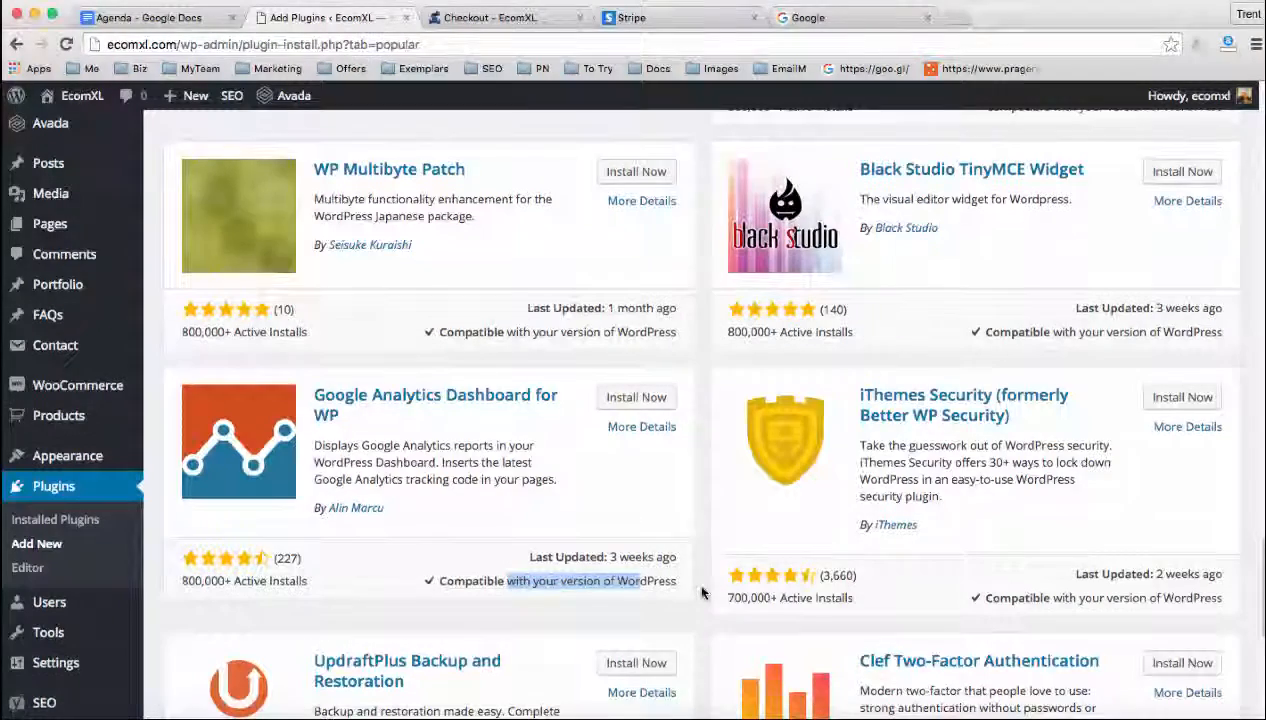
scroll(701, 593, down, 5)
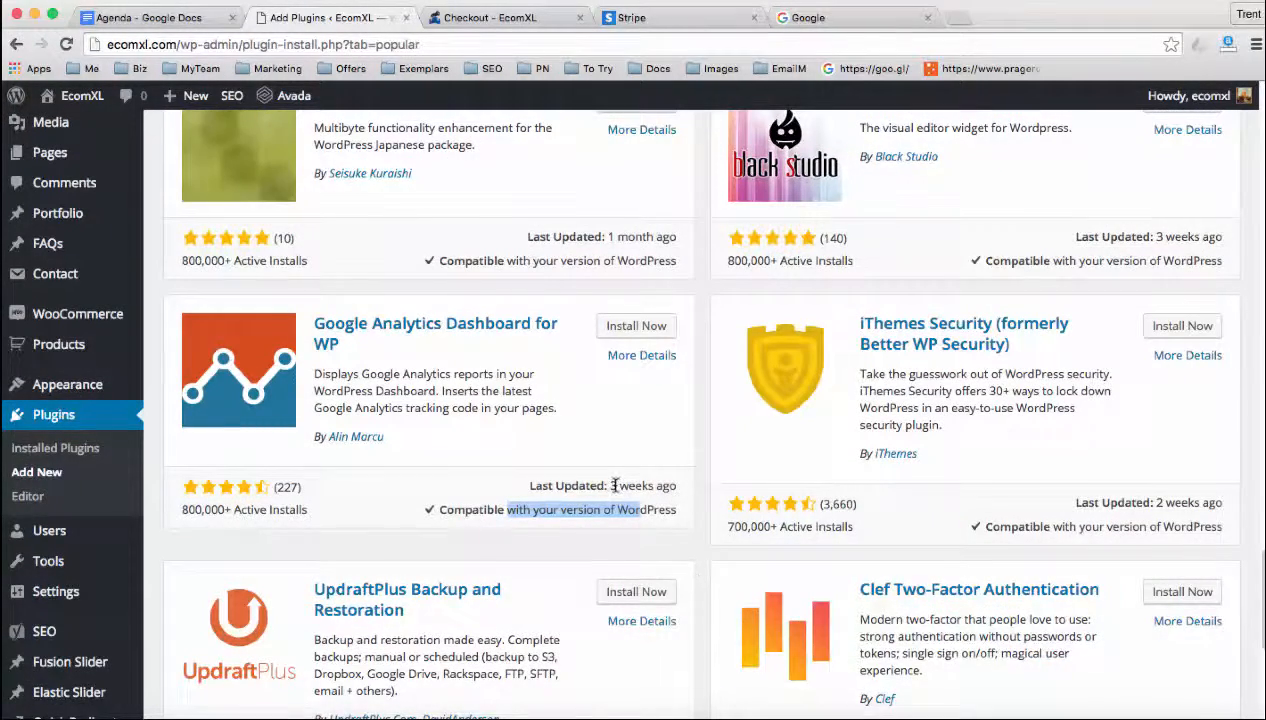
drag(610, 486, 689, 486)
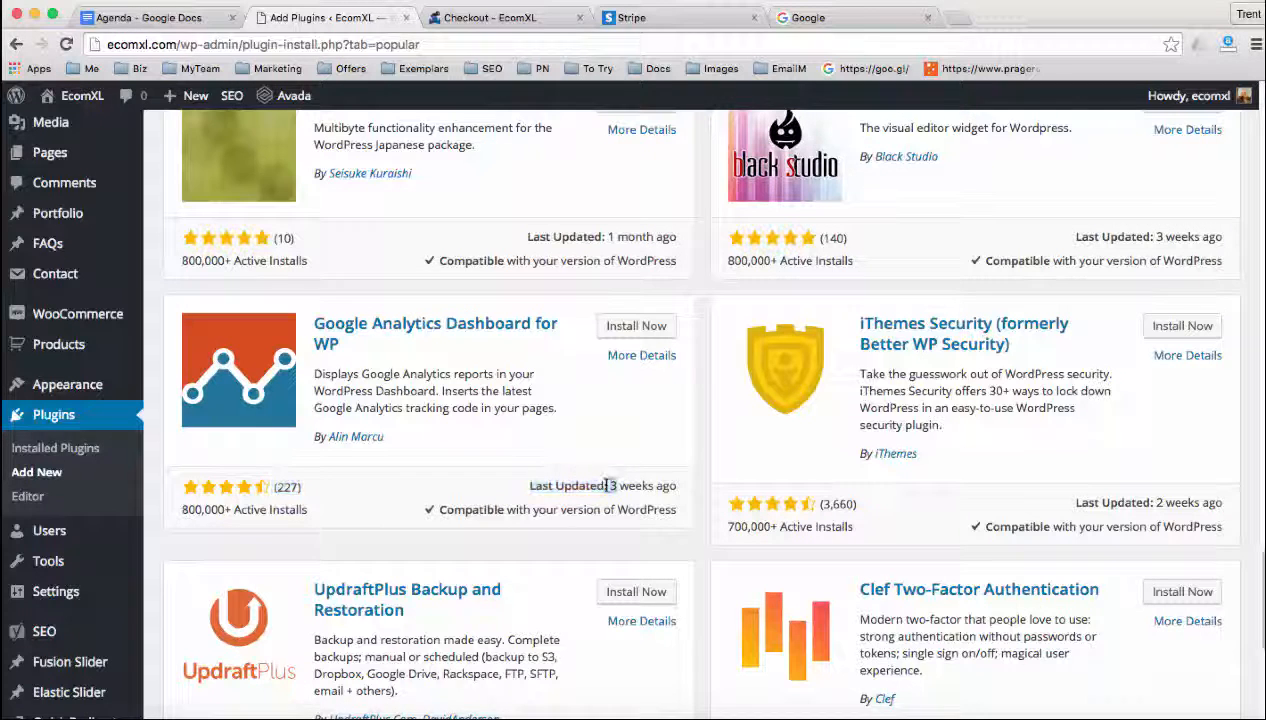
drag(472, 509, 630, 507)
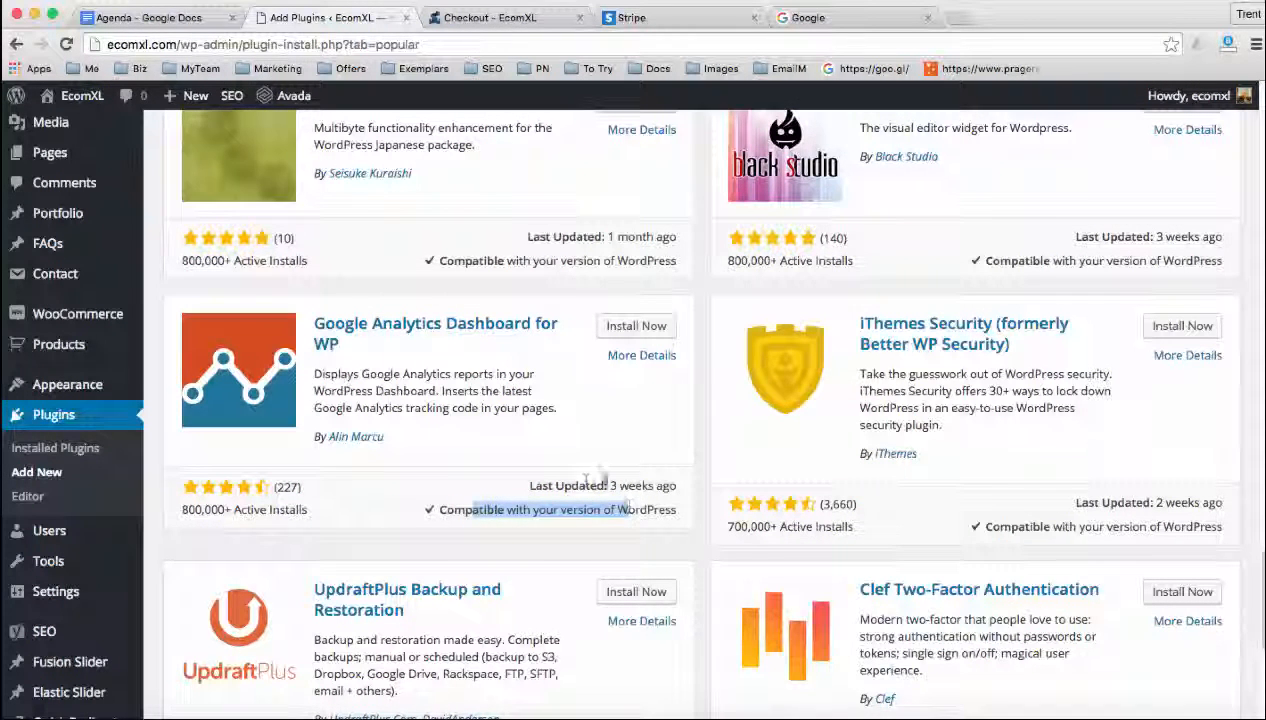
drag(563, 485, 598, 485)
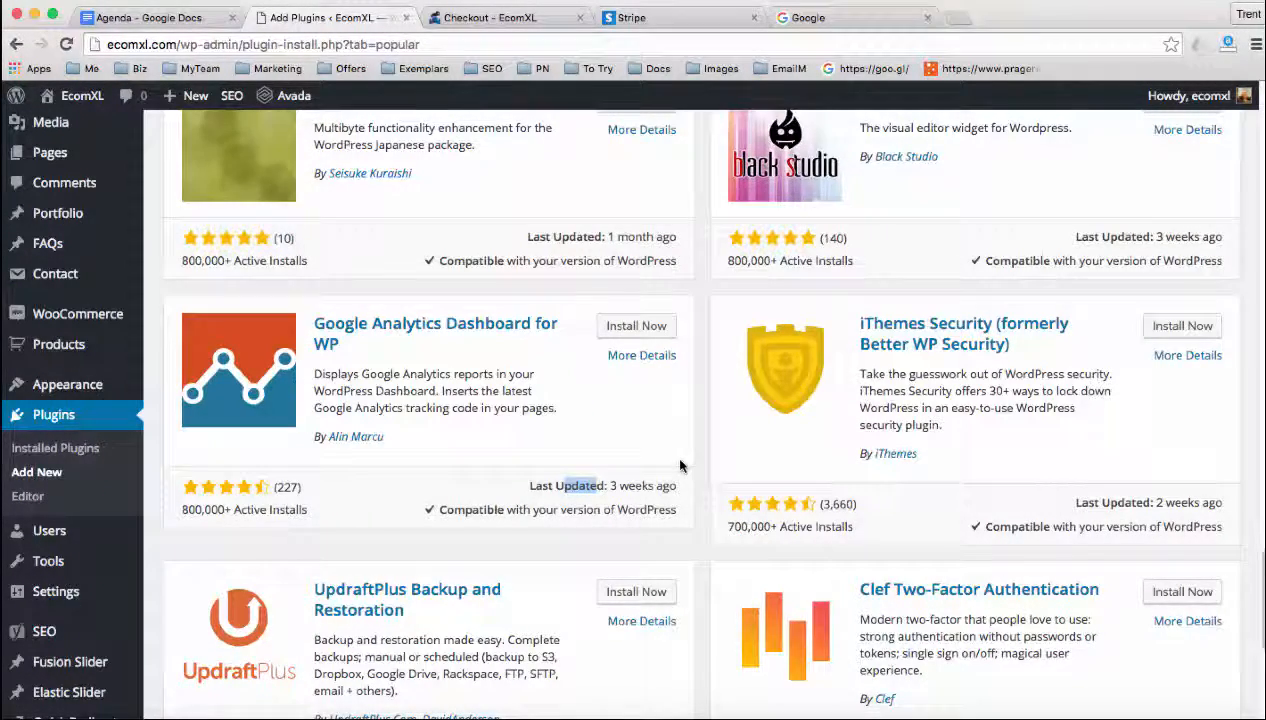
Return to the start of the popular plugins and highlight the description of NextGEN Gallery
scroll(681, 467, up, 5)
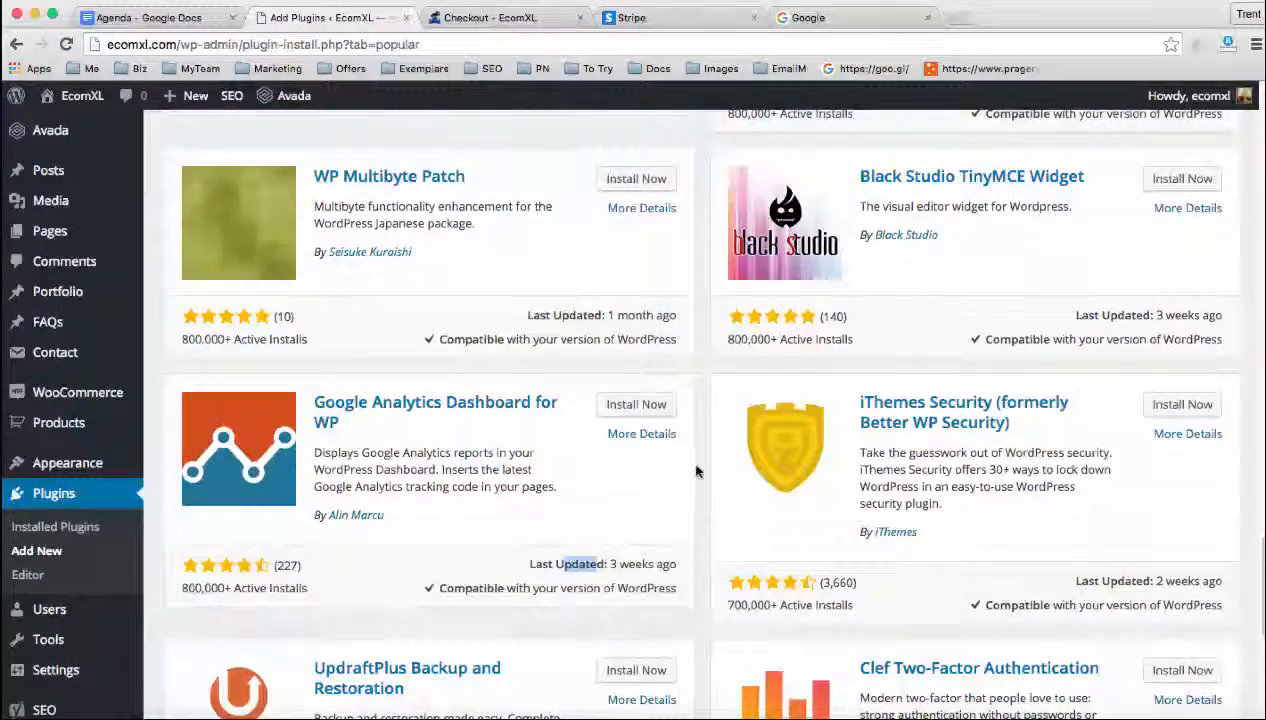
scroll(697, 471, up, 15)
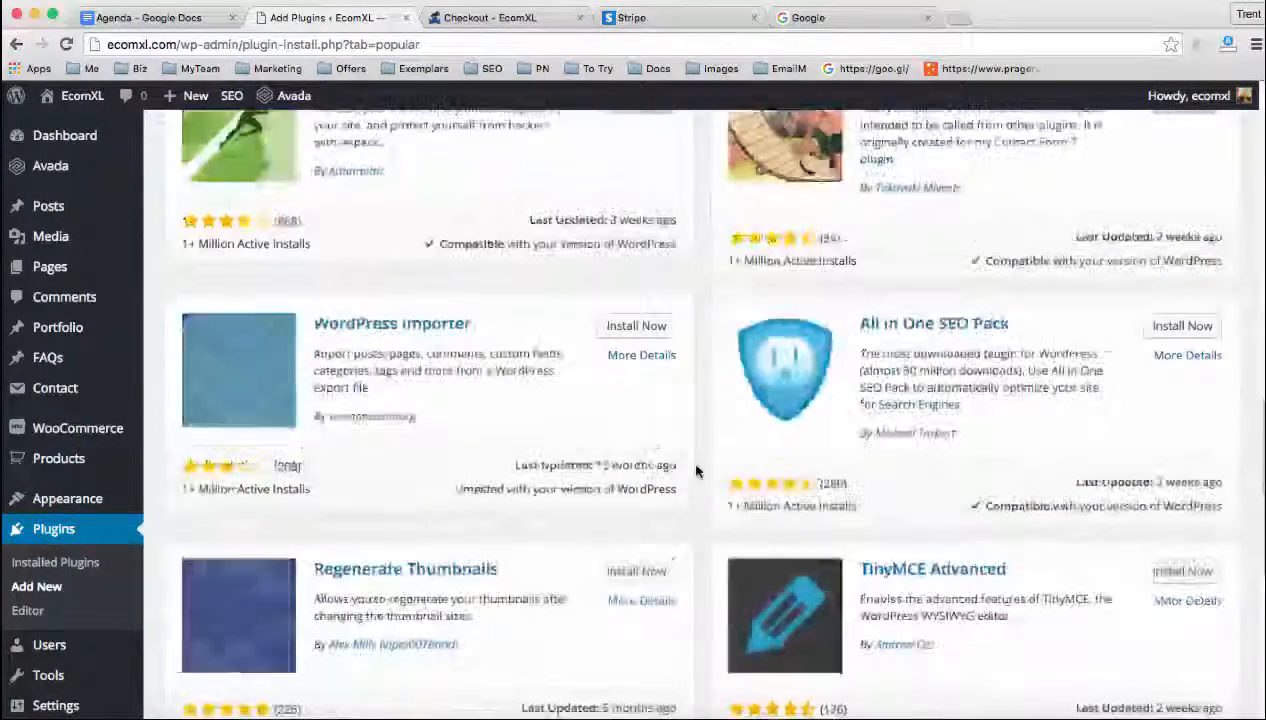
scroll(697, 471, up, 15)
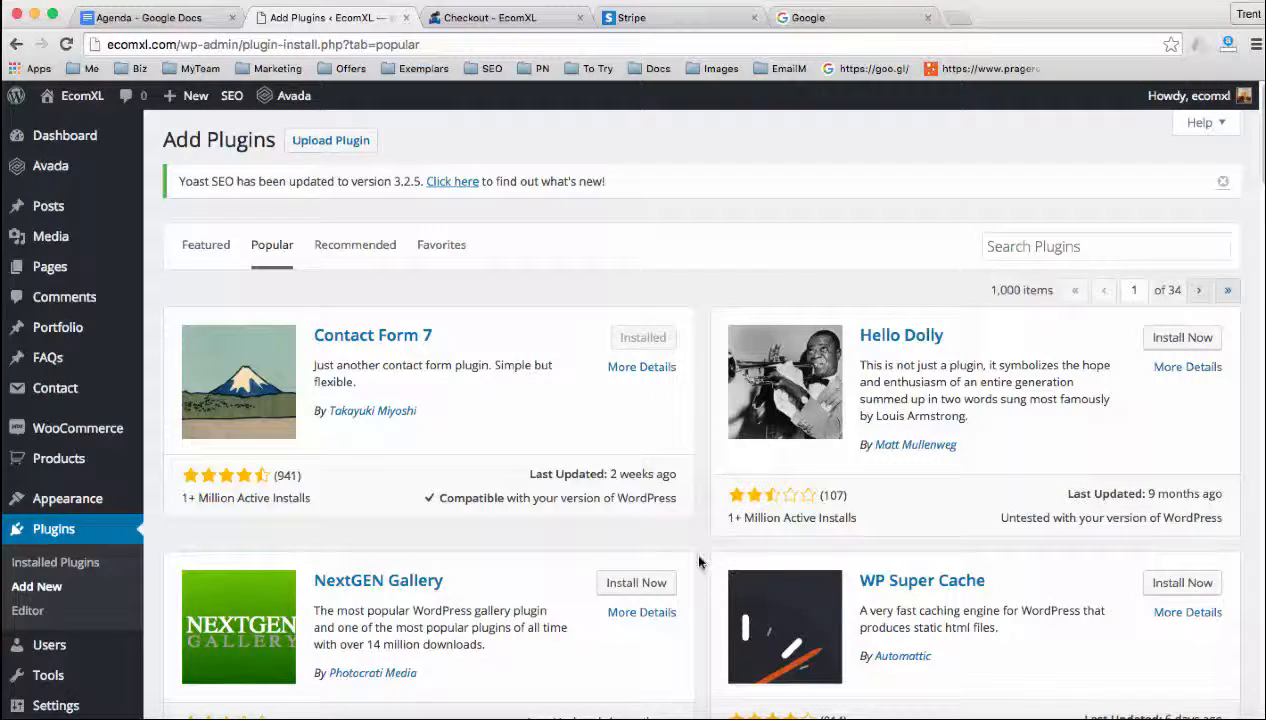
scroll(700, 561, down, 1)
scroll(700, 561, down, 4)
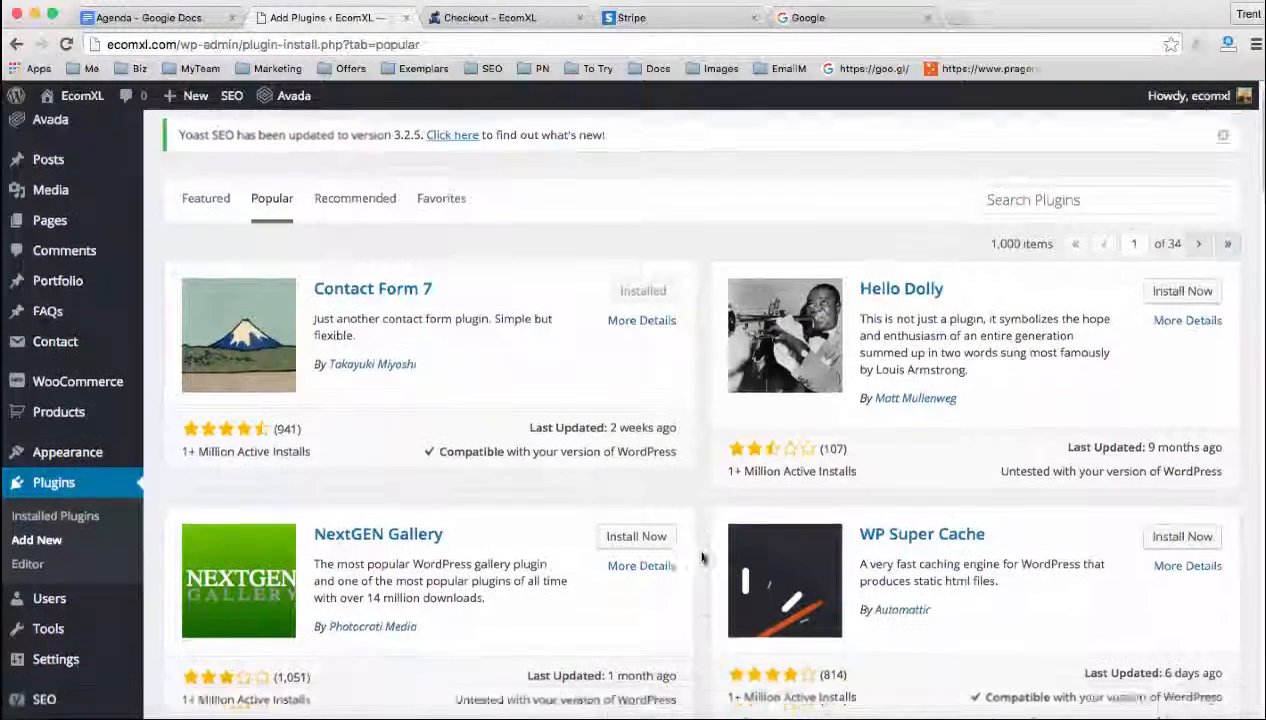
scroll(704, 557, down, 1)
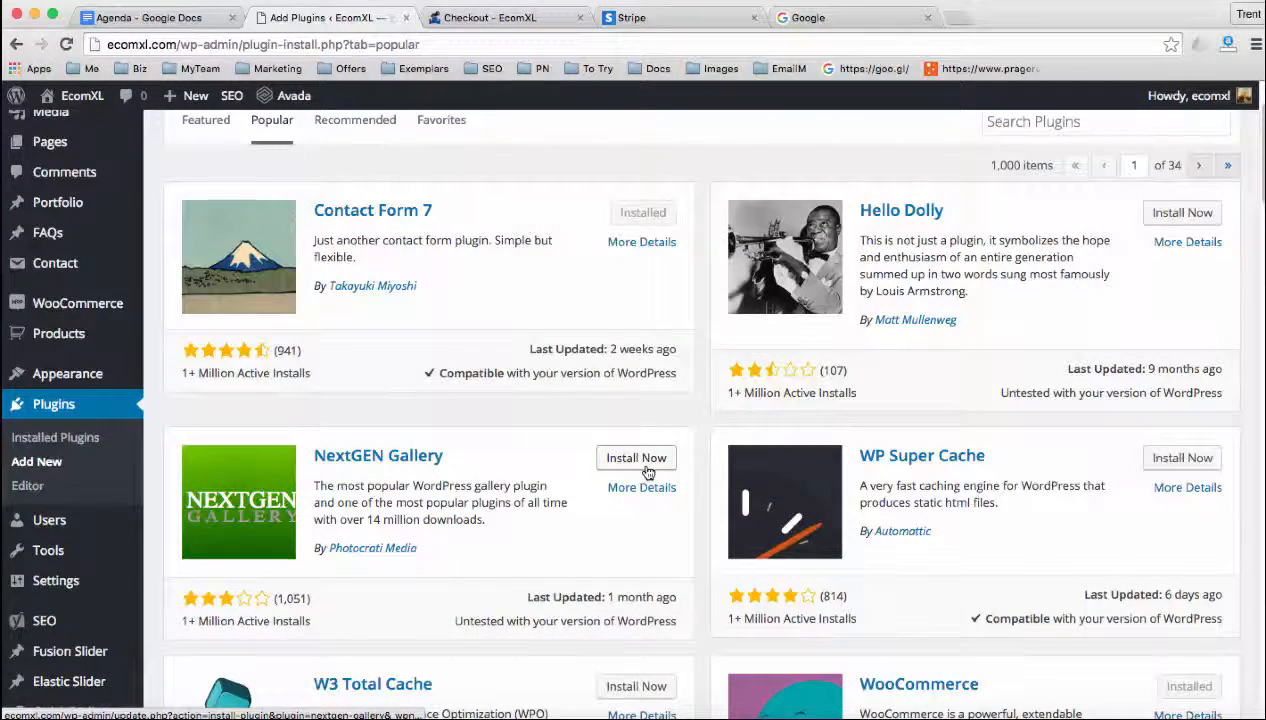
drag(354, 486, 474, 518)
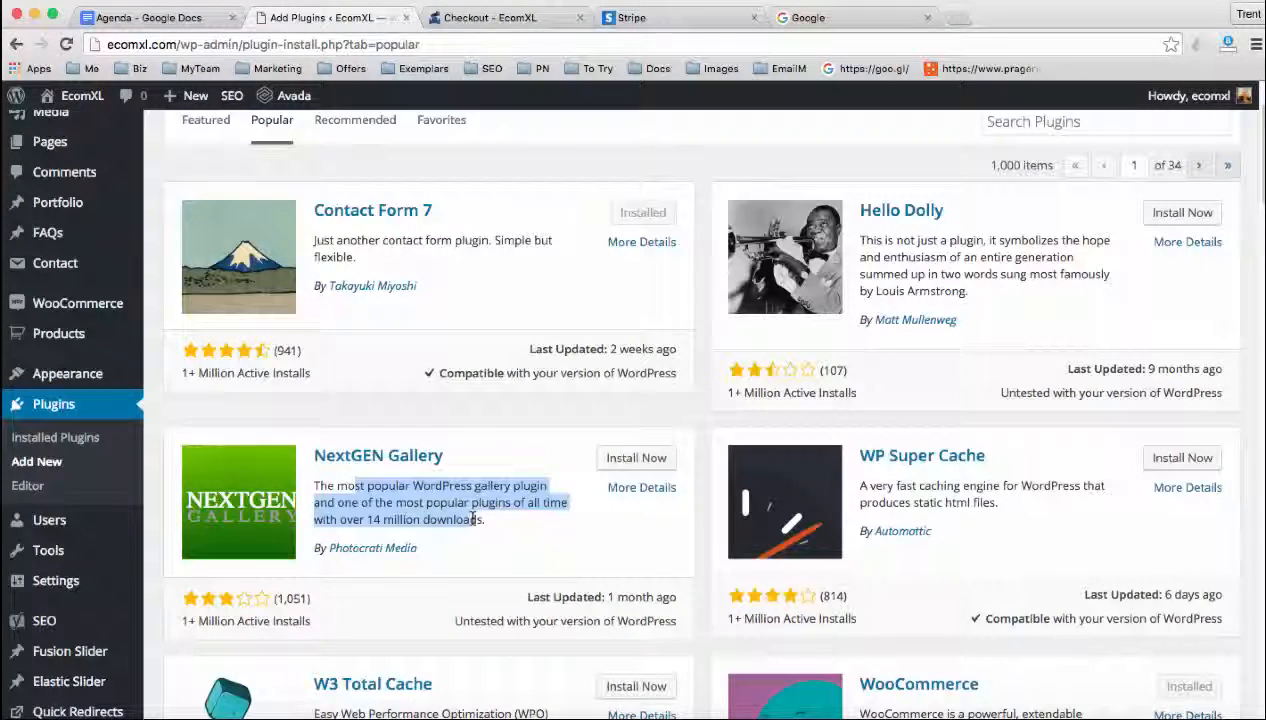
scroll(598, 532, down, 2)
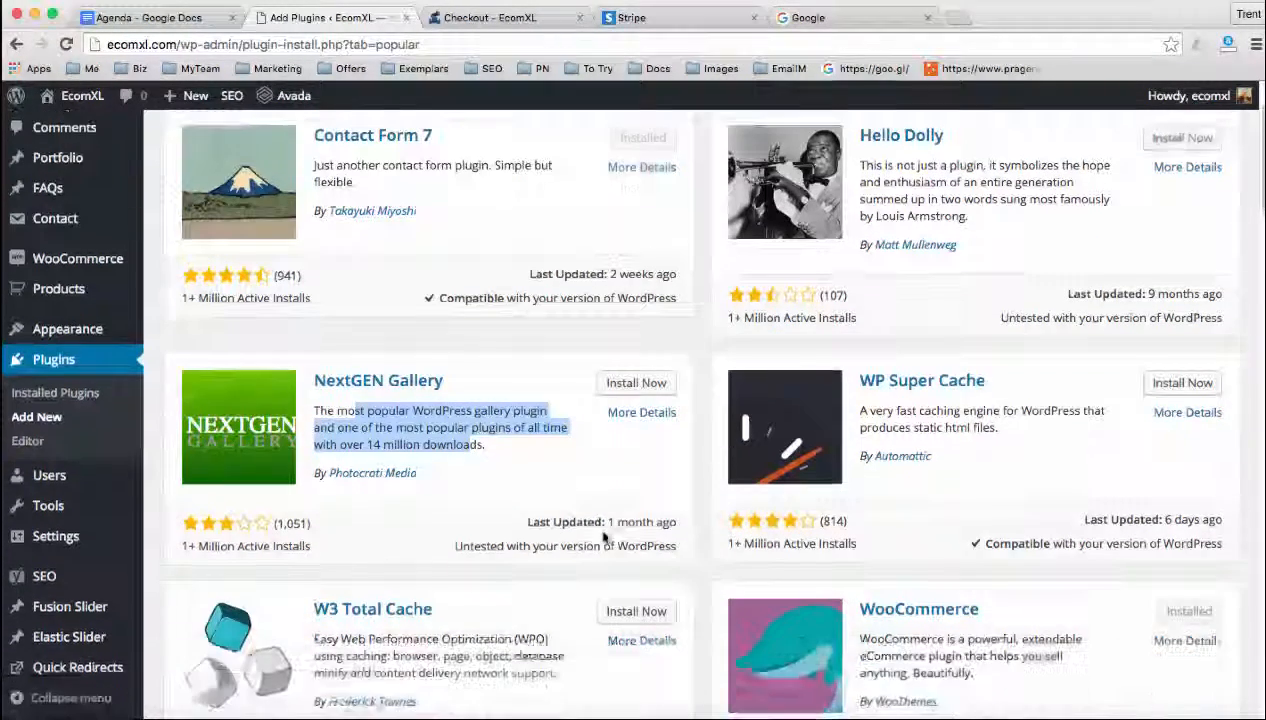
Look over the popular plugins and search the plugin directory for "pop up"
scroll(446, 586, down, 1)
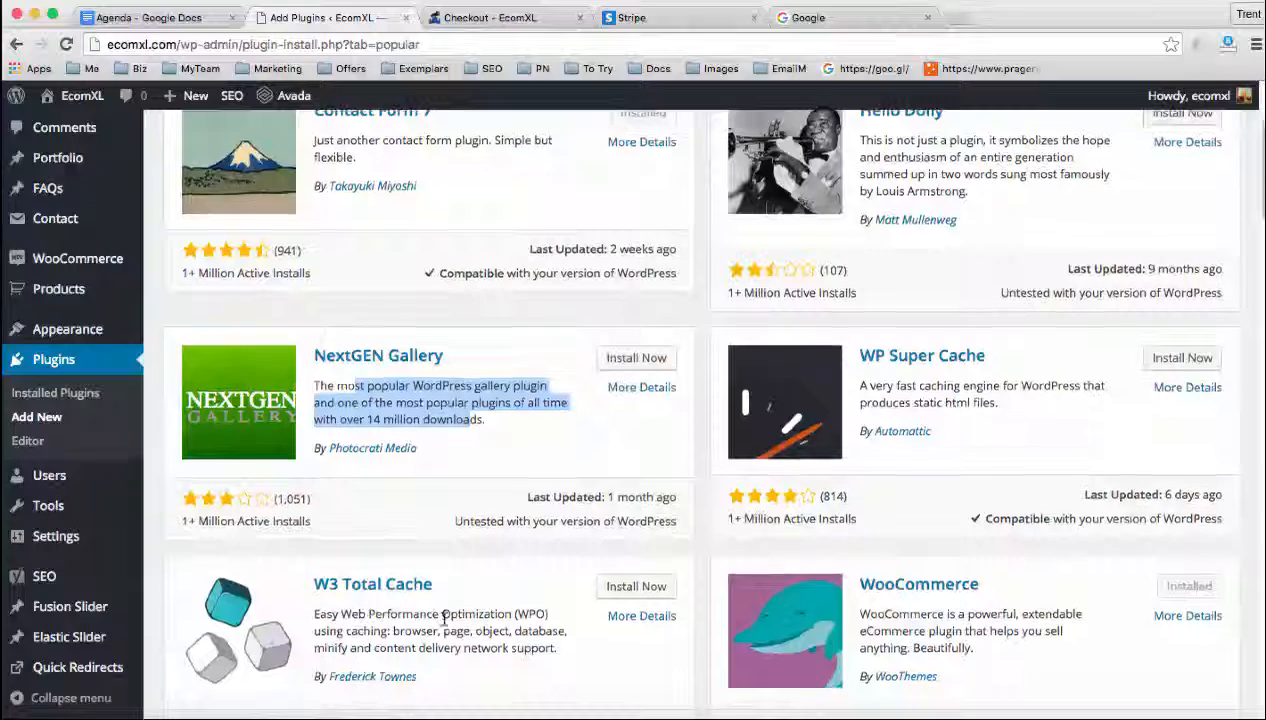
scroll(430, 620, down, 1)
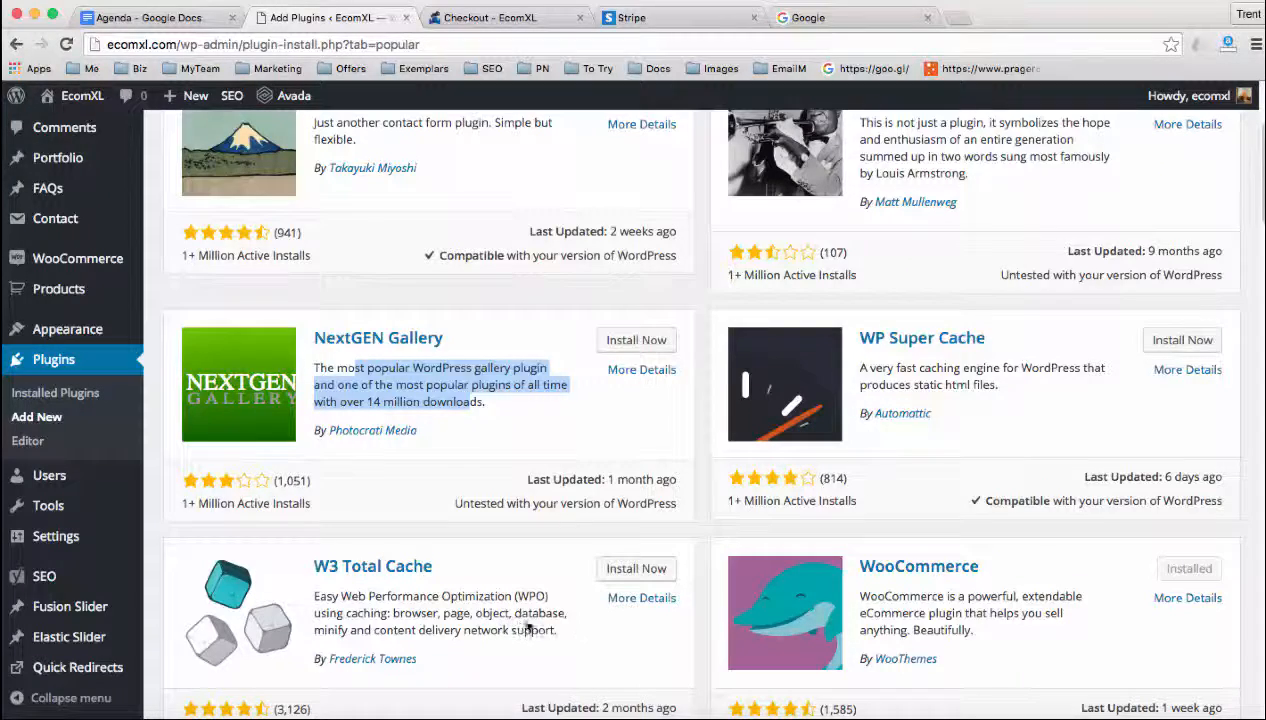
scroll(699, 624, up, 3)
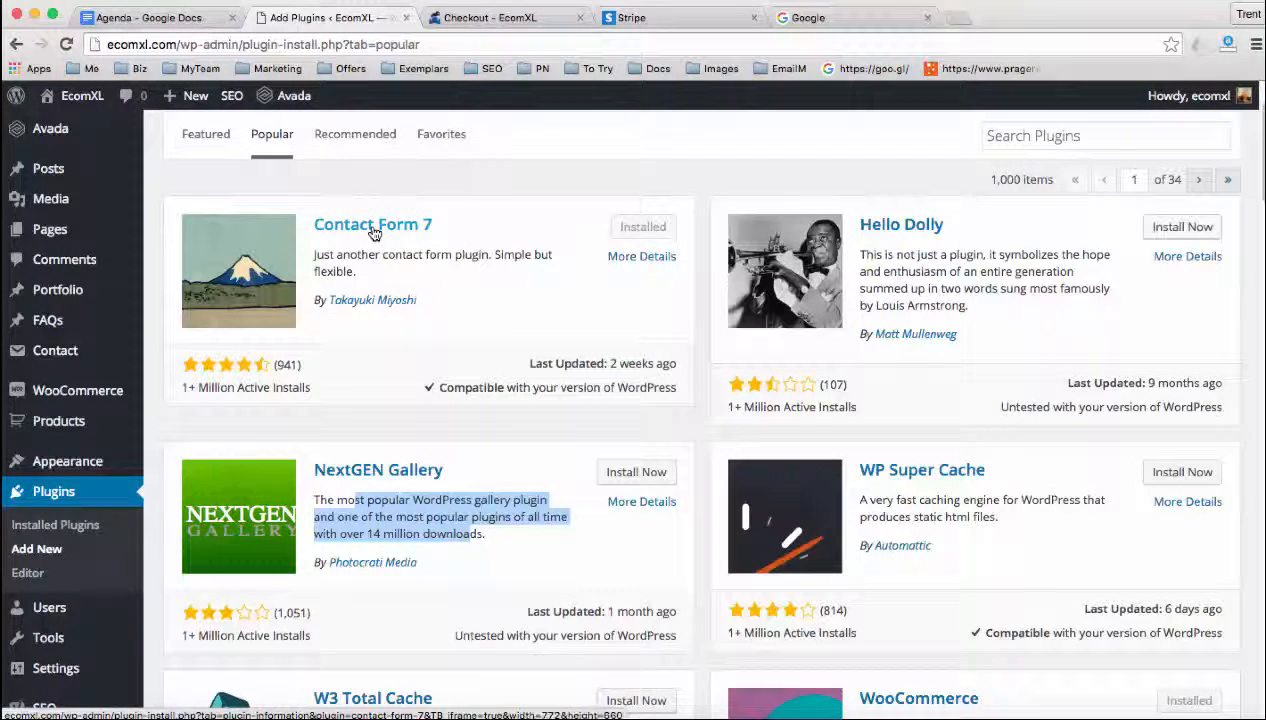
scroll(633, 376, down, 2)
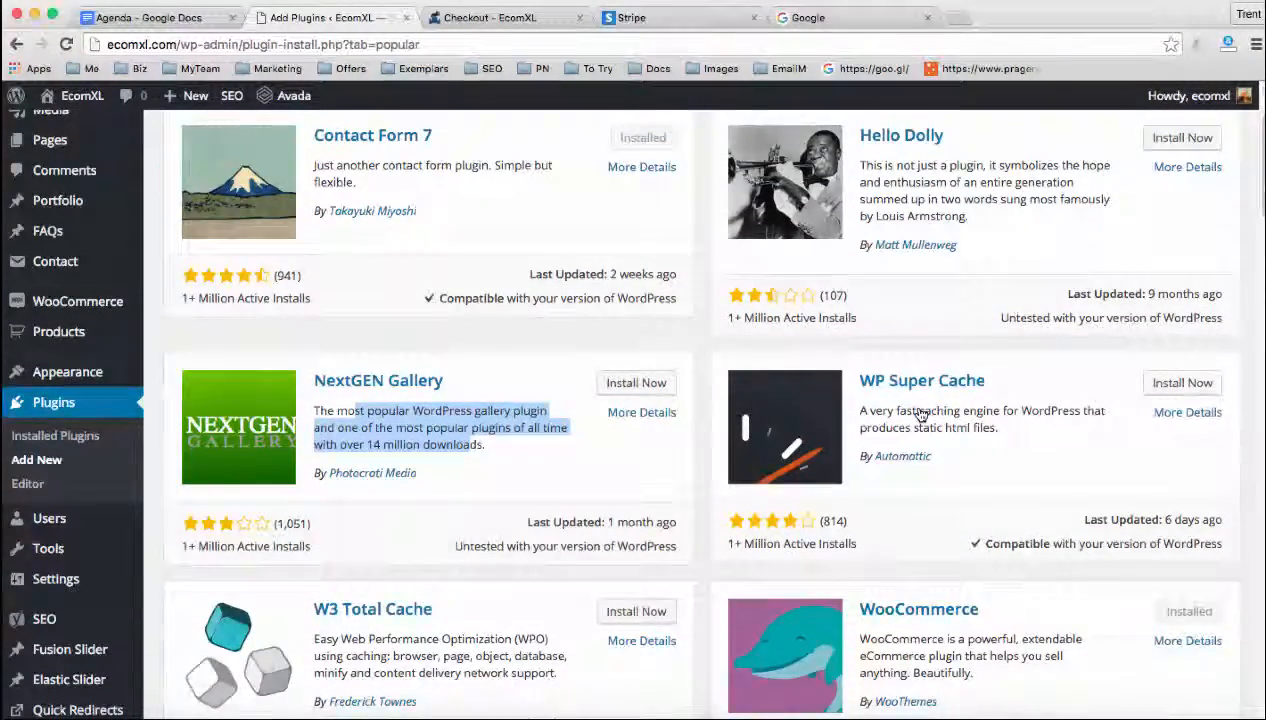
scroll(997, 246, up, 4)
click(997, 246)
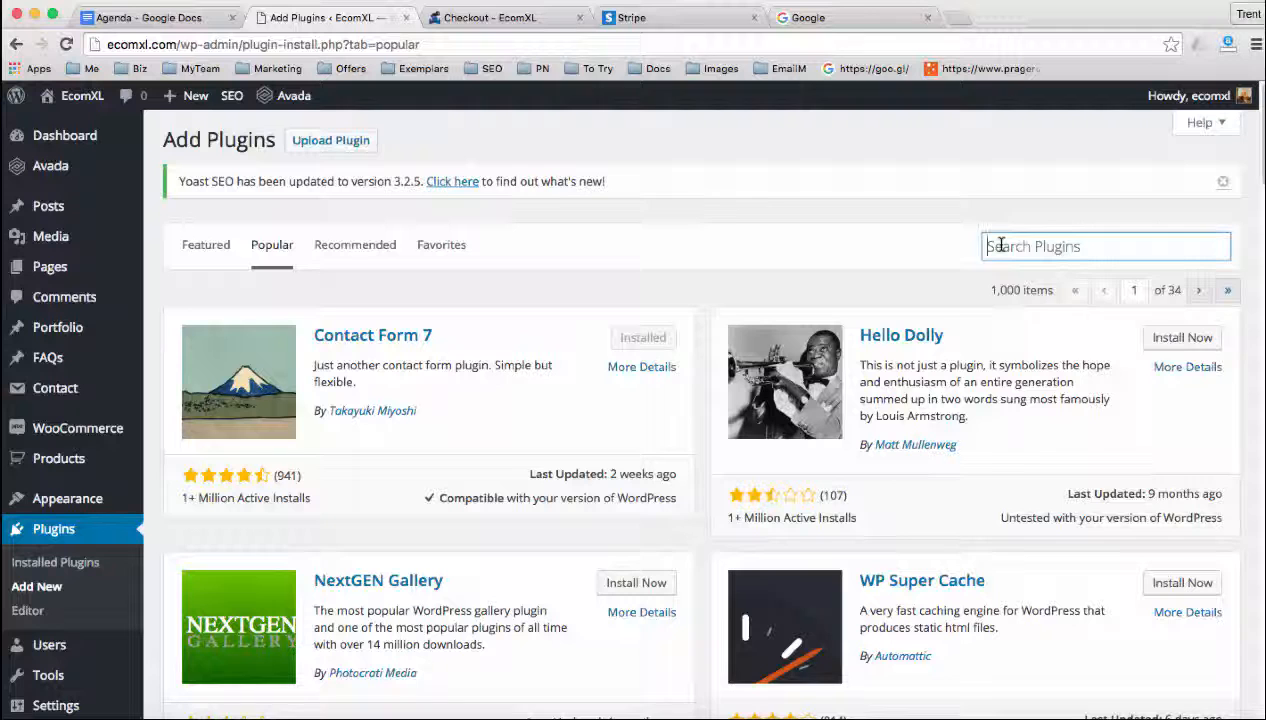
text(pop up)
key(Return)
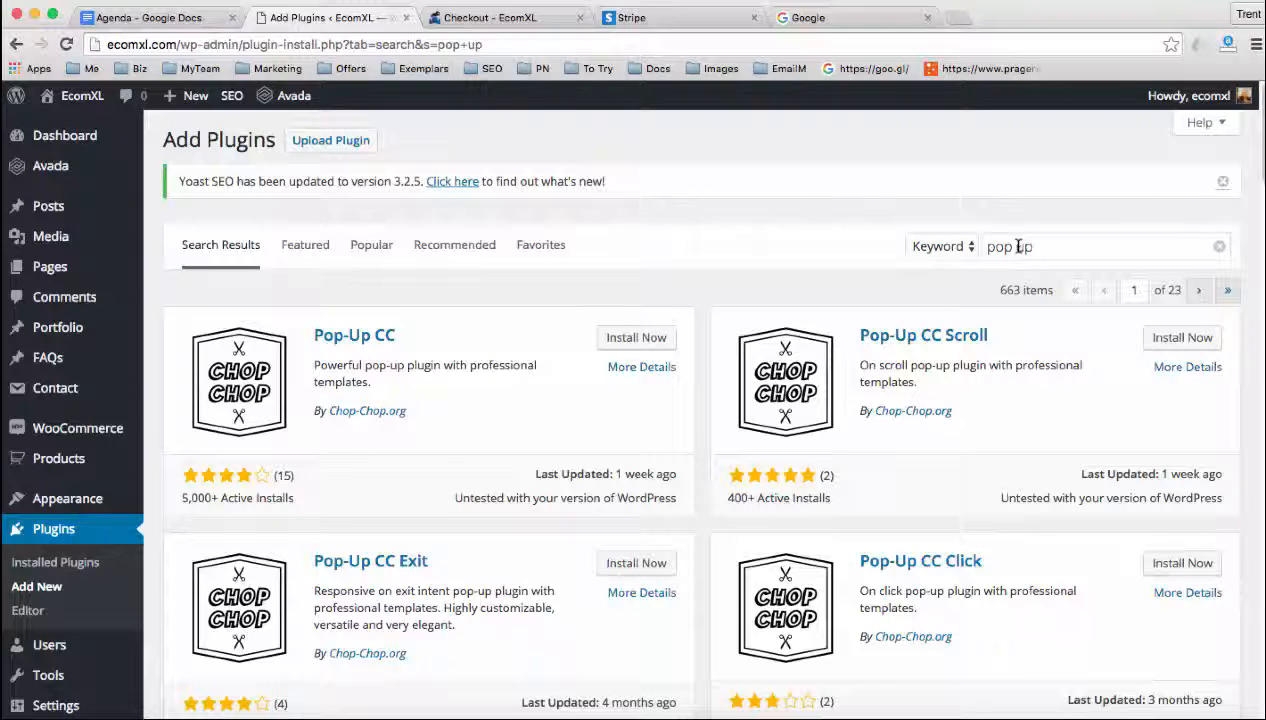
Replace the plugin search keyword with "email marketing" and look over the resulting plugins
drag(988, 246, 1054, 246)
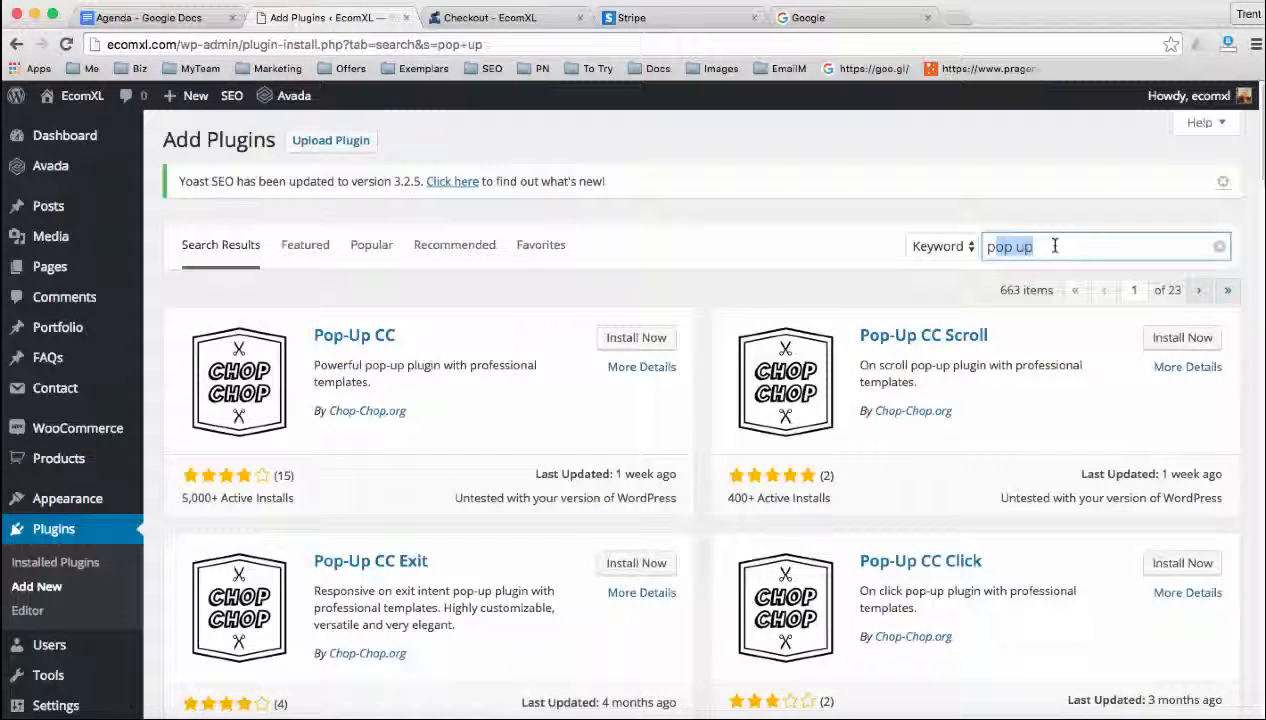
click(1054, 246)
key(BackSpace)
key(BackSpace)
key(BackSpace)
key(BackSpace)
key(BackSpace)
key(BackSpace)
text(e)
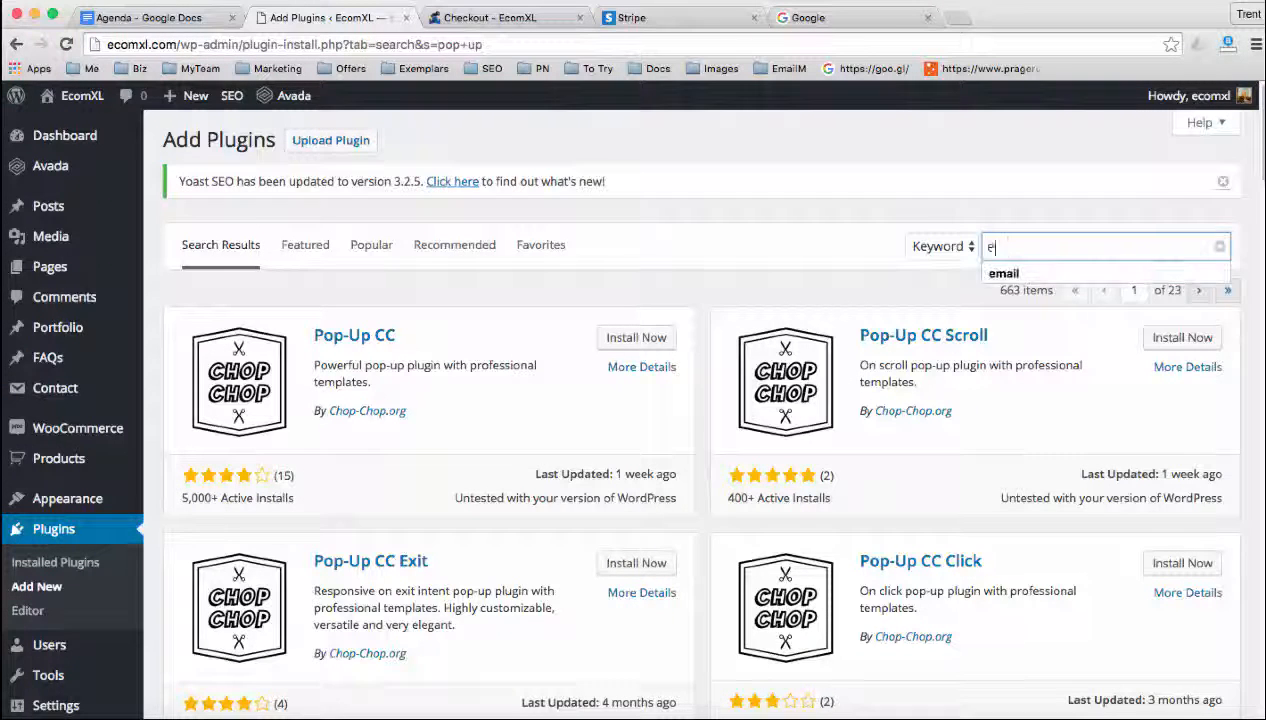
text(mail marketing)
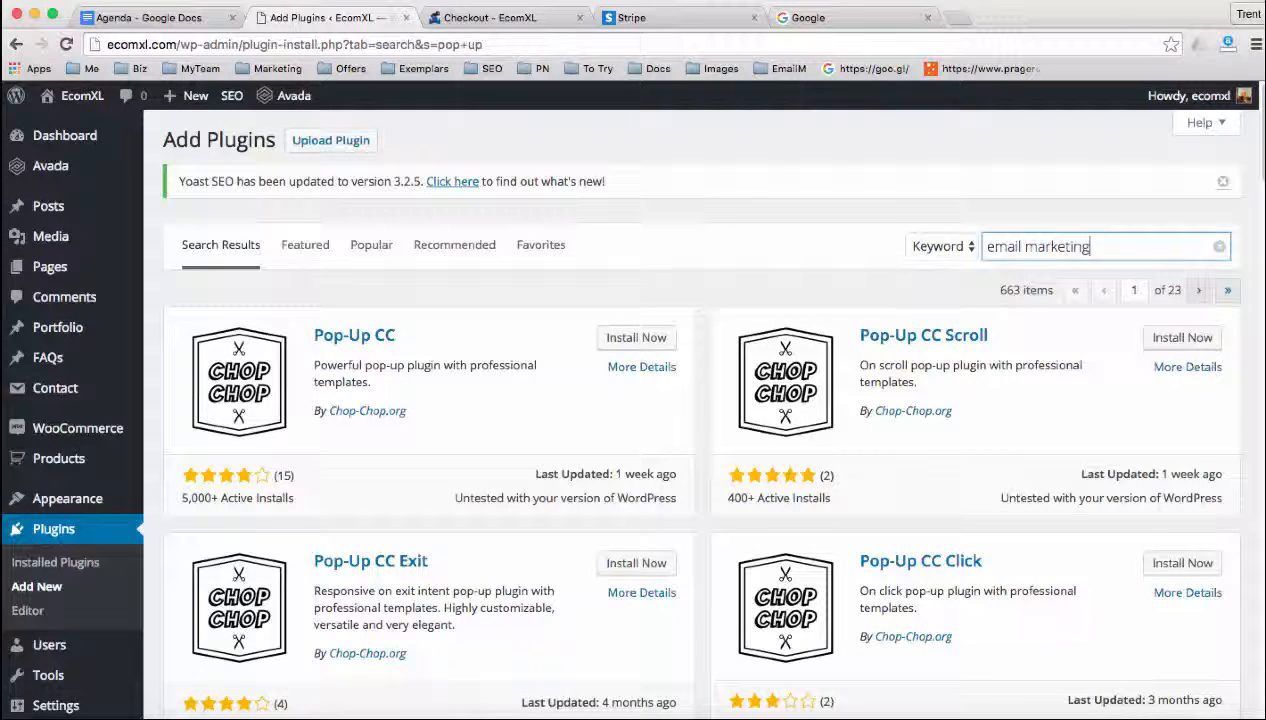
key(Return)
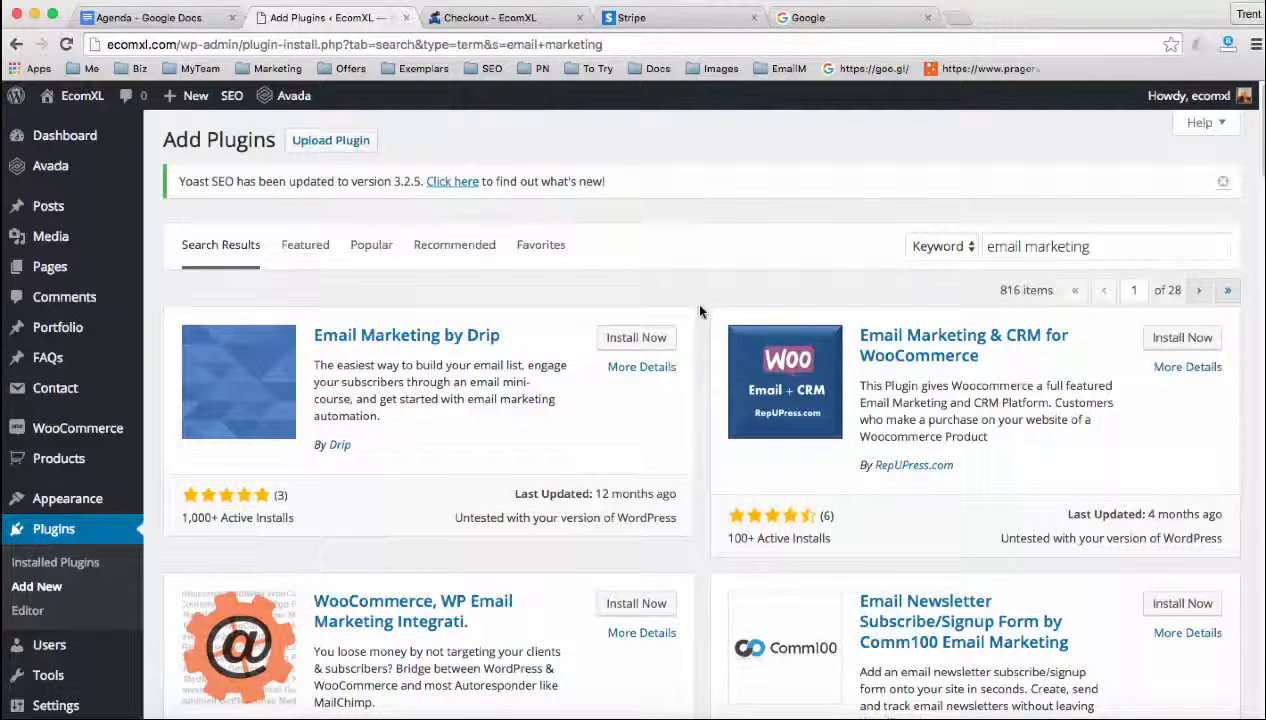
scroll(700, 315, down, 1)
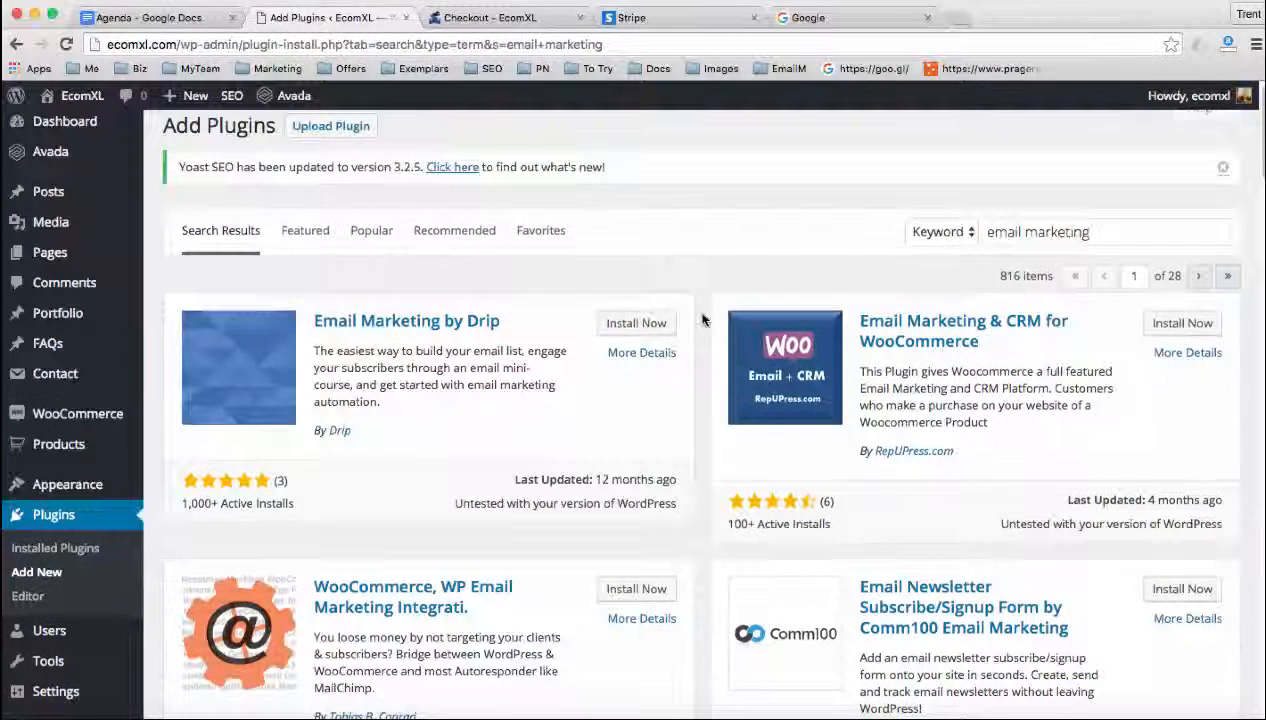
scroll(703, 319, down, 2)
scroll(703, 319, up, 3)
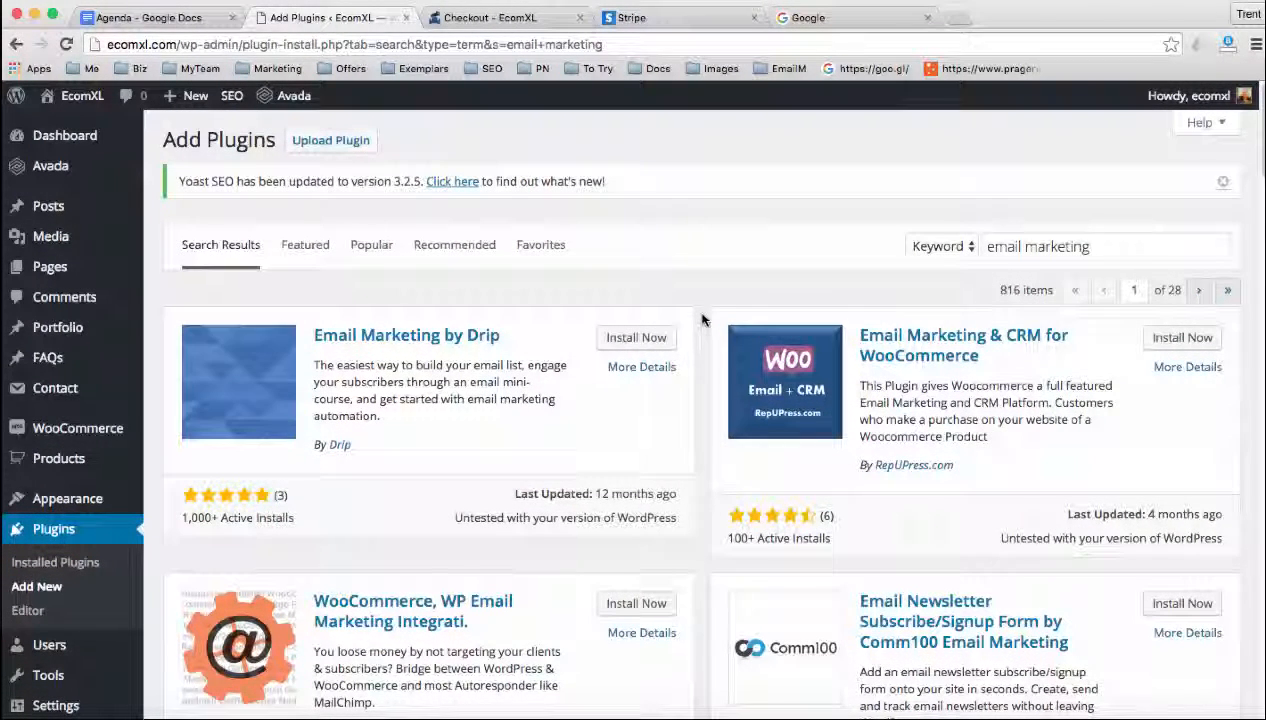
Switch to the Agenda document in Google Docs and place the cursor before the "Part 4" heading, clearing the highlighted bullet
click(158, 17)
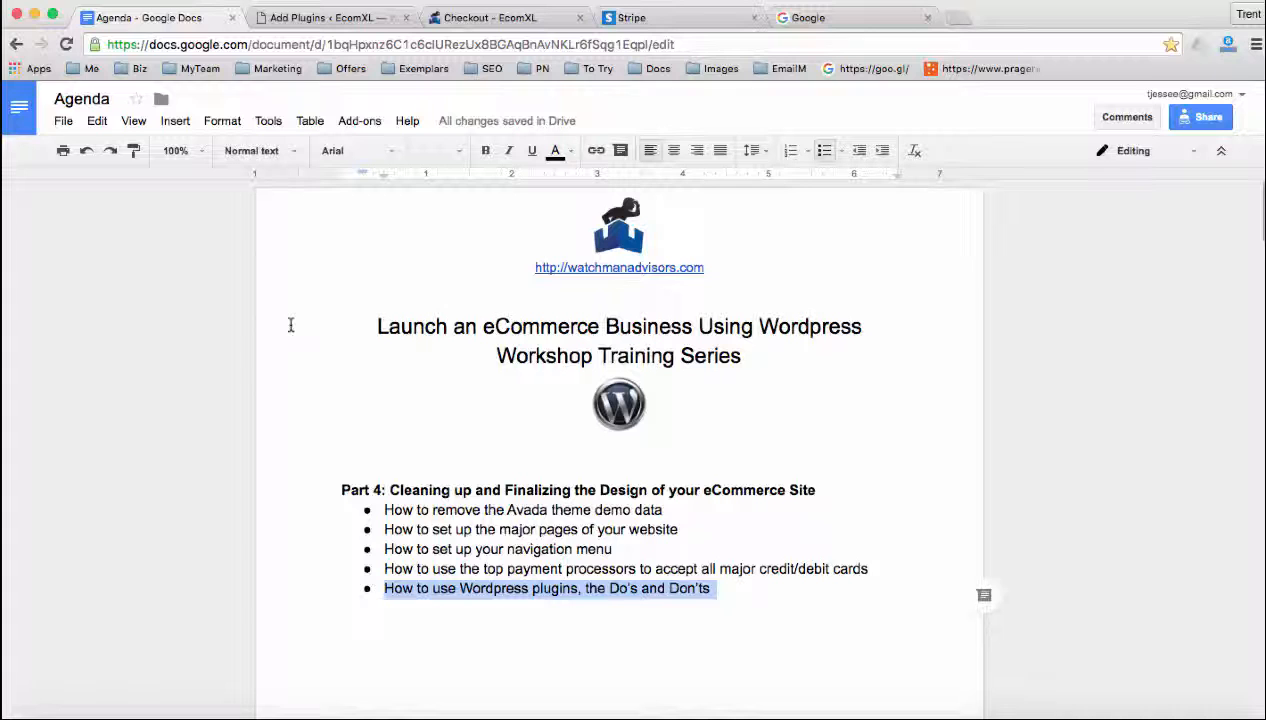
click(342, 489)
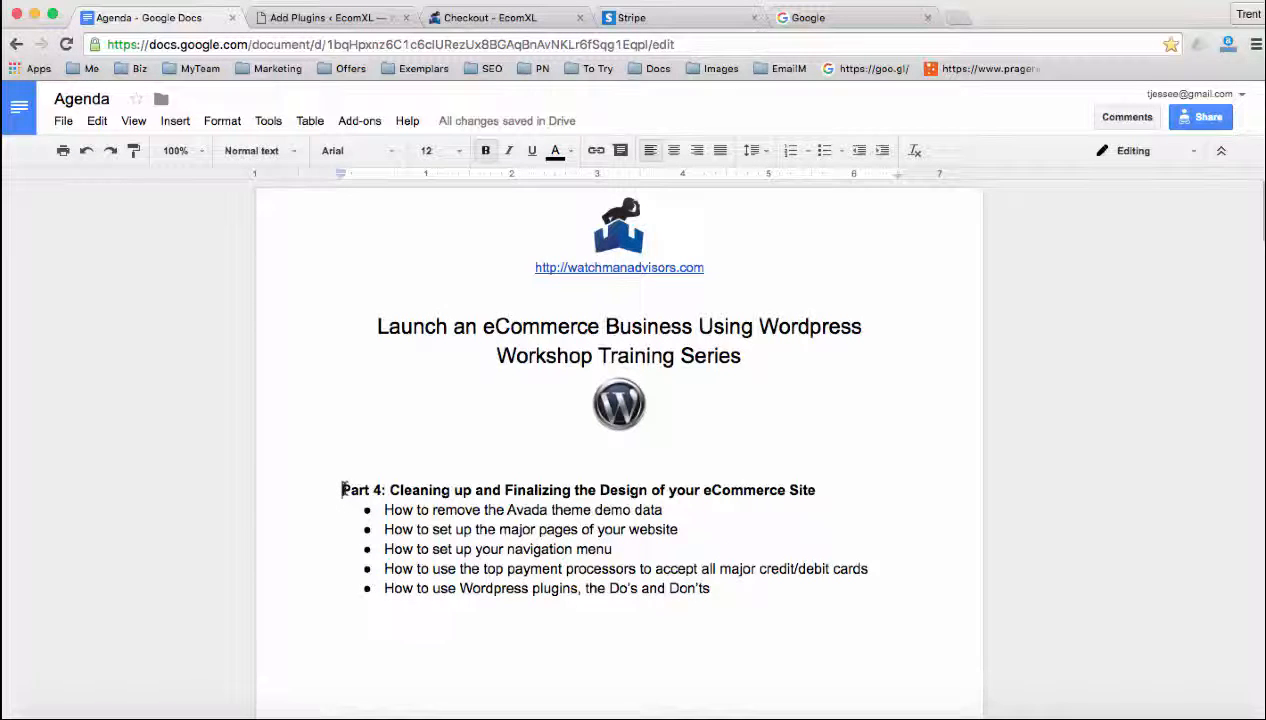